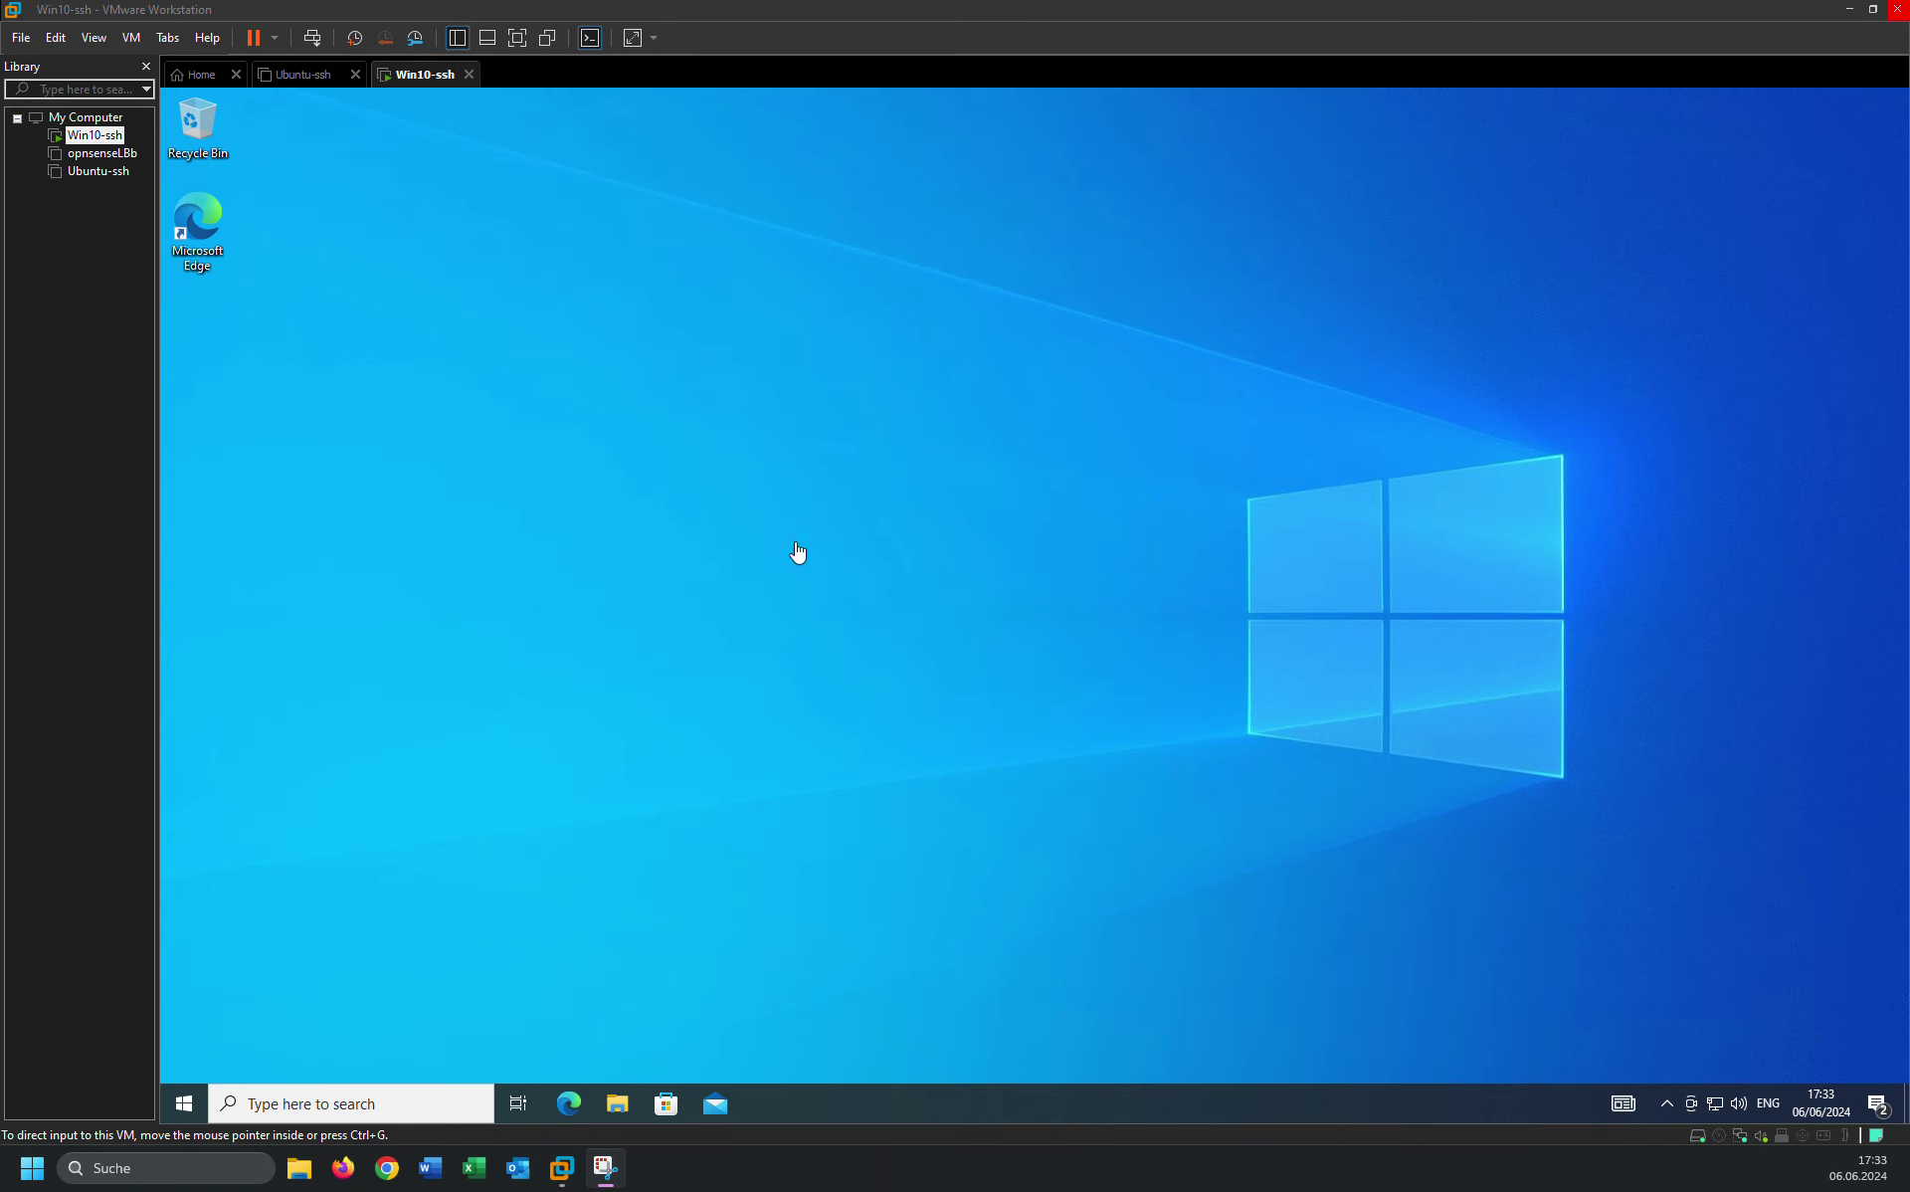
Search the web in the VM's Edge browser for 'prtg download' and scroll the results.
left_click(575, 1104)
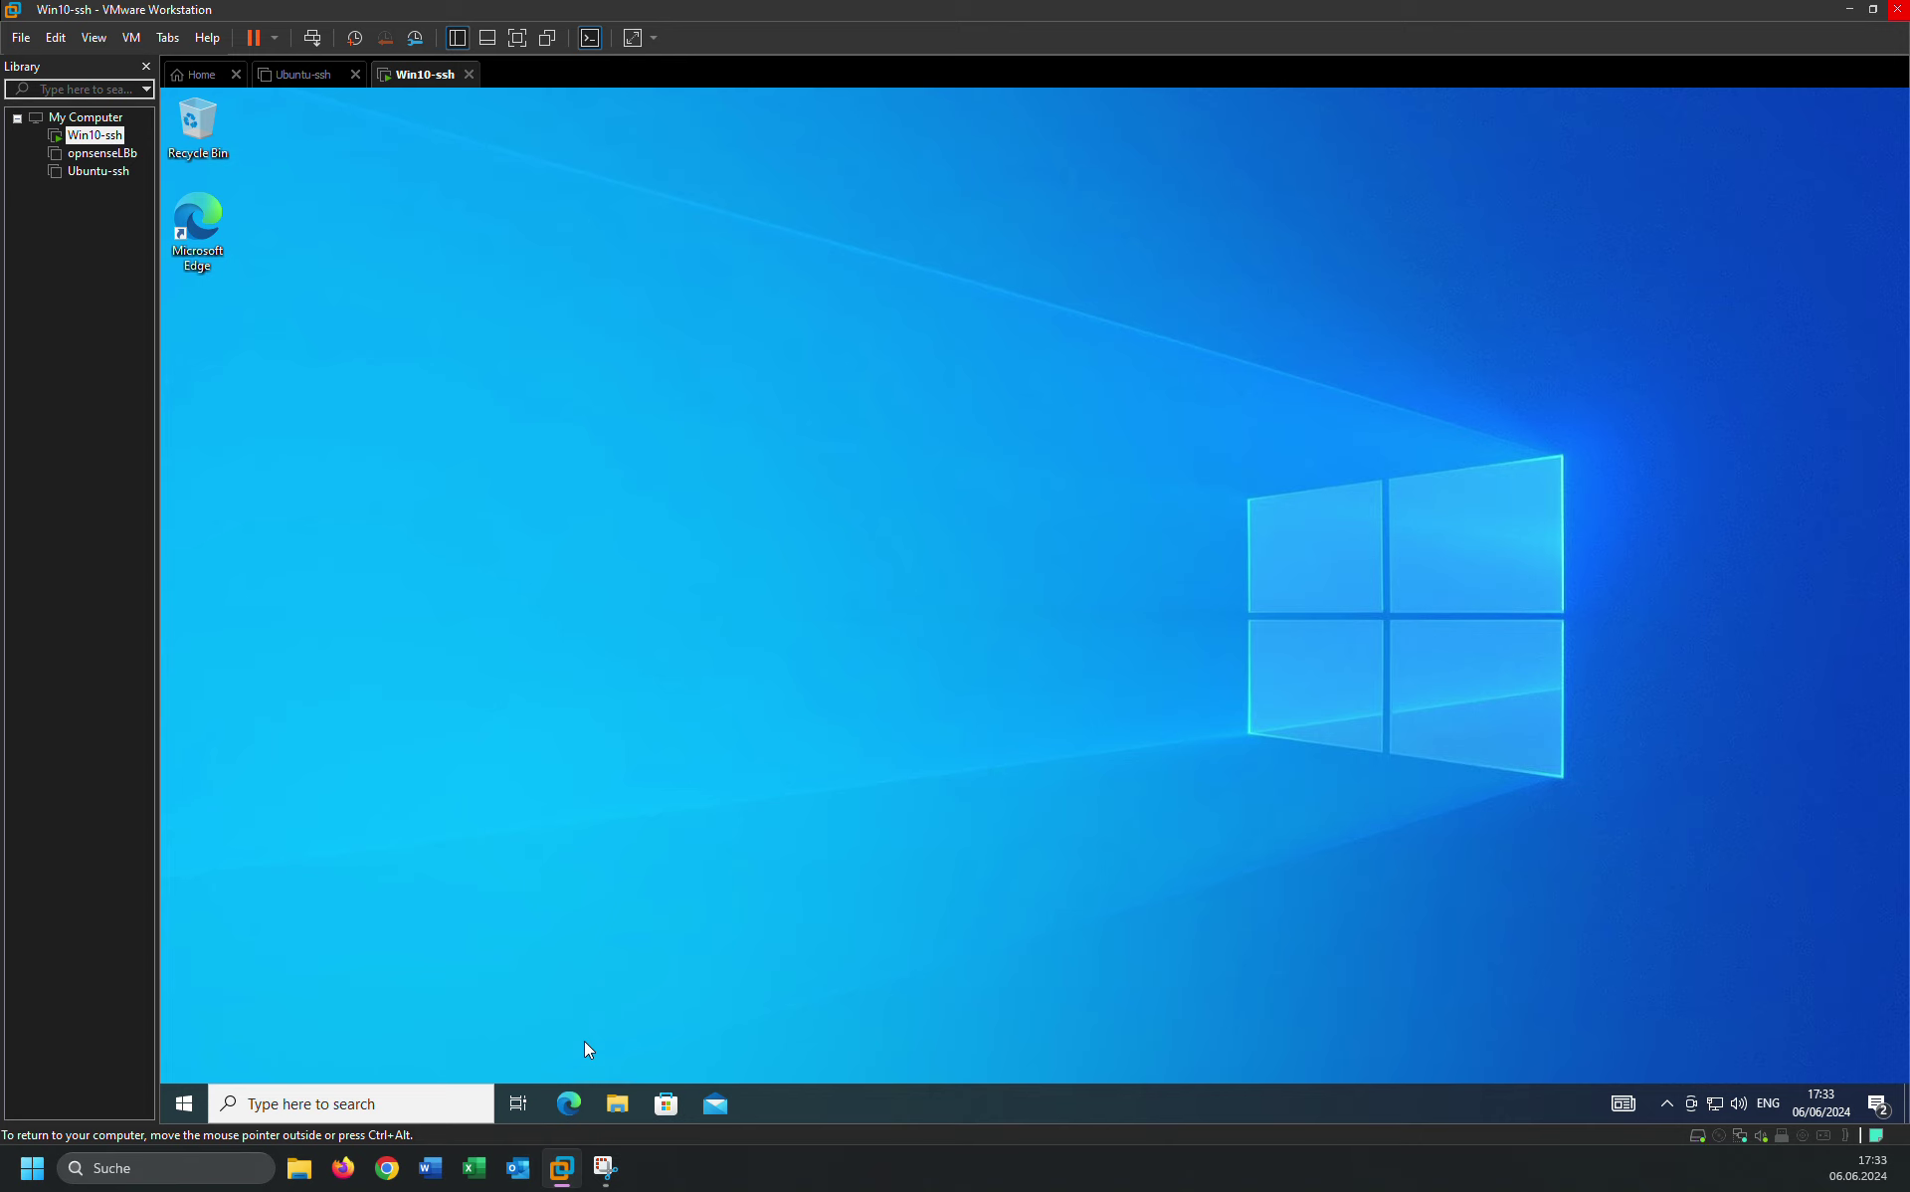
left_click(570, 1107)
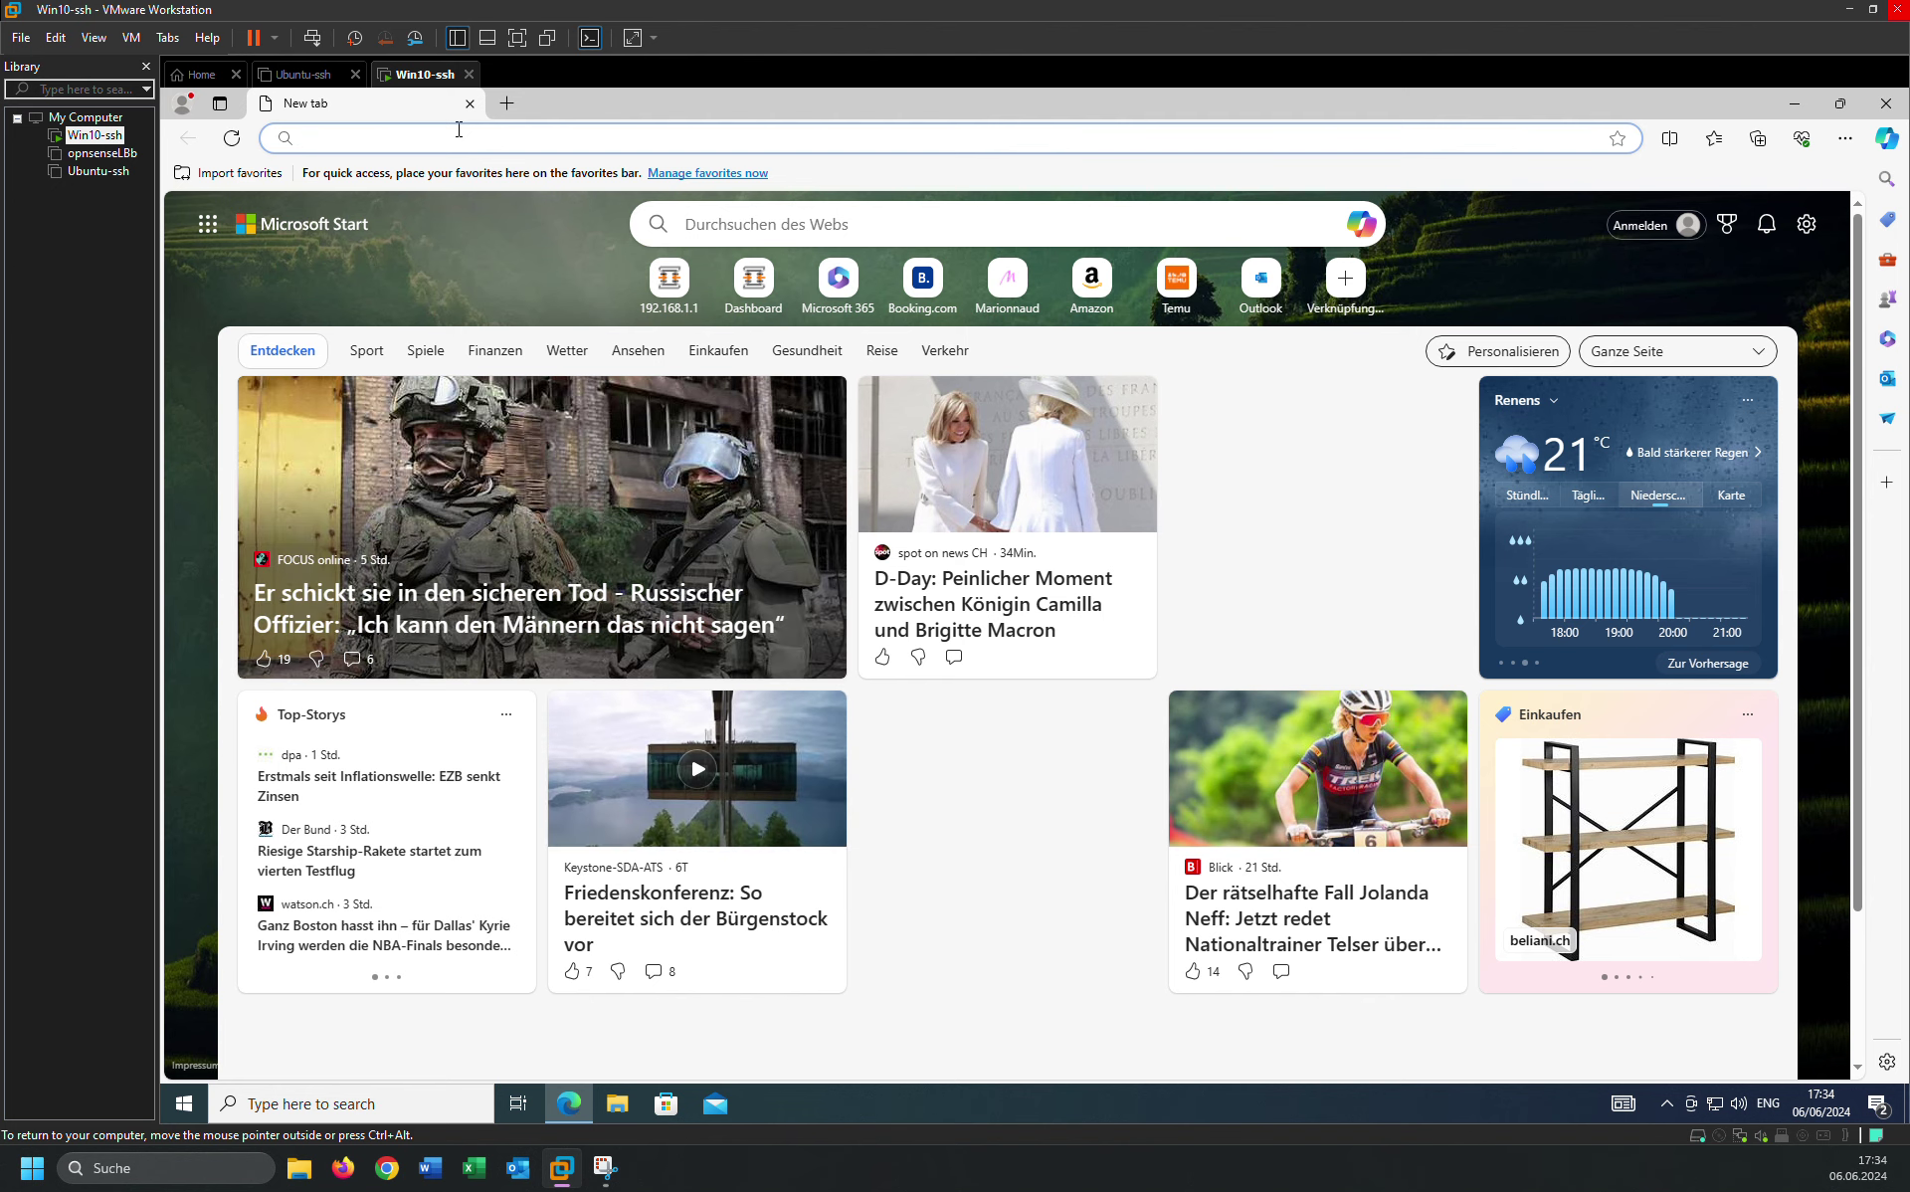
type("p")
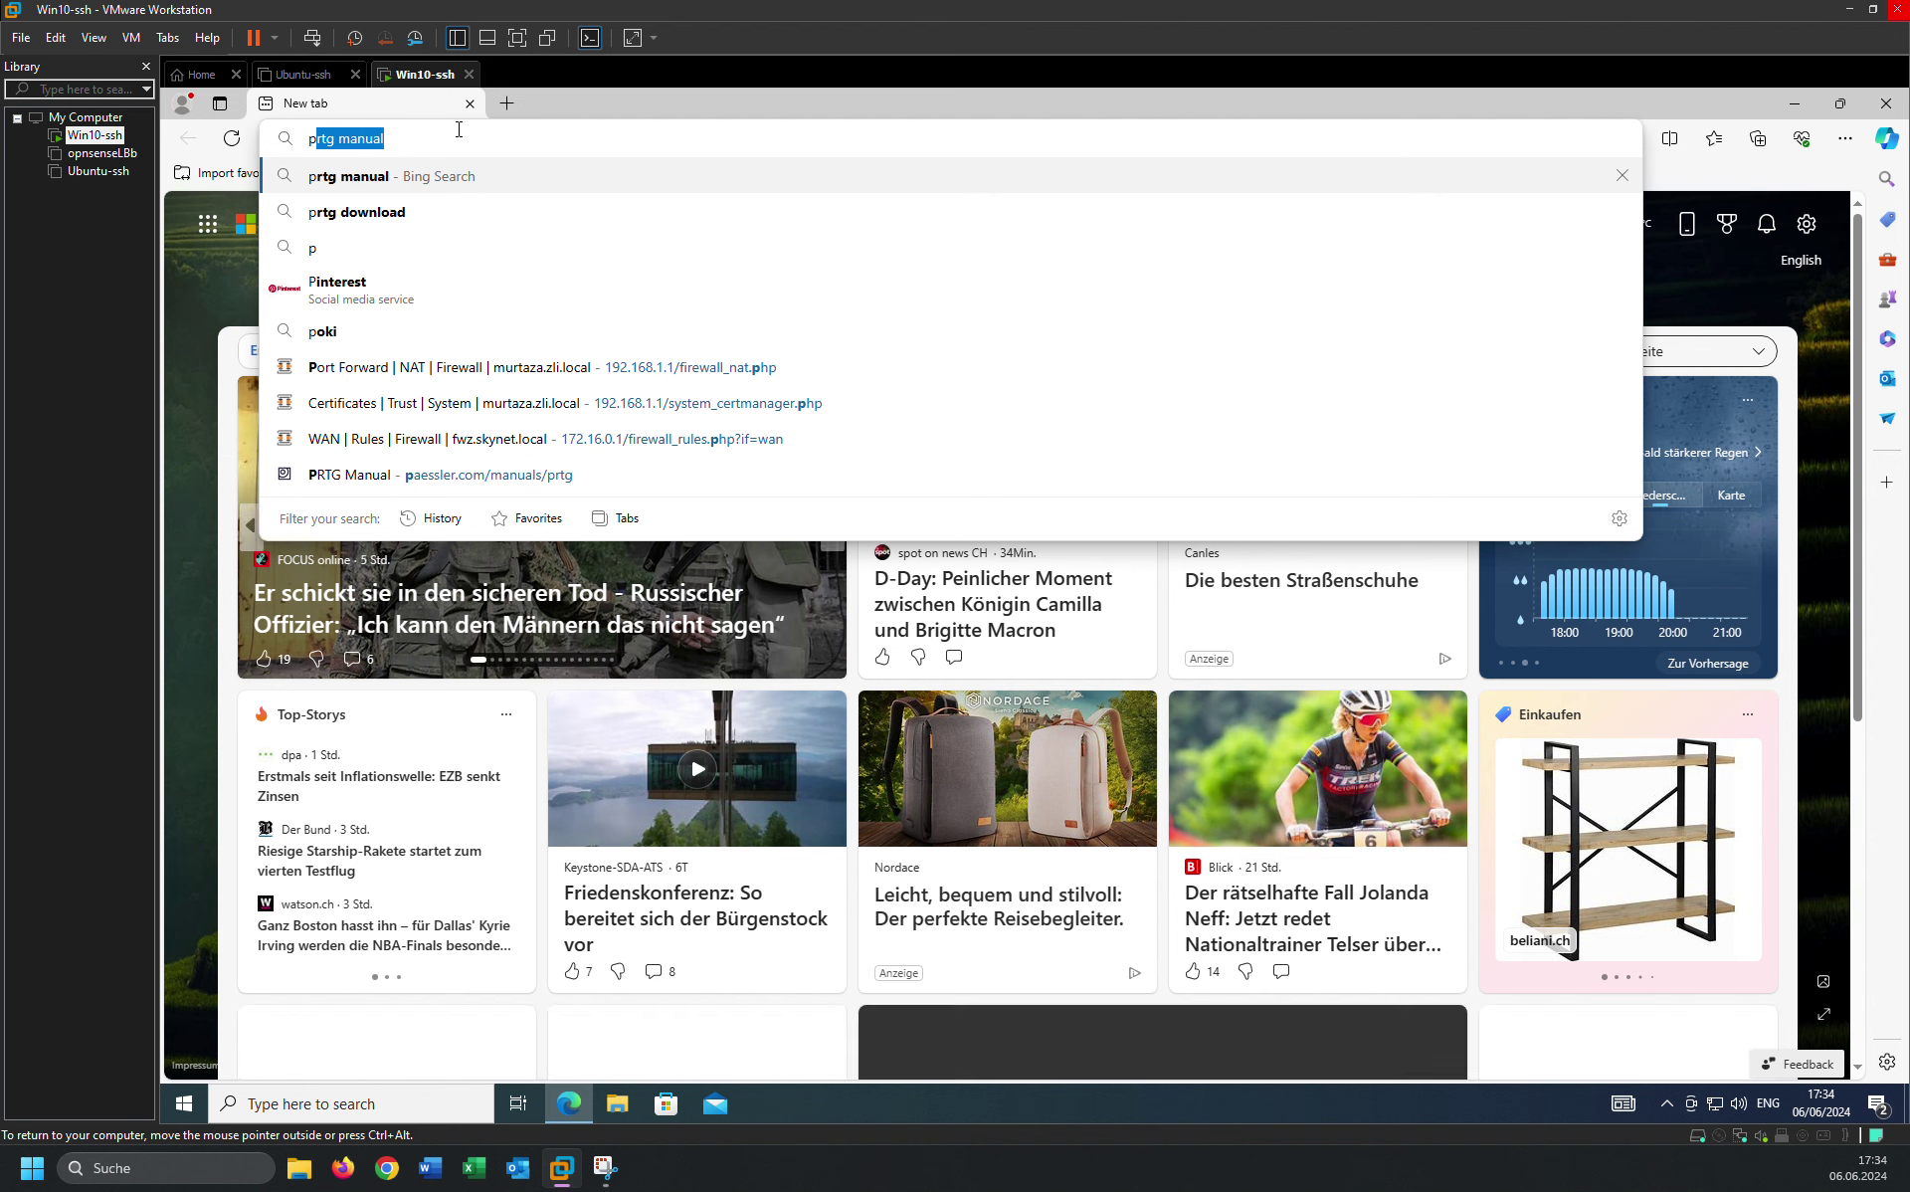
type("rtg manu")
key("BackSpace")
key("BackSpace")
key("BackSpace")
key("BackSpace")
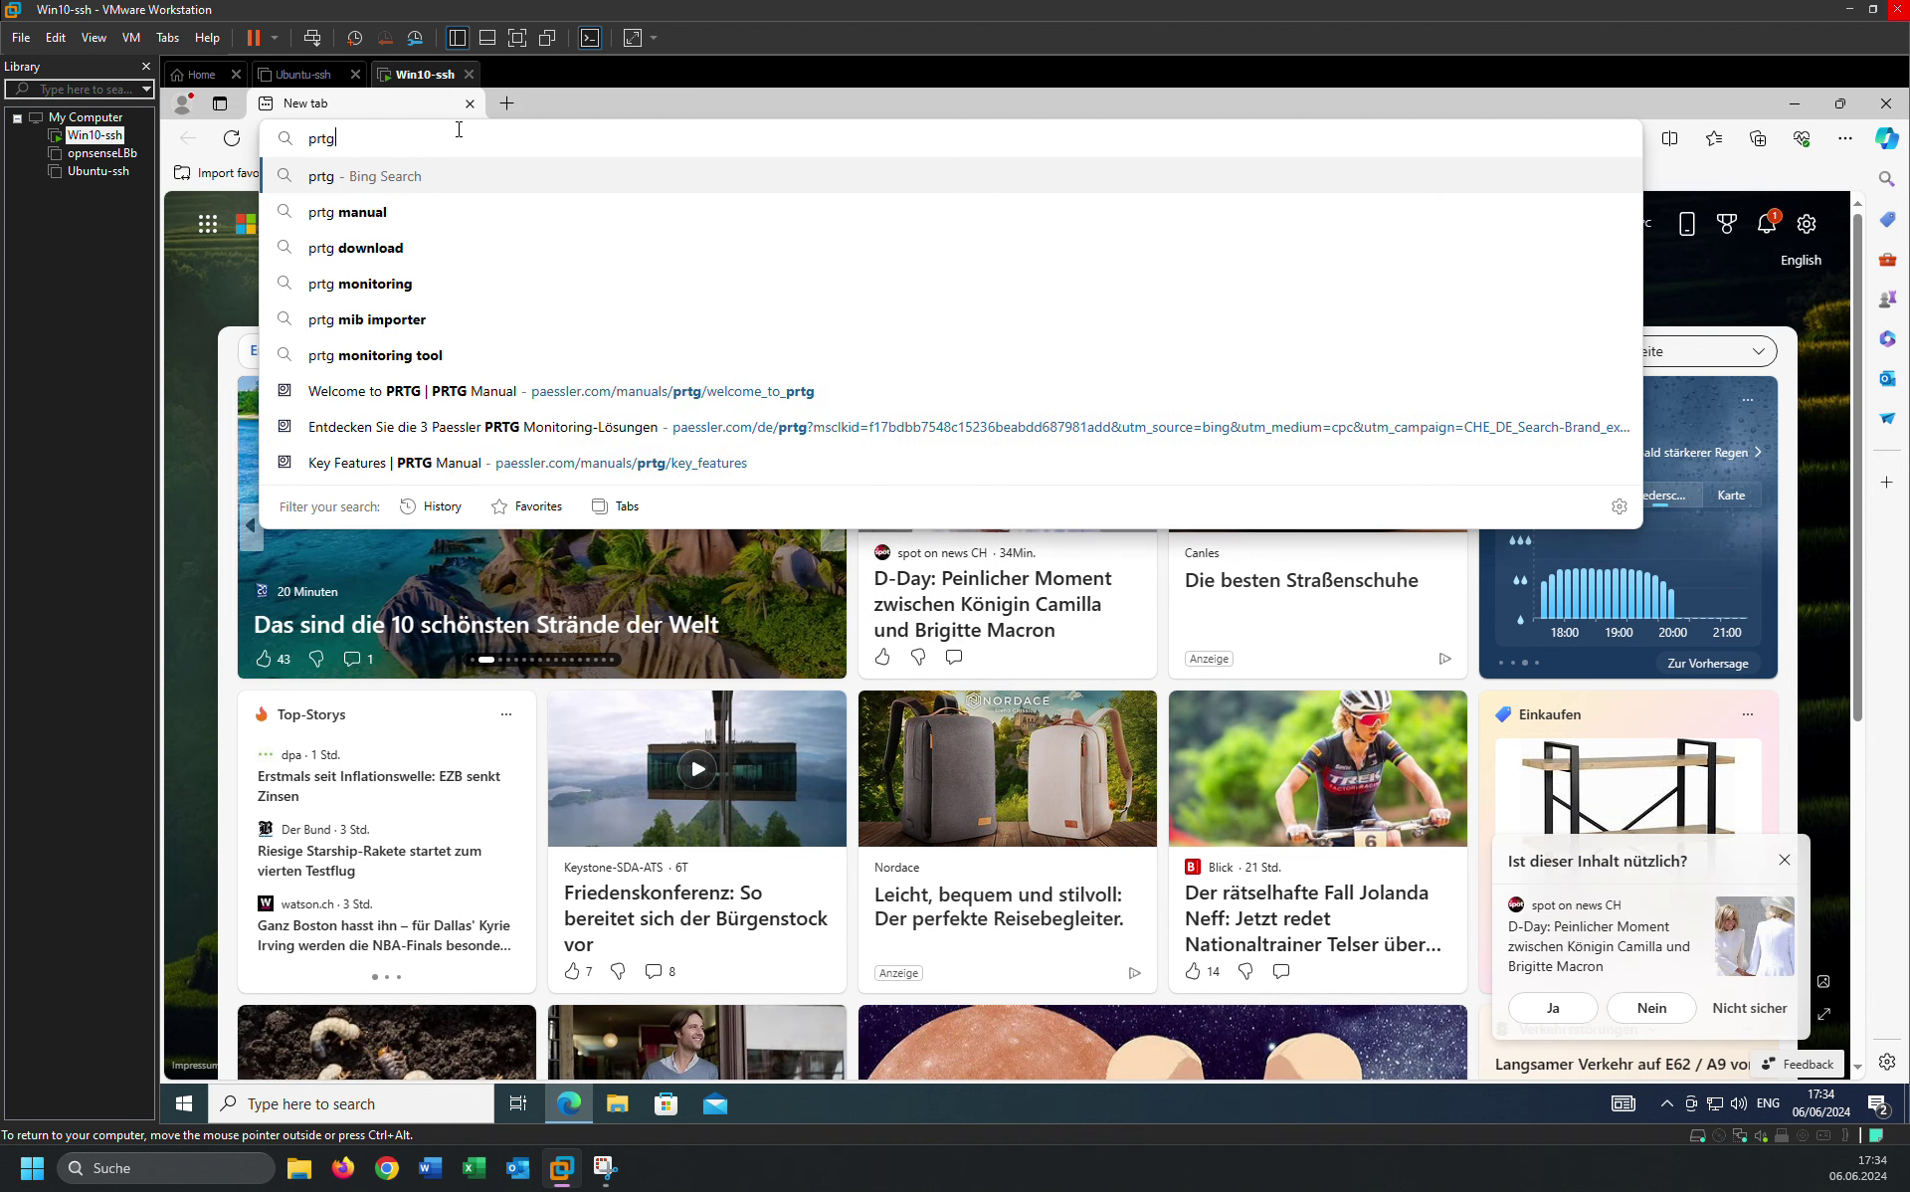
type("dow")
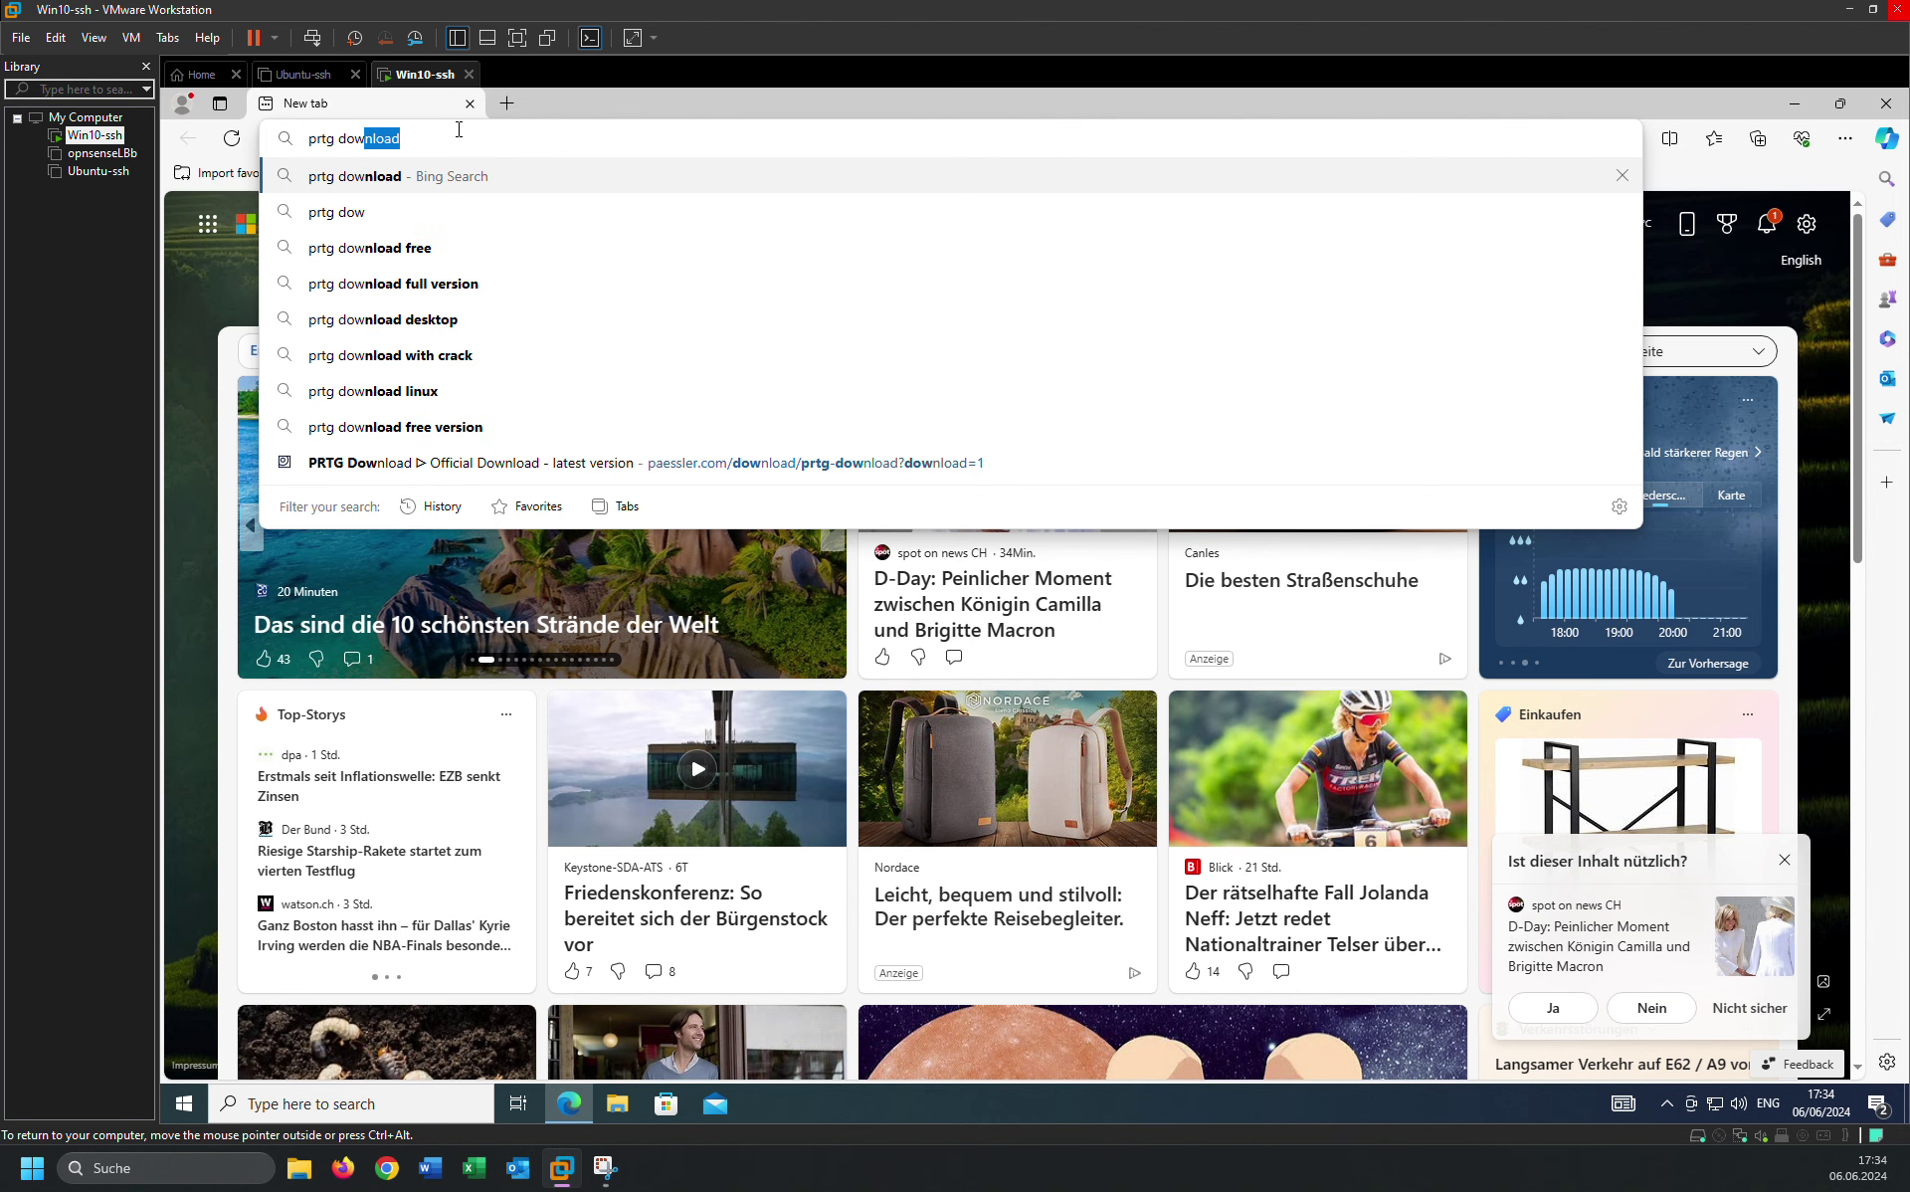
key("Return")
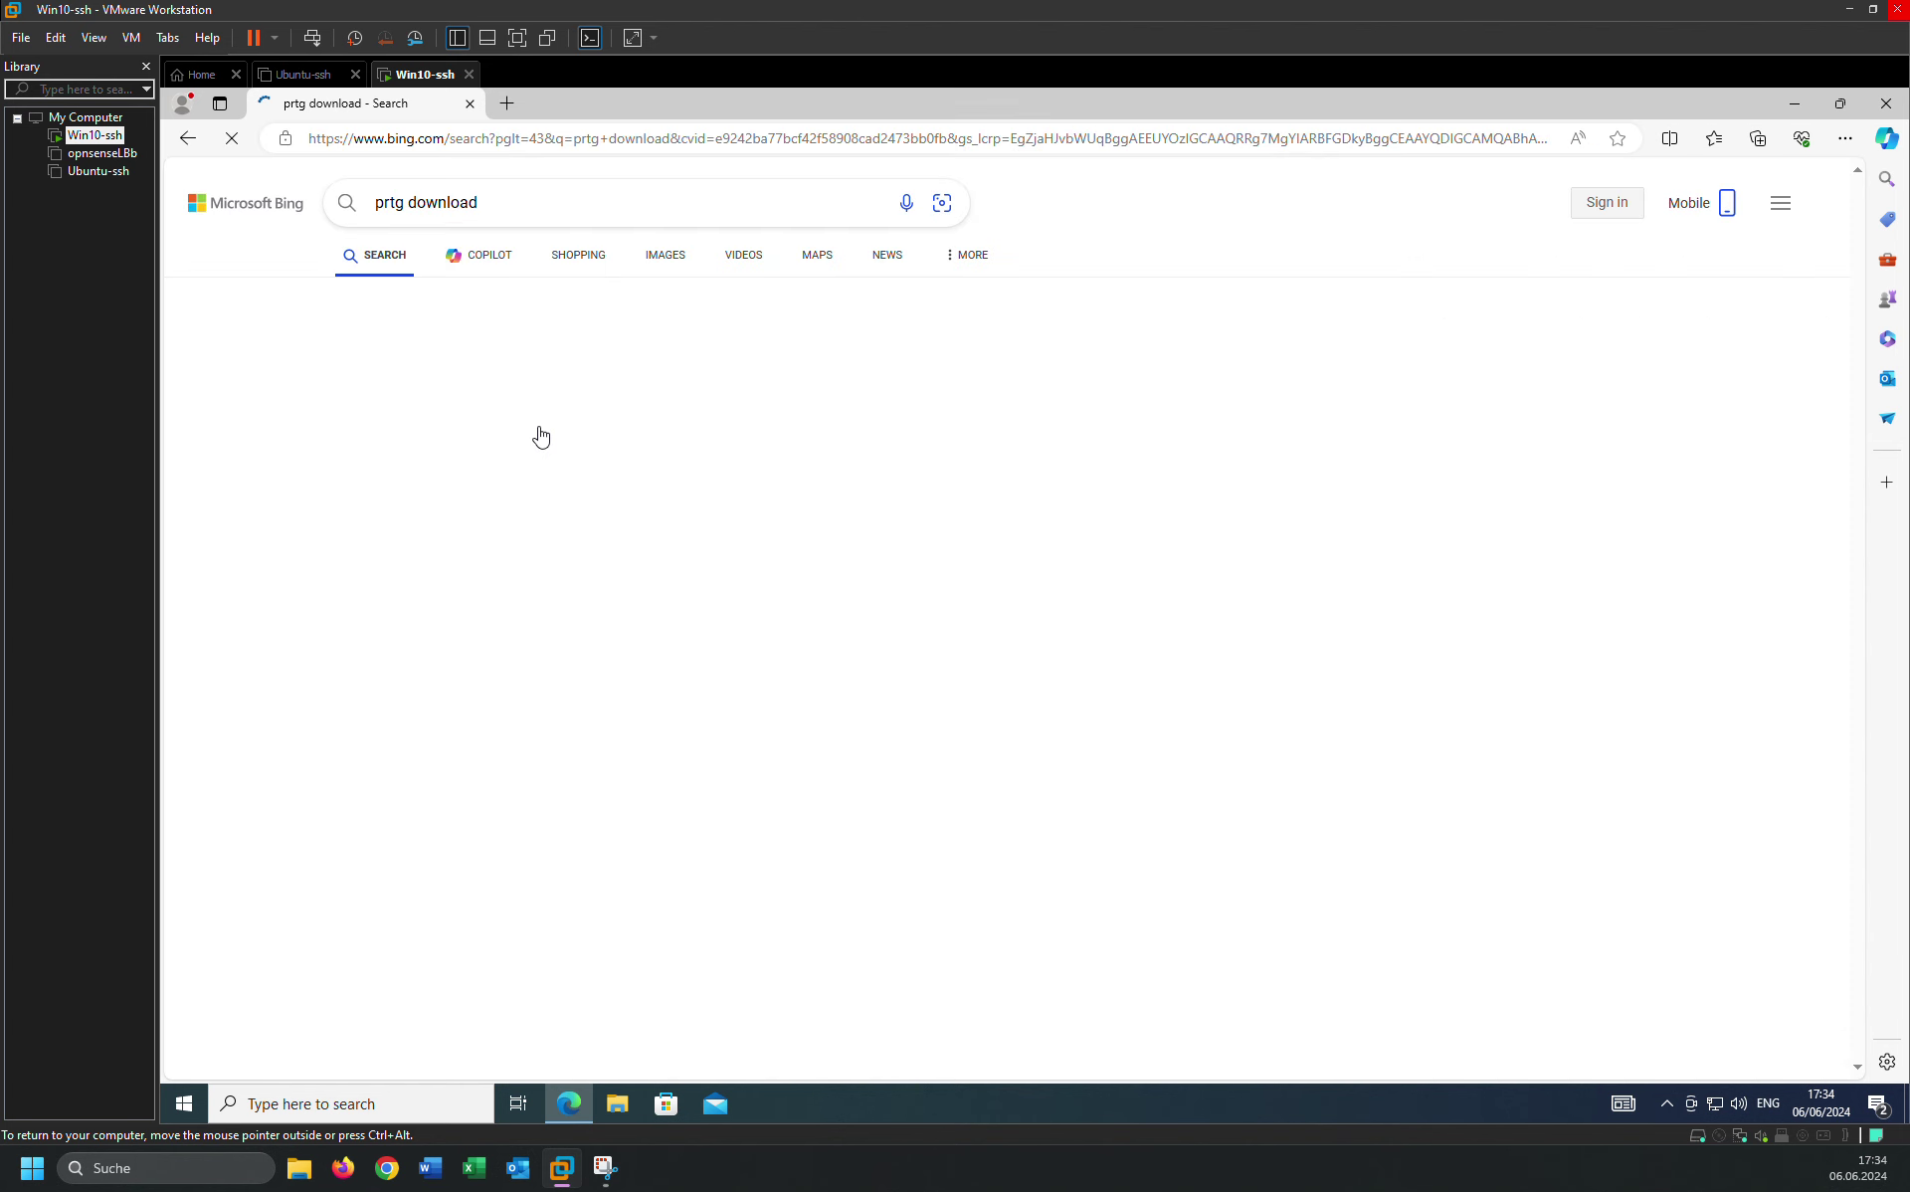
scroll(526, 644, "down", 5)
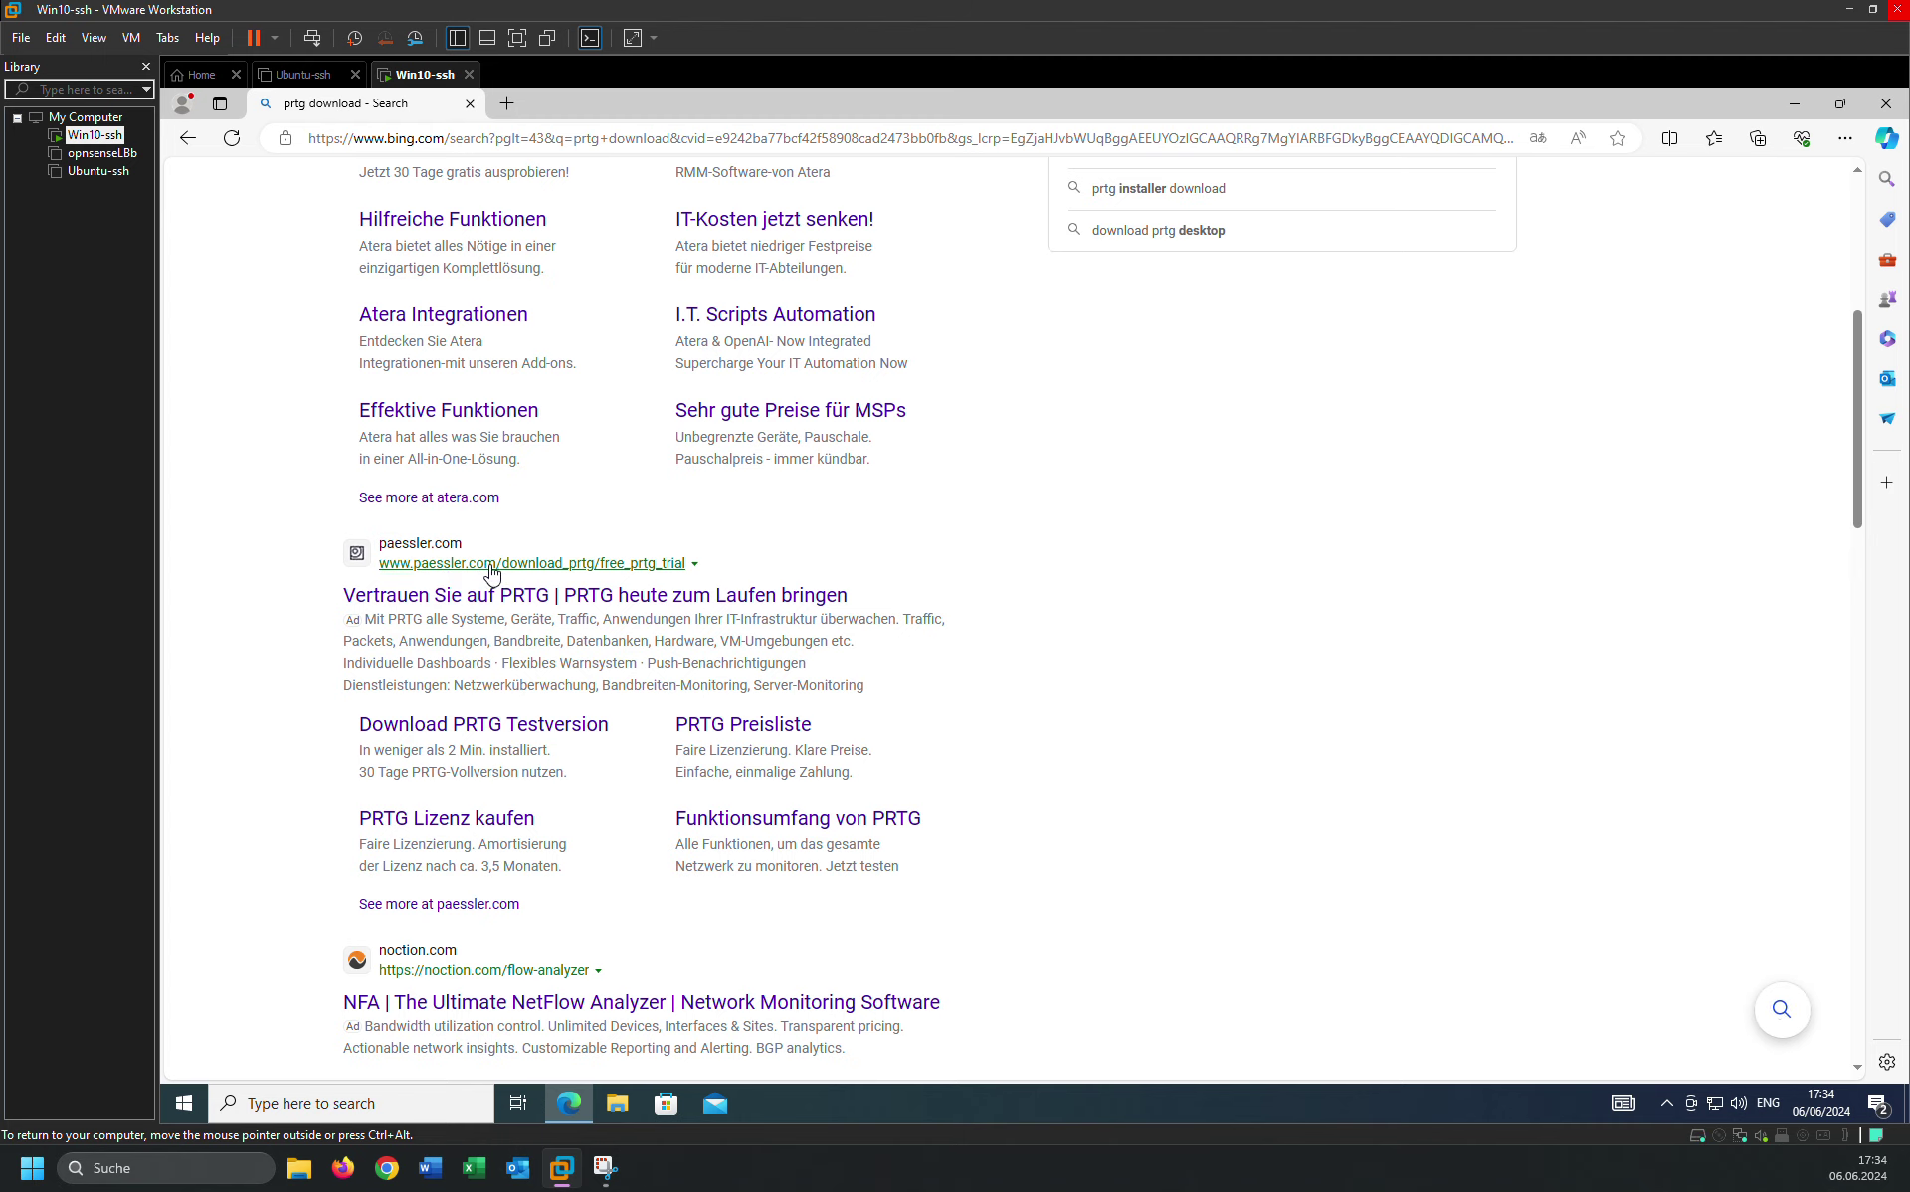
Open the Paessler PRTG result, switch the site to English, and start the free download.
left_click(496, 597)
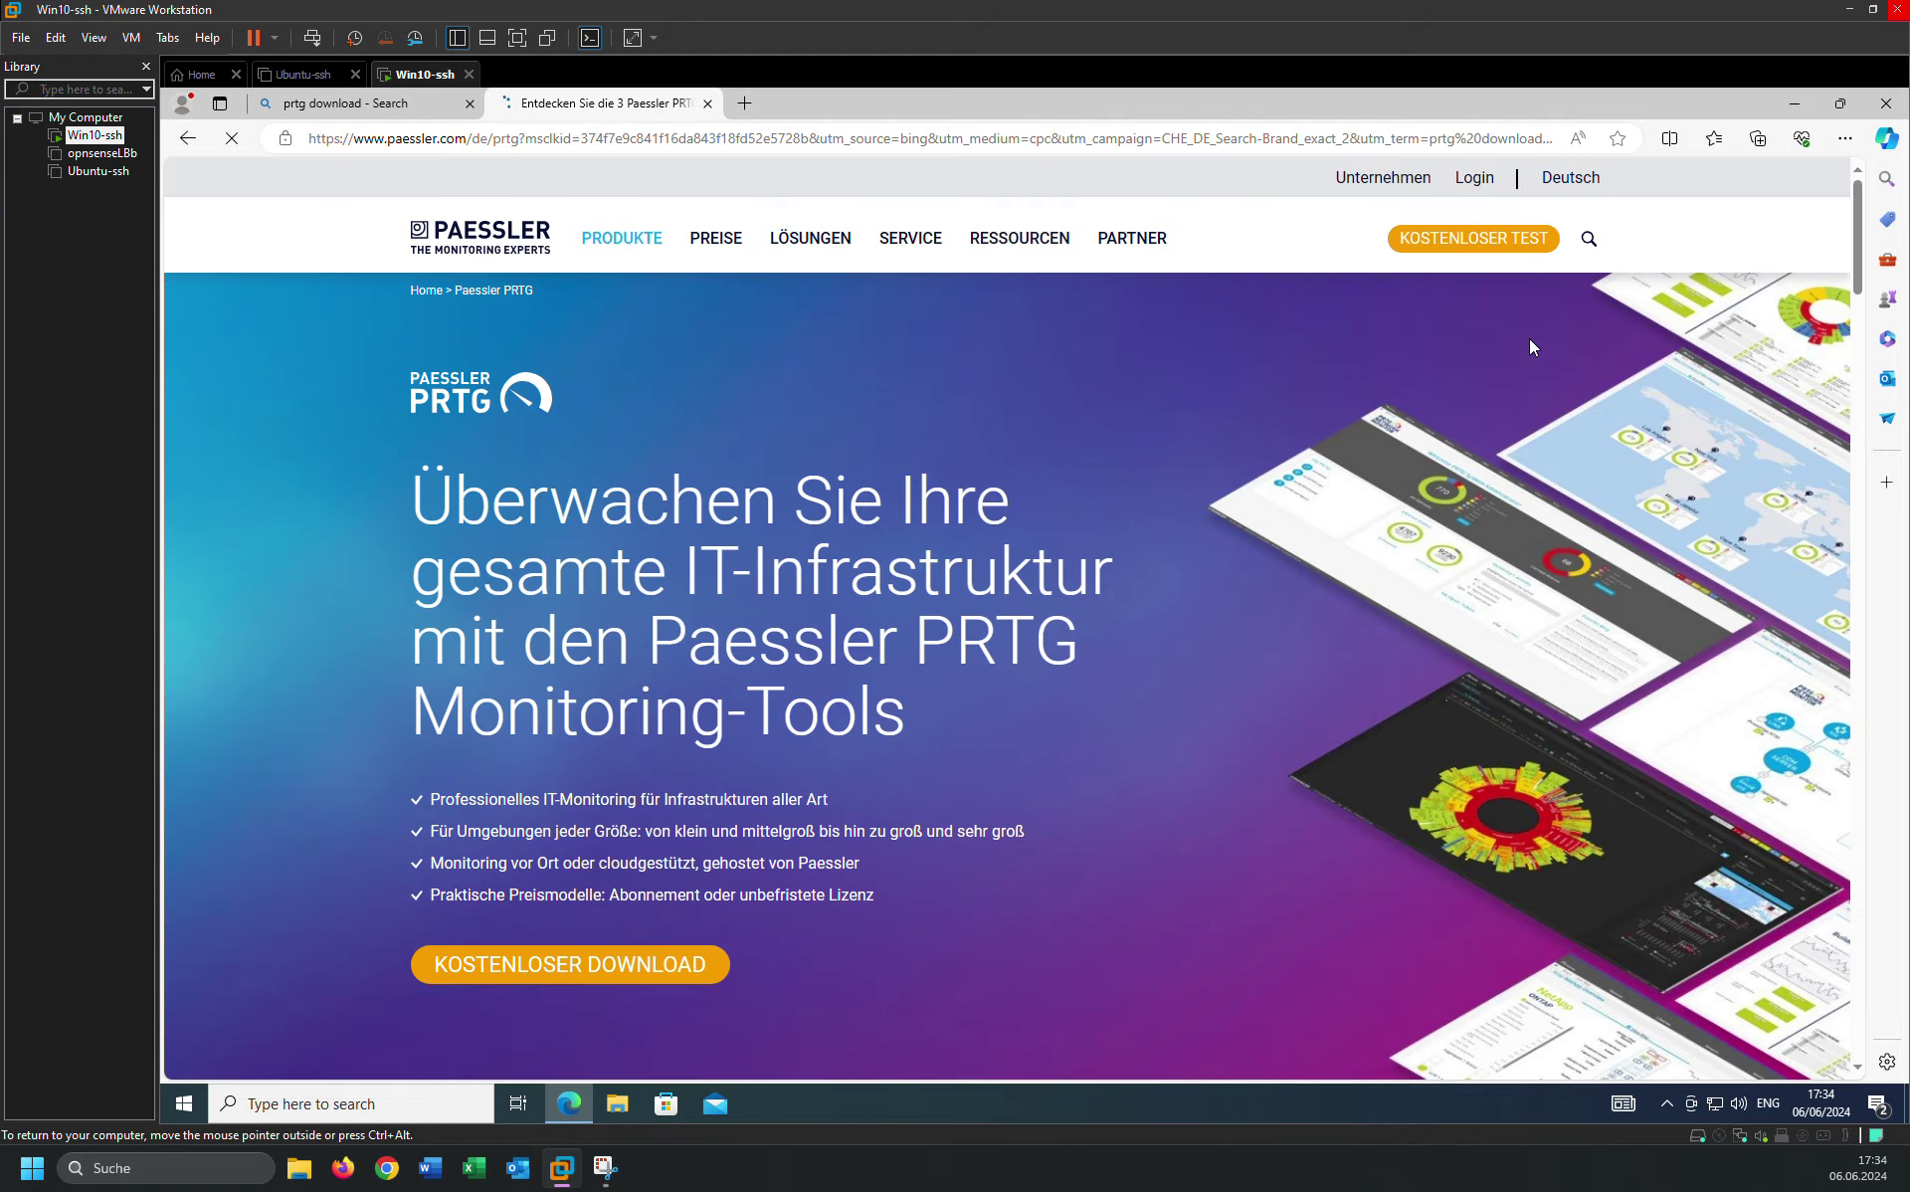
left_click(1579, 184)
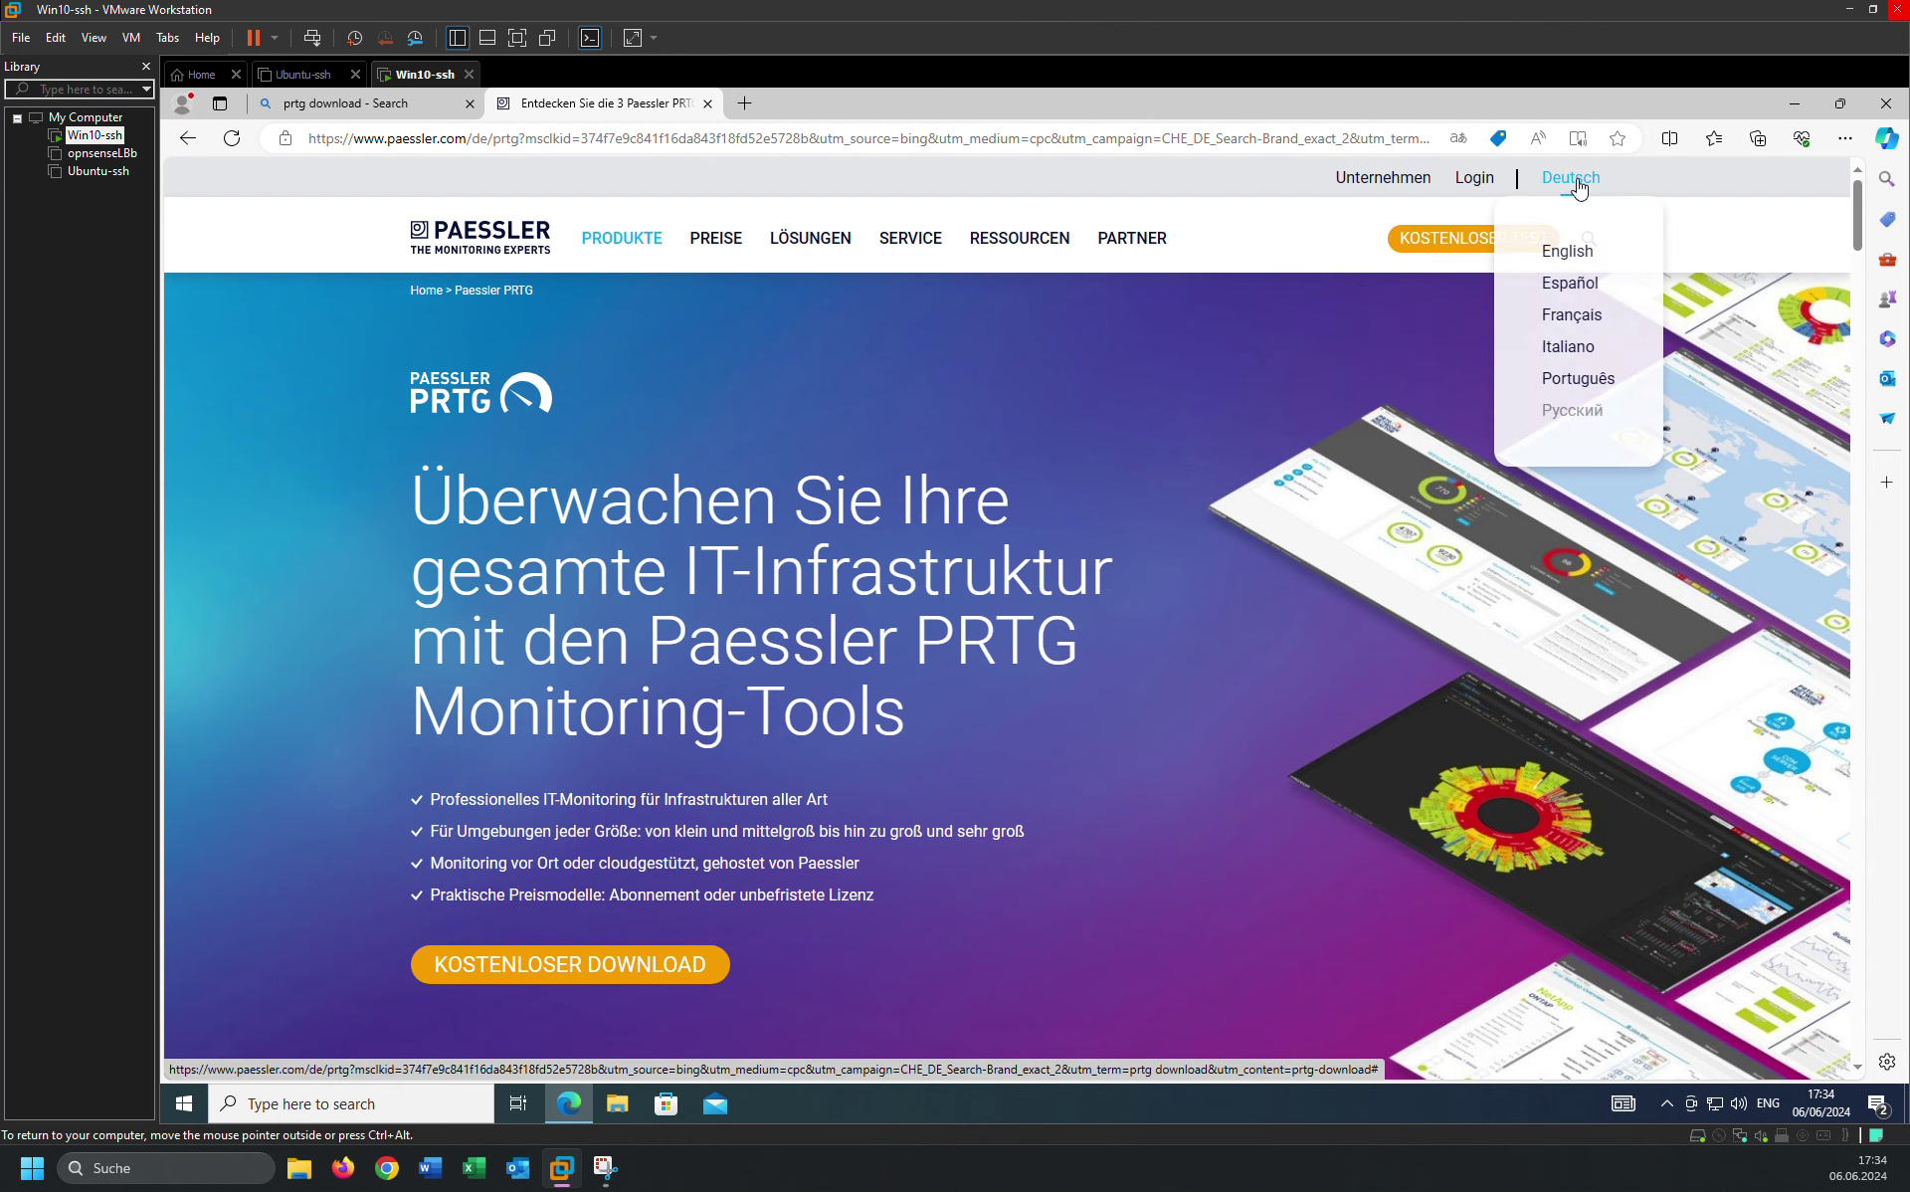
left_click(1568, 252)
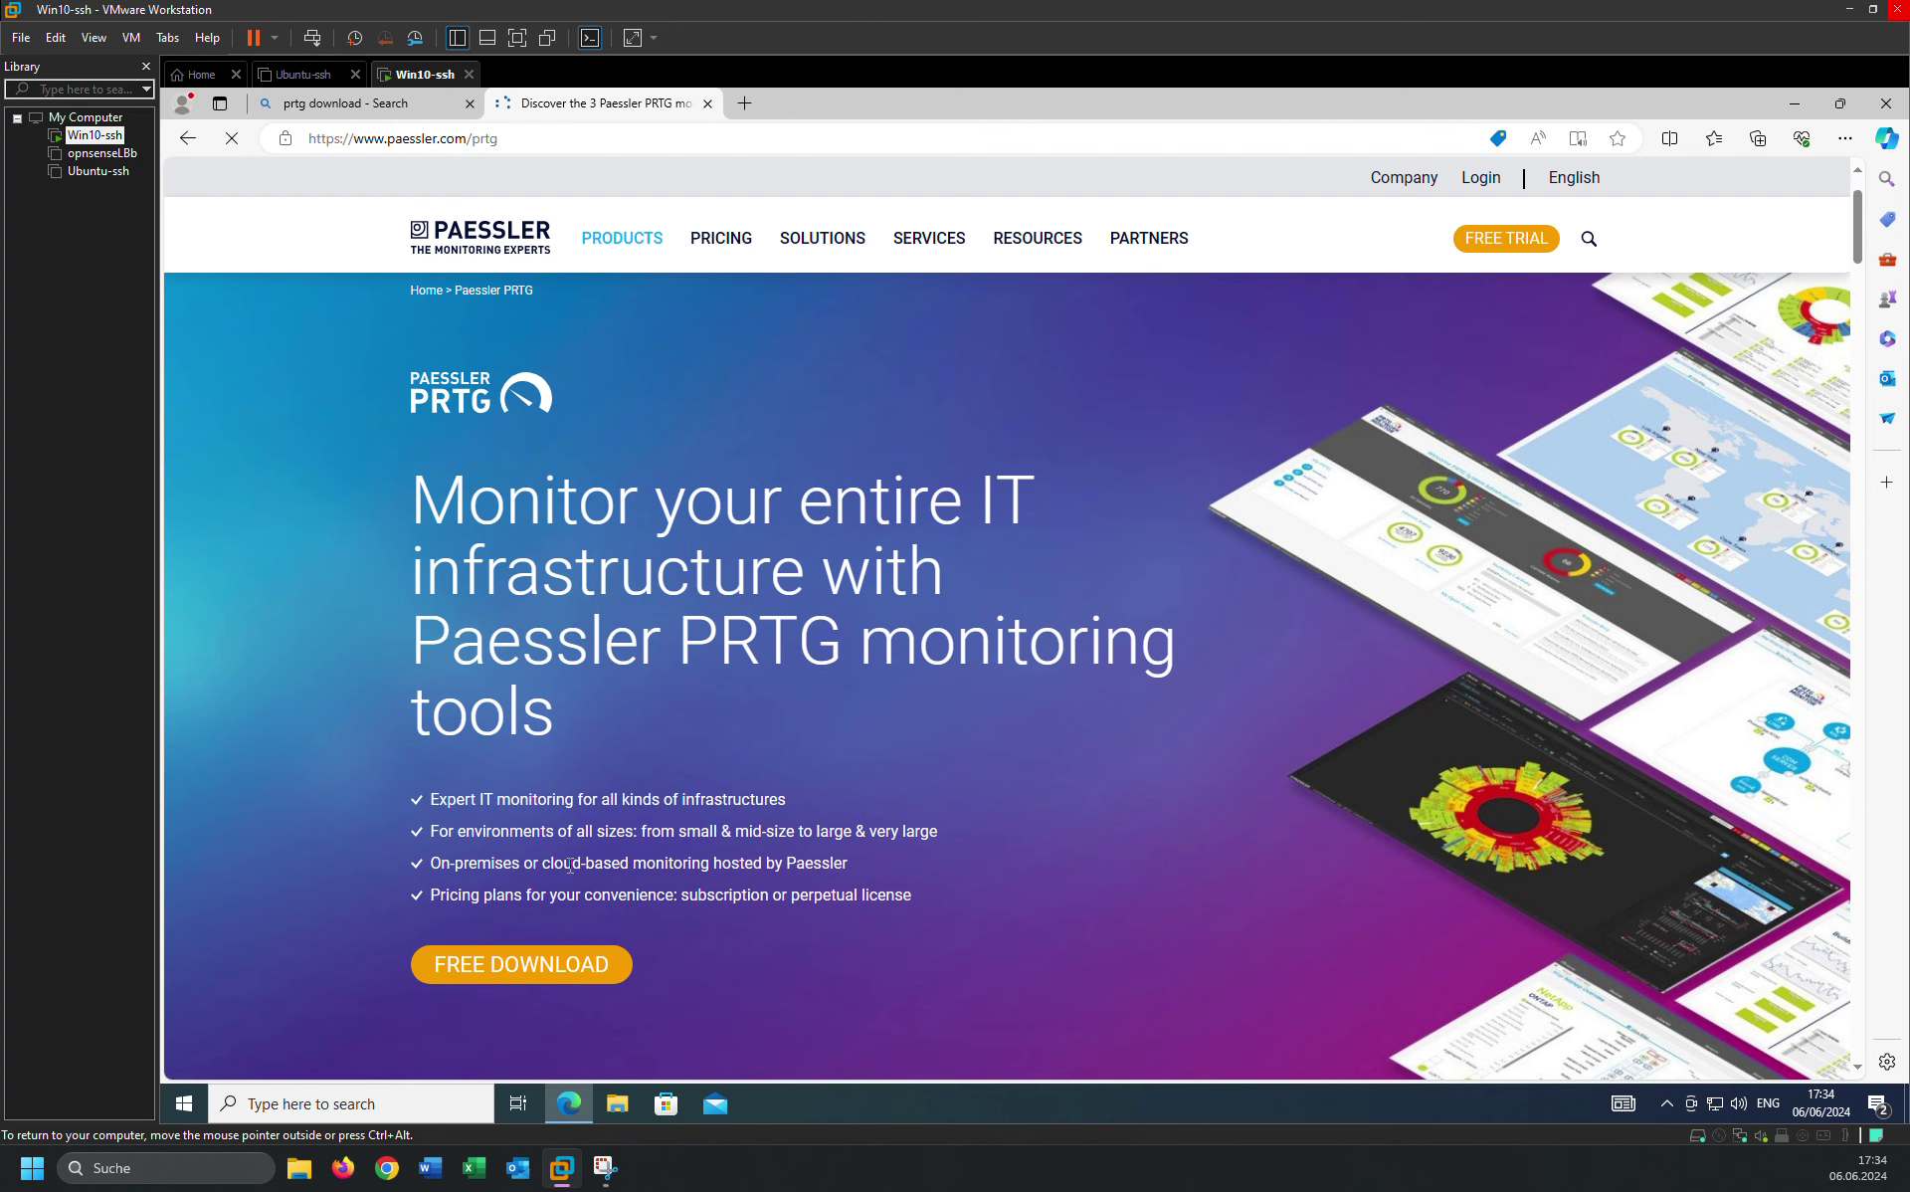
scroll(545, 890, "down", 1)
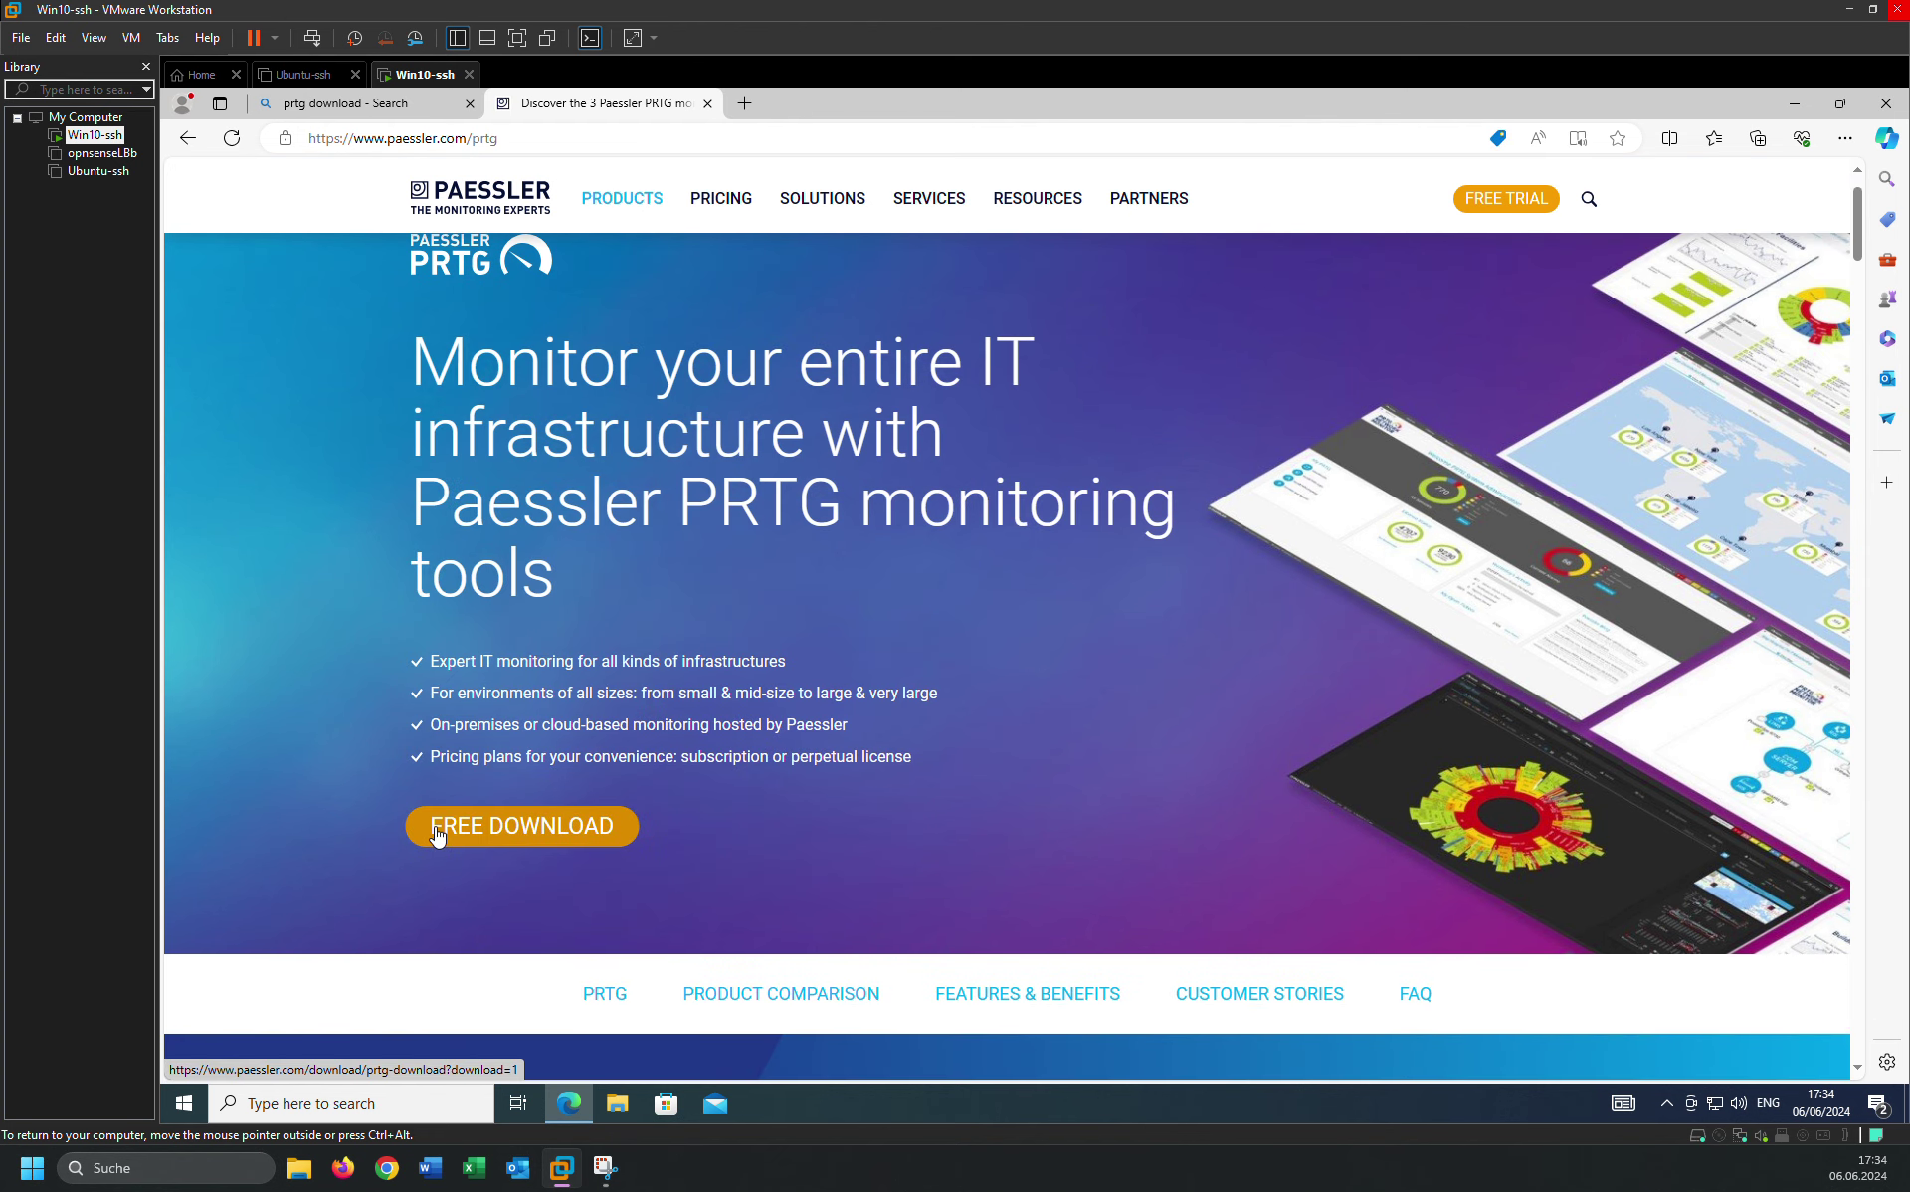
left_click(493, 833)
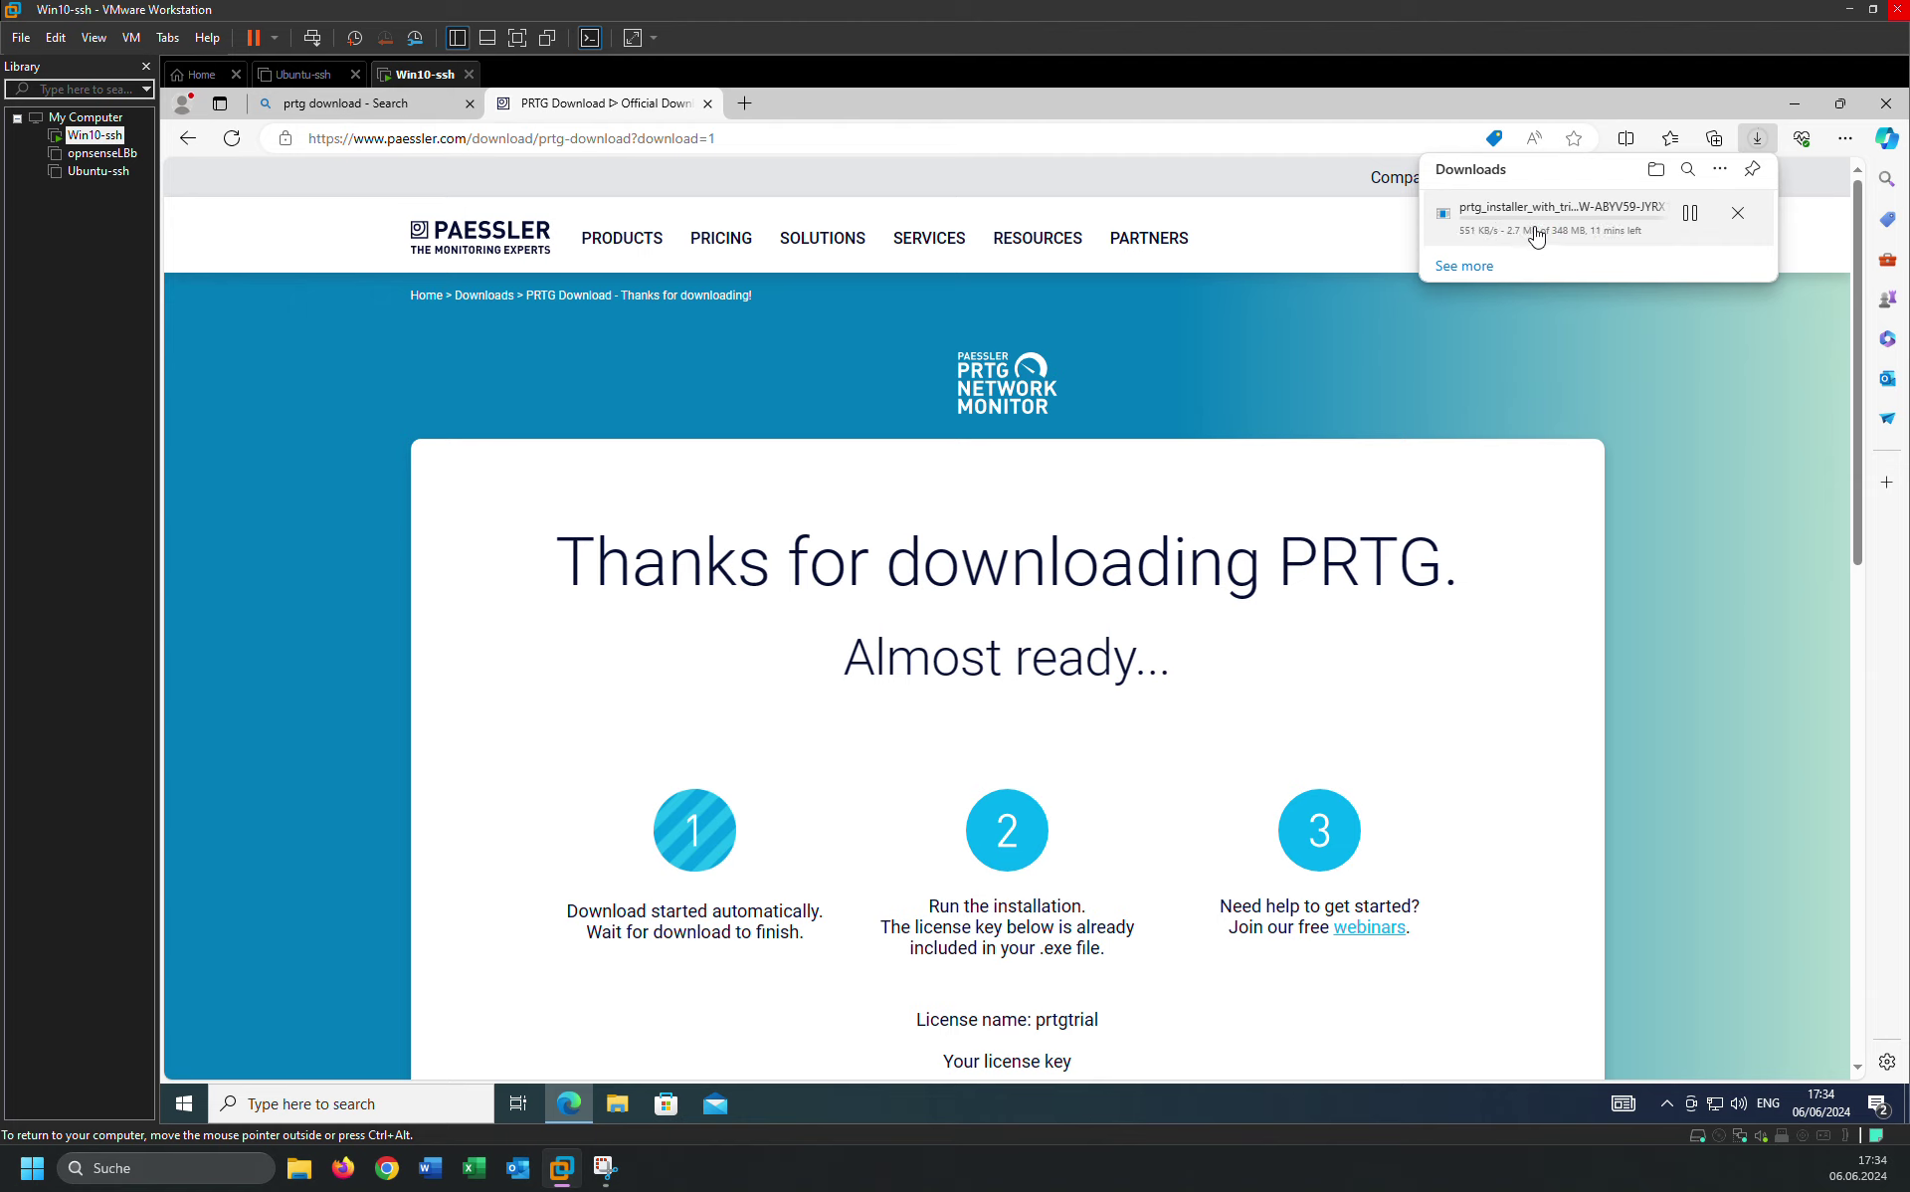
Cancel the duplicate download and run prtg_installer_with_trial_key from the Downloads folder.
left_click(1744, 223)
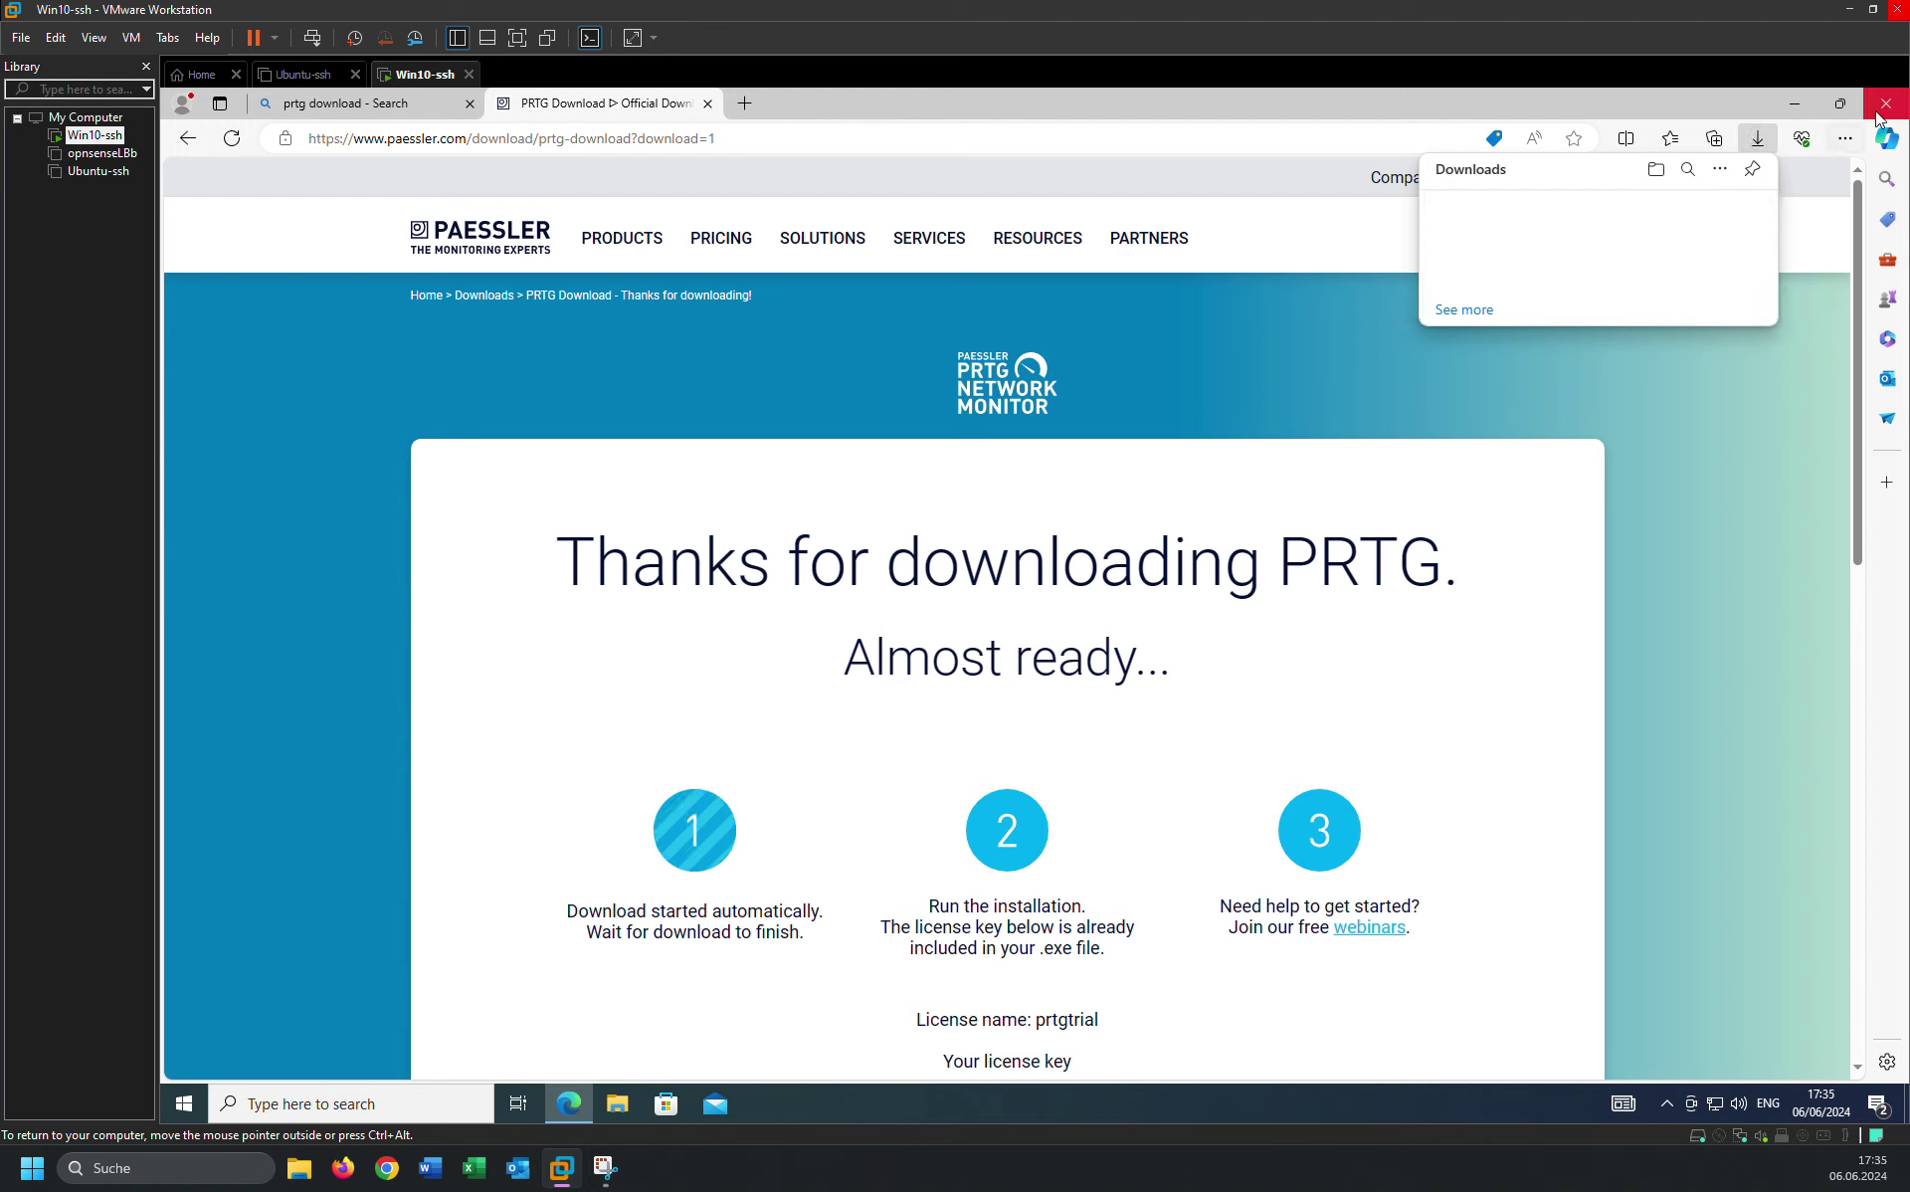
left_click(1797, 105)
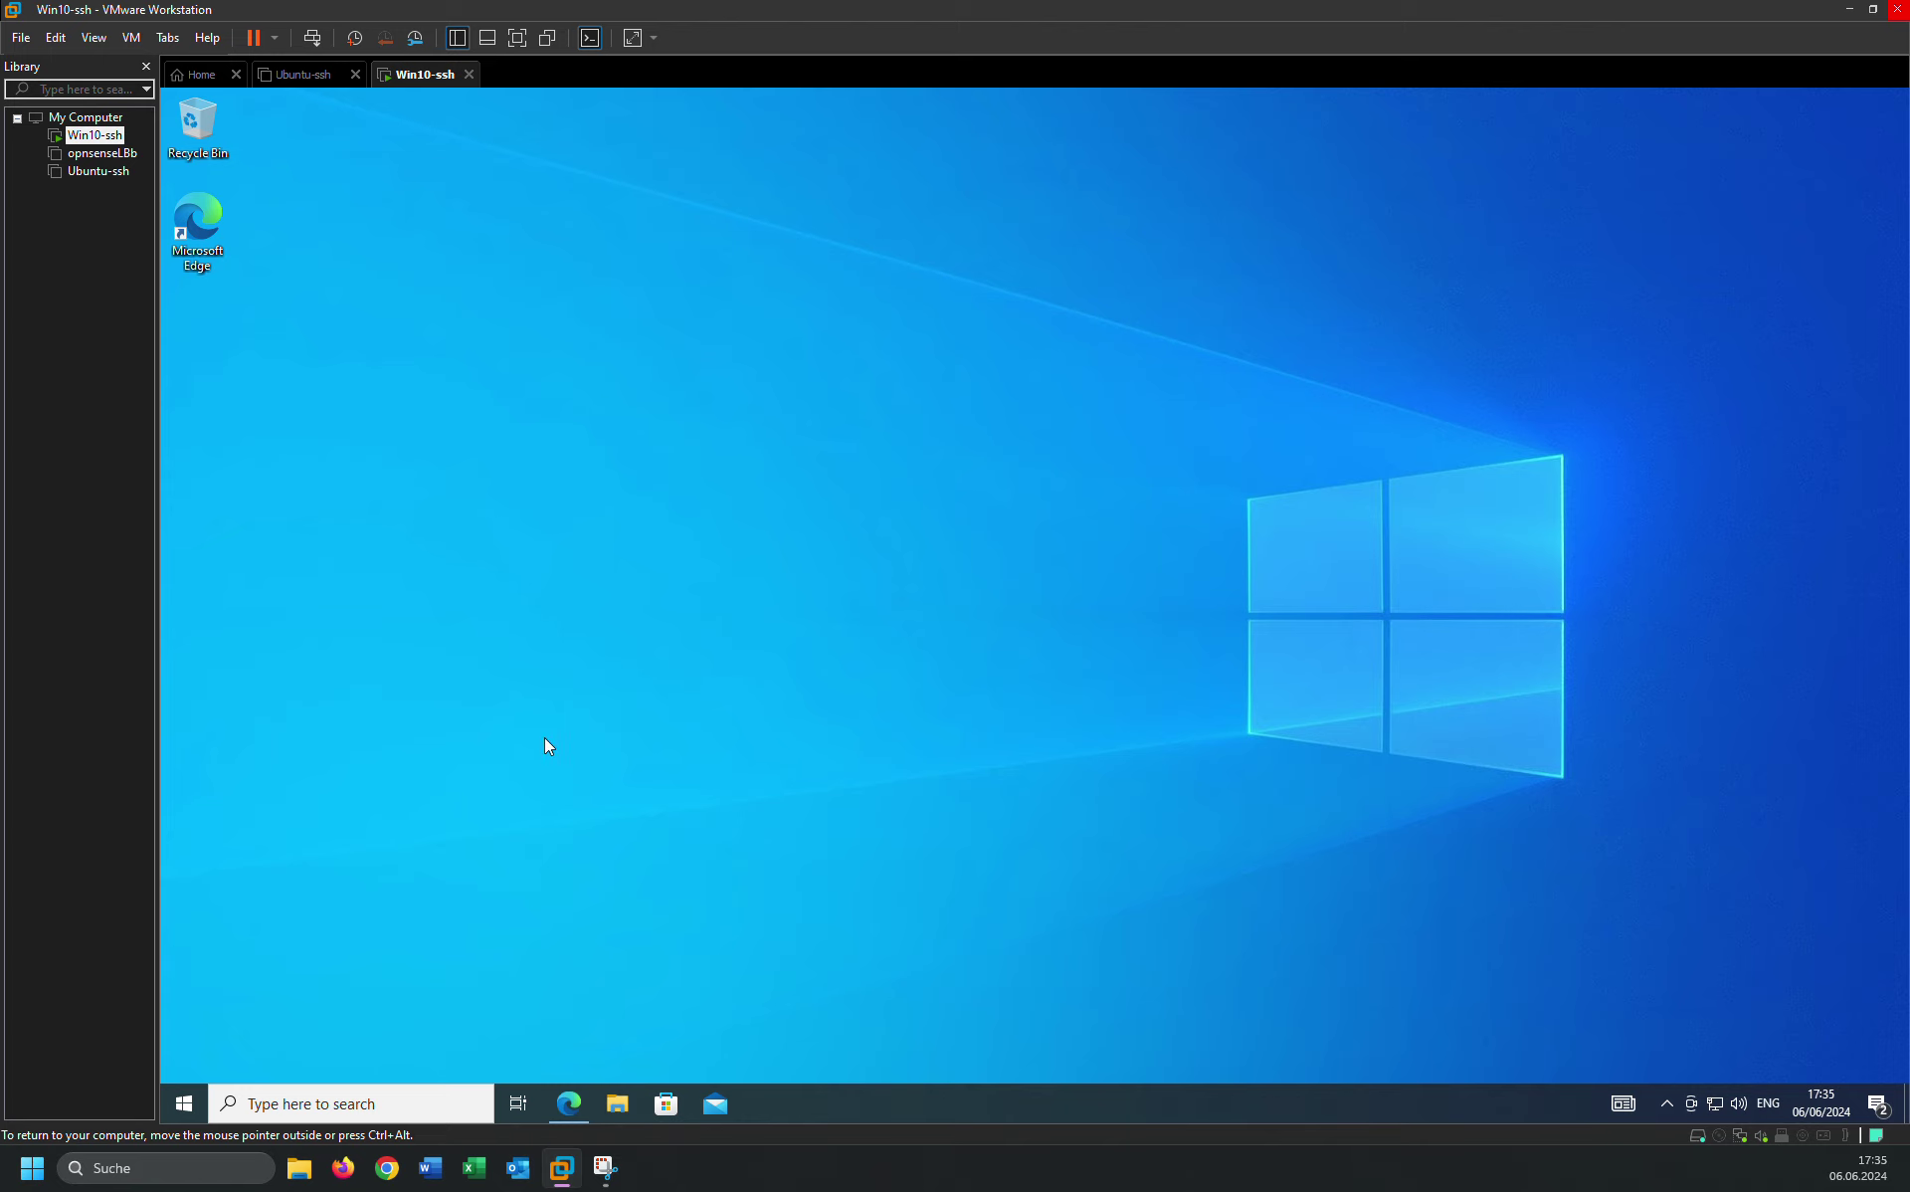
key("super+e")
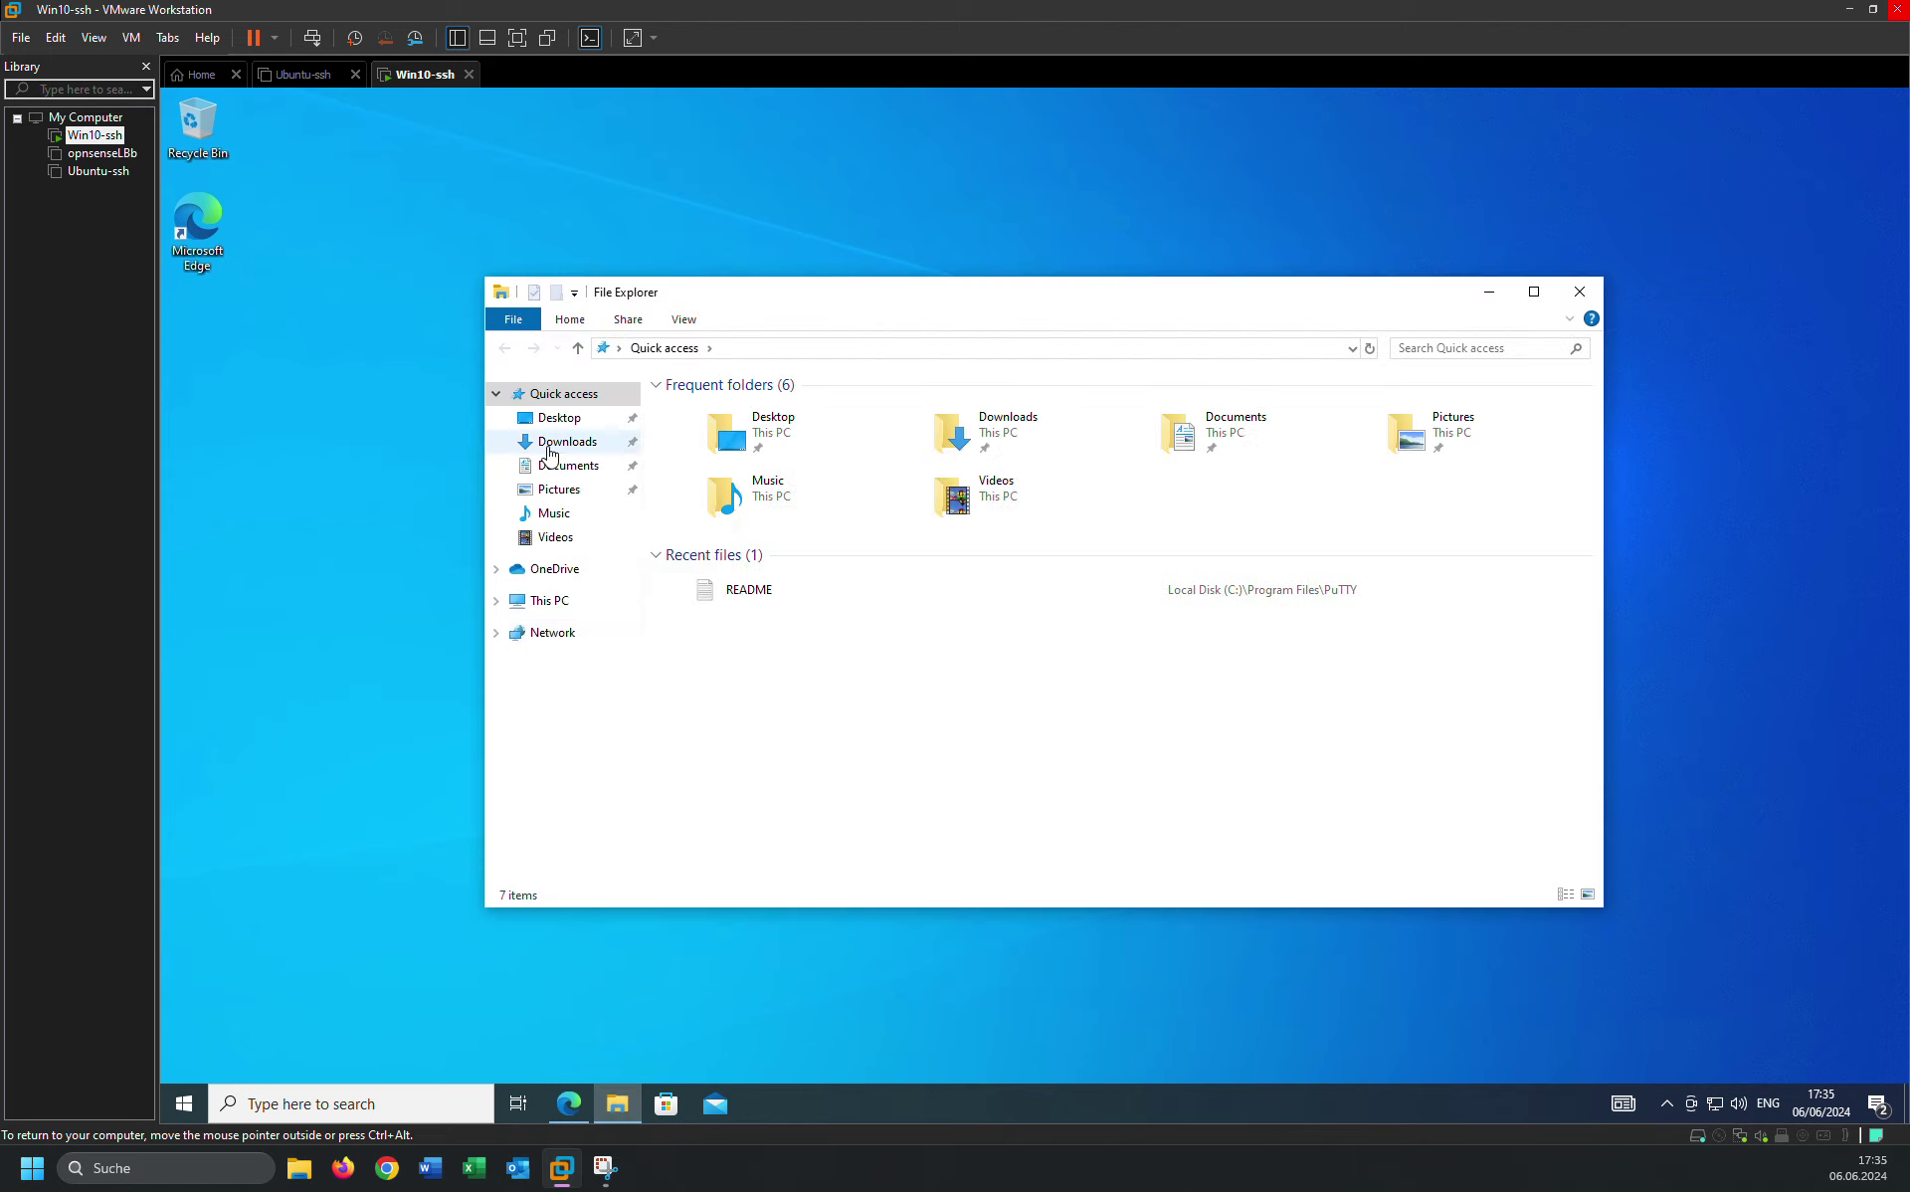
left_click(549, 449)
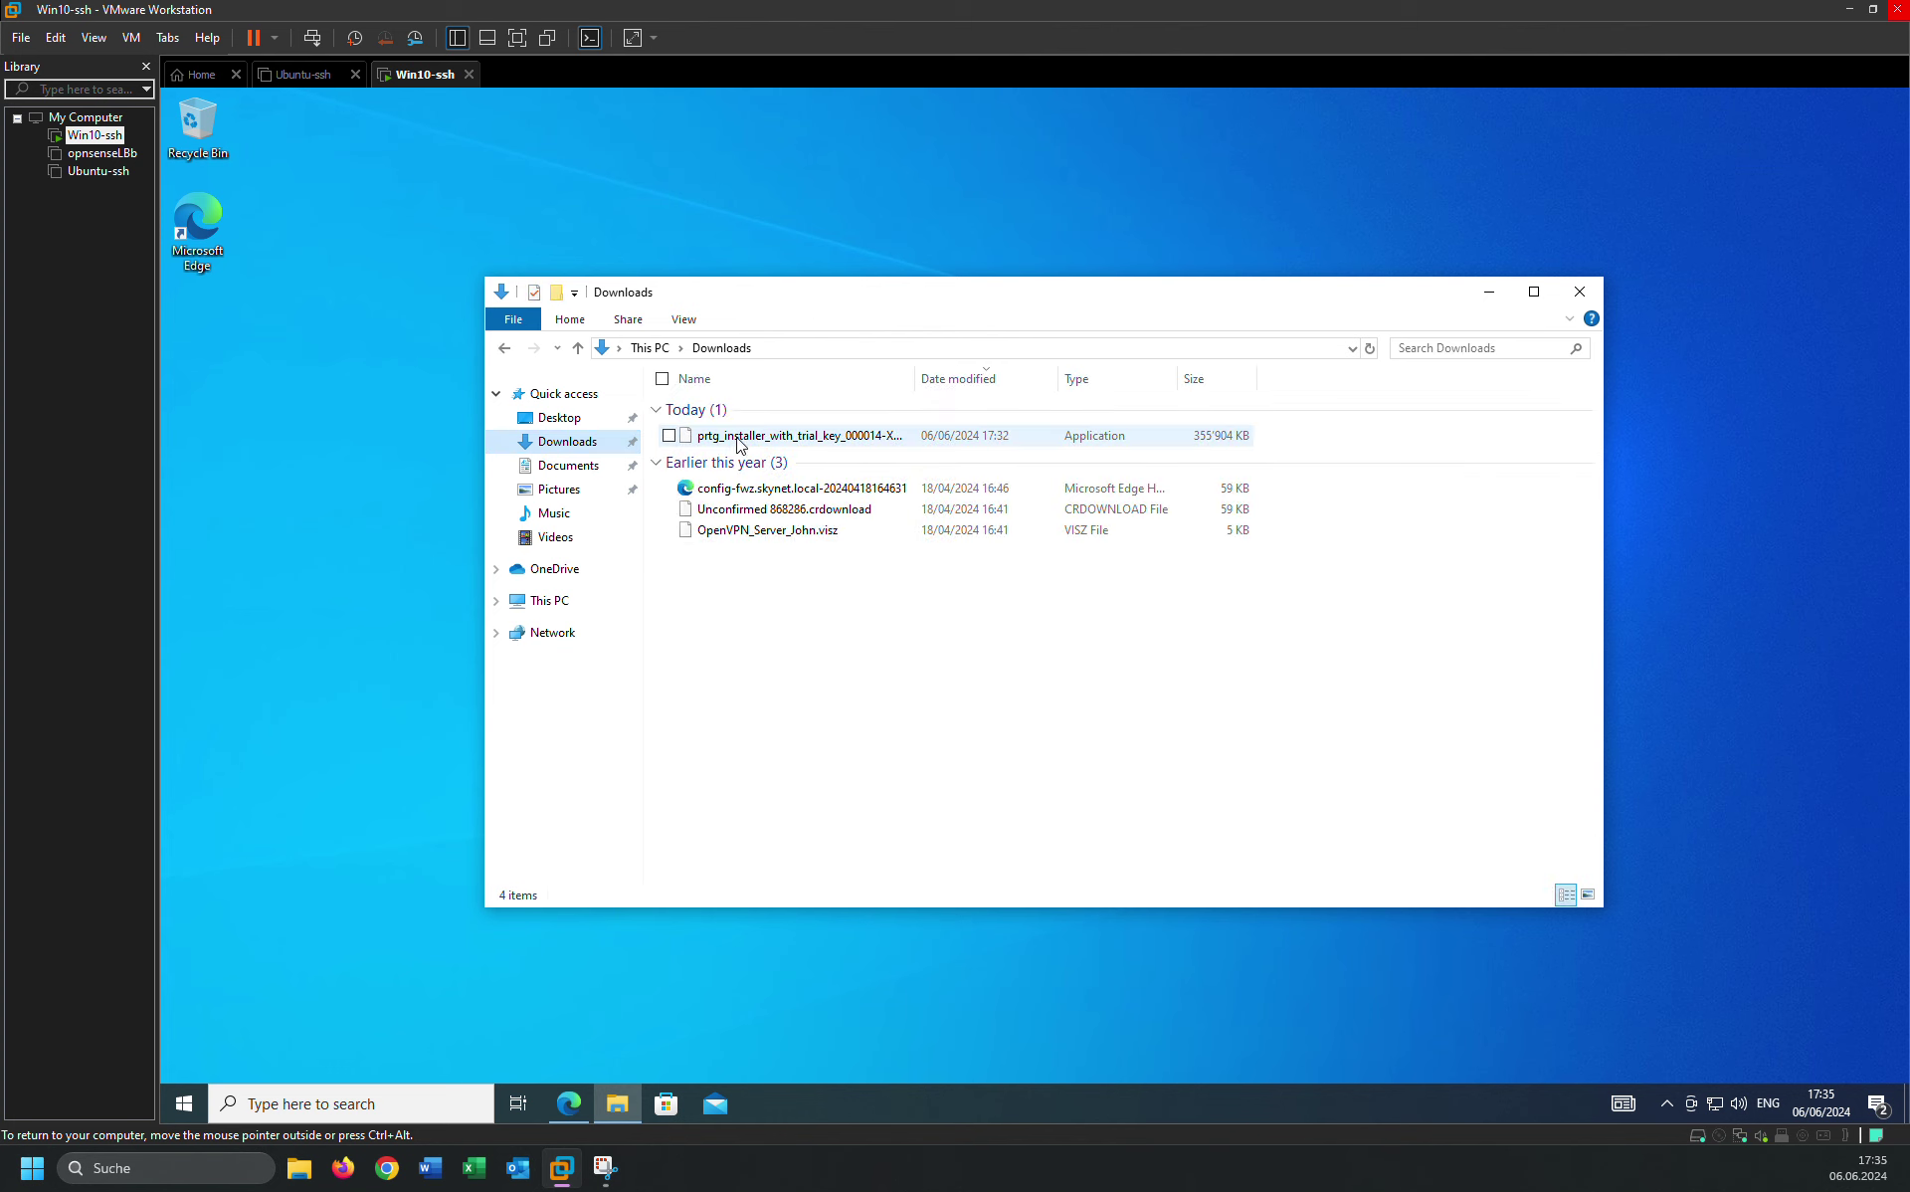
left_click(759, 444)
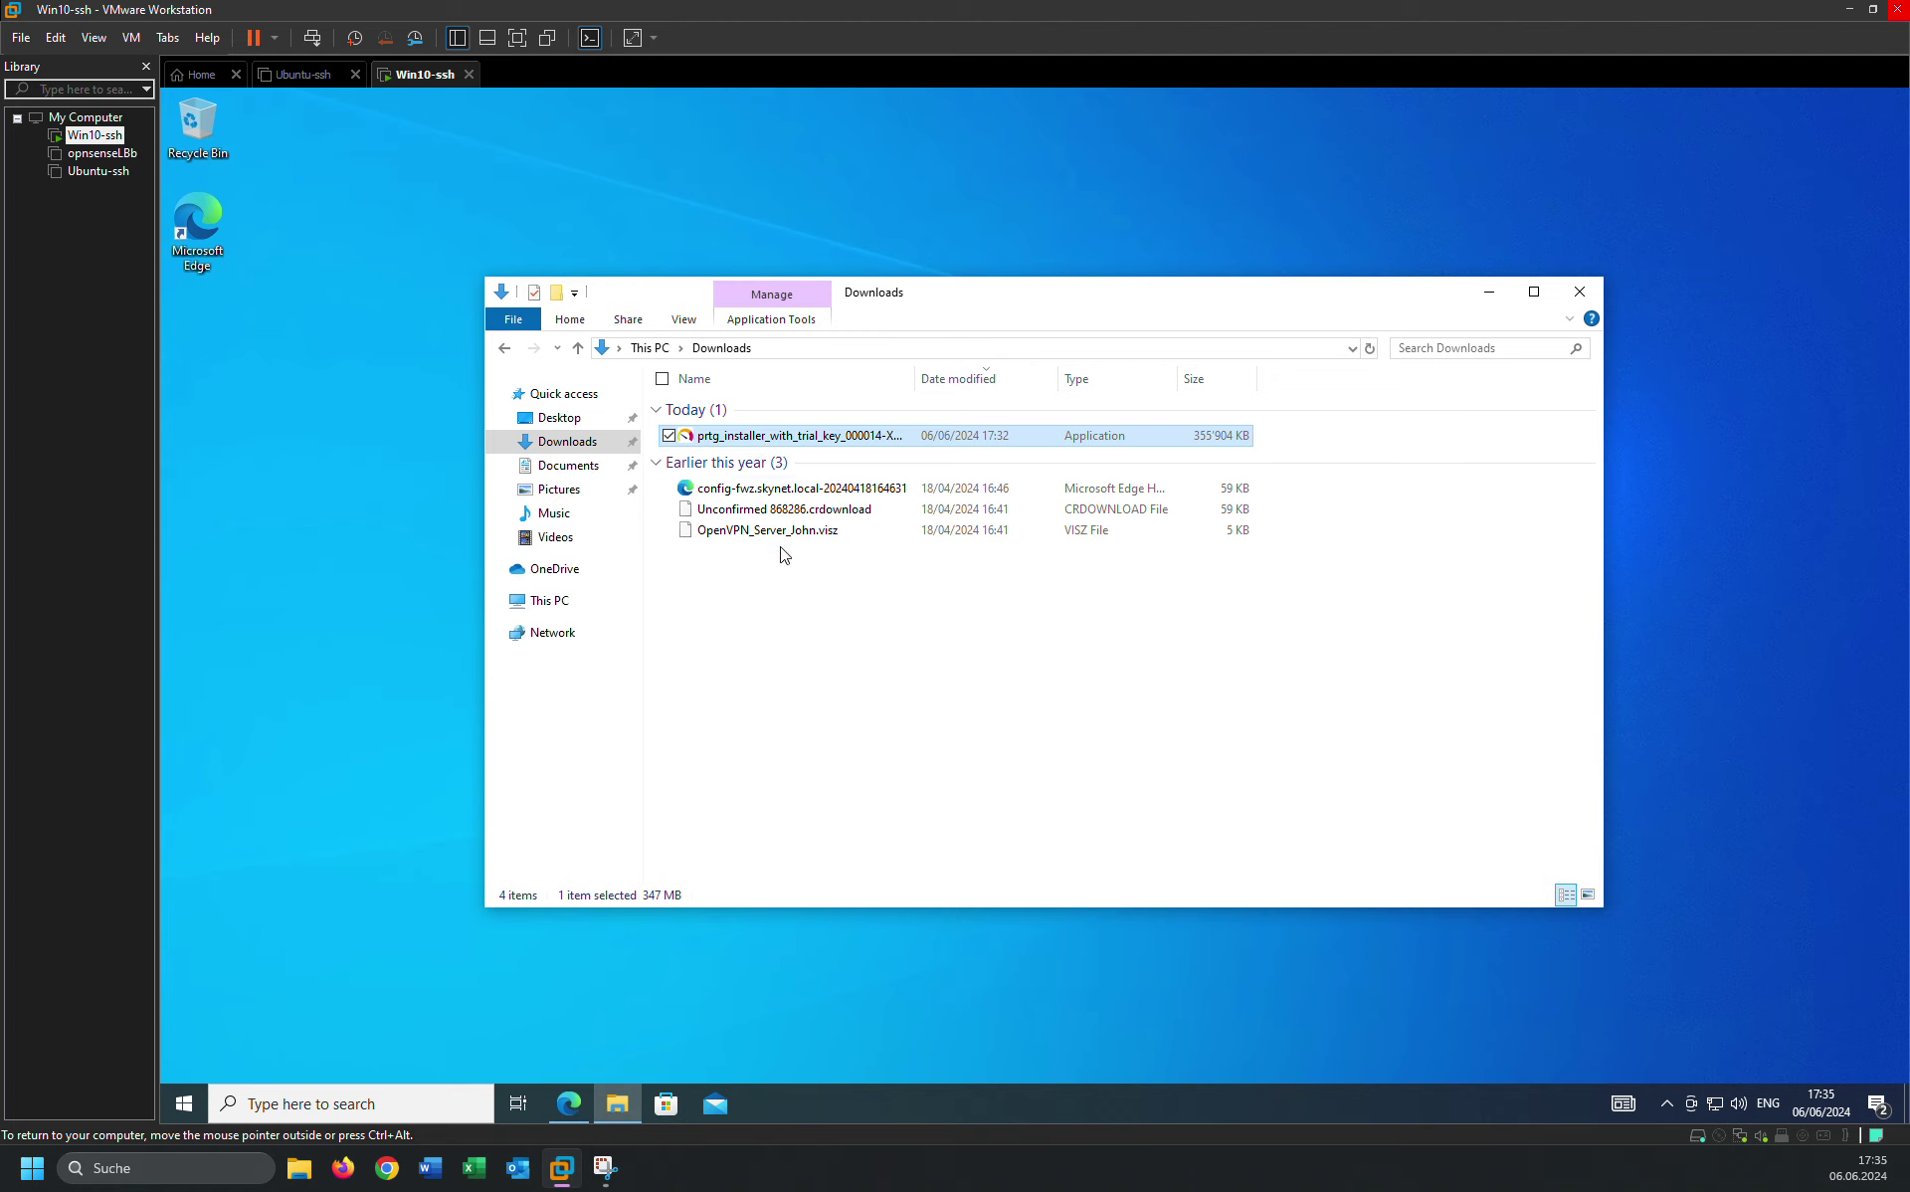
double_click(720, 436)
Refresh the desktop and nudge the Downloads window slightly up and right.
right_click(1680, 446)
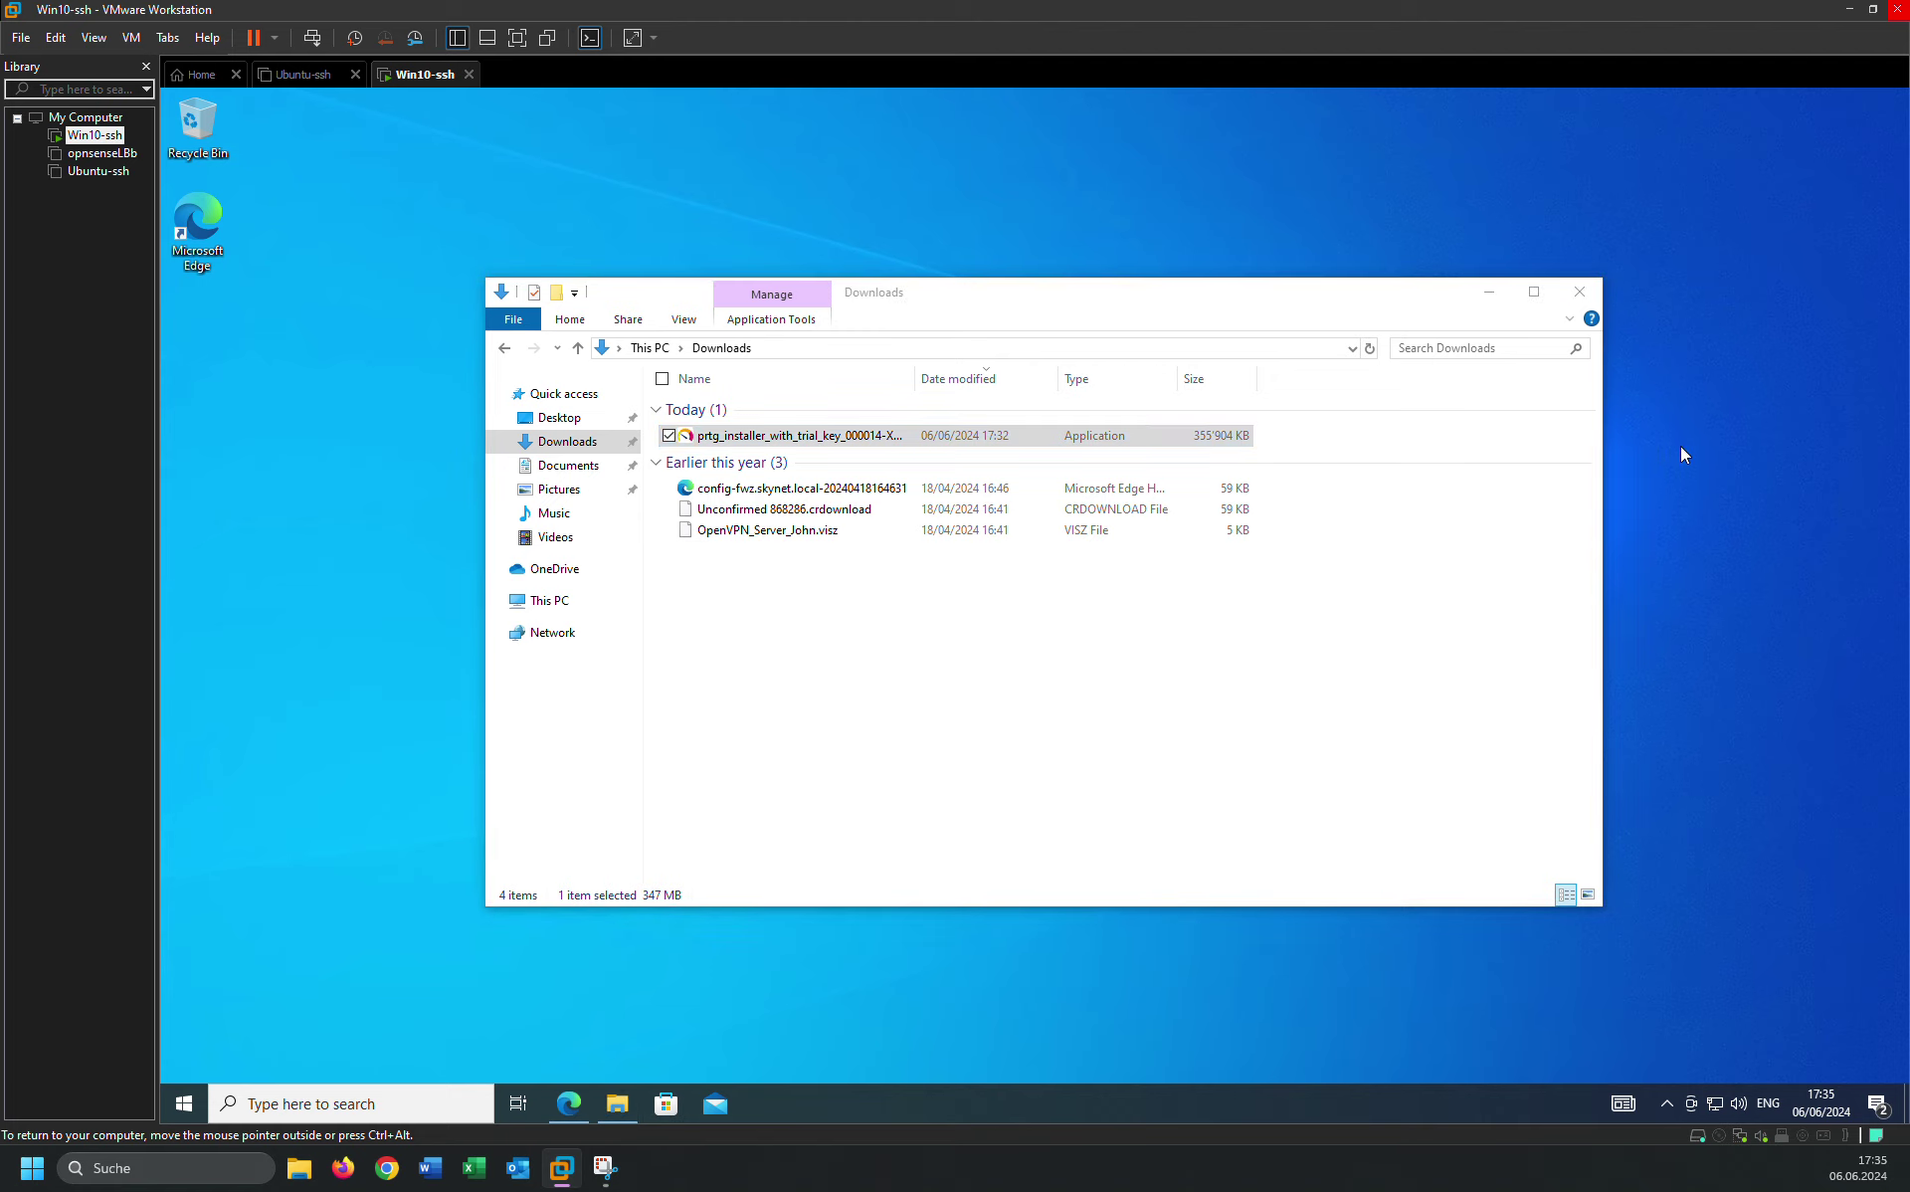
left_click(1585, 502)
left_click_drag(985, 316, 1039, 270)
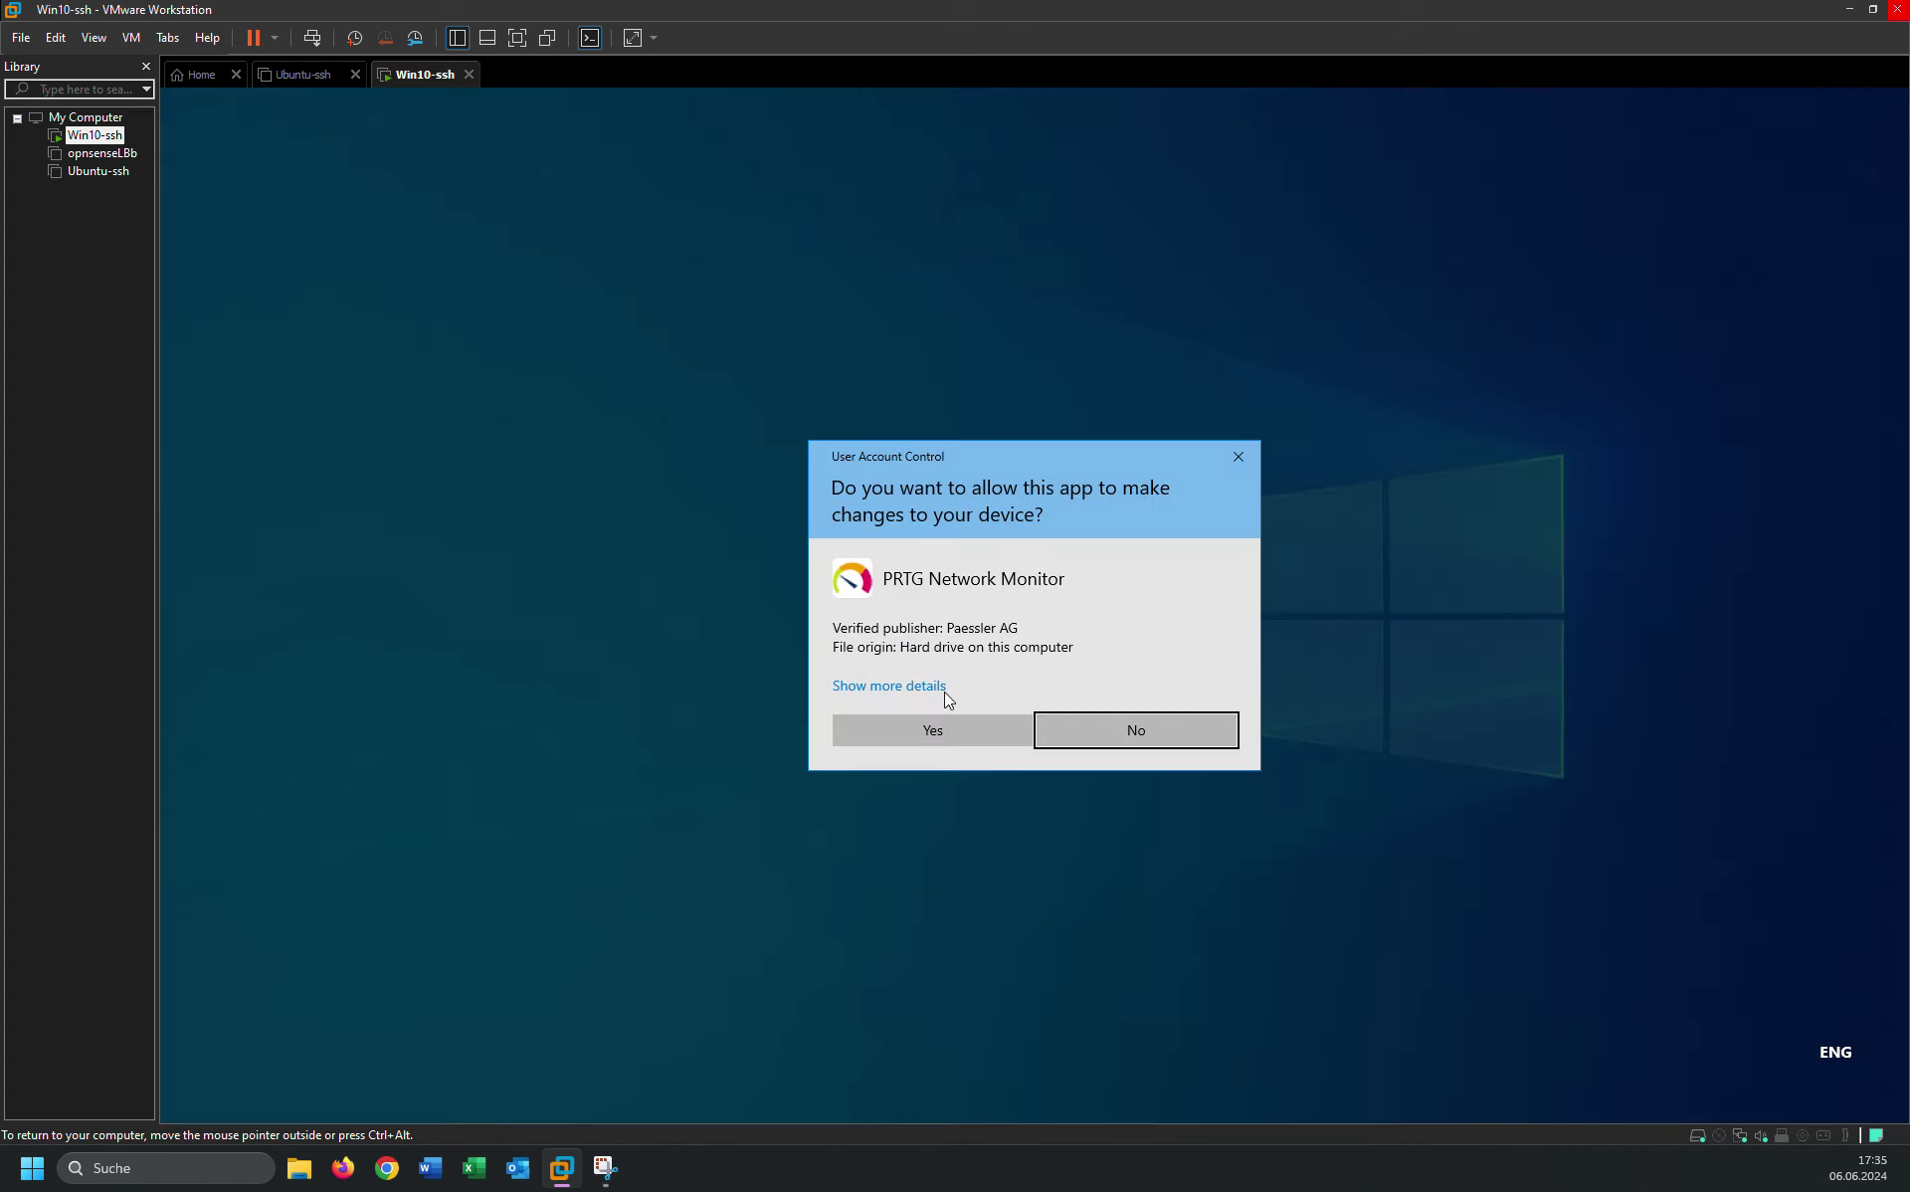
Allow the installer in UAC, keep English as setup language, and close the Downloads window.
left_click(909, 731)
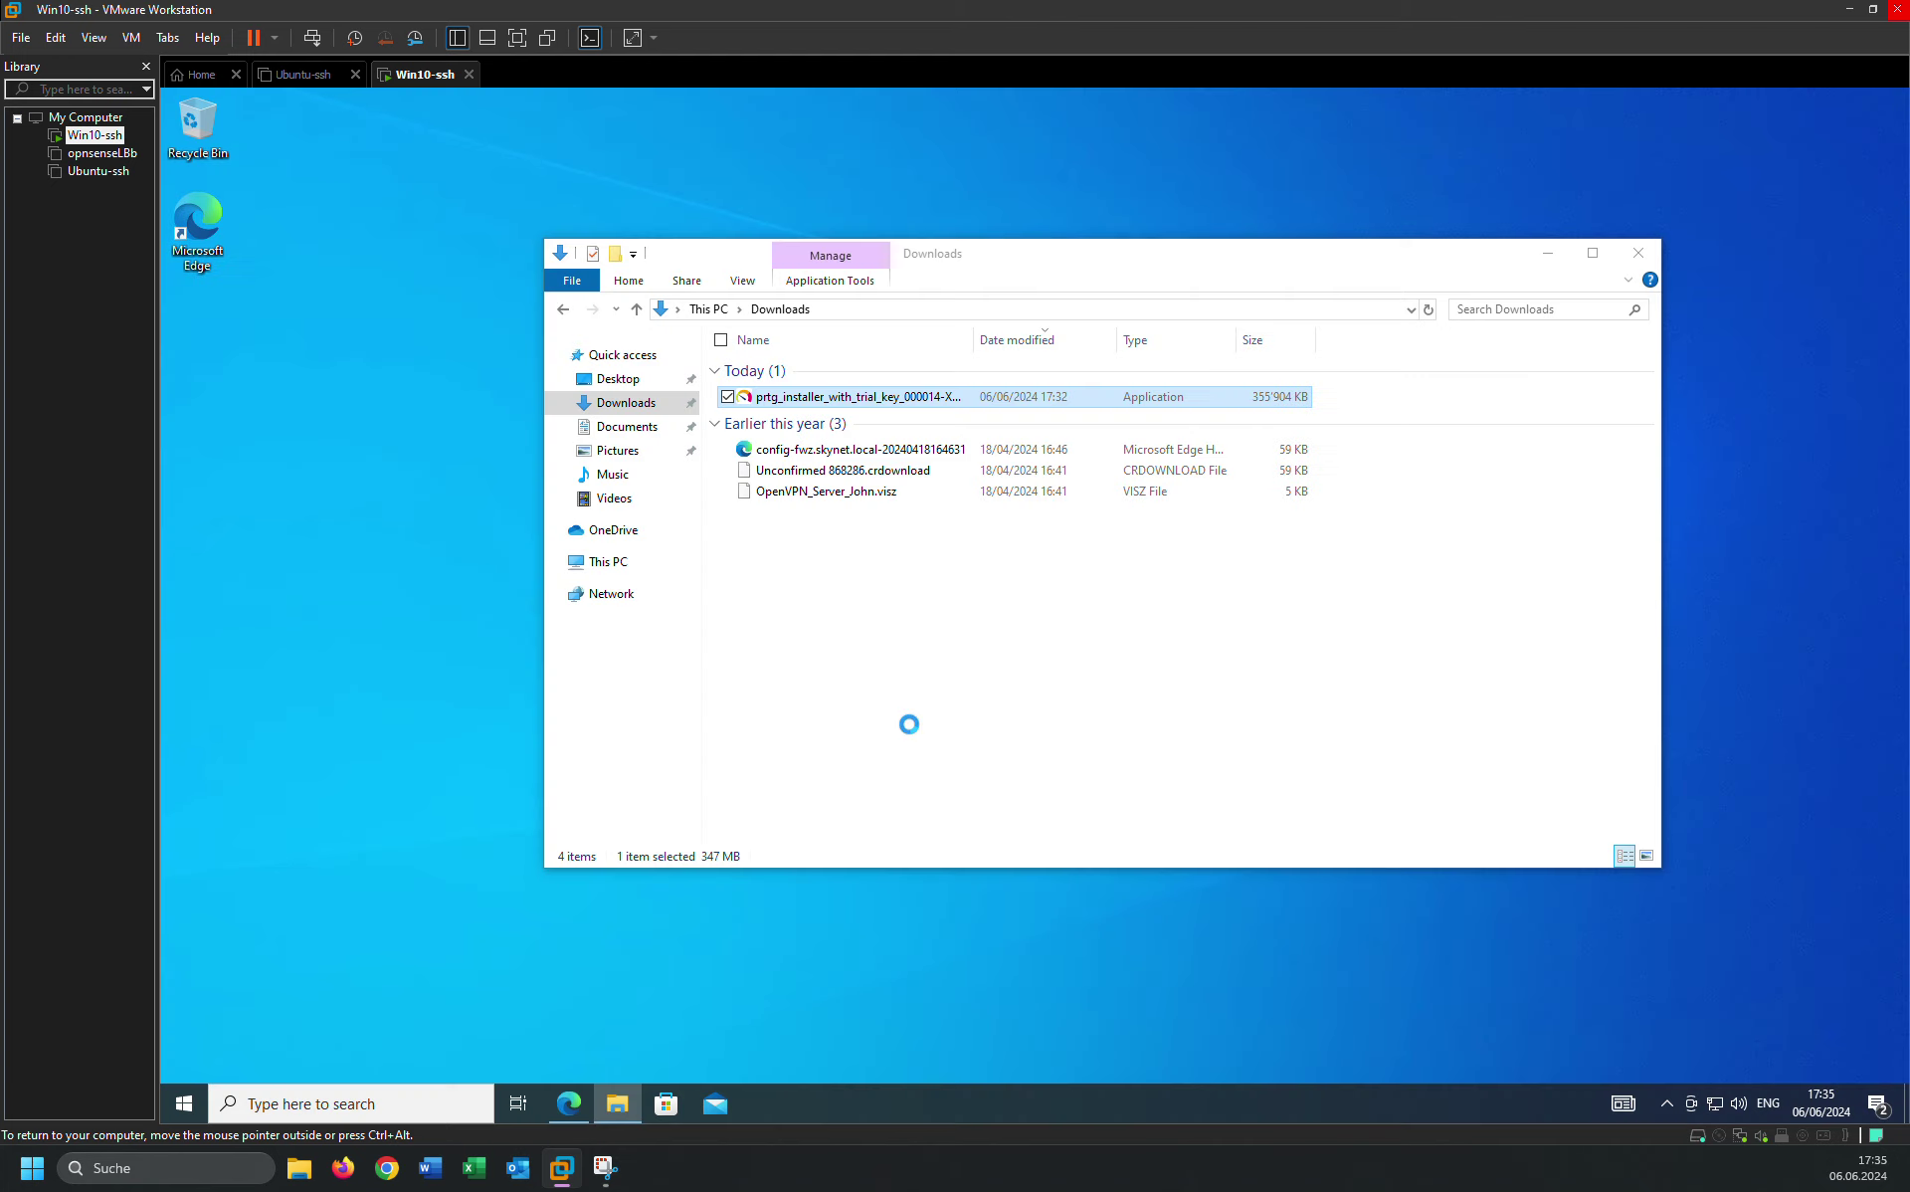
key("shift+F10")
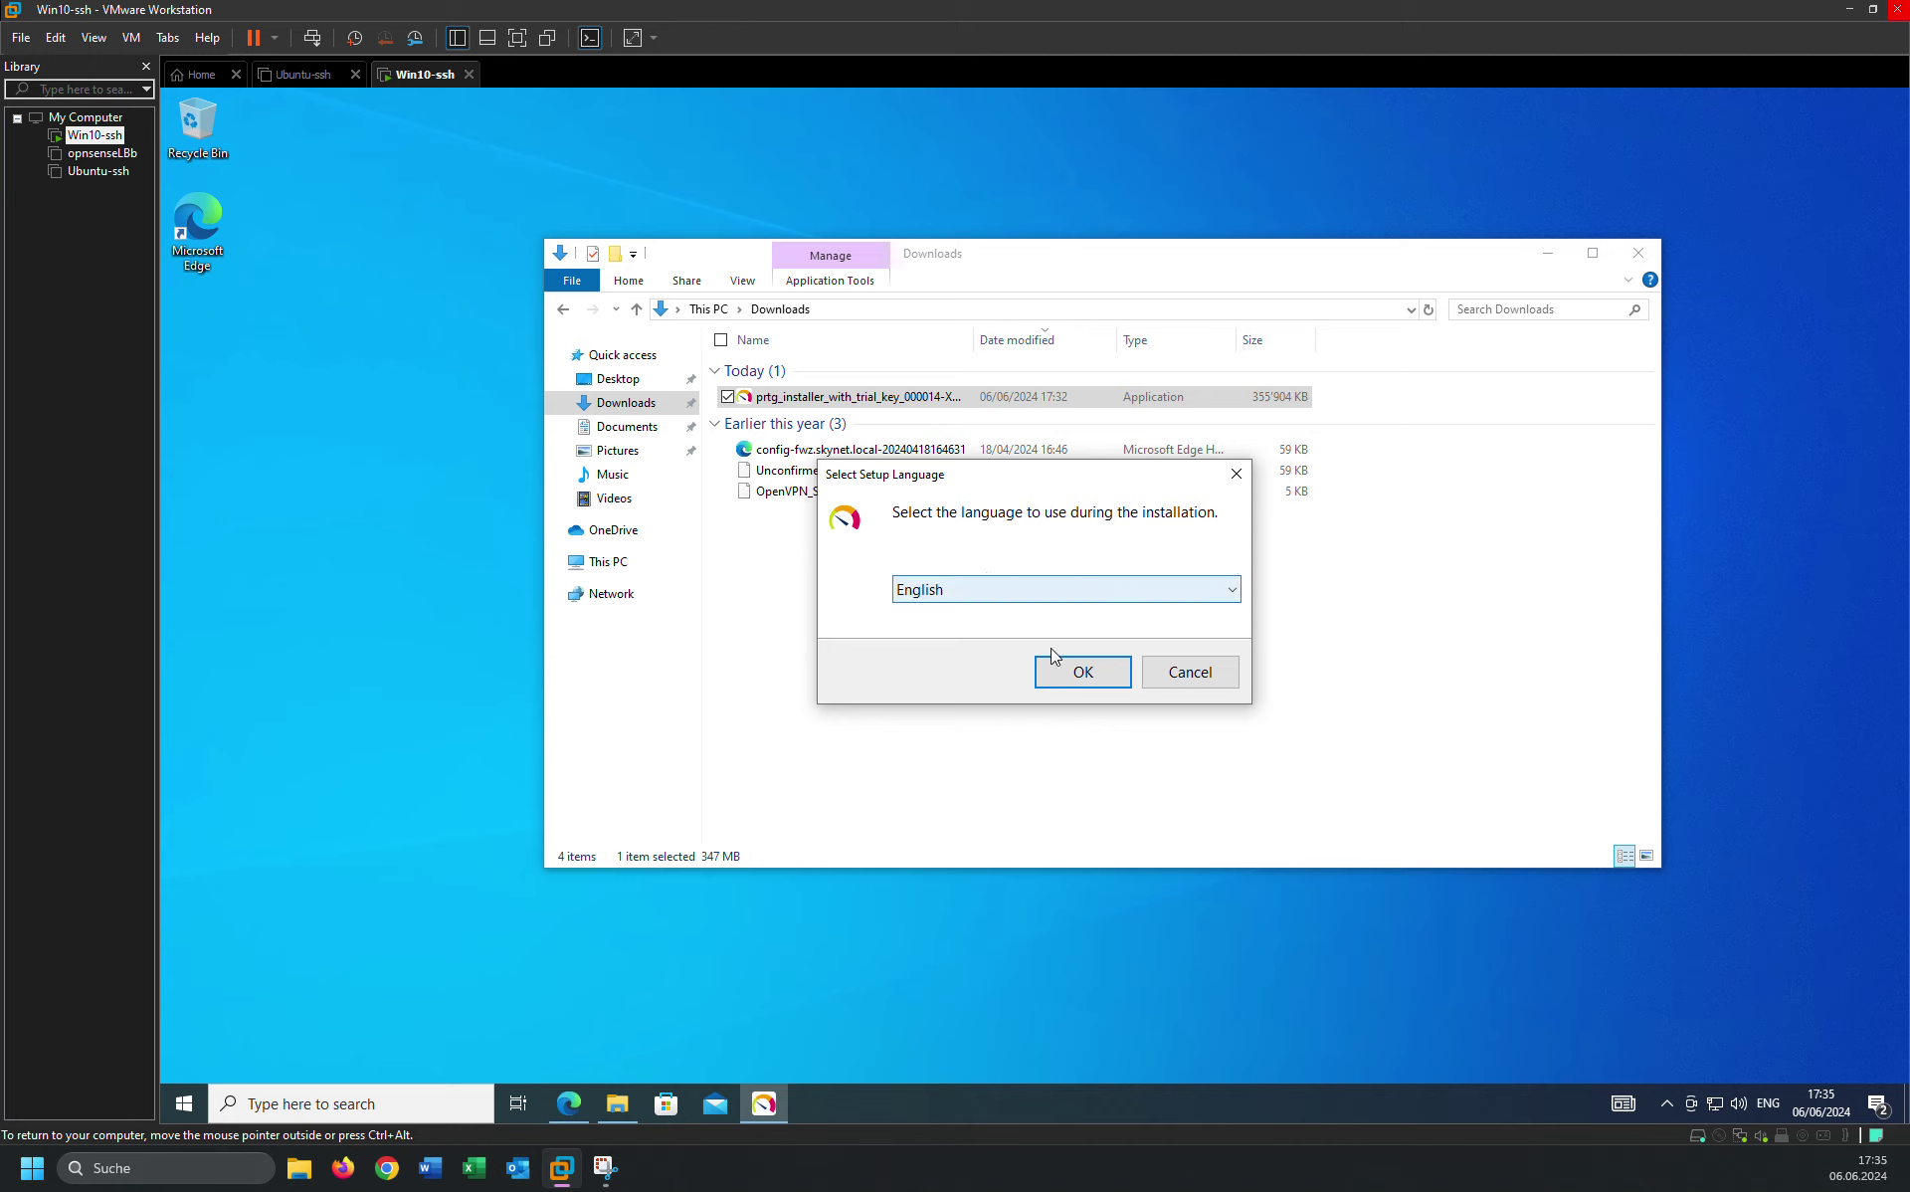
left_click(1080, 672)
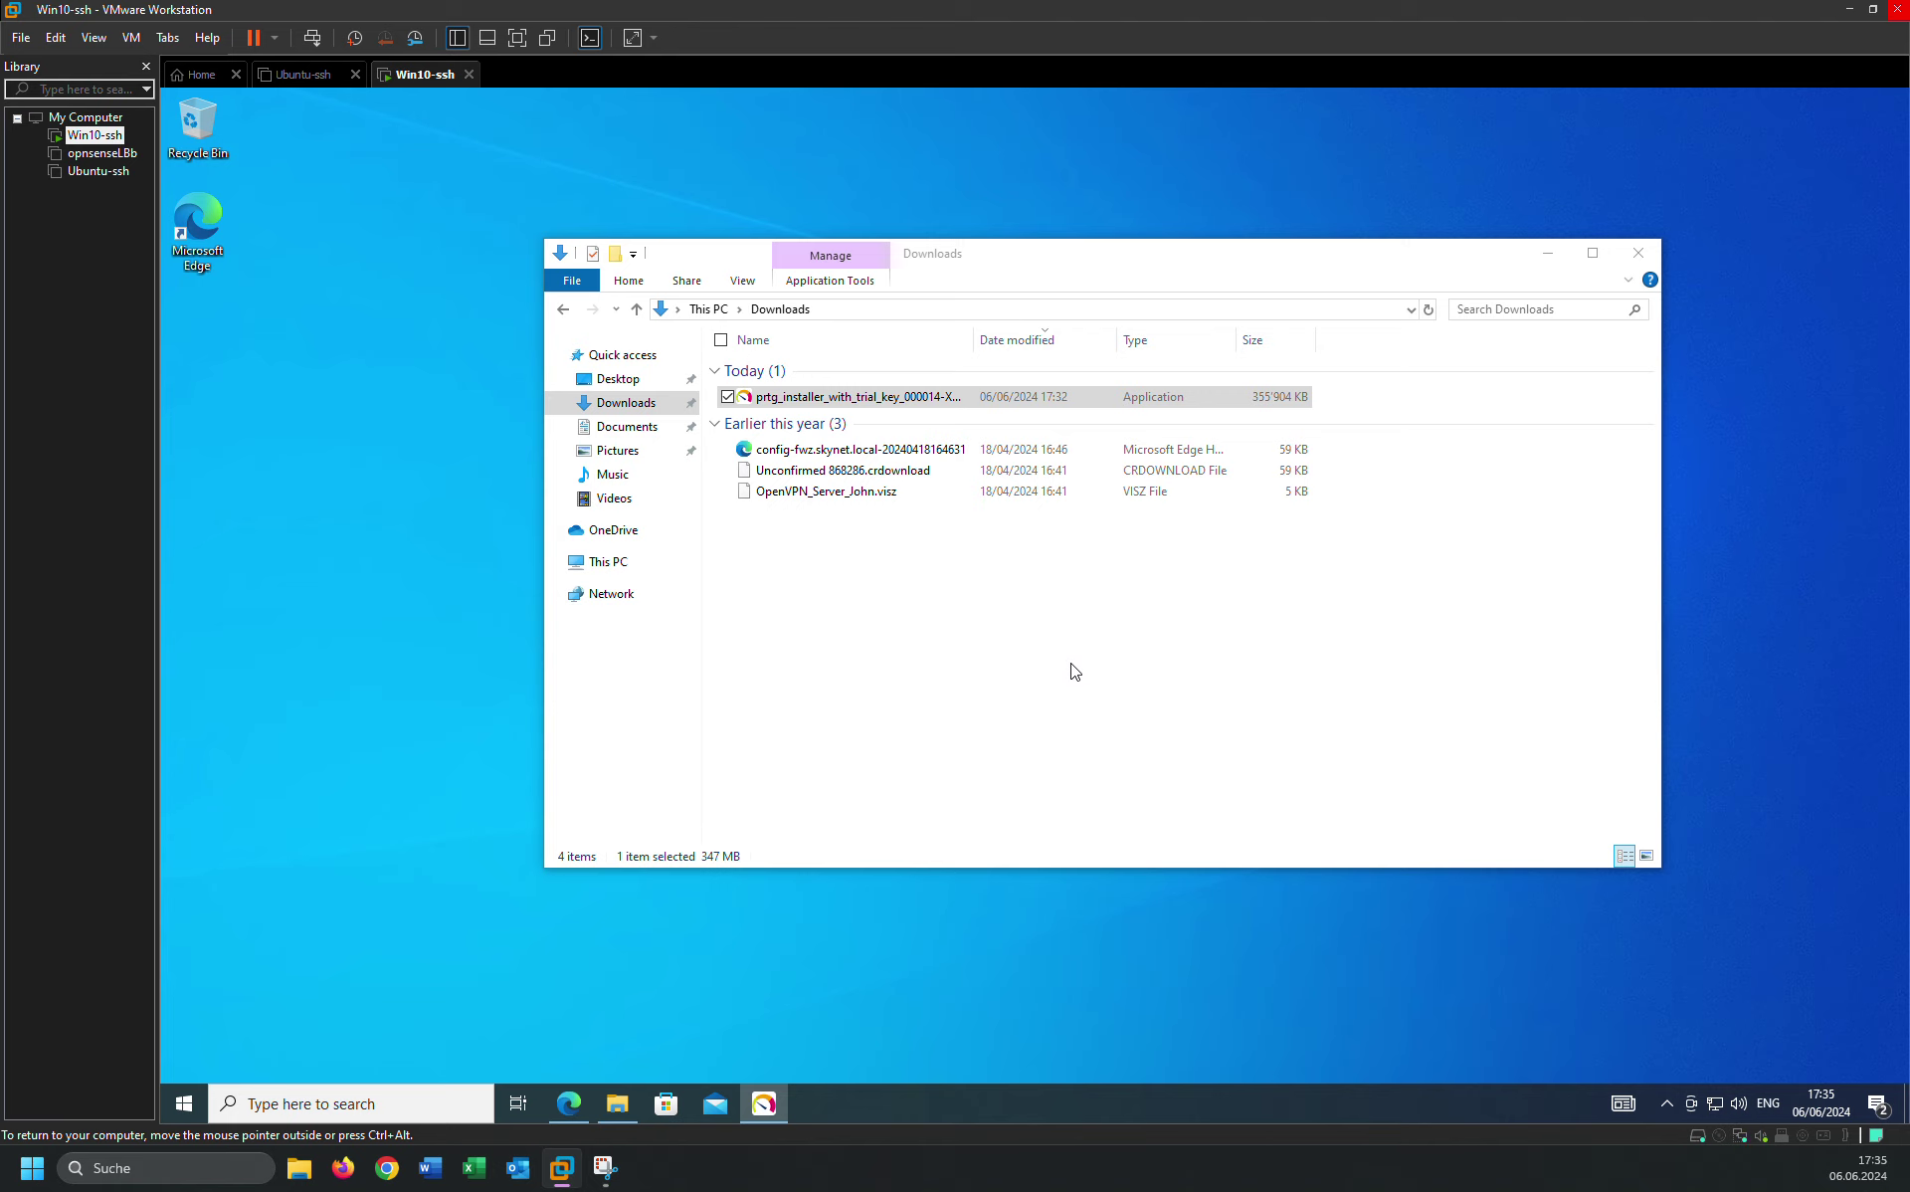
left_click(1639, 255)
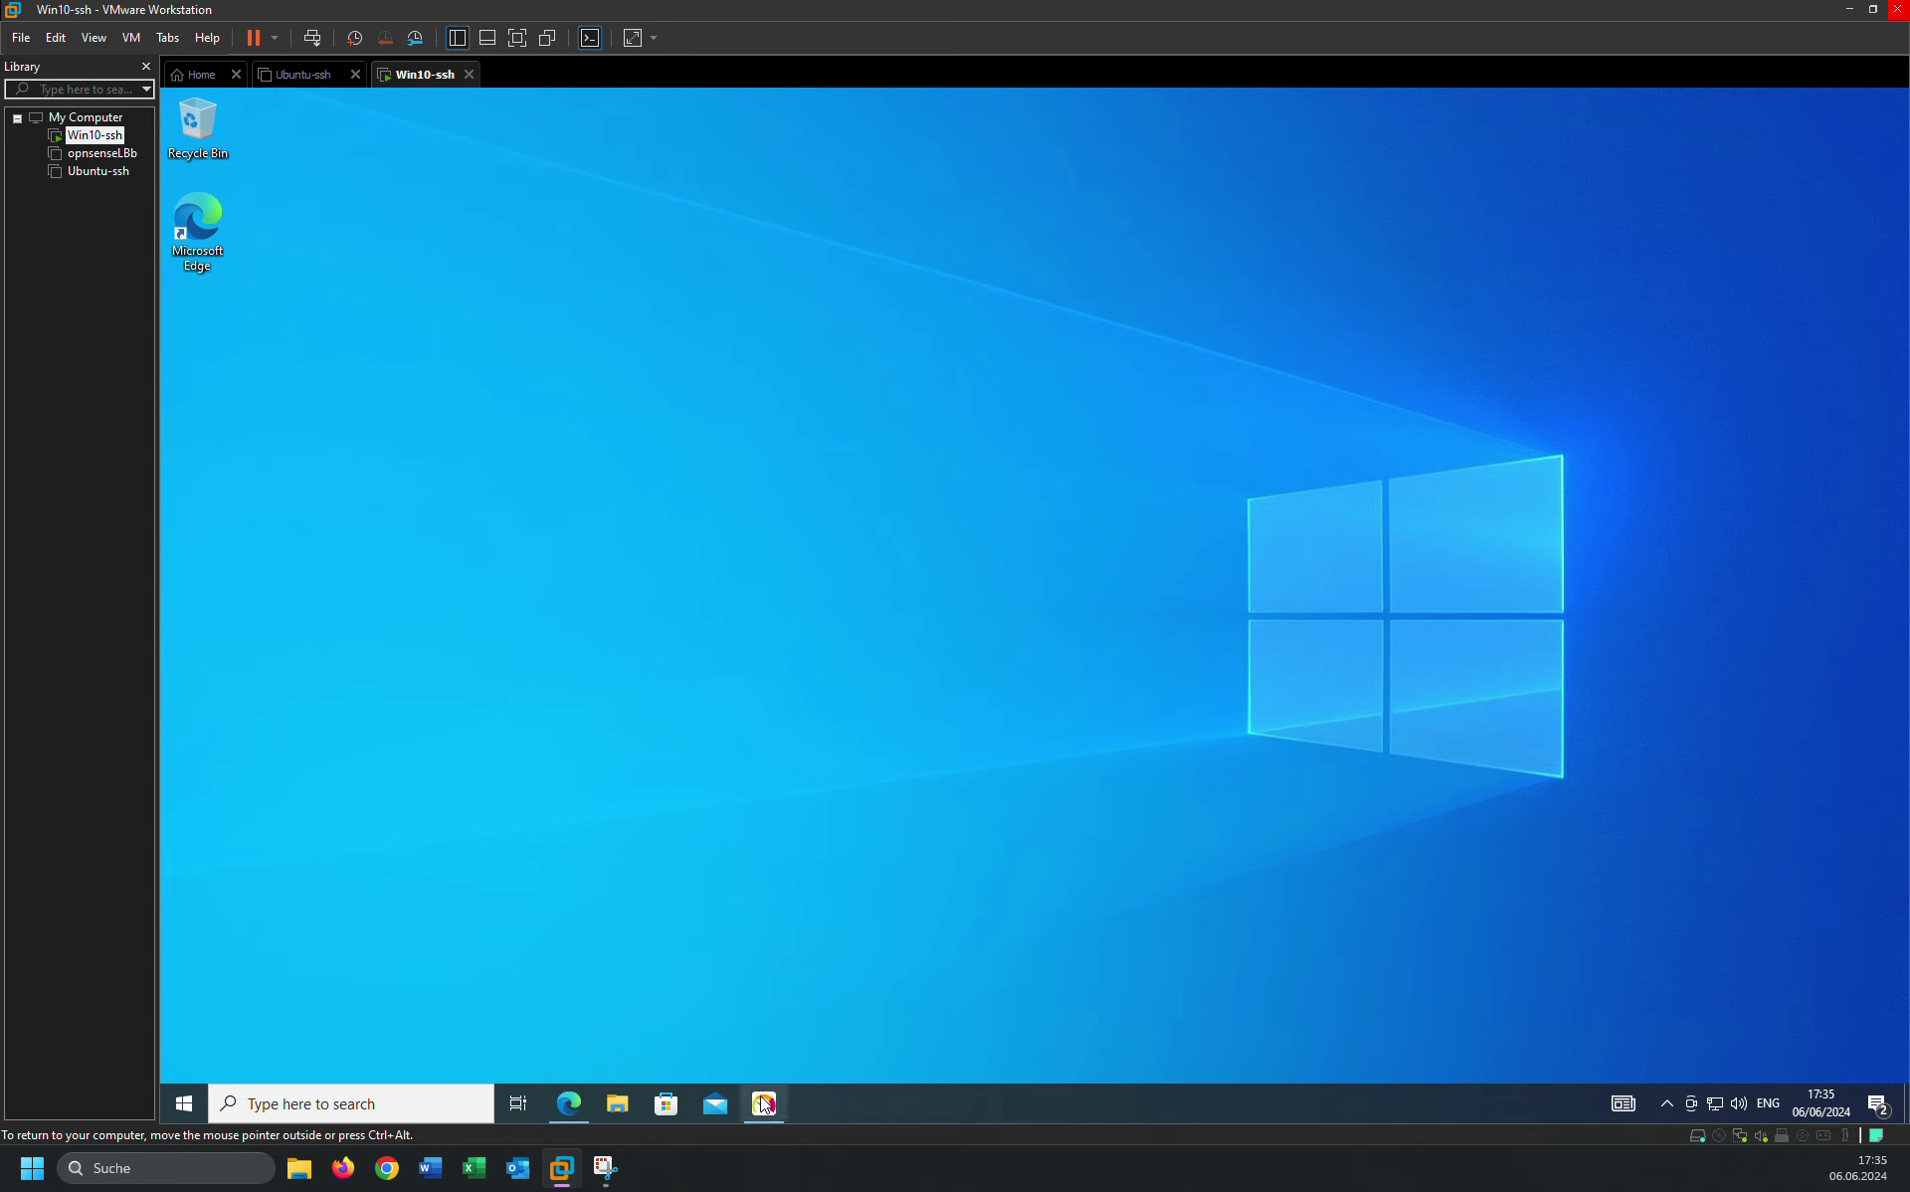
Accept the PRTG license agreement and continue setup to license initialization.
right_click(890, 520)
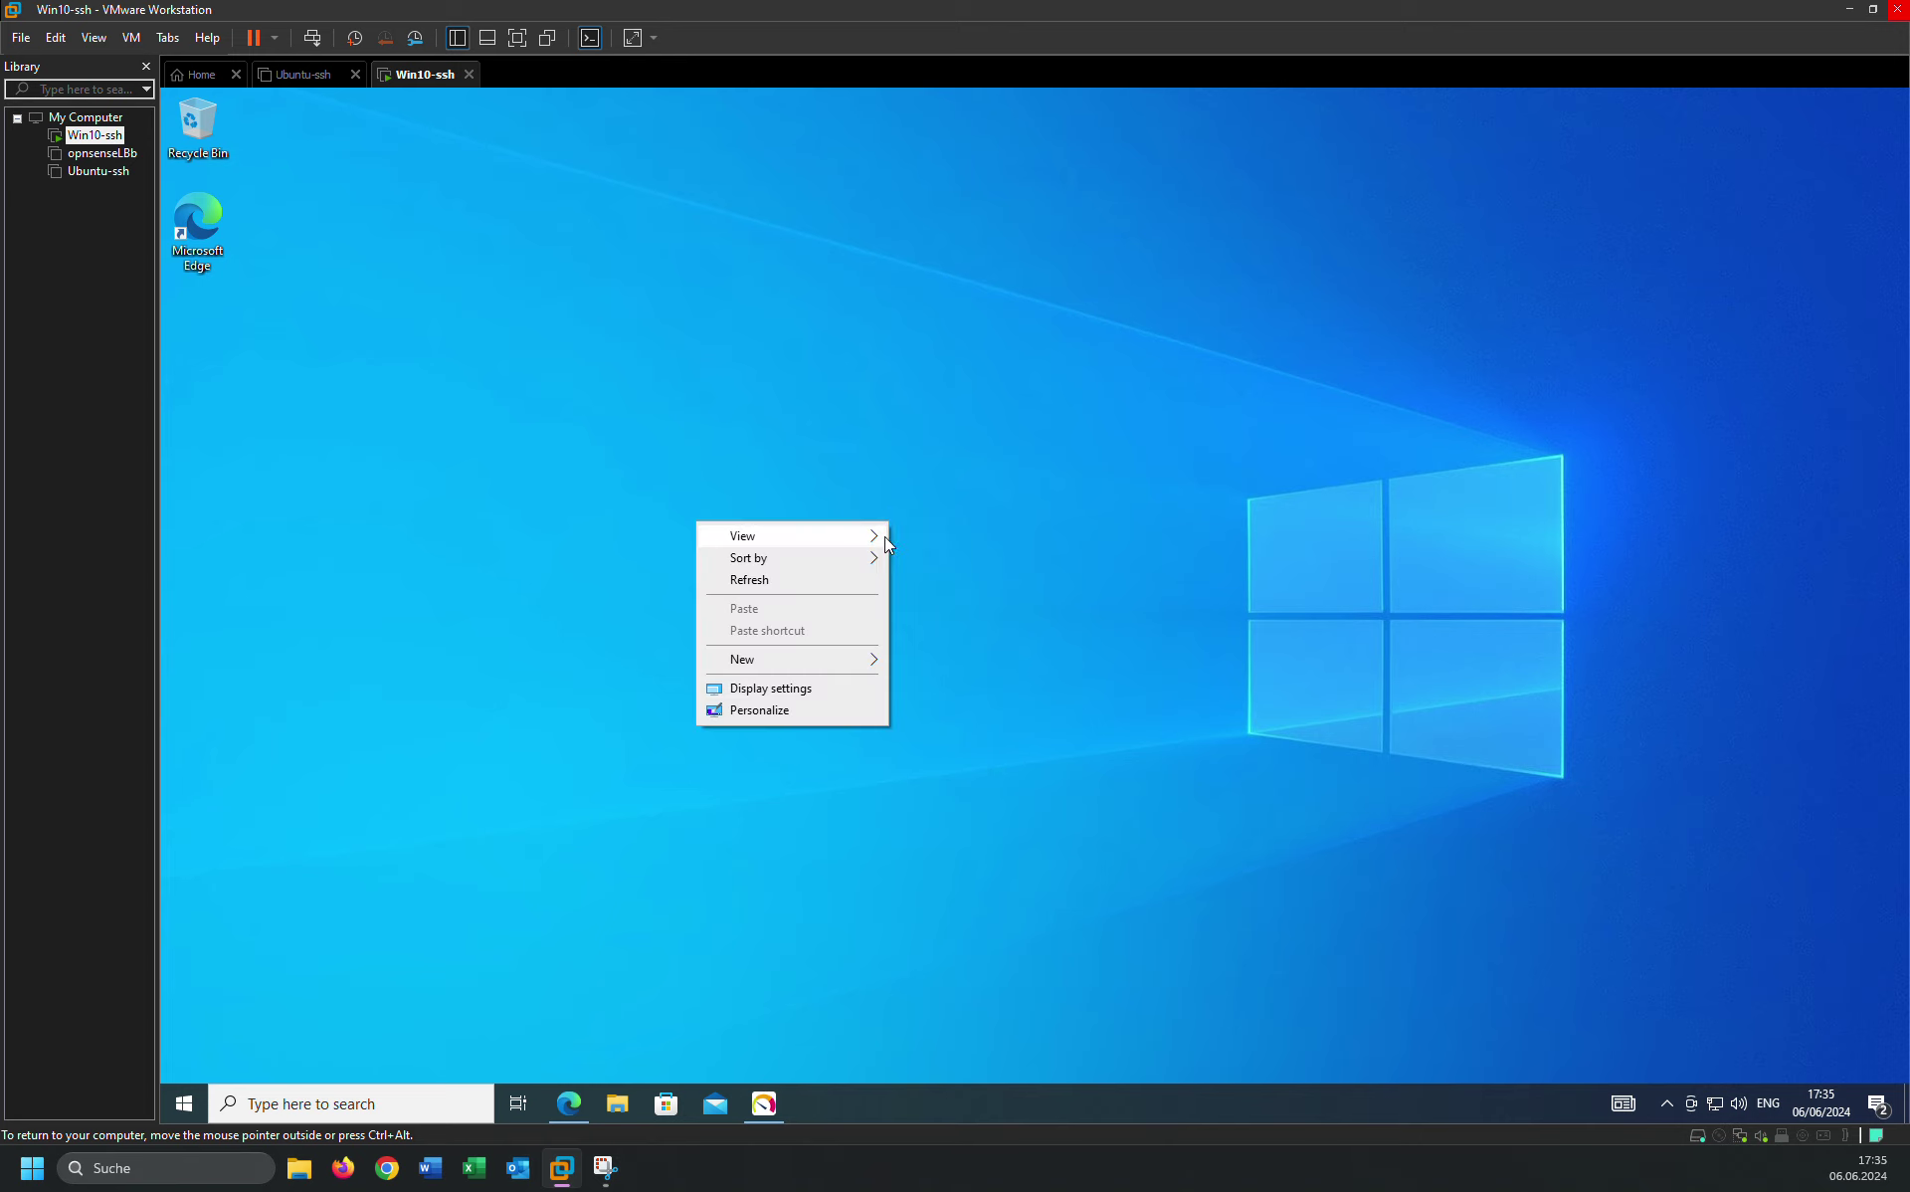
left_click(814, 585)
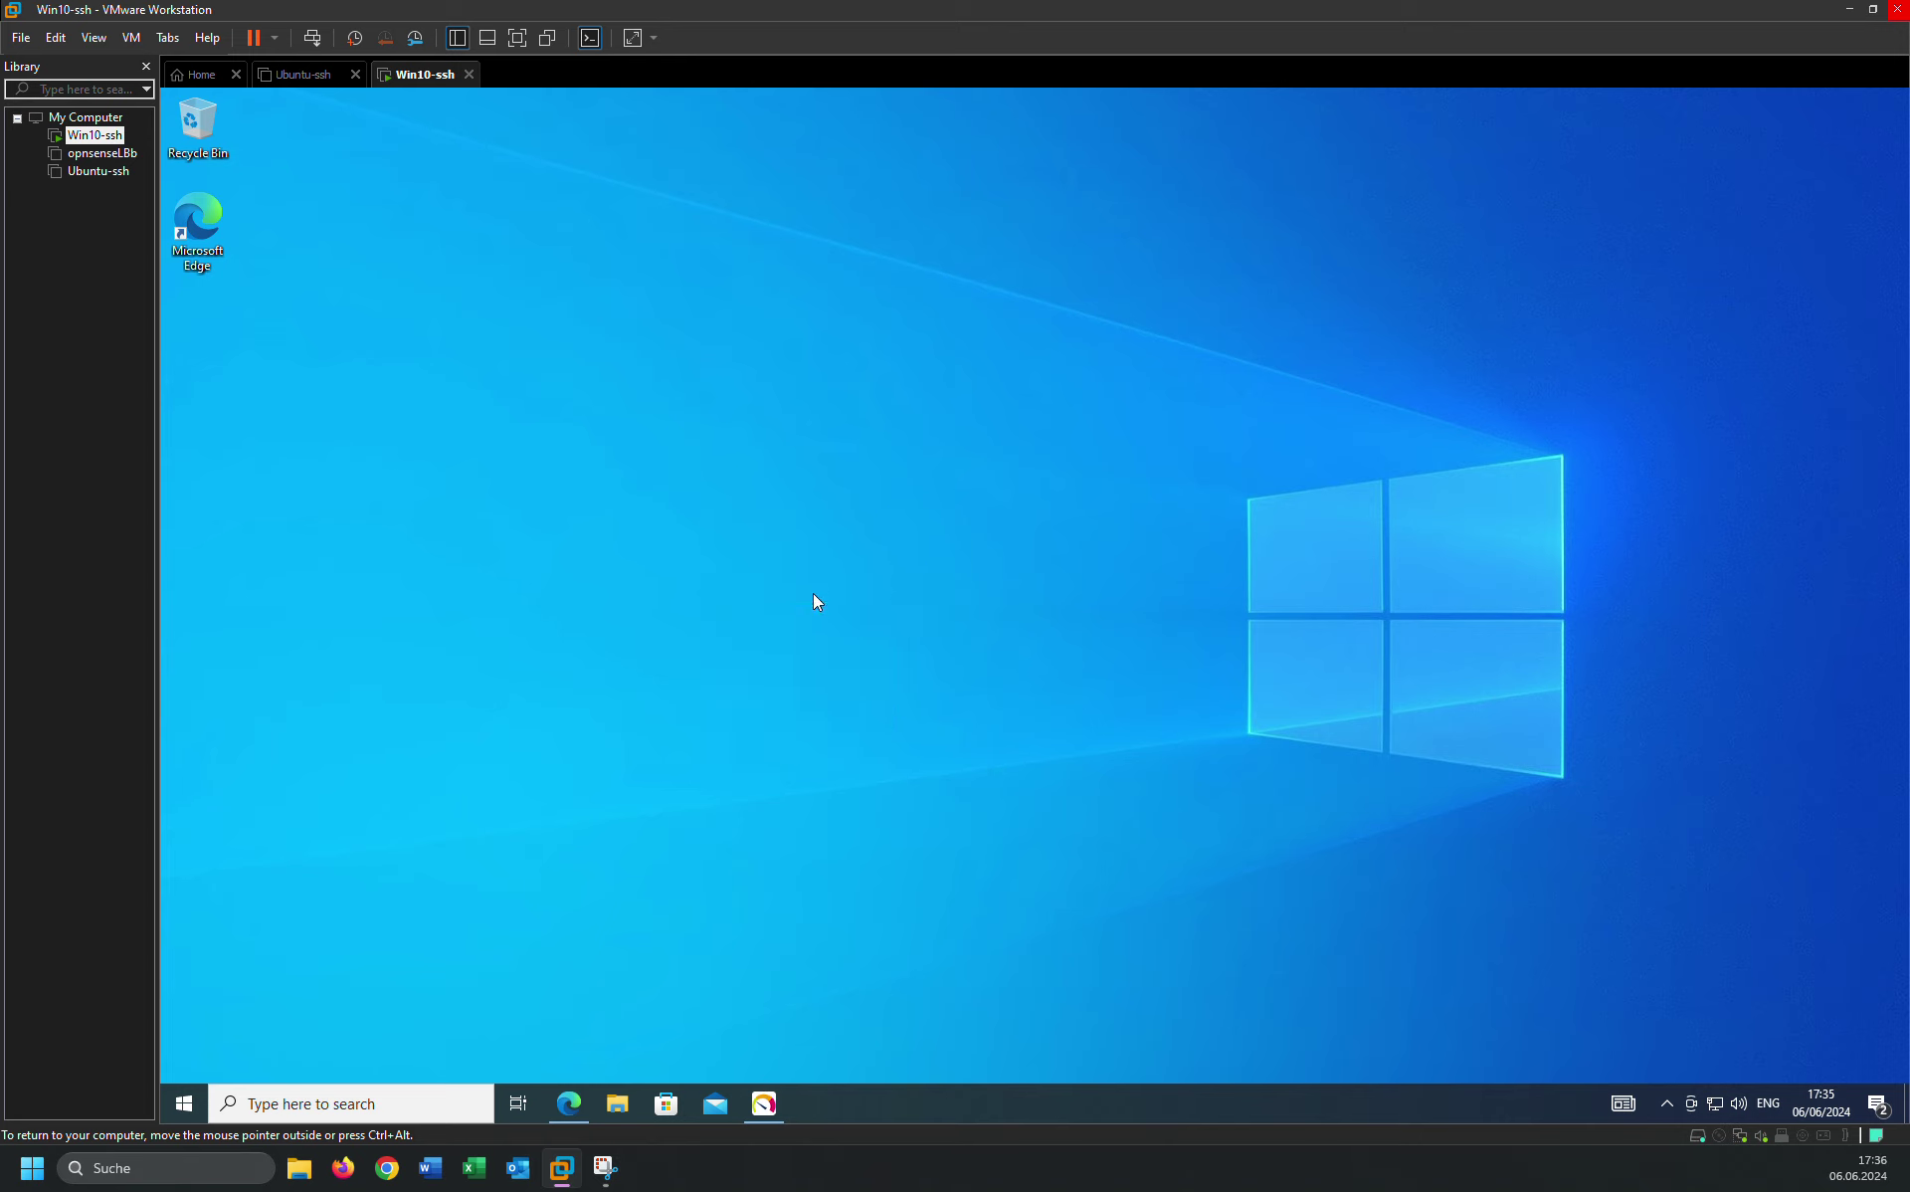
right_click(726, 437)
left_click(671, 501)
mouse_move(767, 1102)
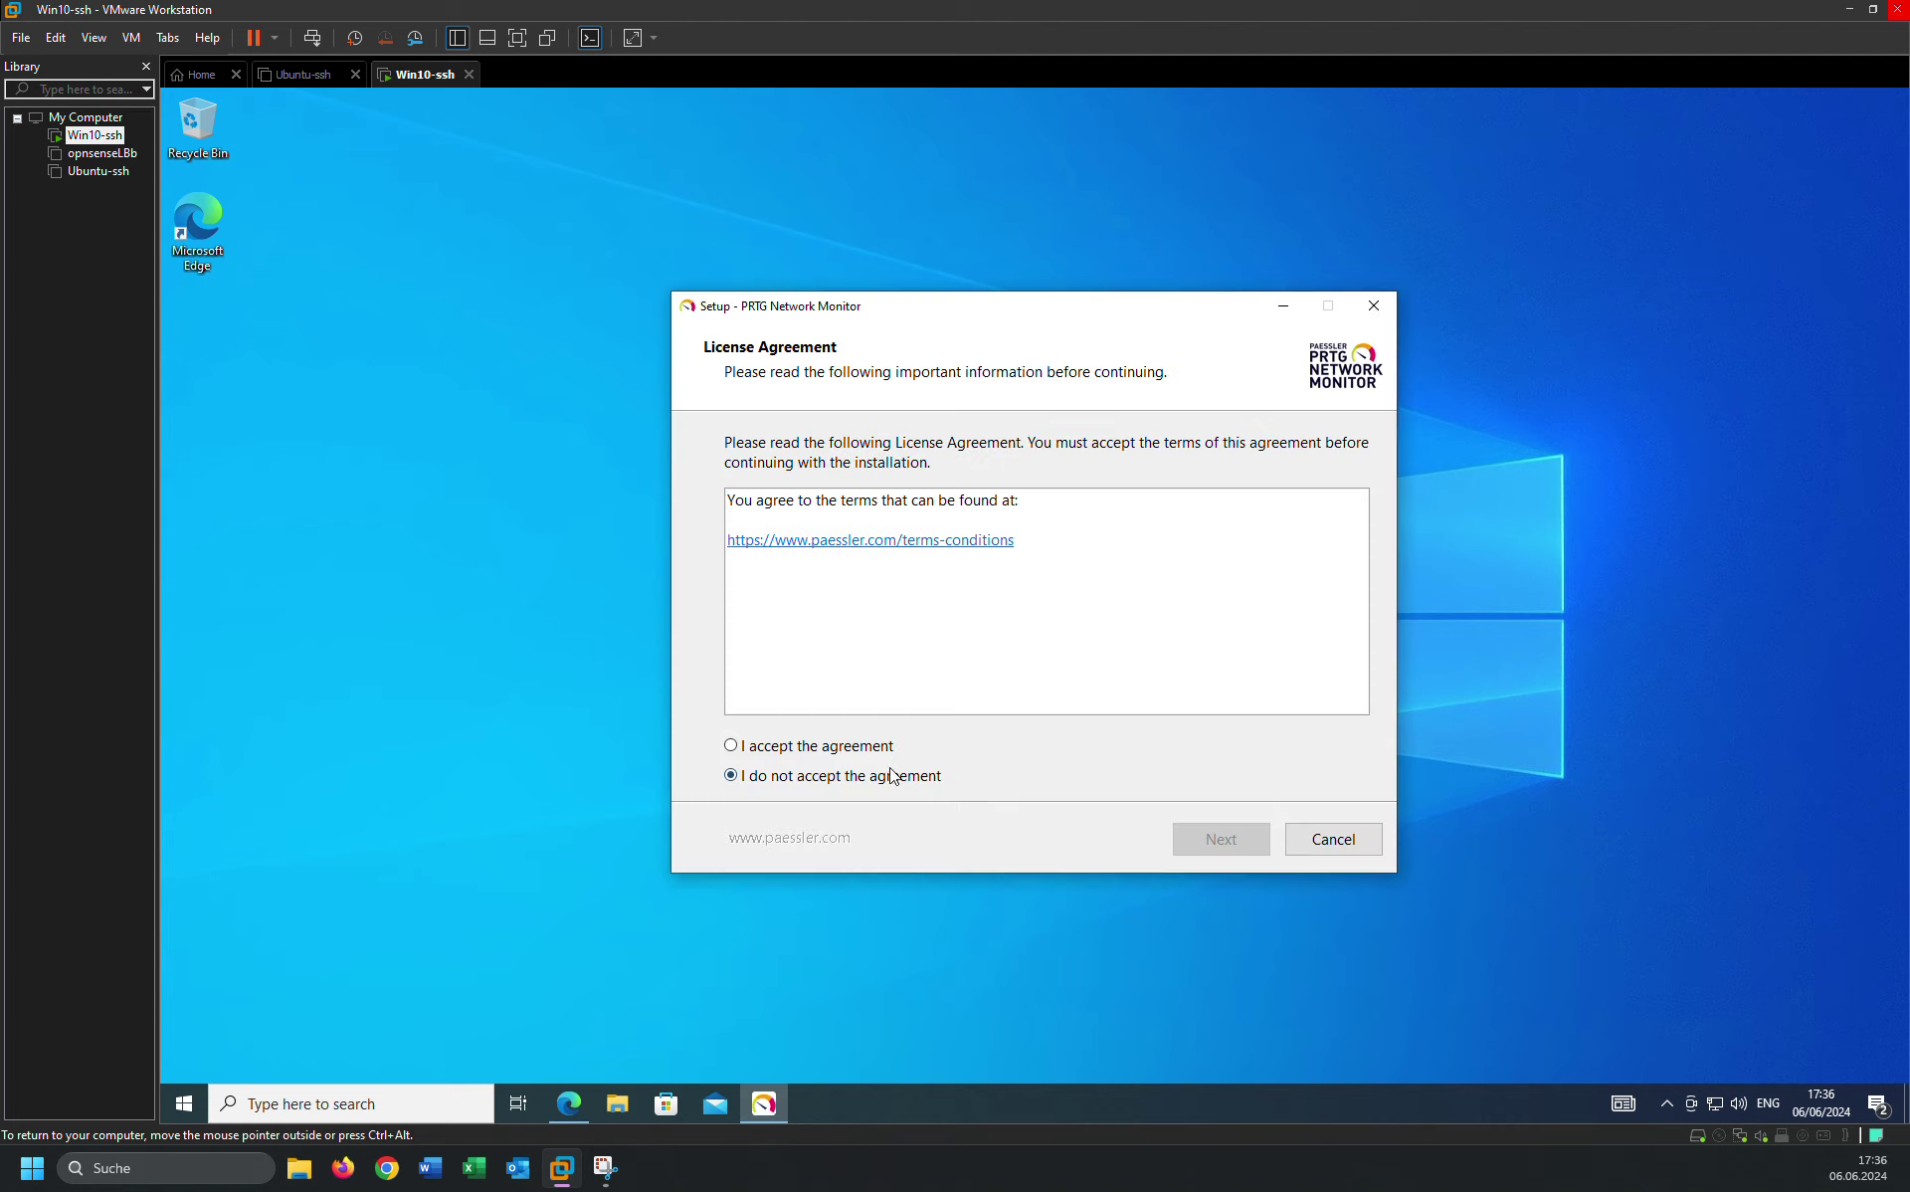
left_click(732, 747)
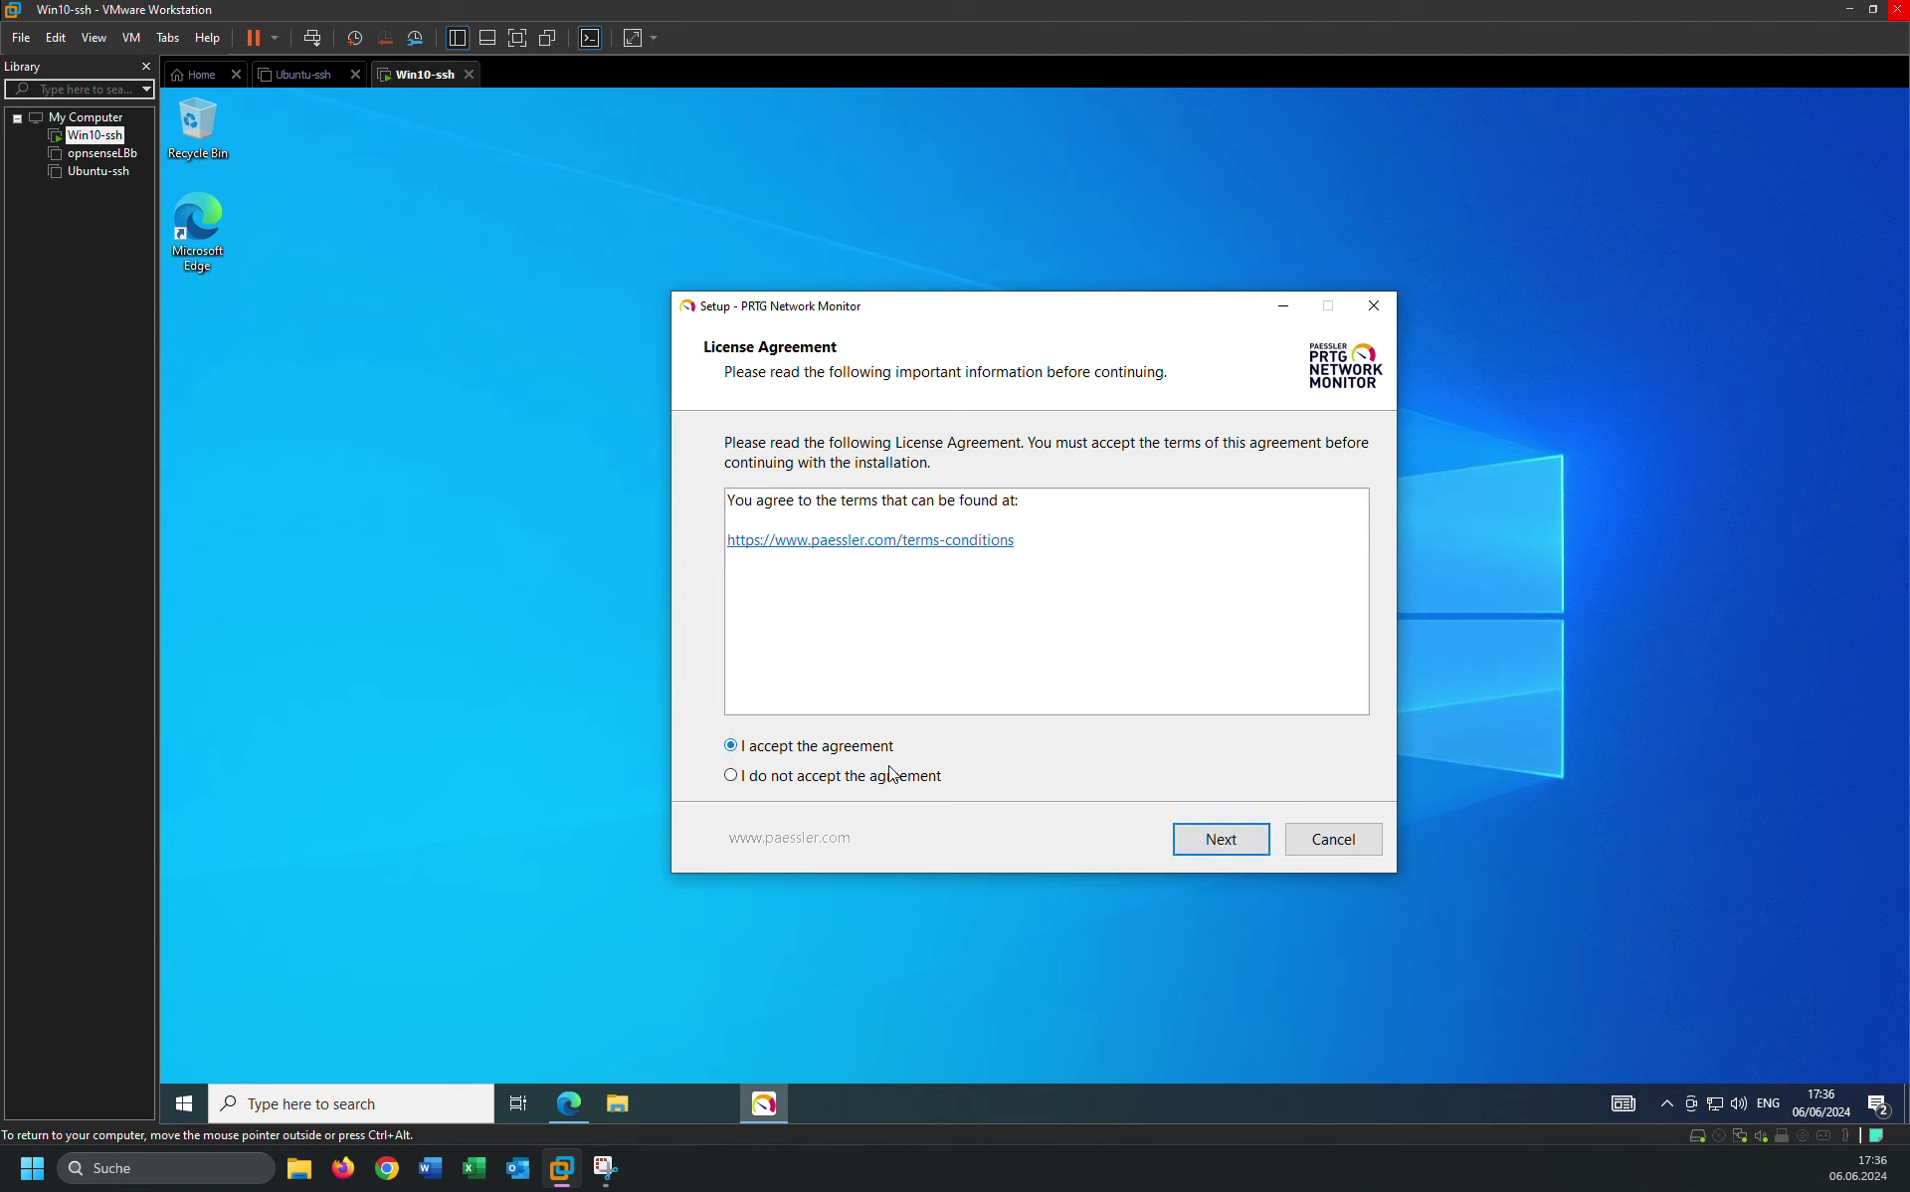
left_click(1212, 839)
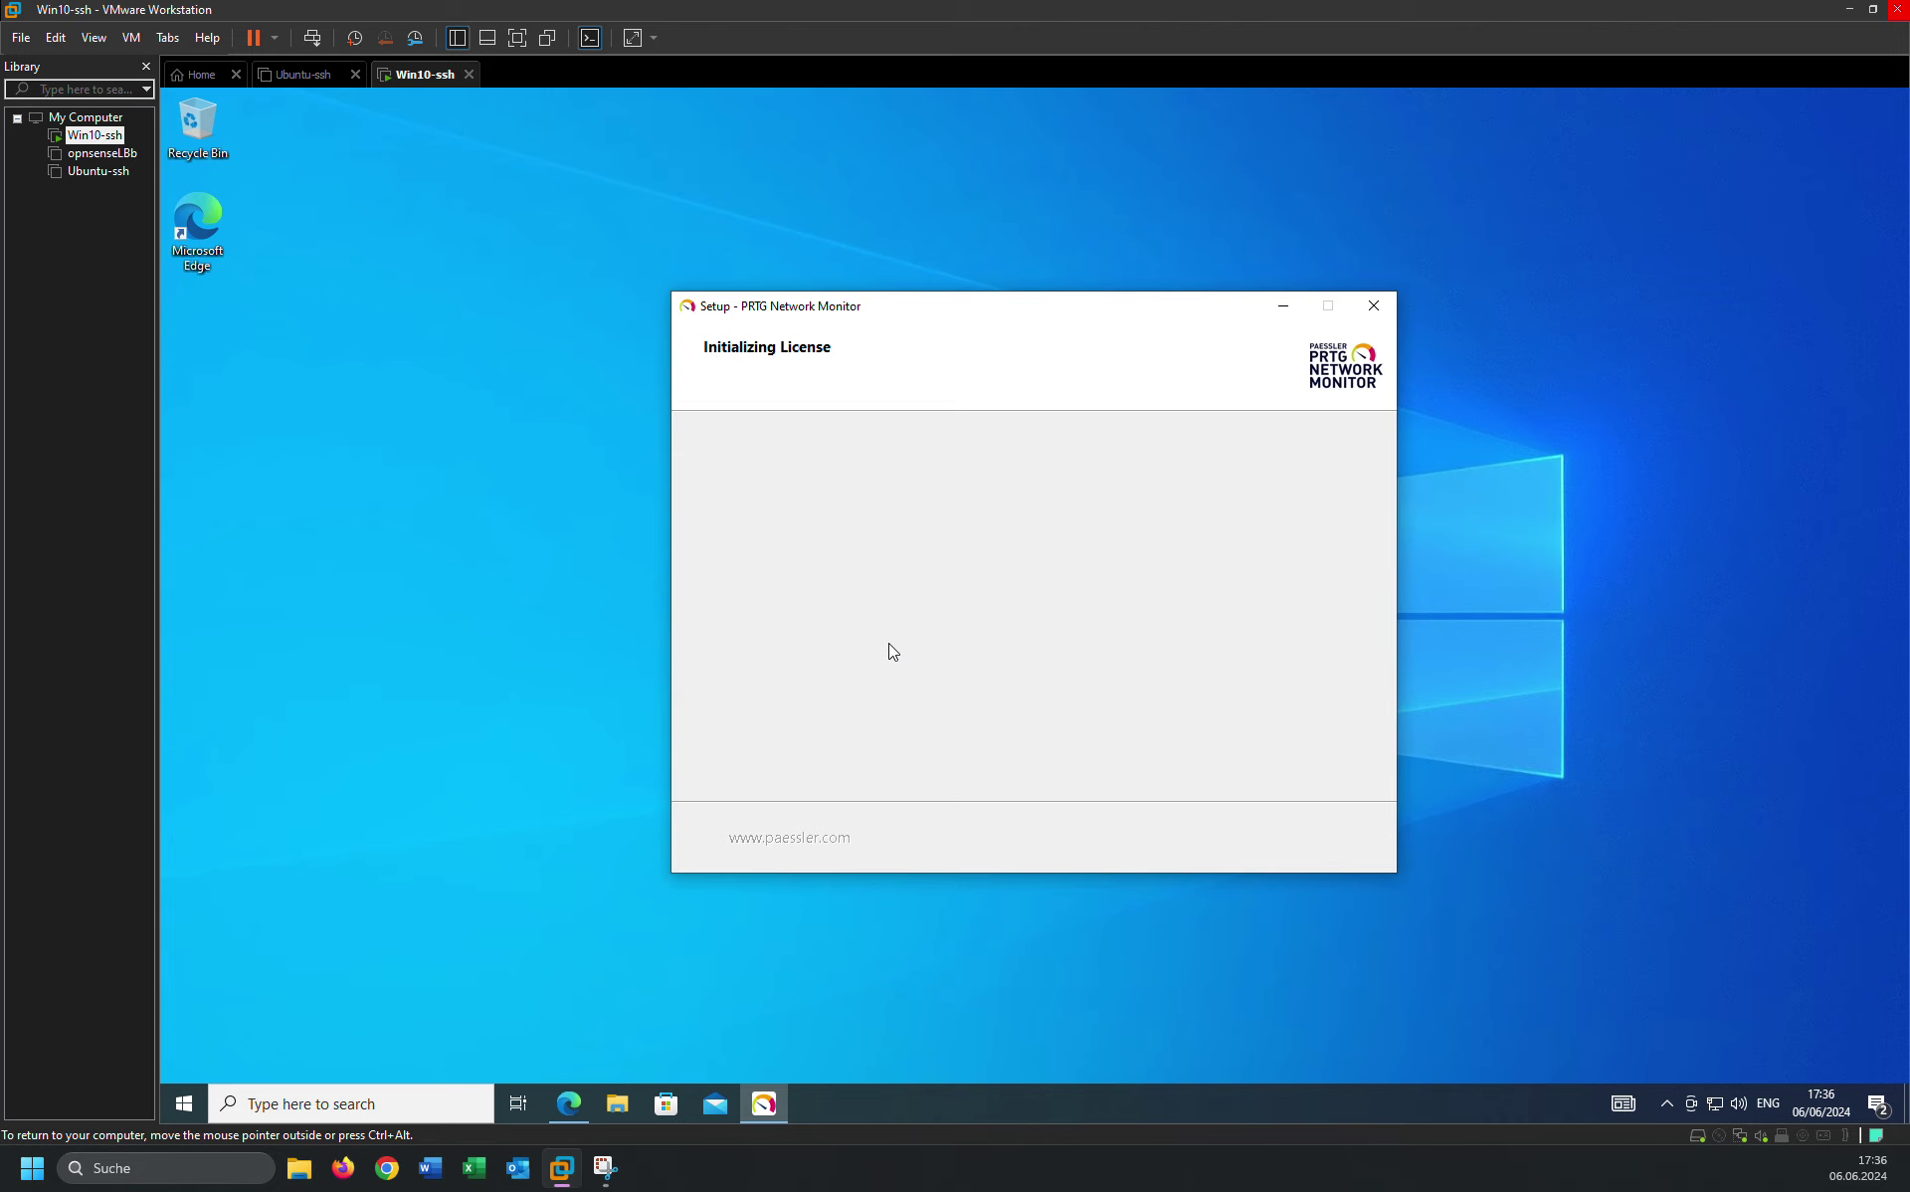
Refresh the desktop twice while setup initializes the license.
right_click(1525, 428)
left_click(1462, 494)
right_click(360, 414)
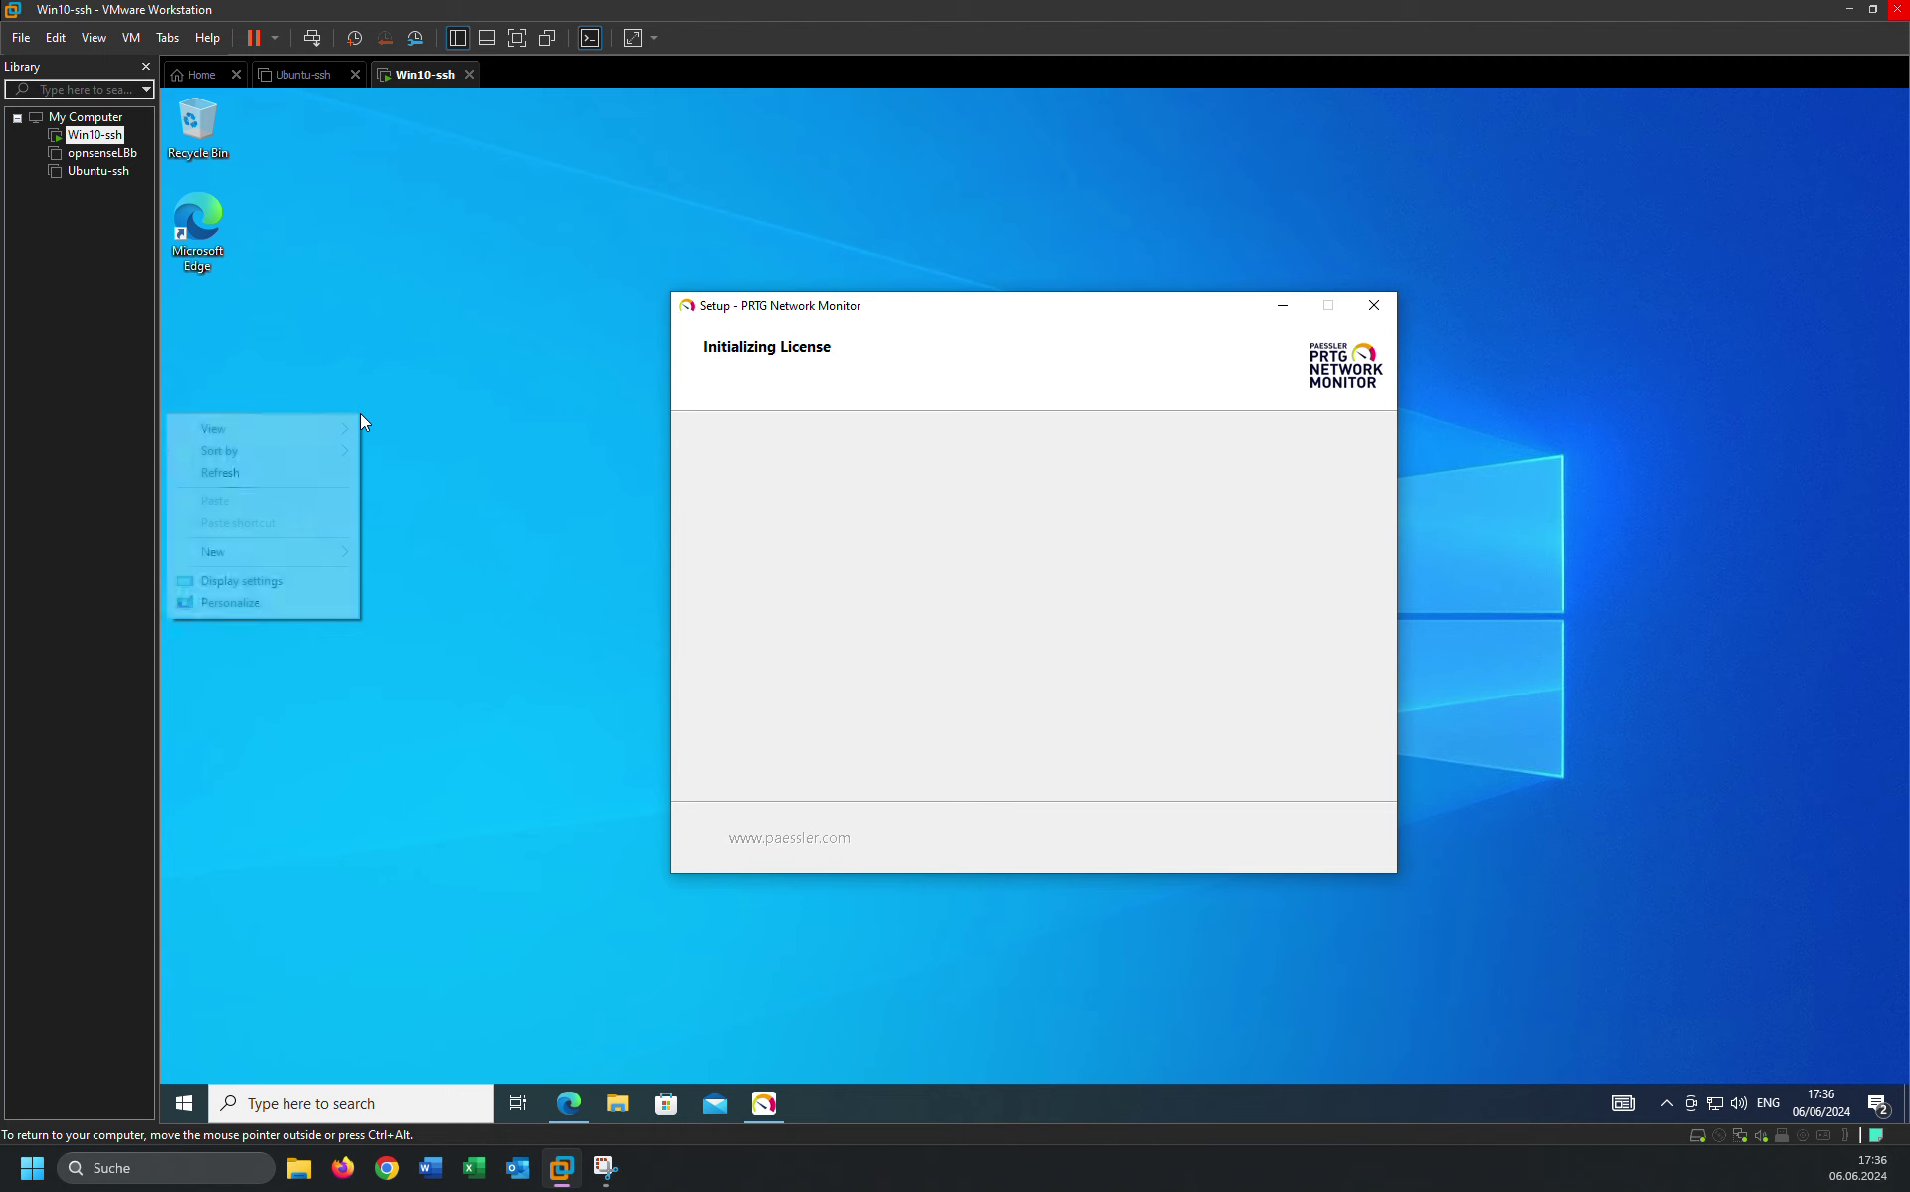
left_click(294, 471)
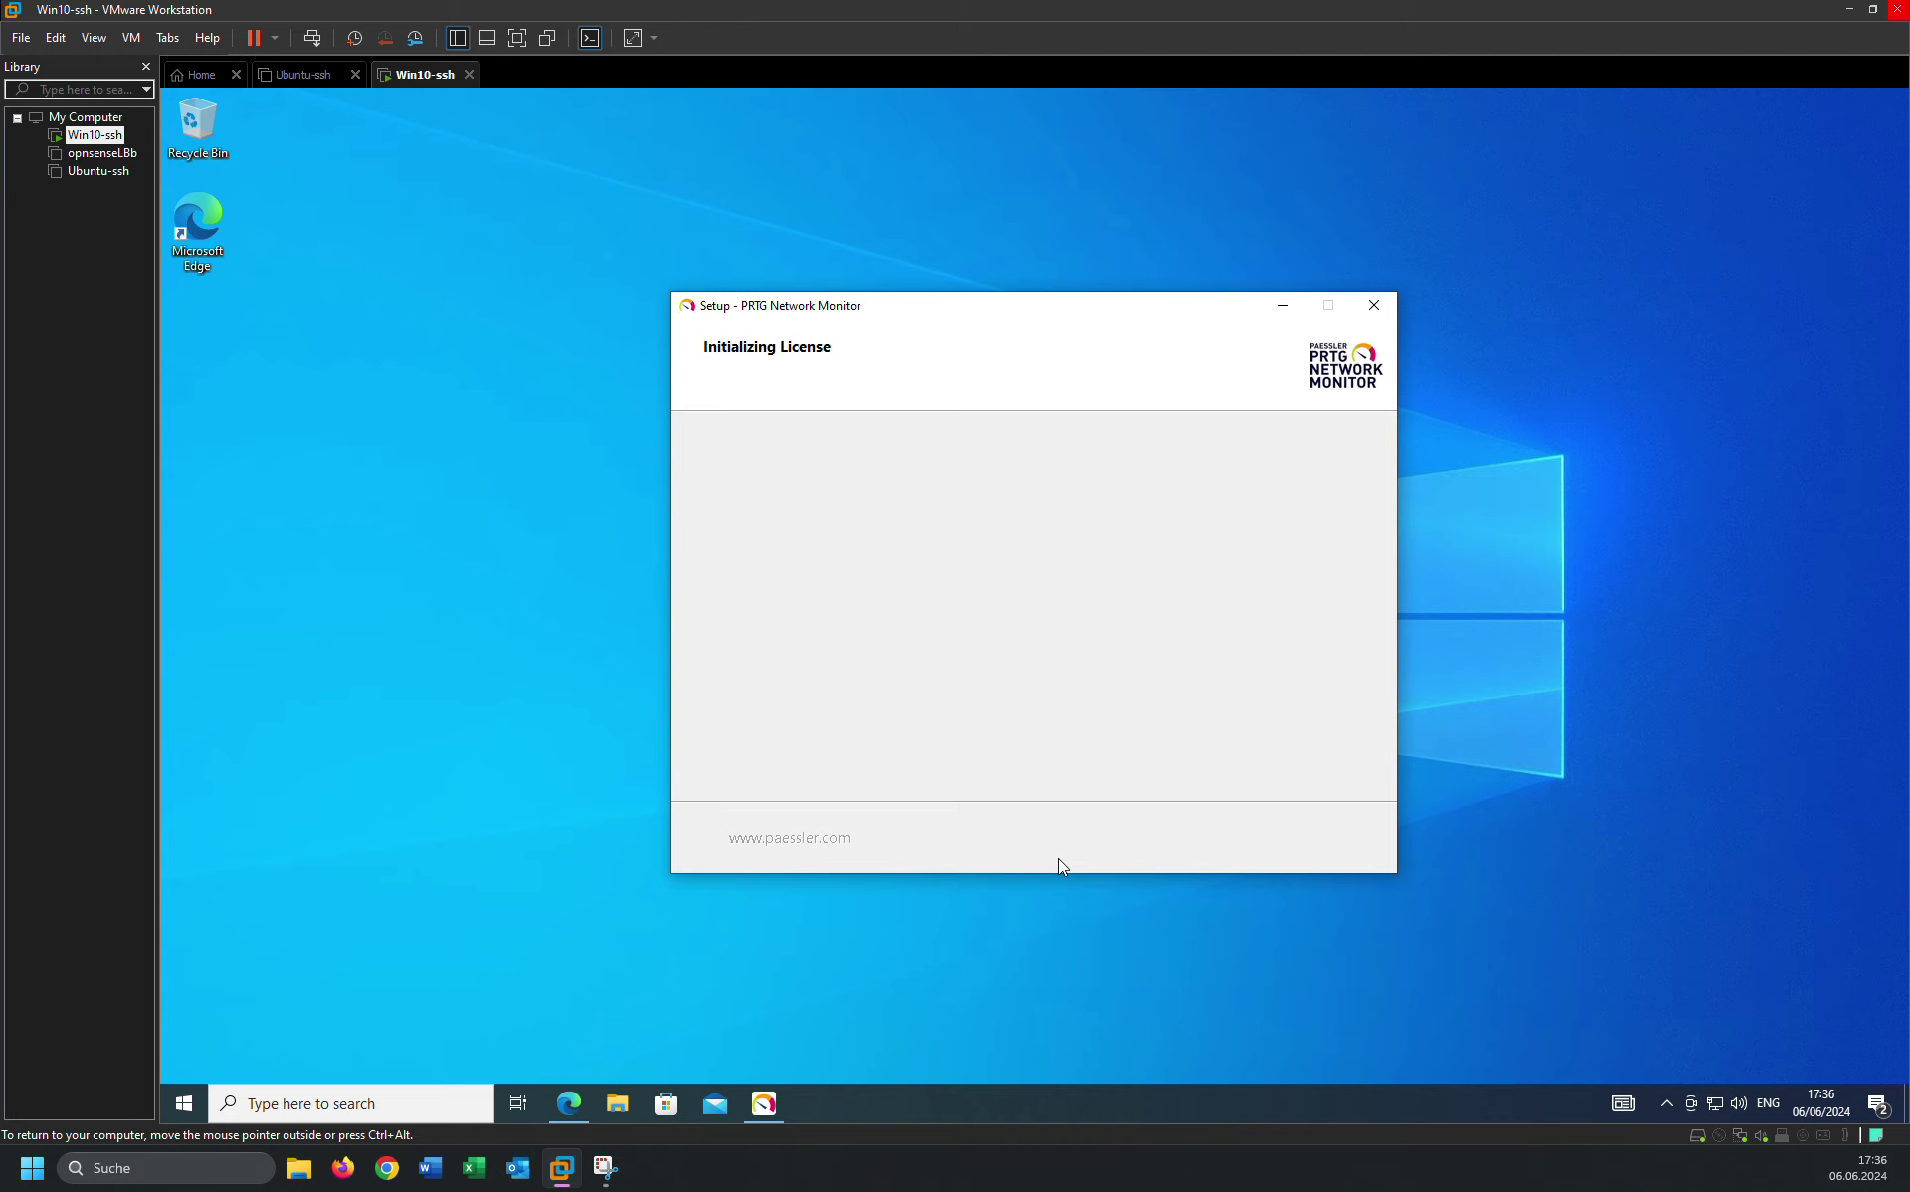
Search the web in Edge for 'prtg manual'.
left_click(568, 1103)
left_click(616, 136)
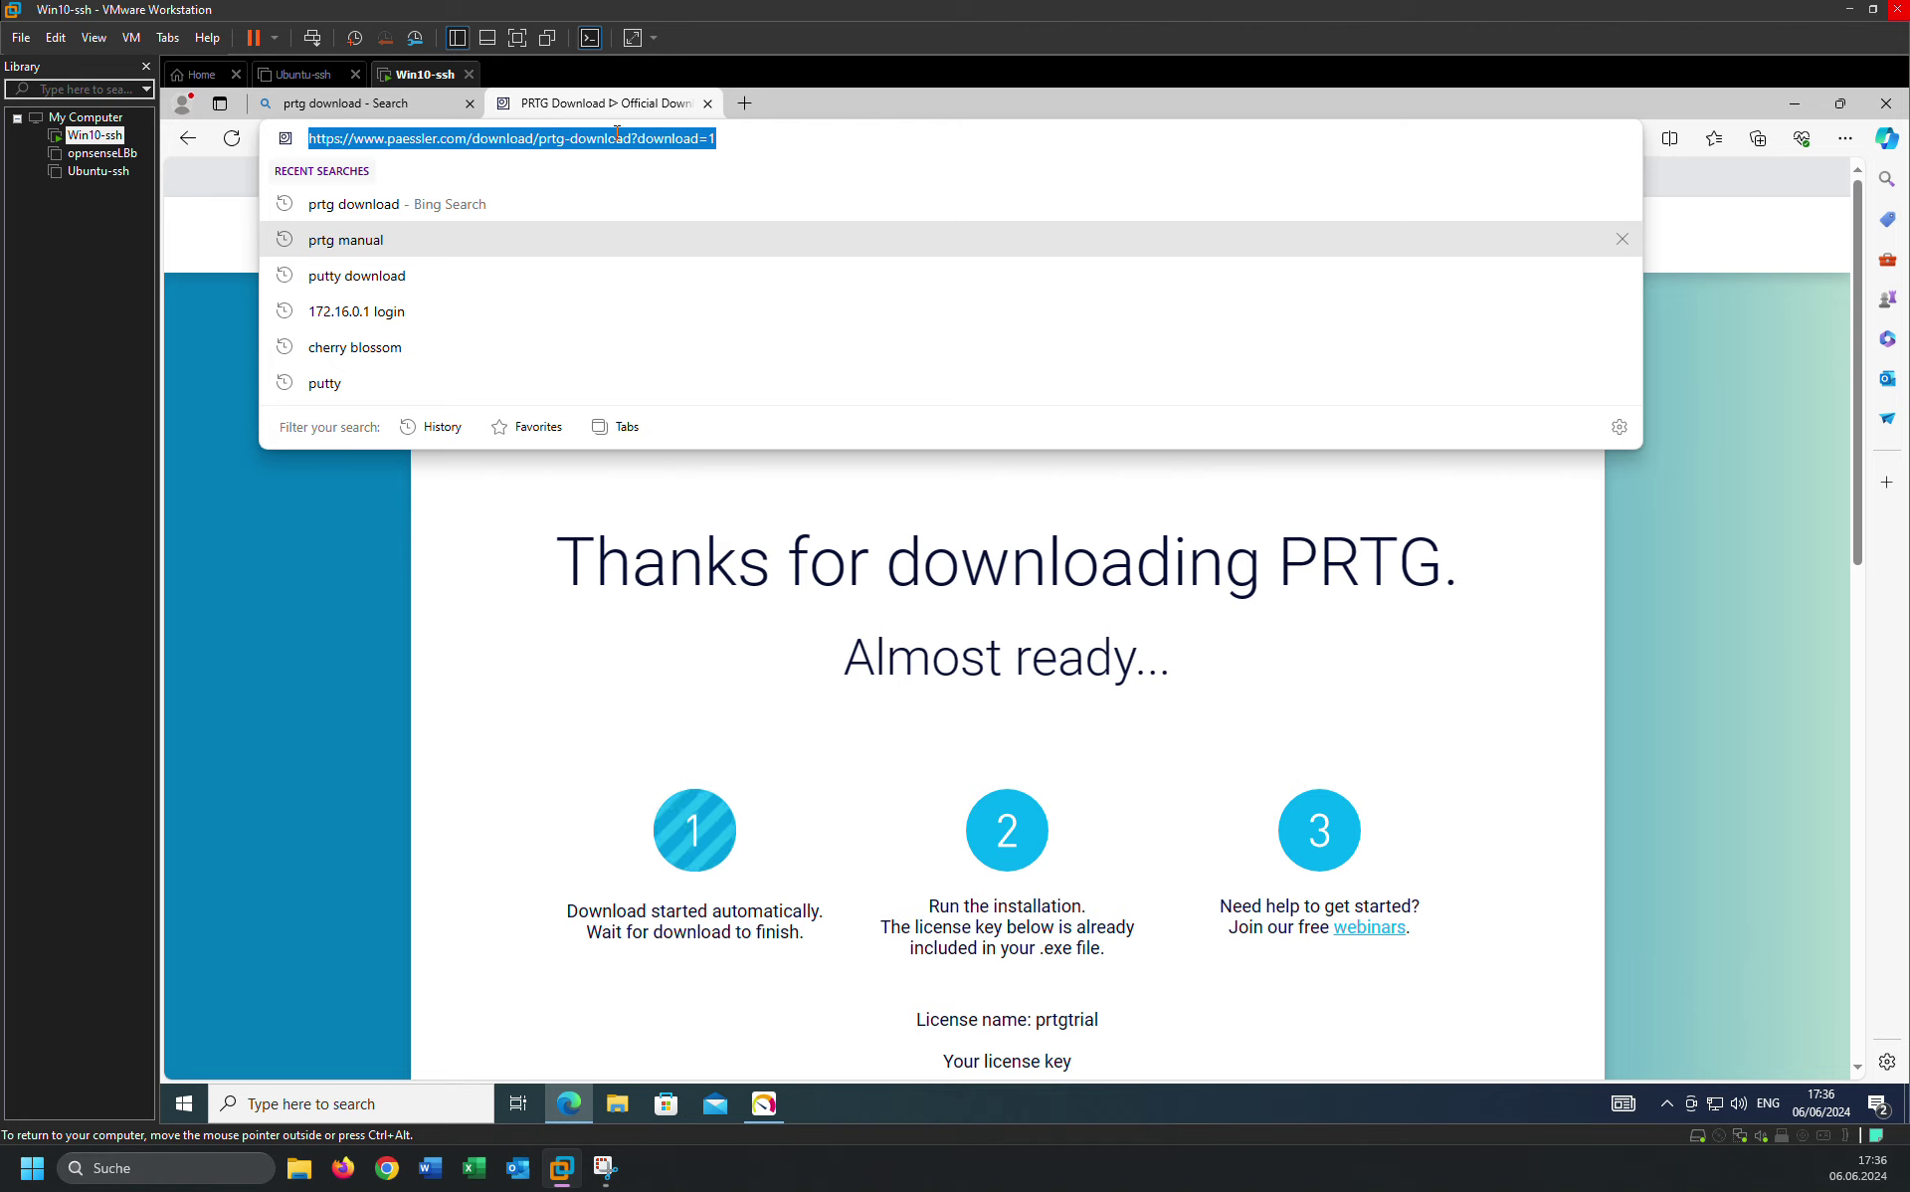
type("pr")
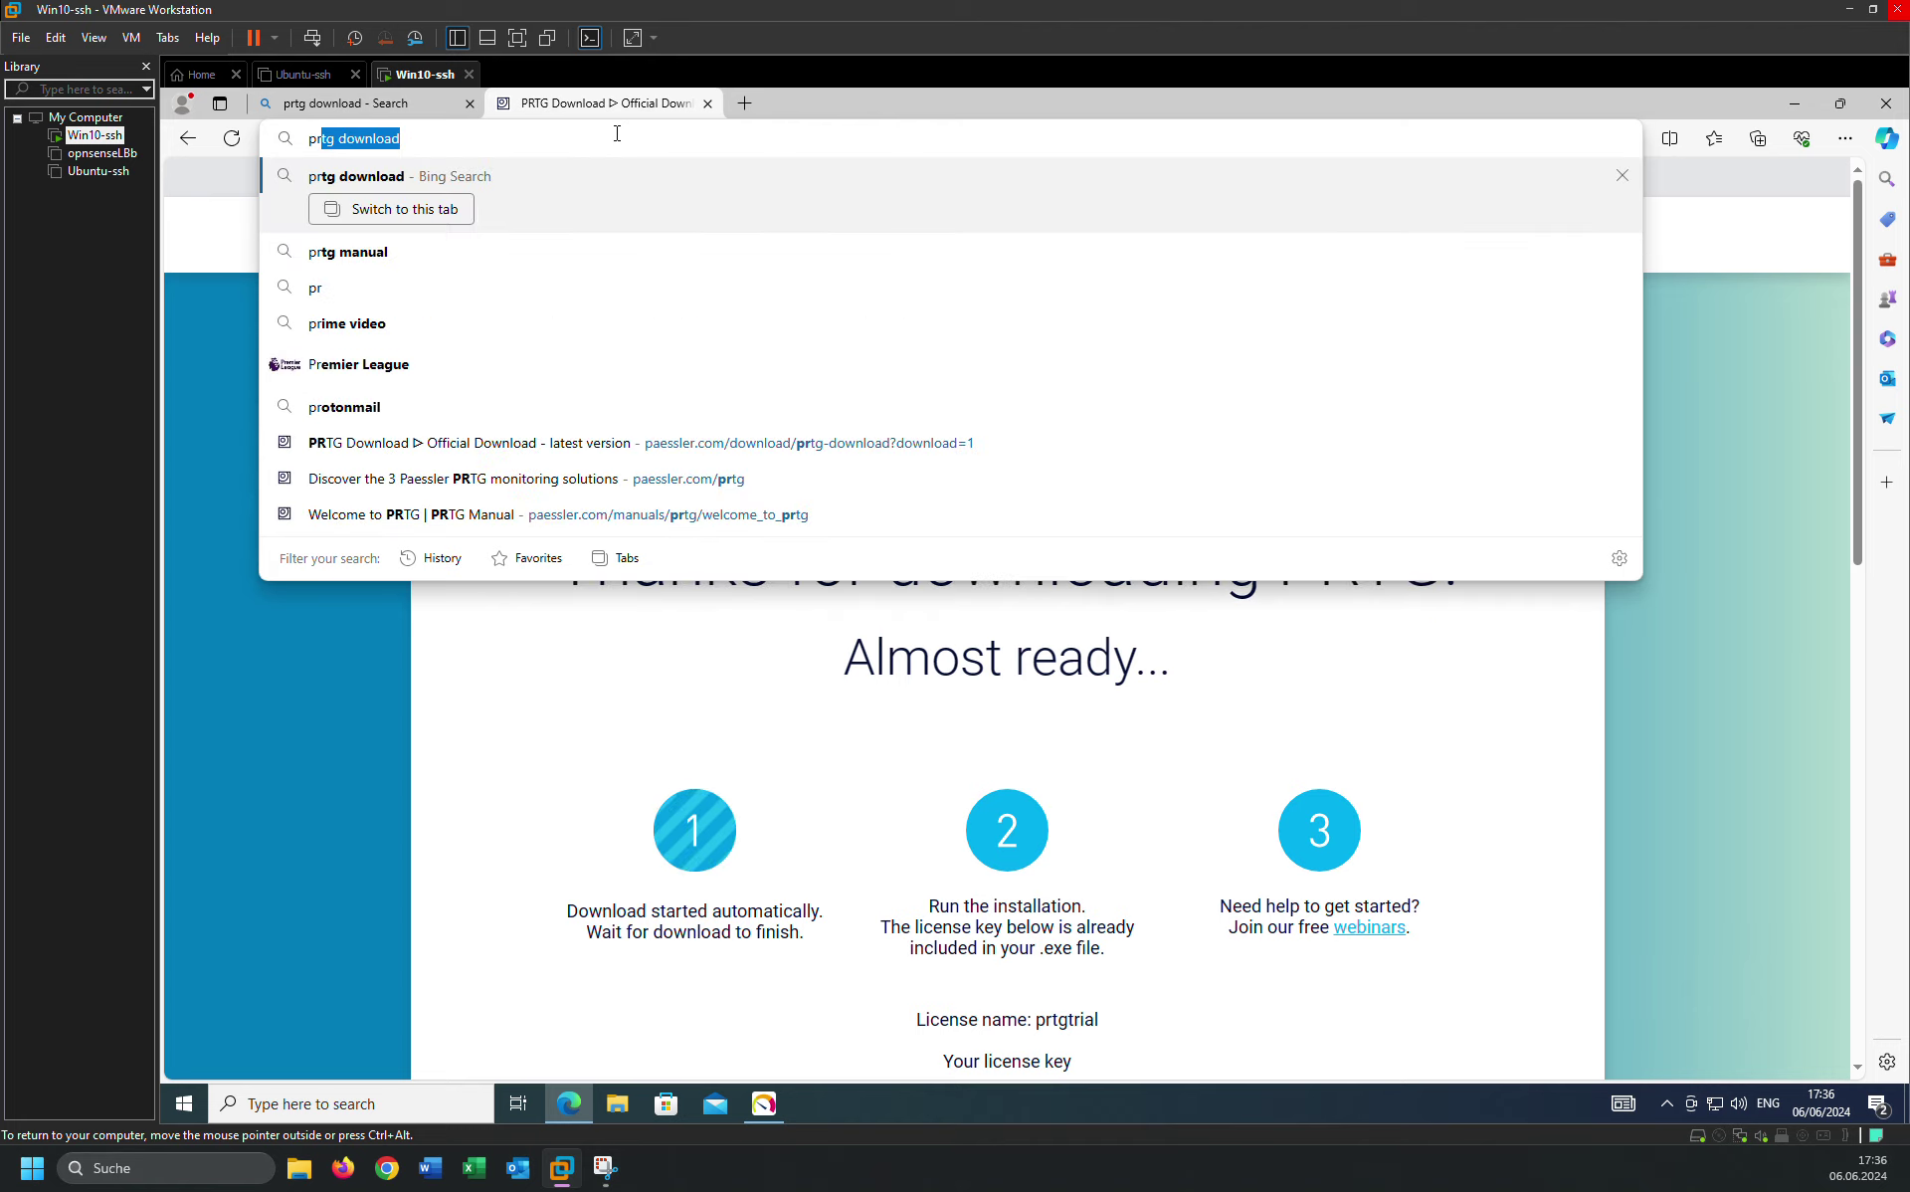
type("tg man")
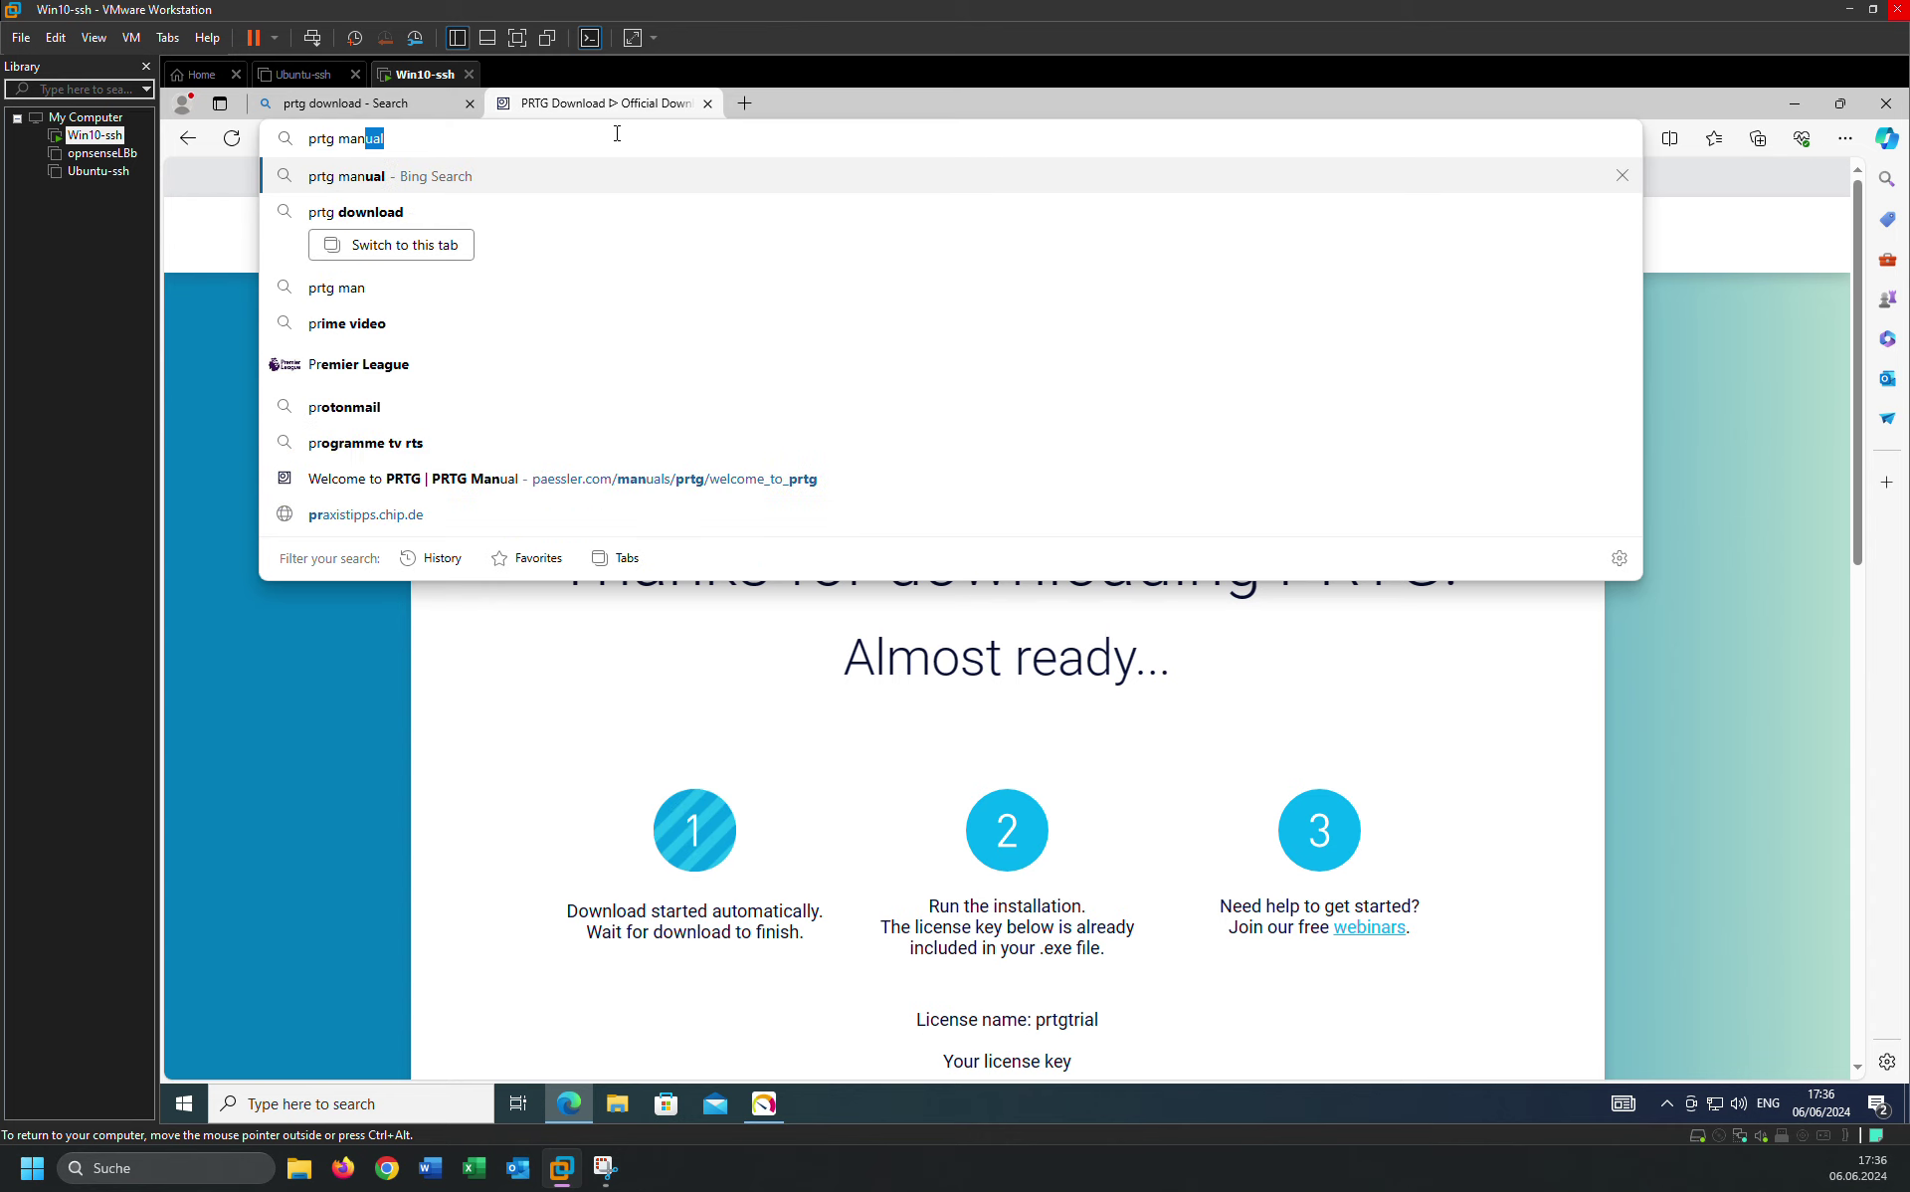
key("Return")
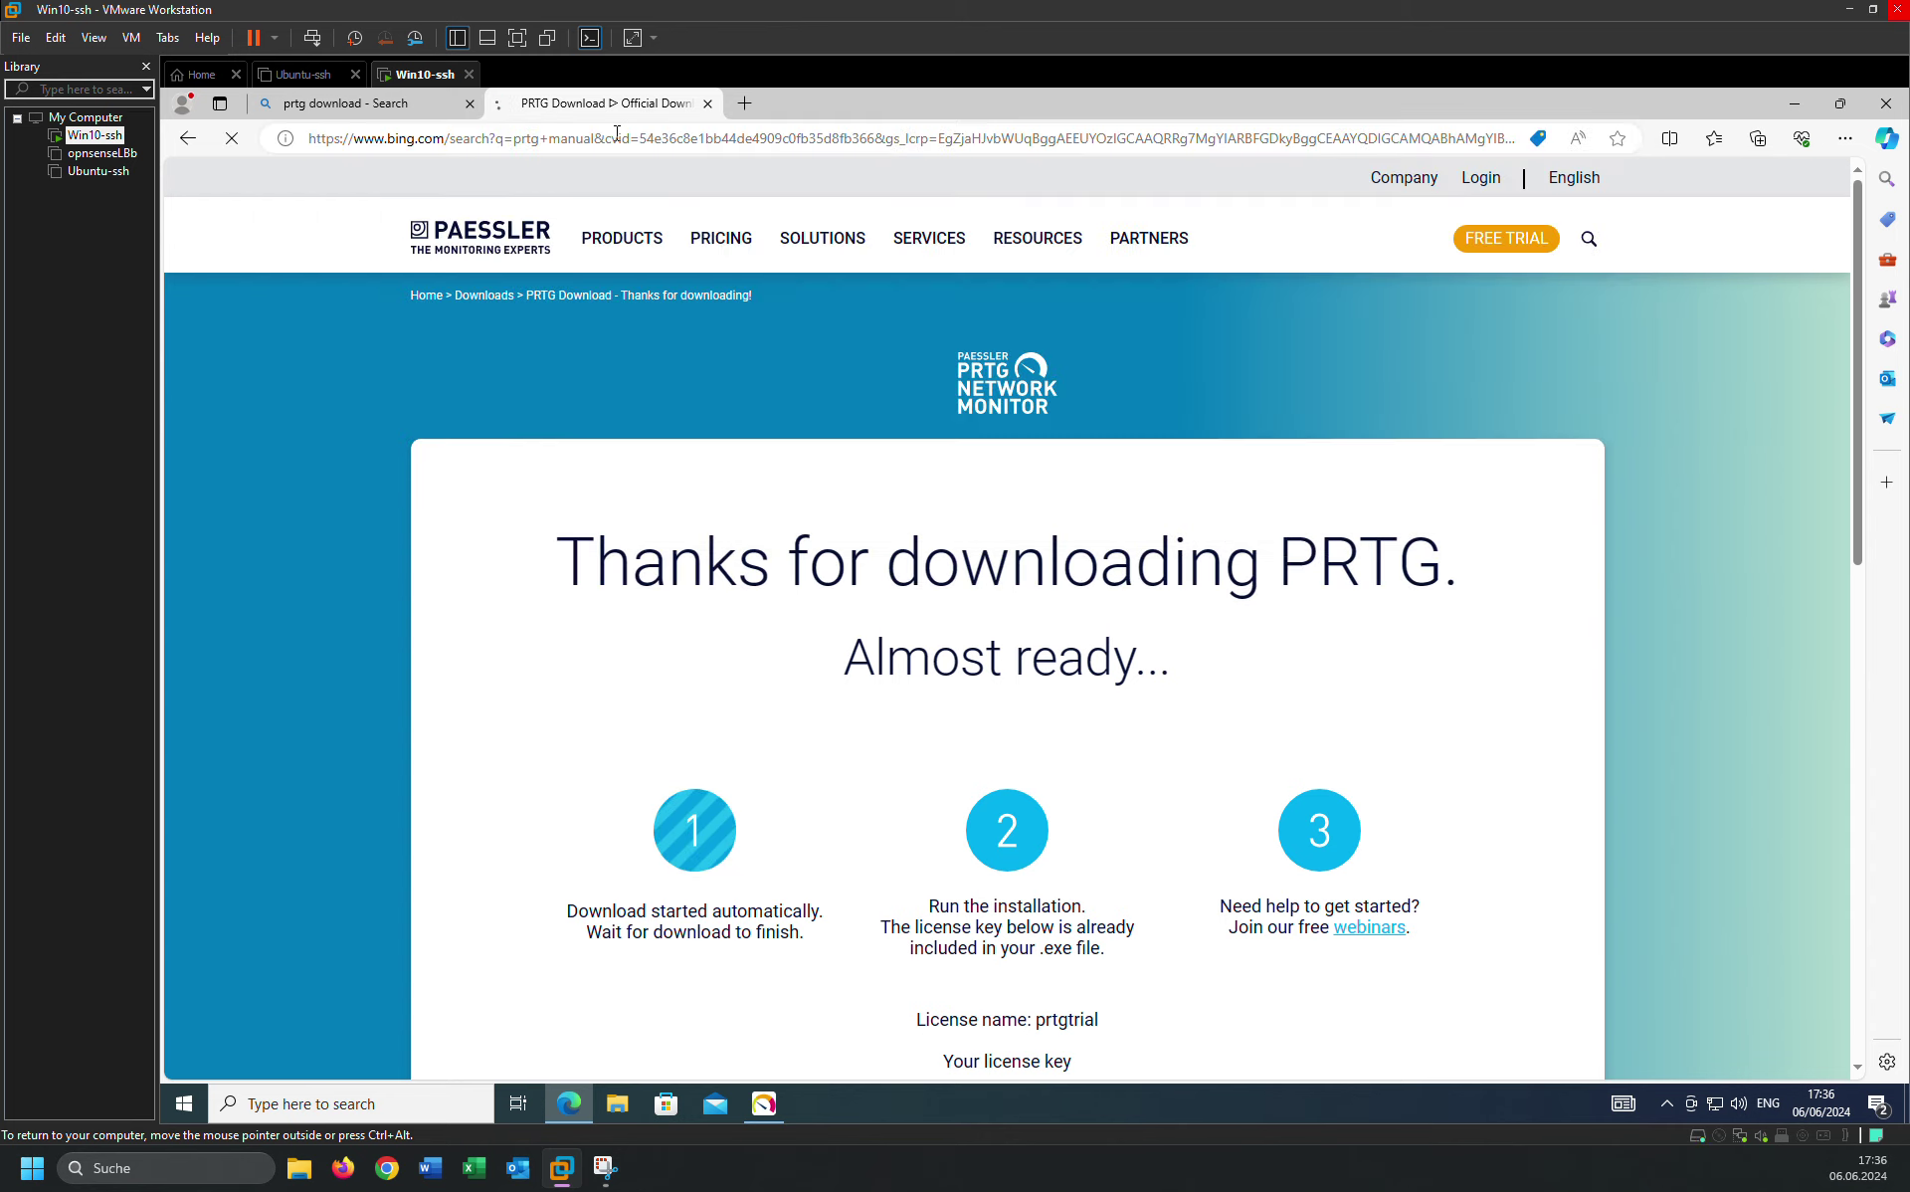
Scroll to the PRTG Manual, then minimize Edge to reveal setup at Initializing License.
scroll(527, 888, "down", 3)
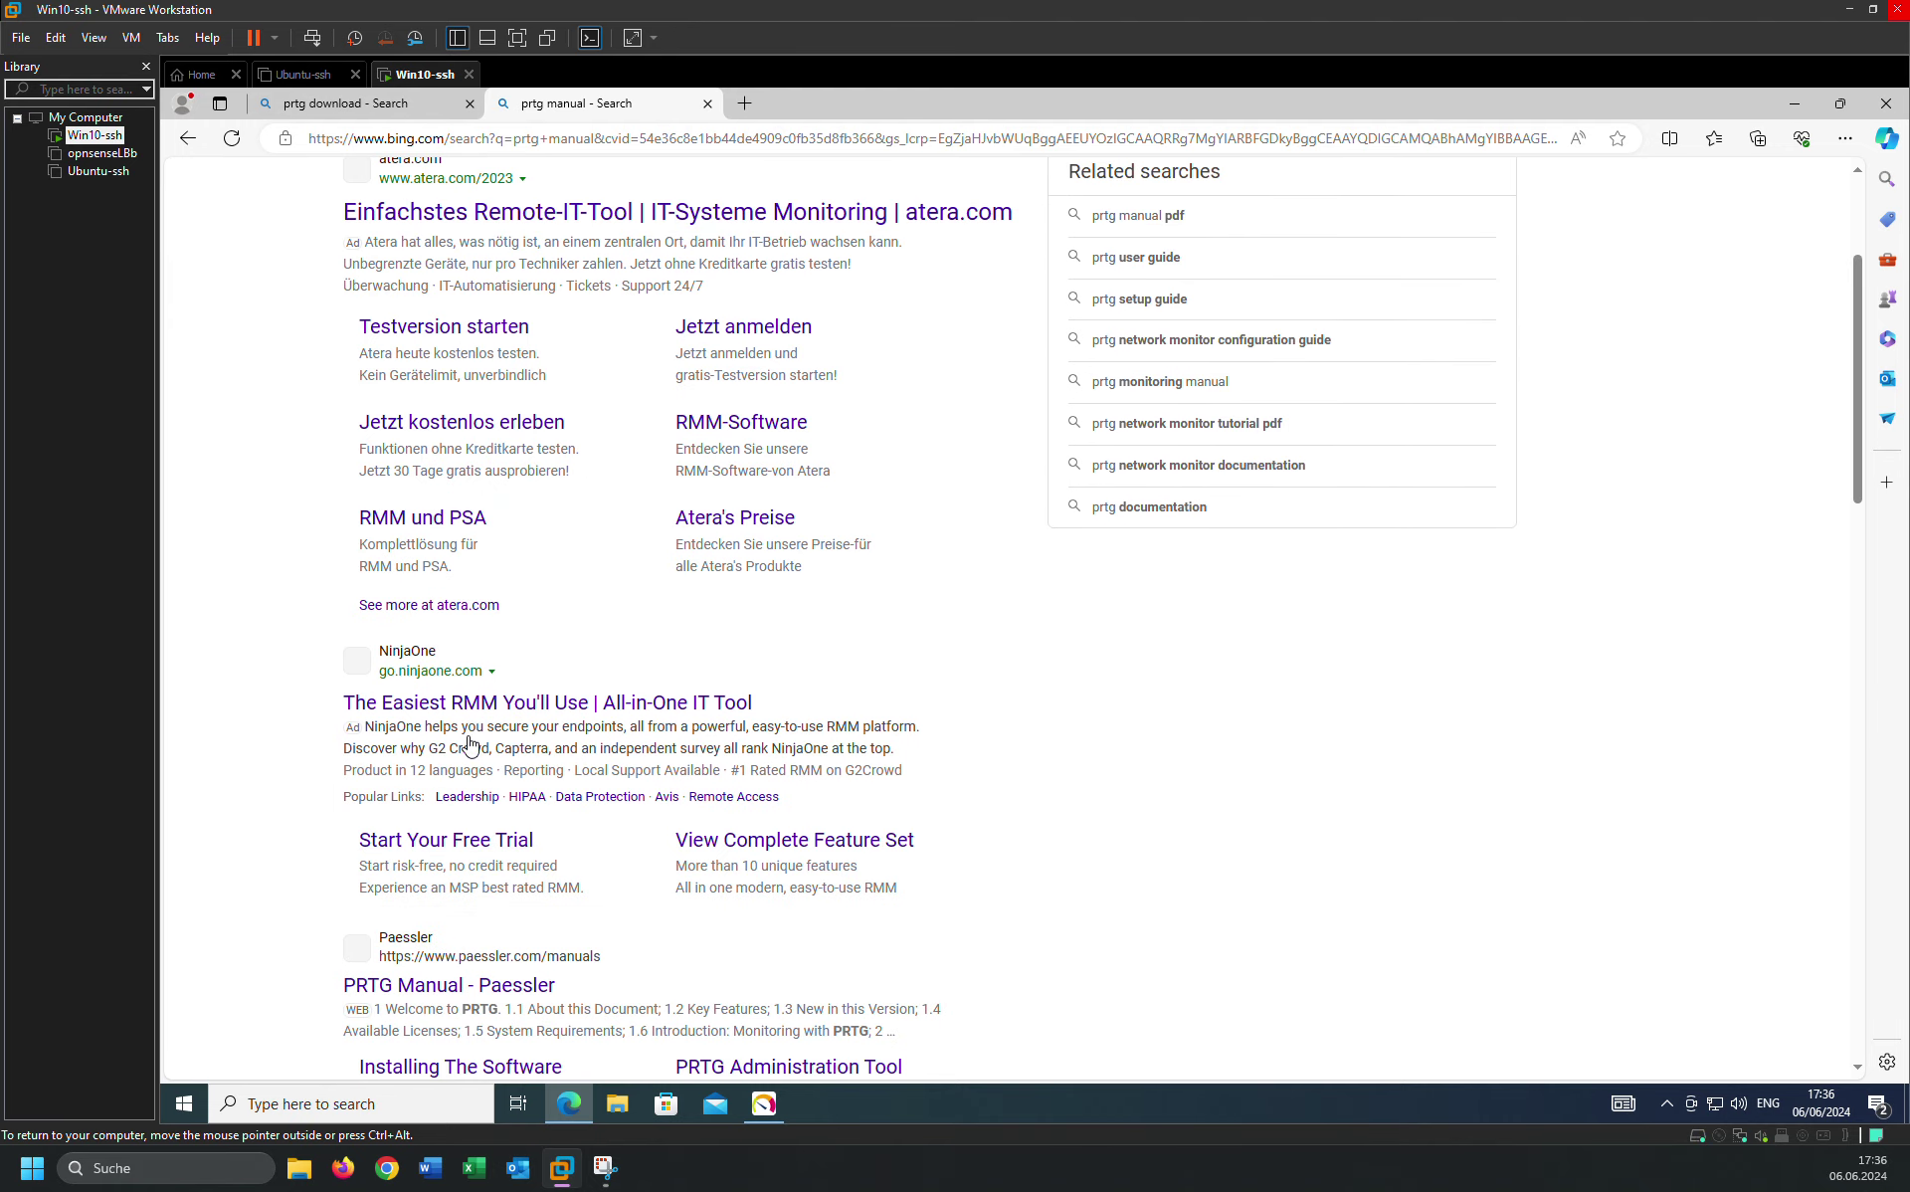
scroll(467, 747, "down", 3)
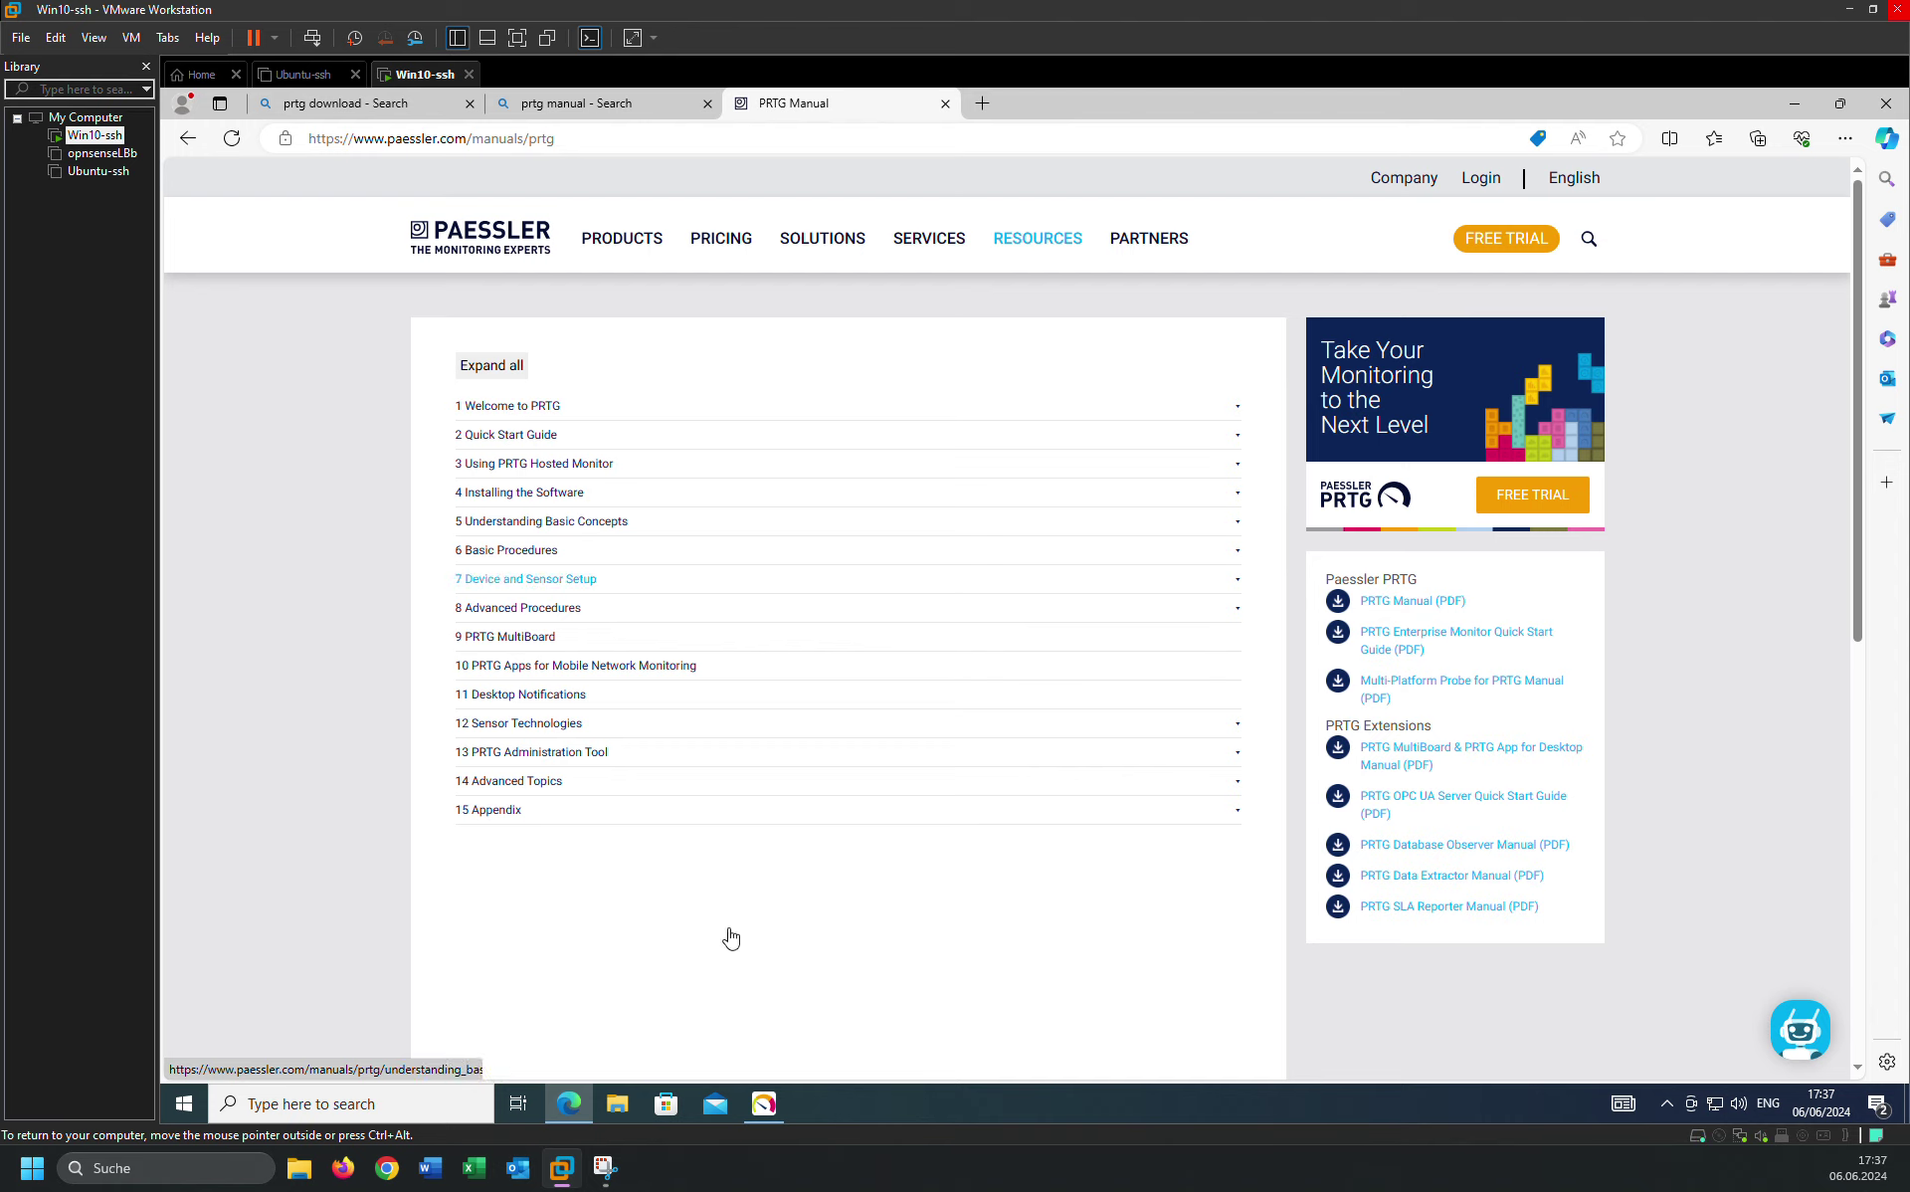
left_click(765, 1106)
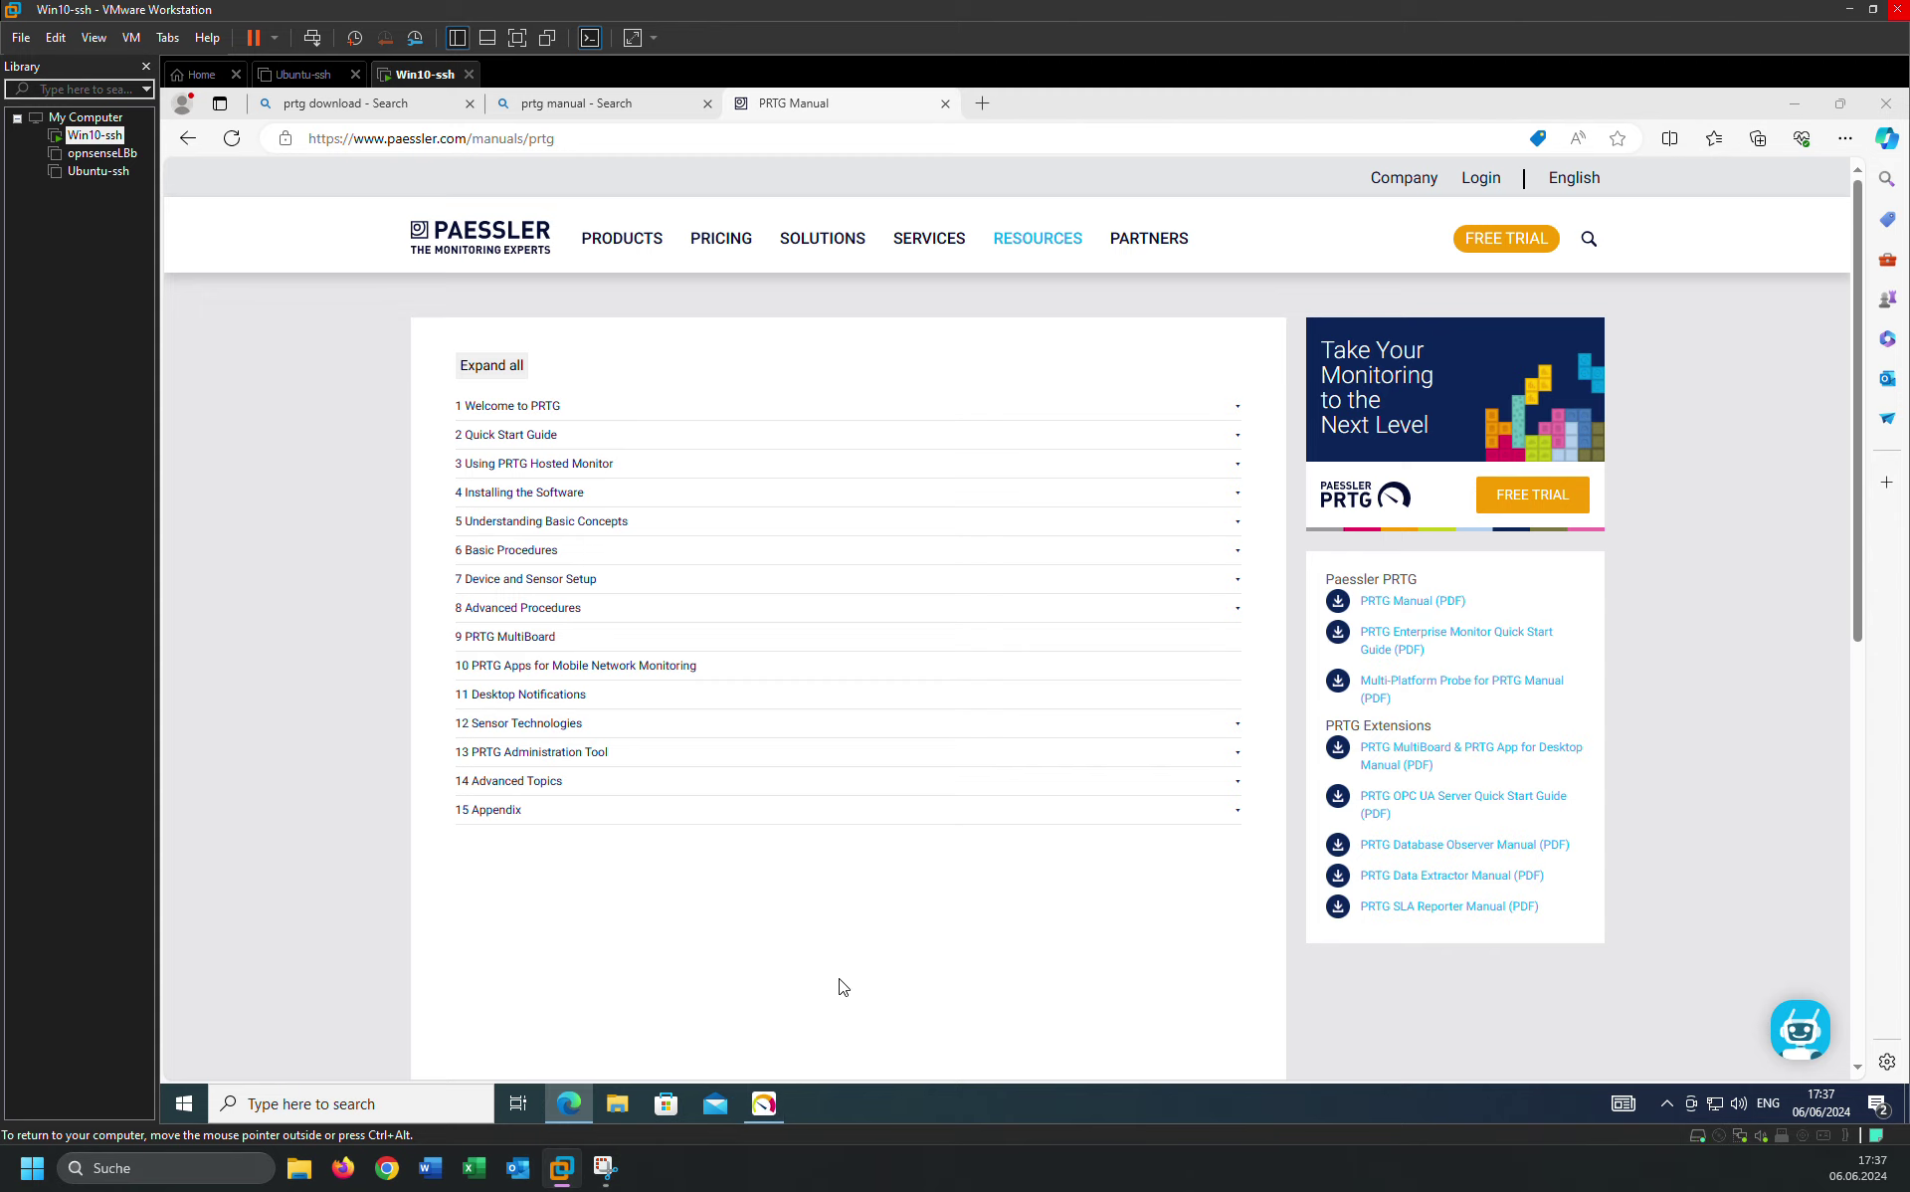
left_click(1805, 105)
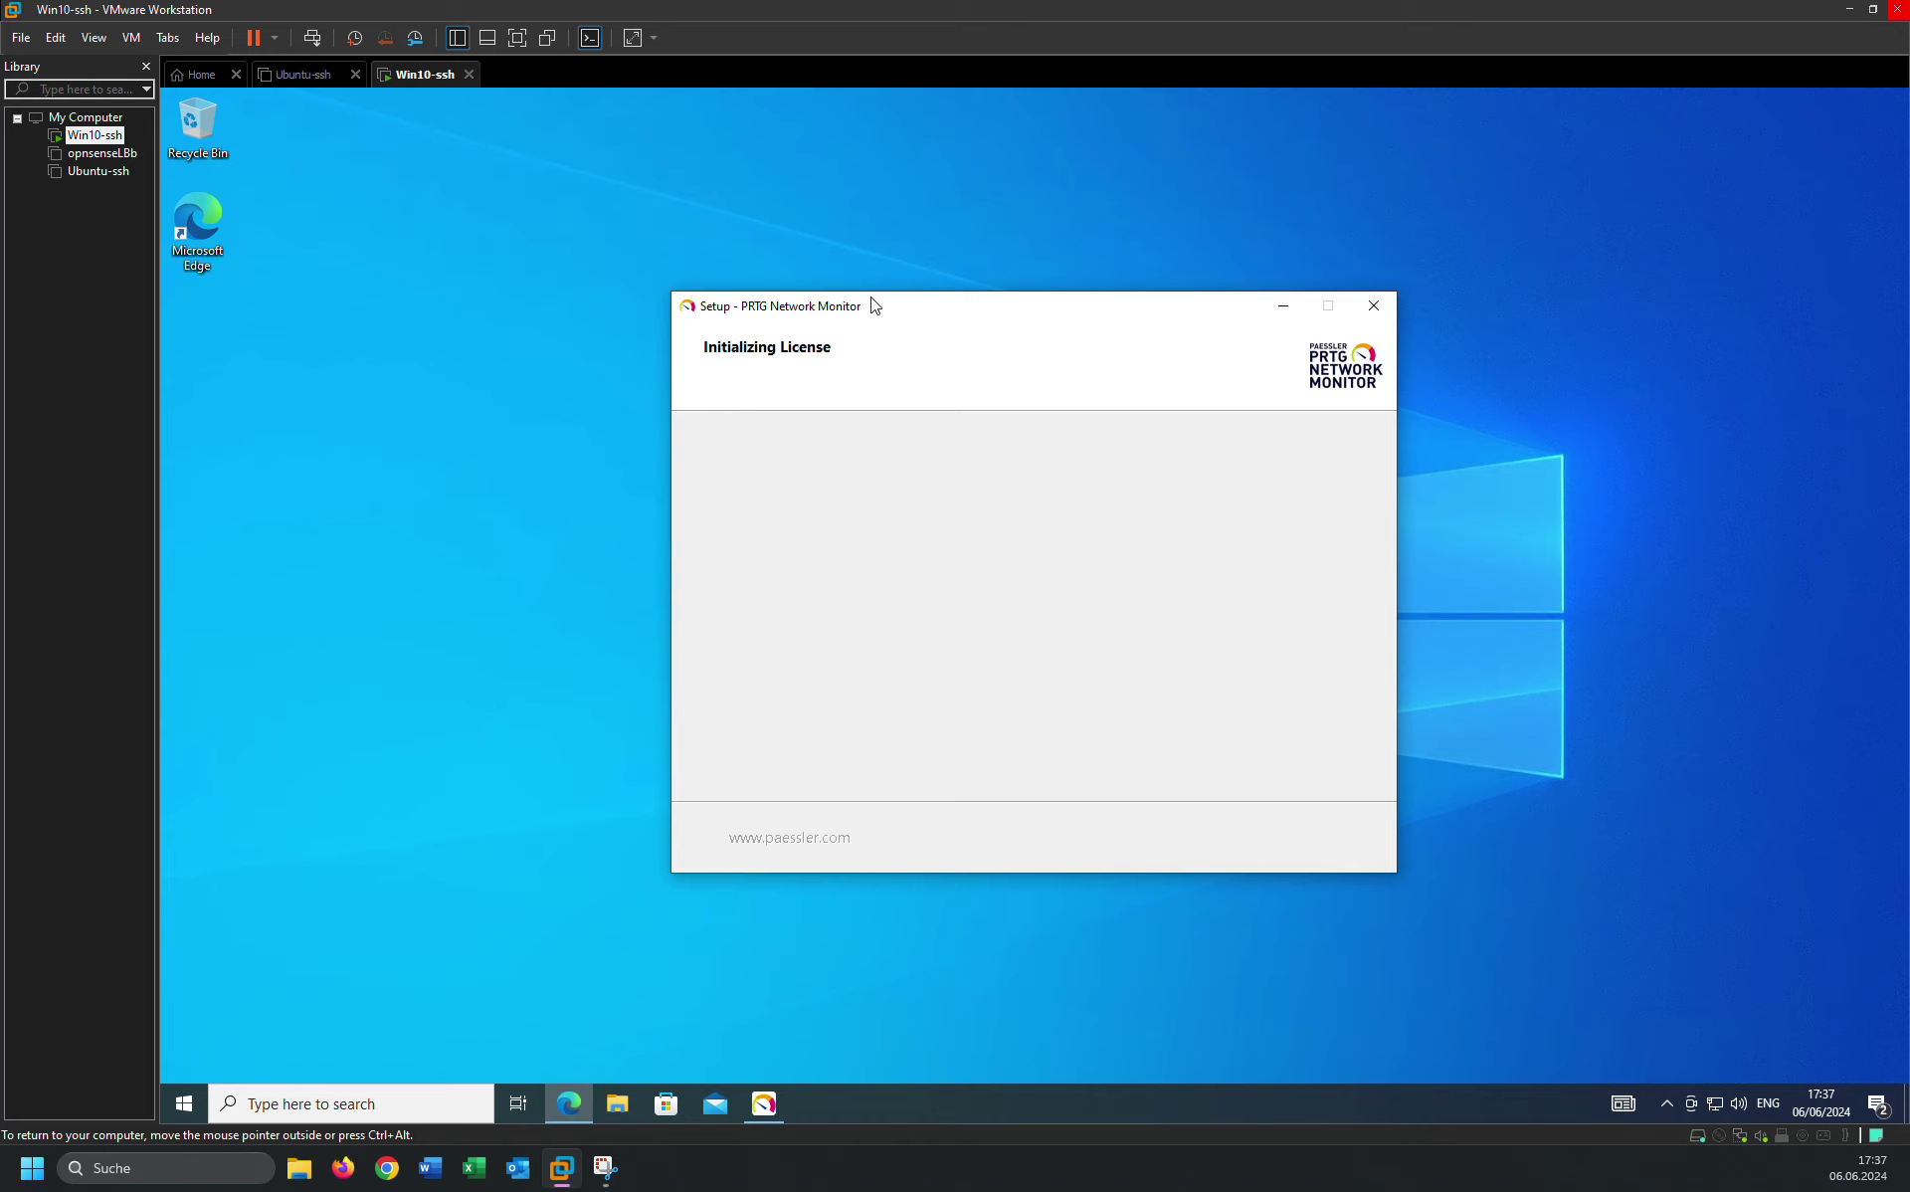
Refresh the Windows desktop while setup keeps initializing the license.
right_click(374, 362)
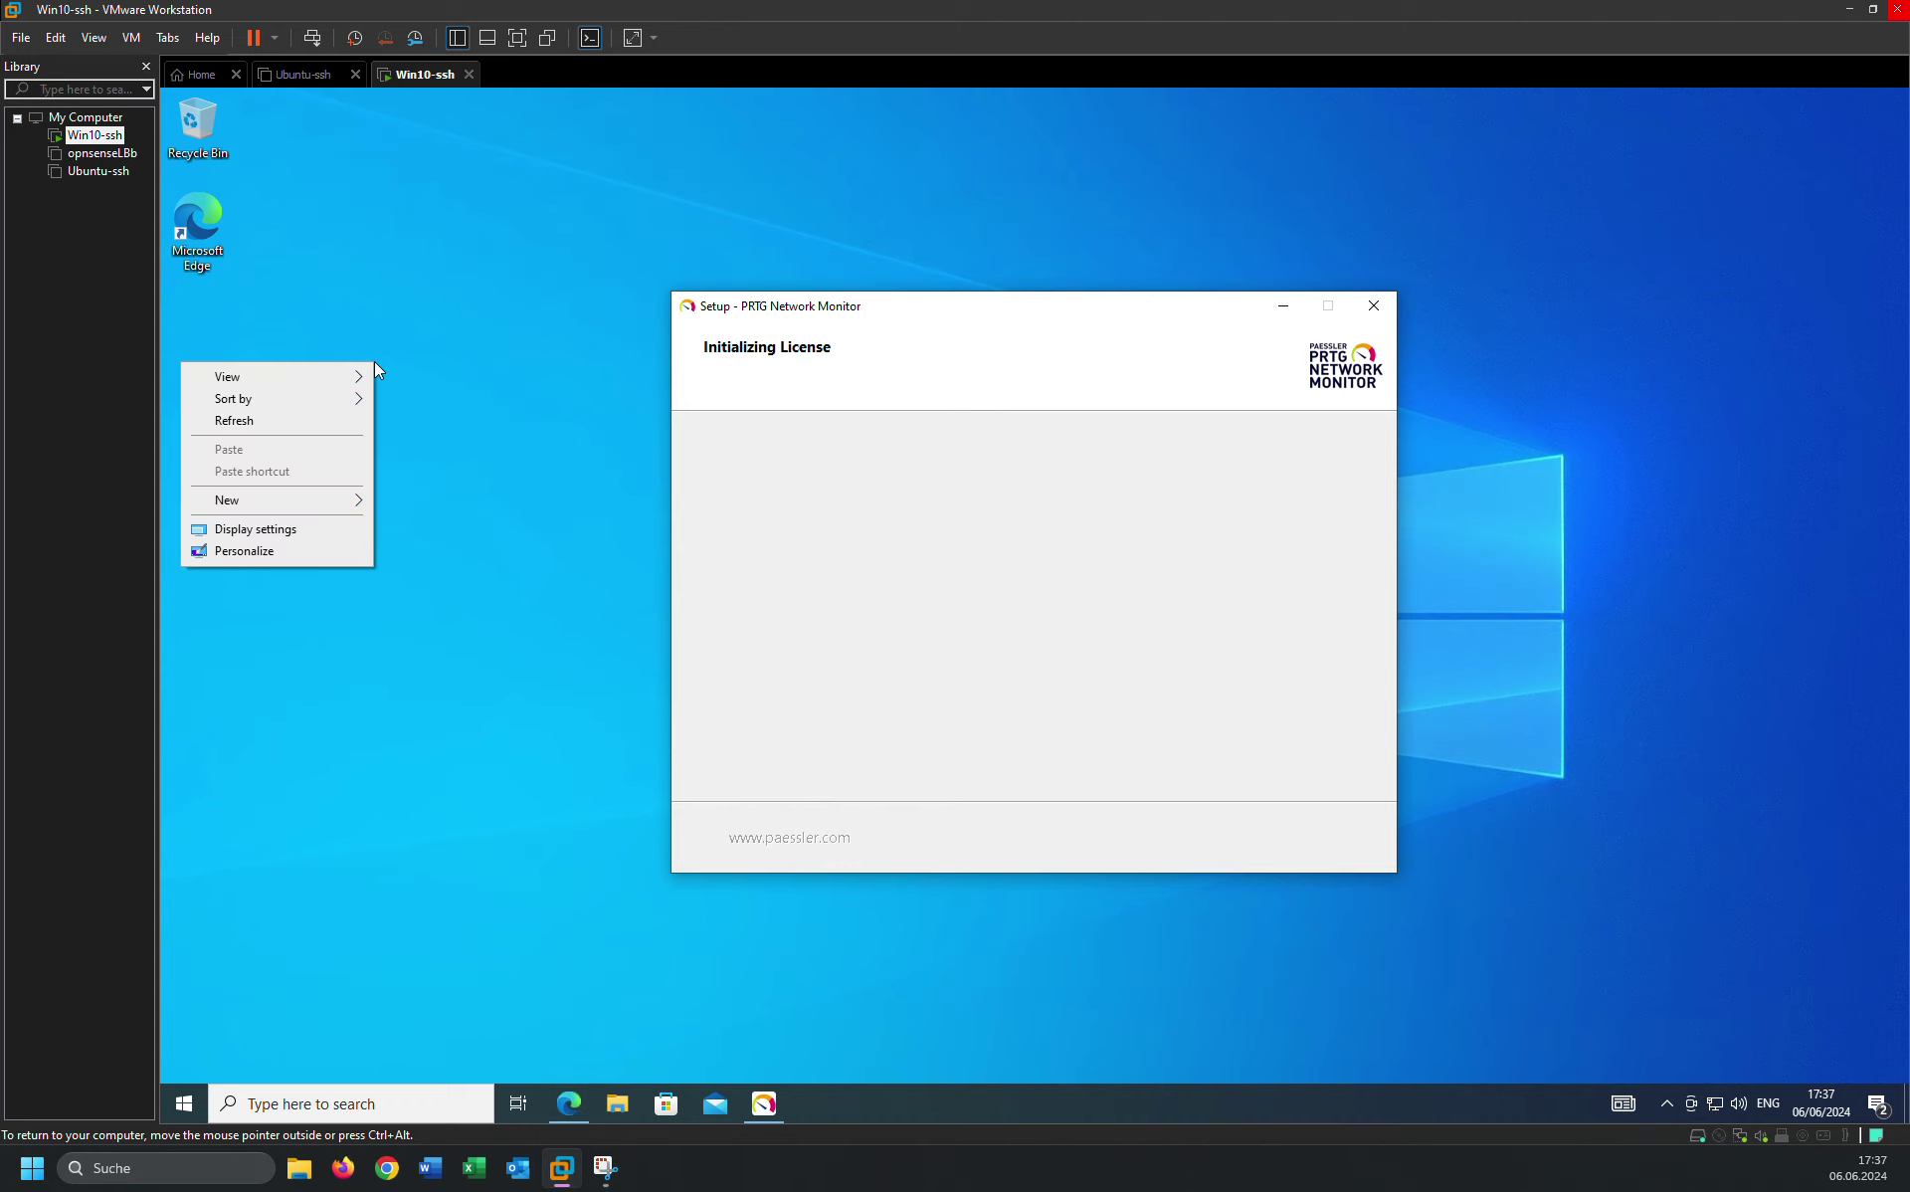
left_click(283, 422)
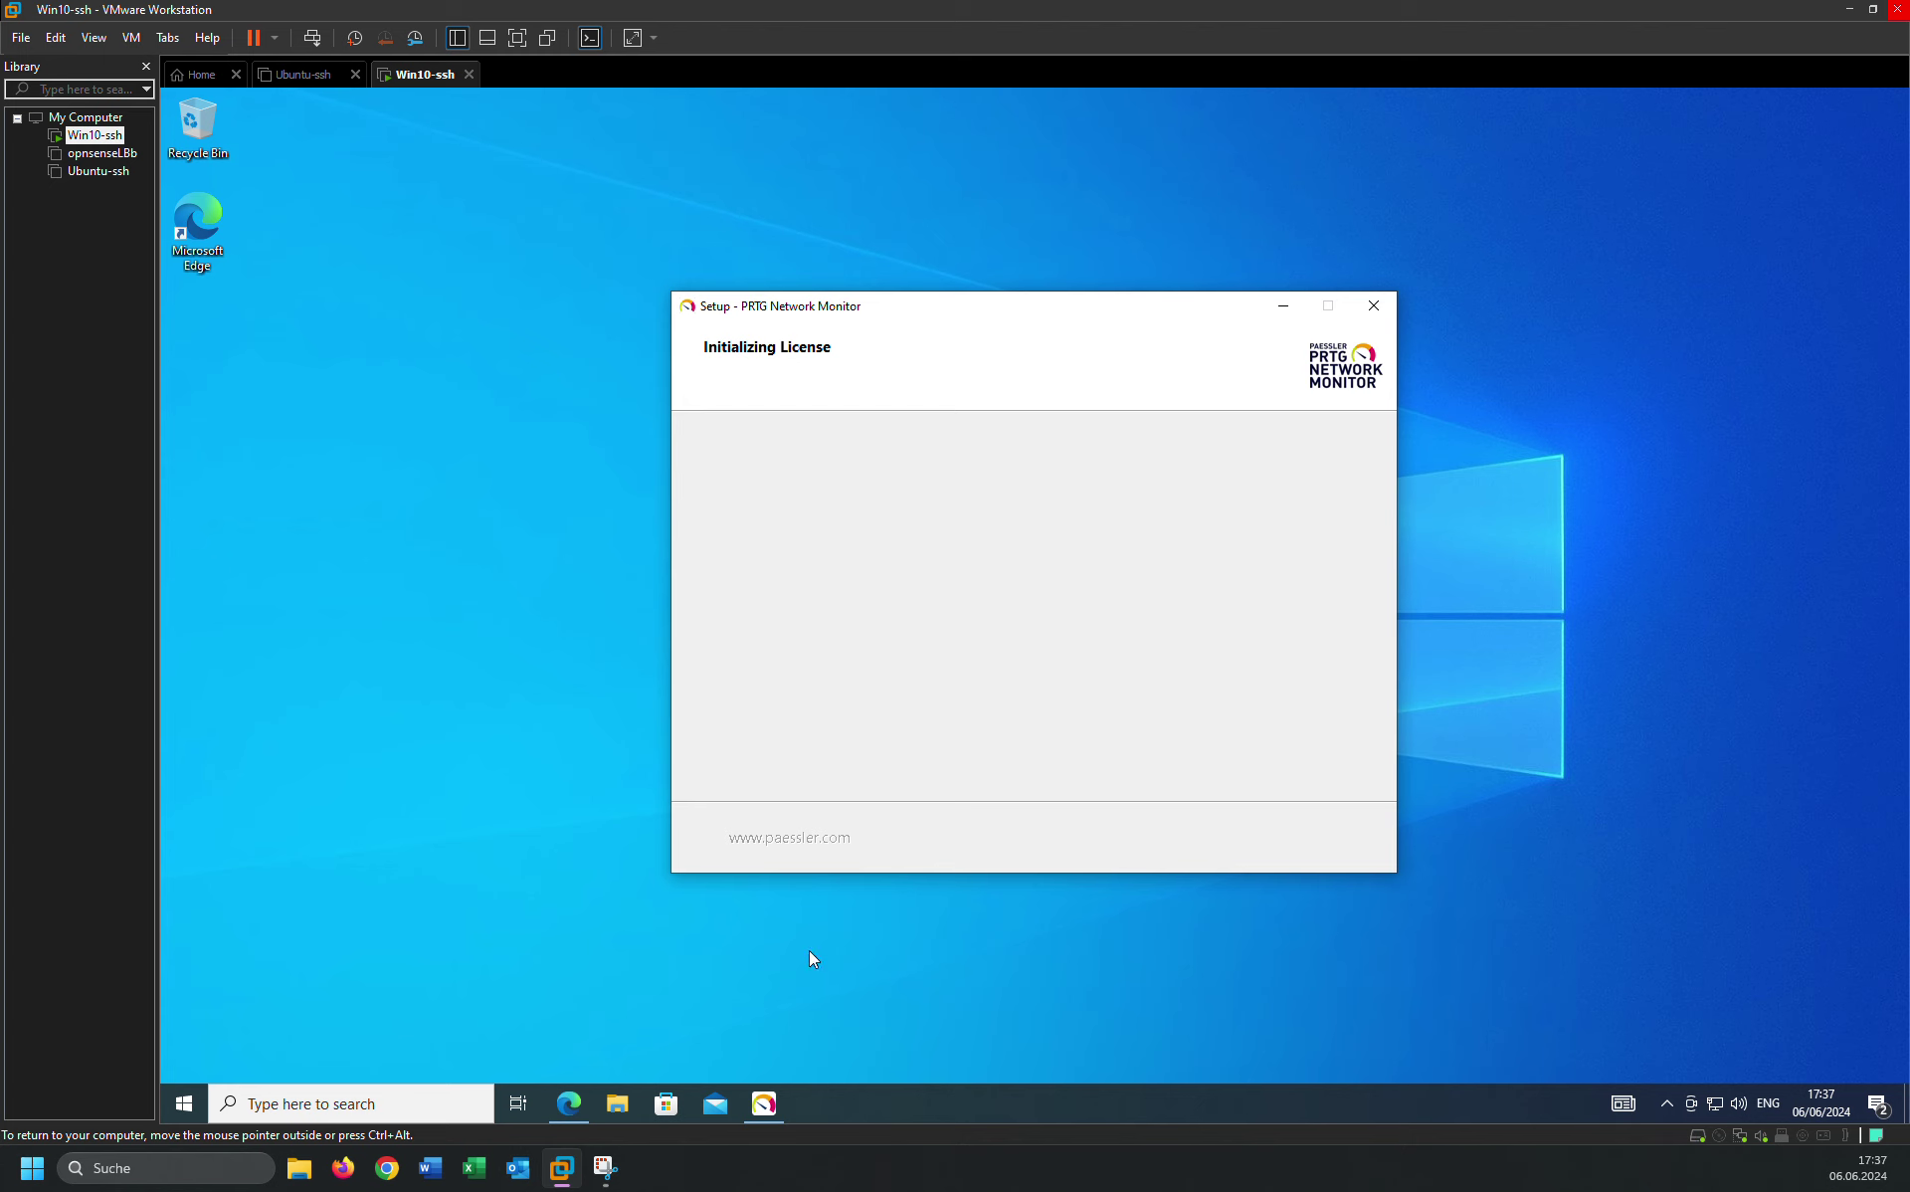
In the restored manual, open '1 Welcome to PRTG' and page through About this Document.
left_click(569, 1104)
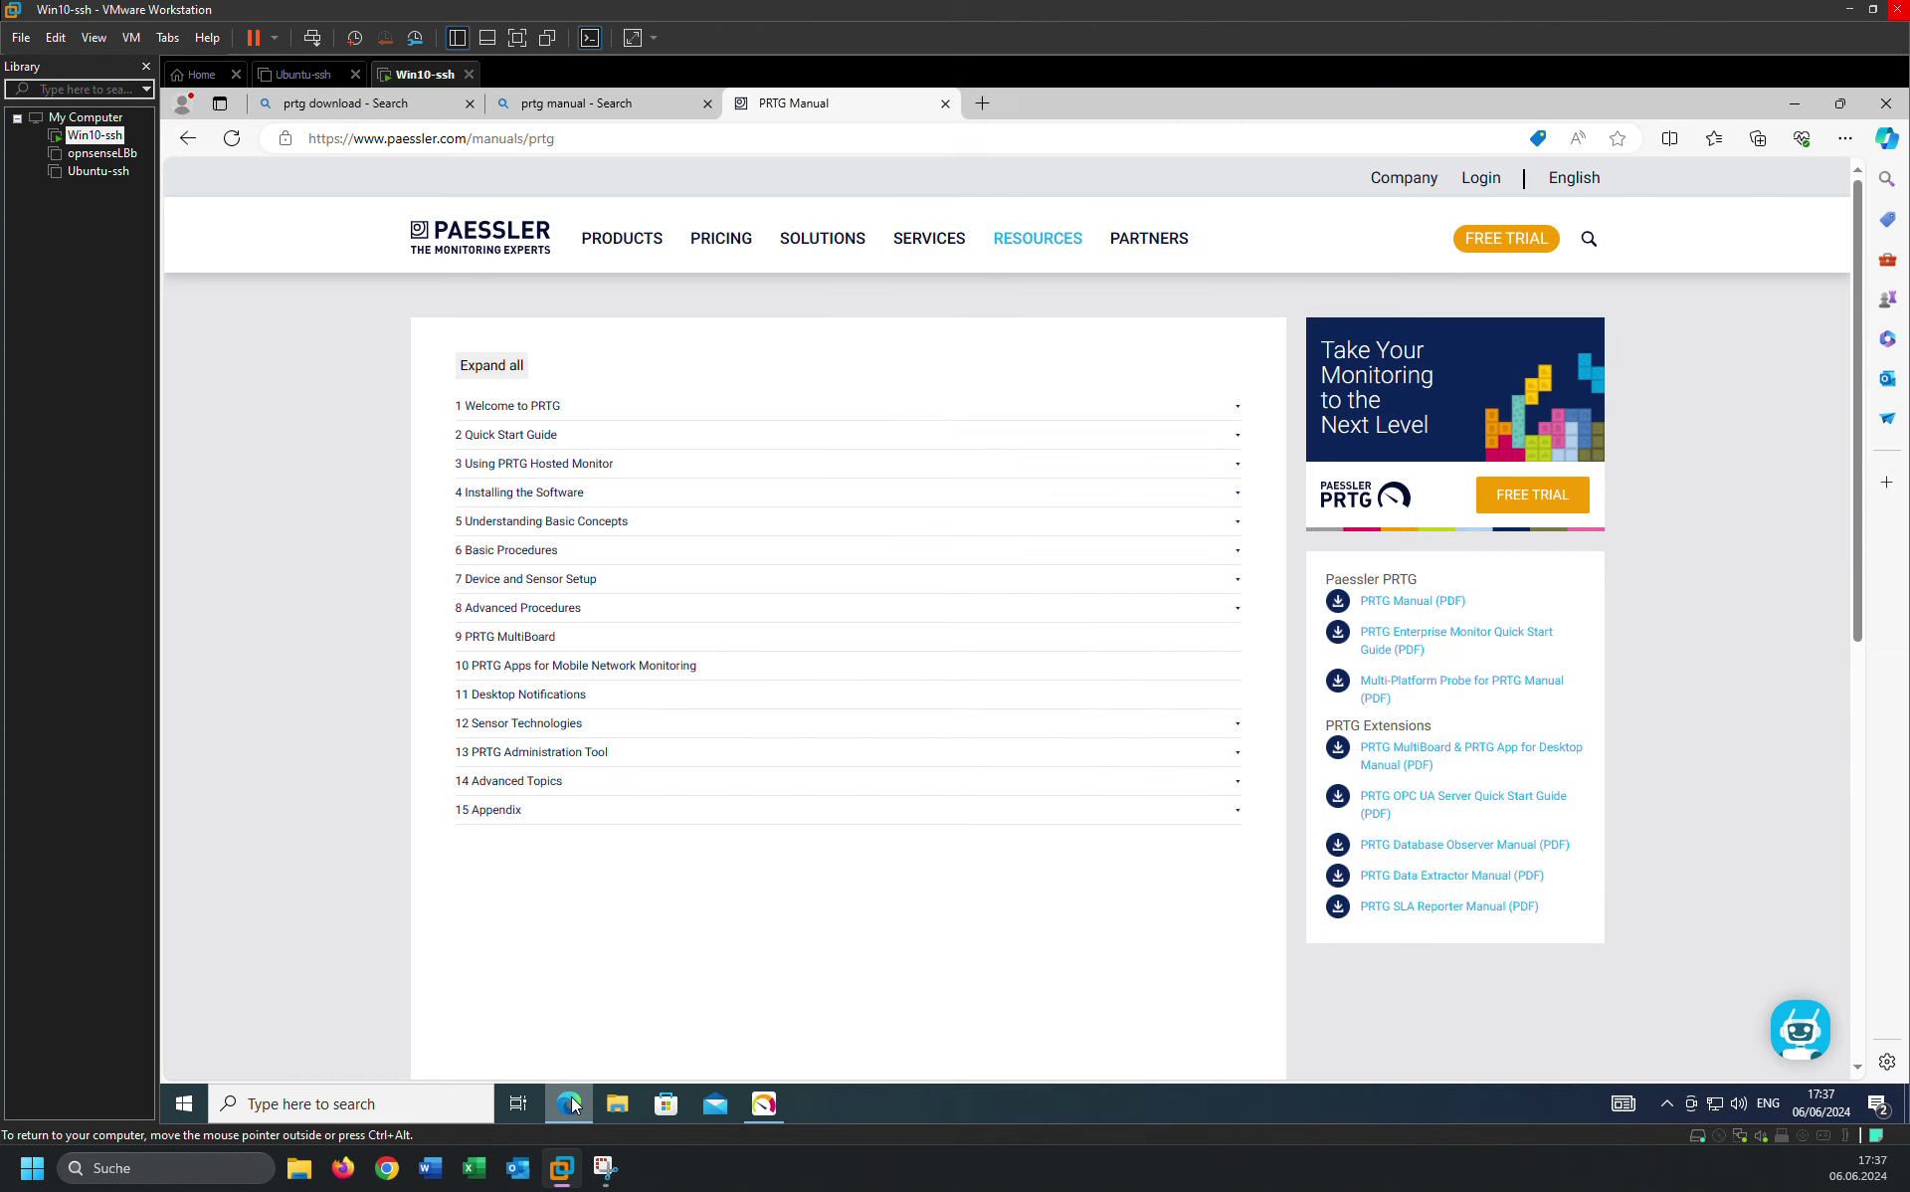
left_click(497, 407)
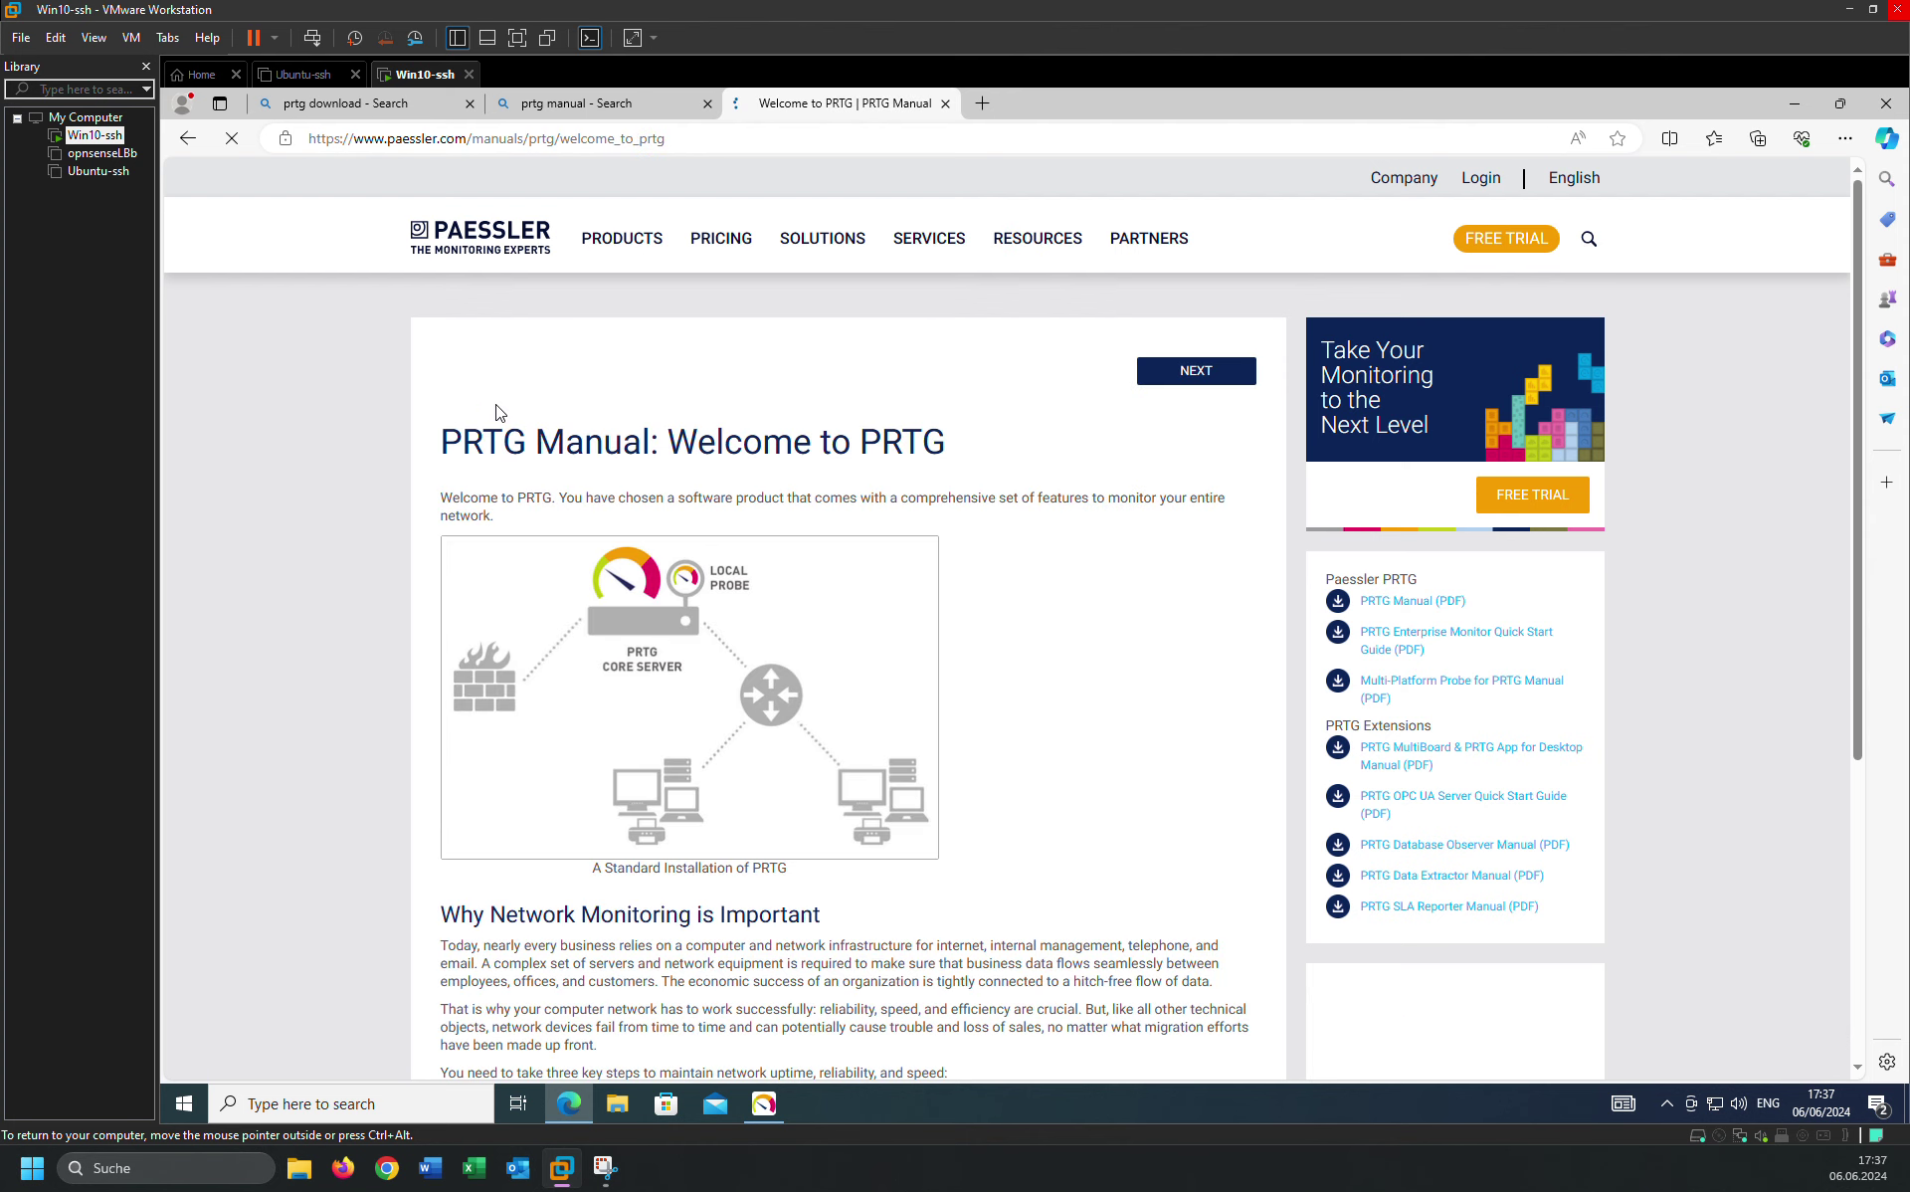
scroll(535, 682, "down", 3)
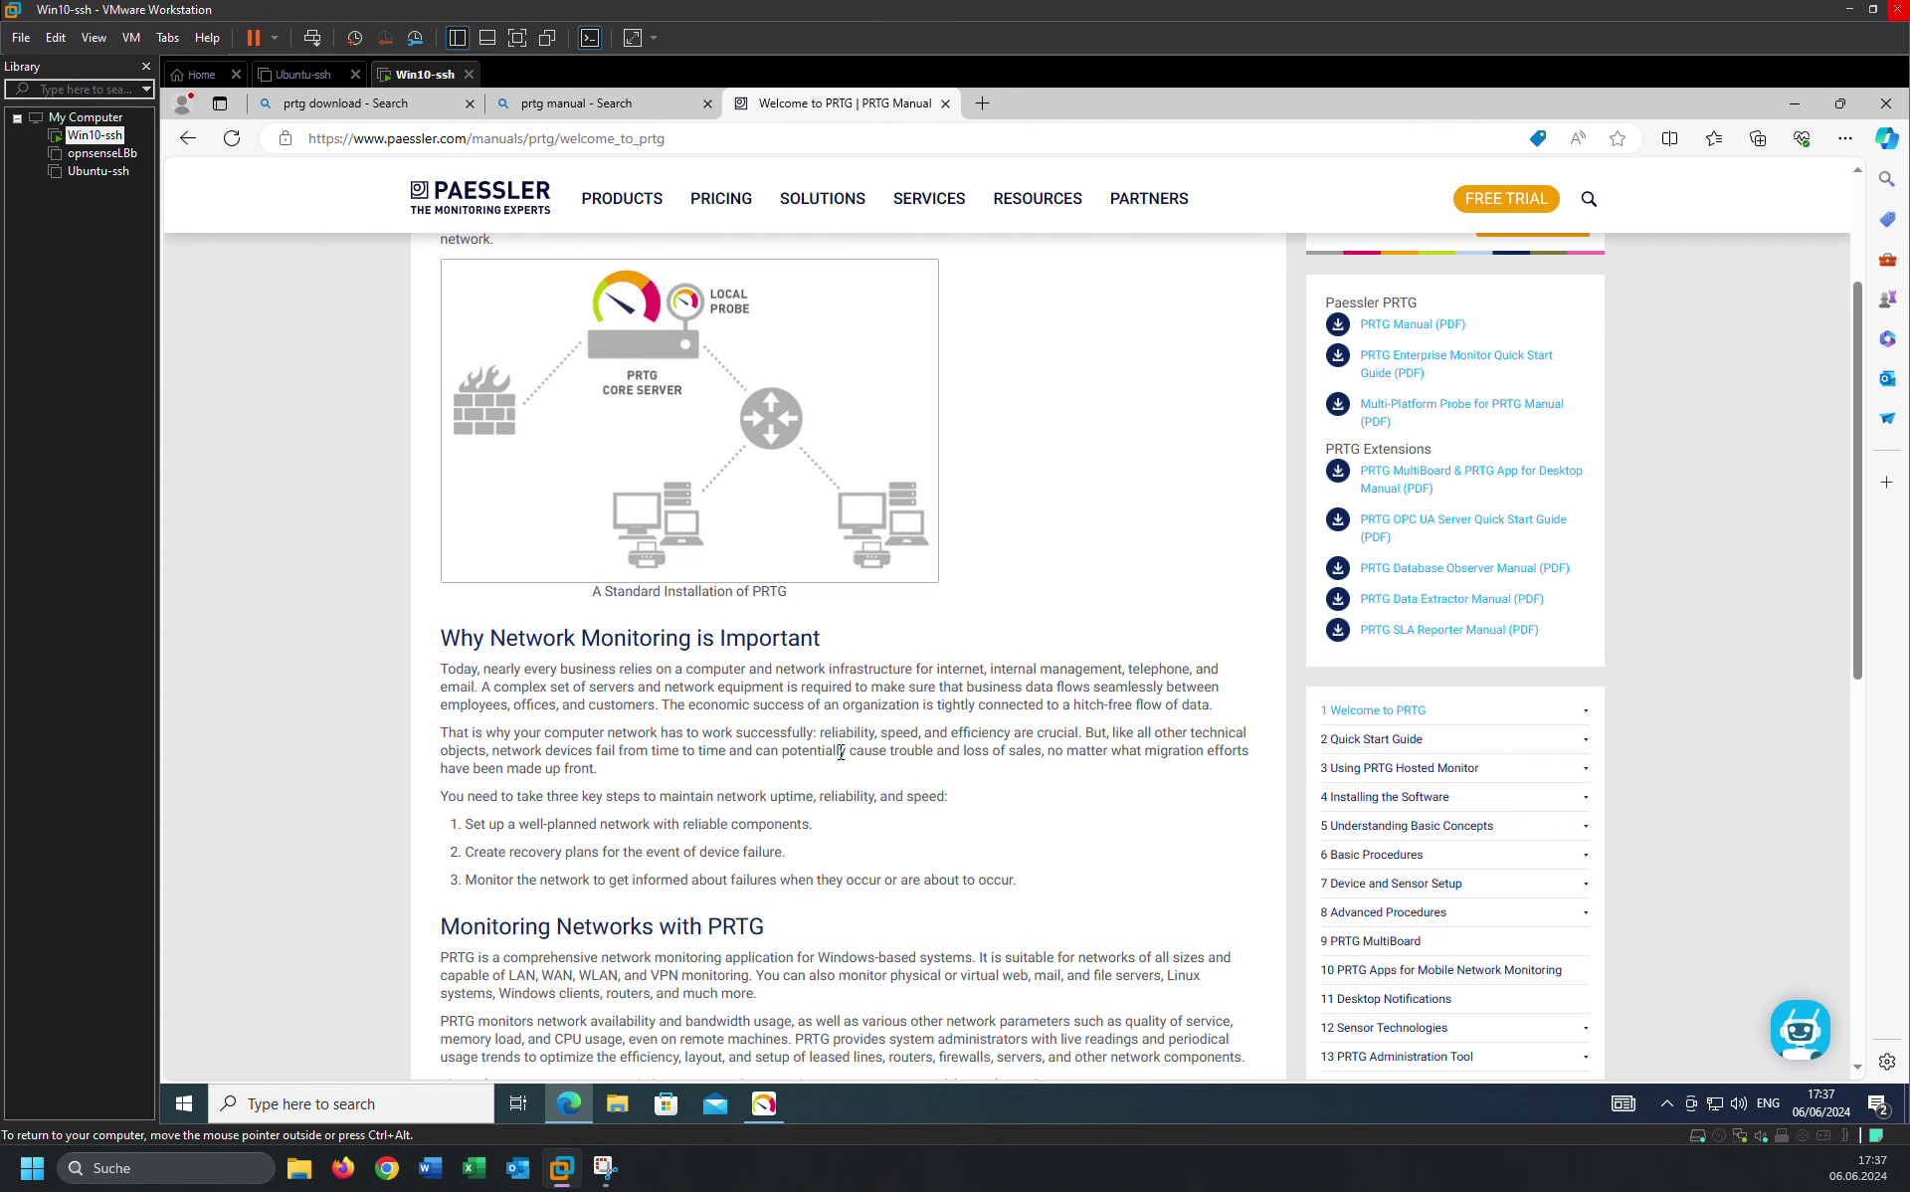
scroll(841, 753, "down", 6)
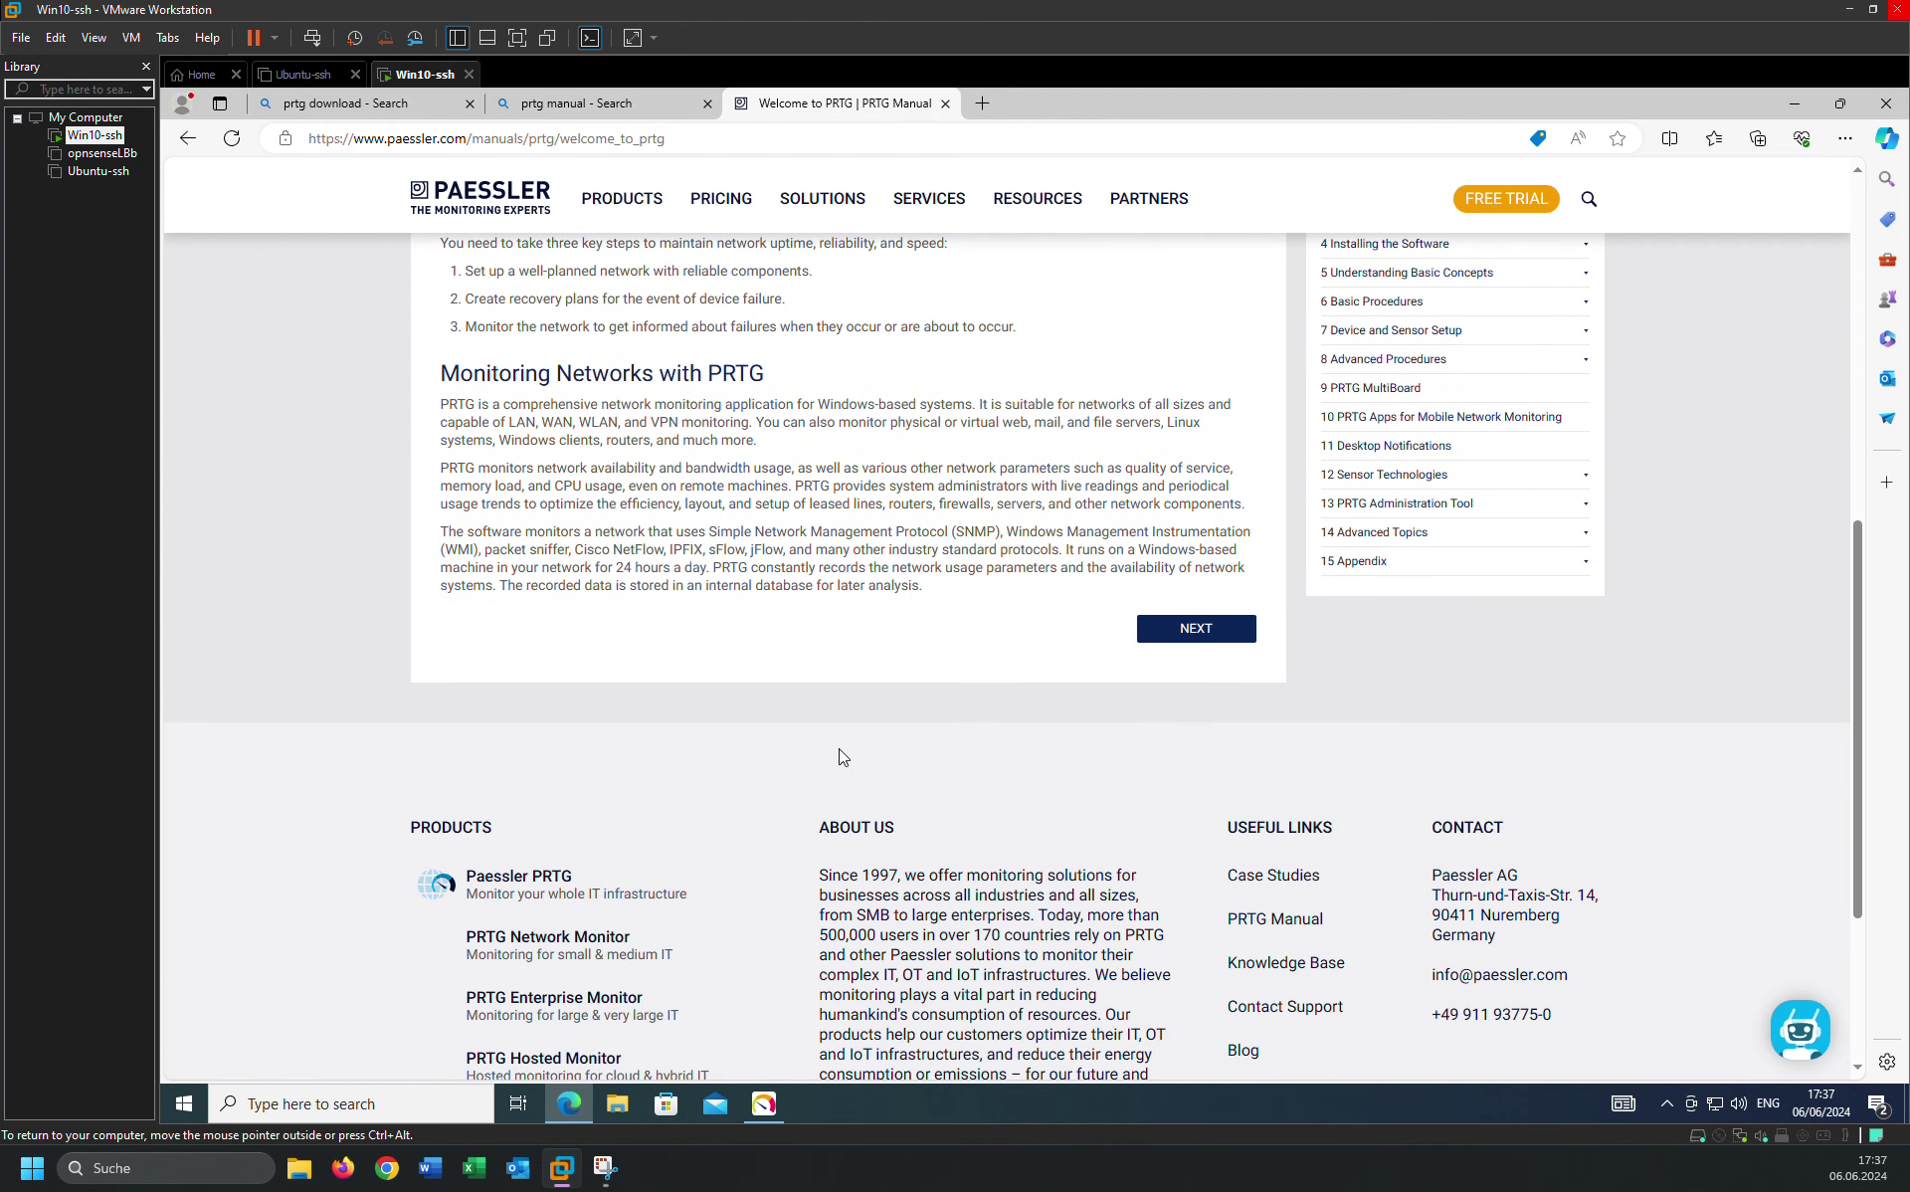
left_click(1198, 642)
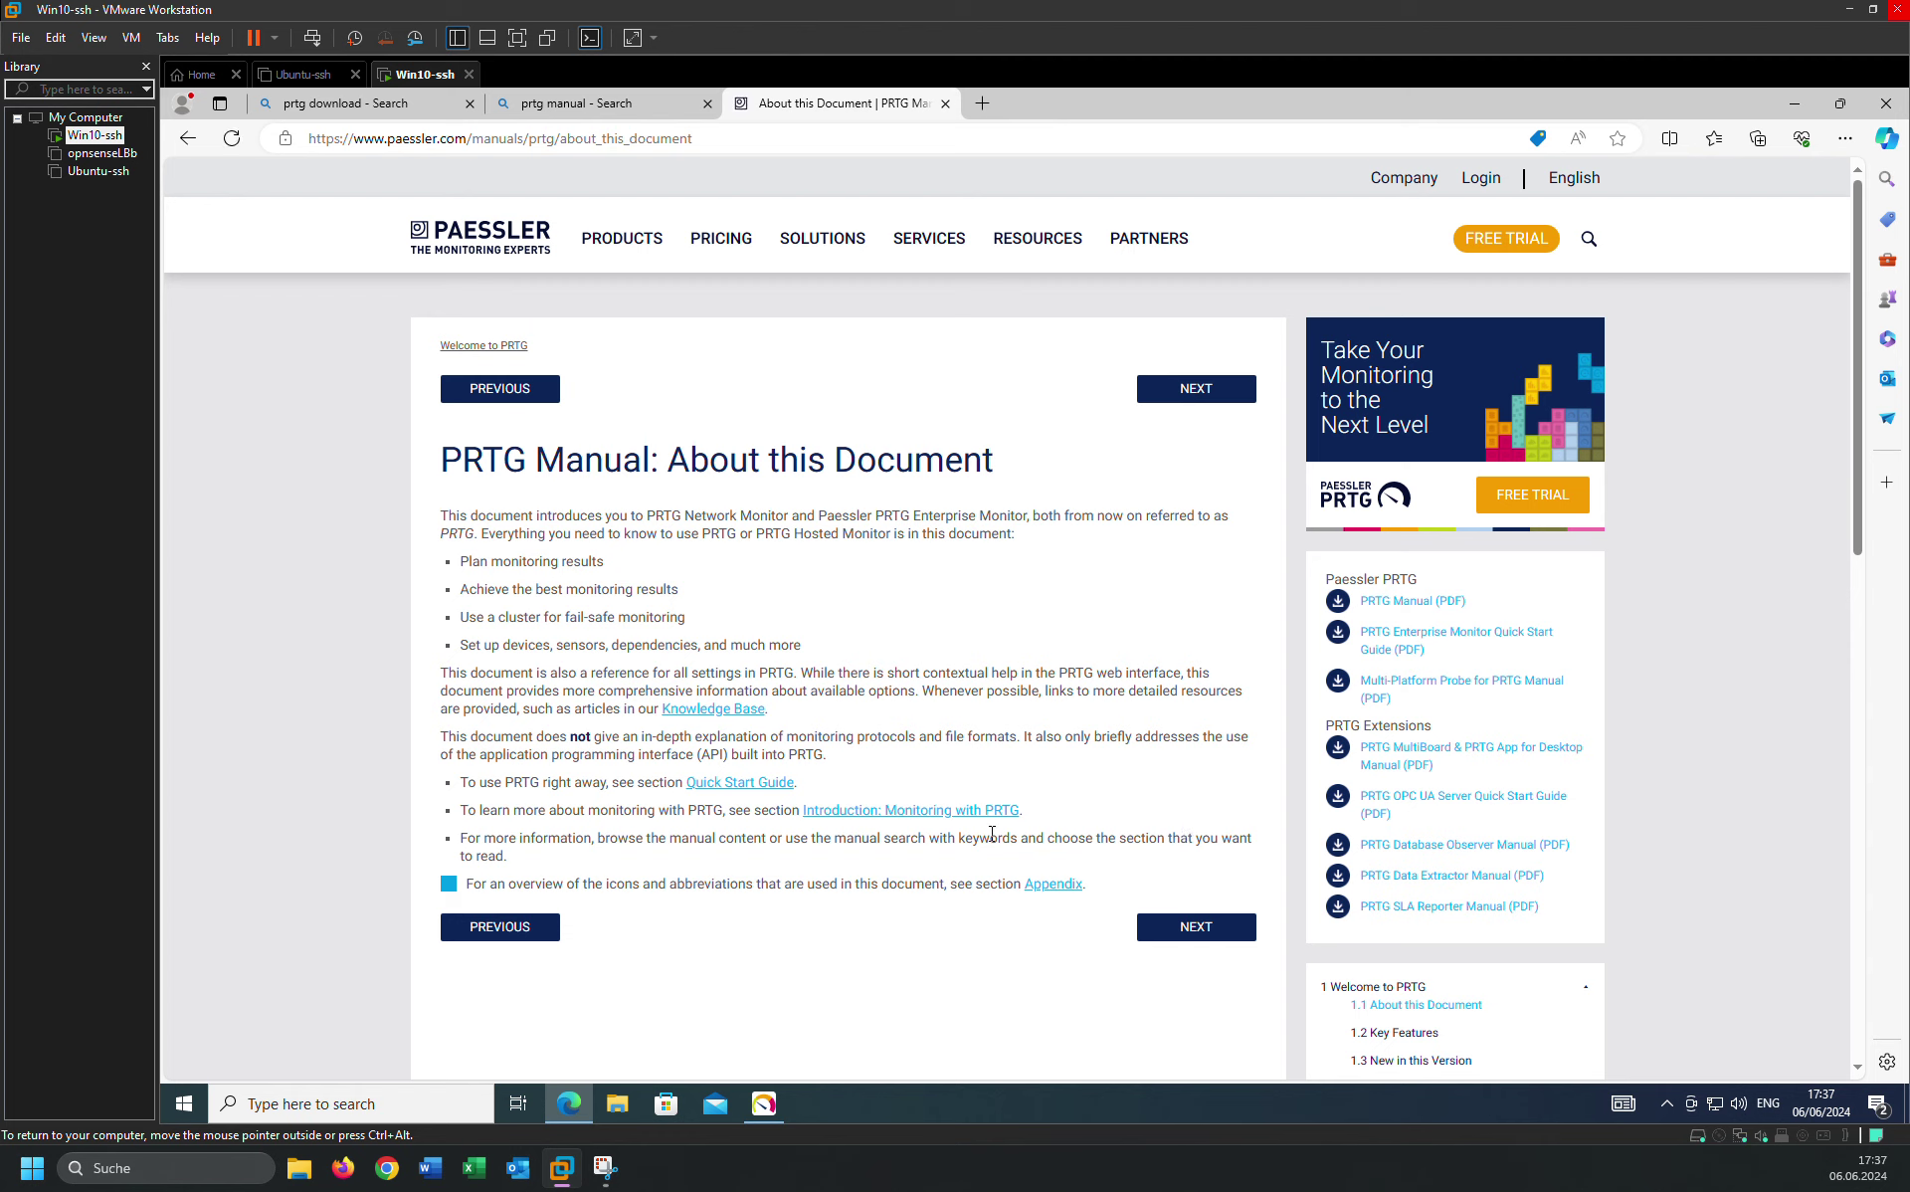
left_click(1203, 935)
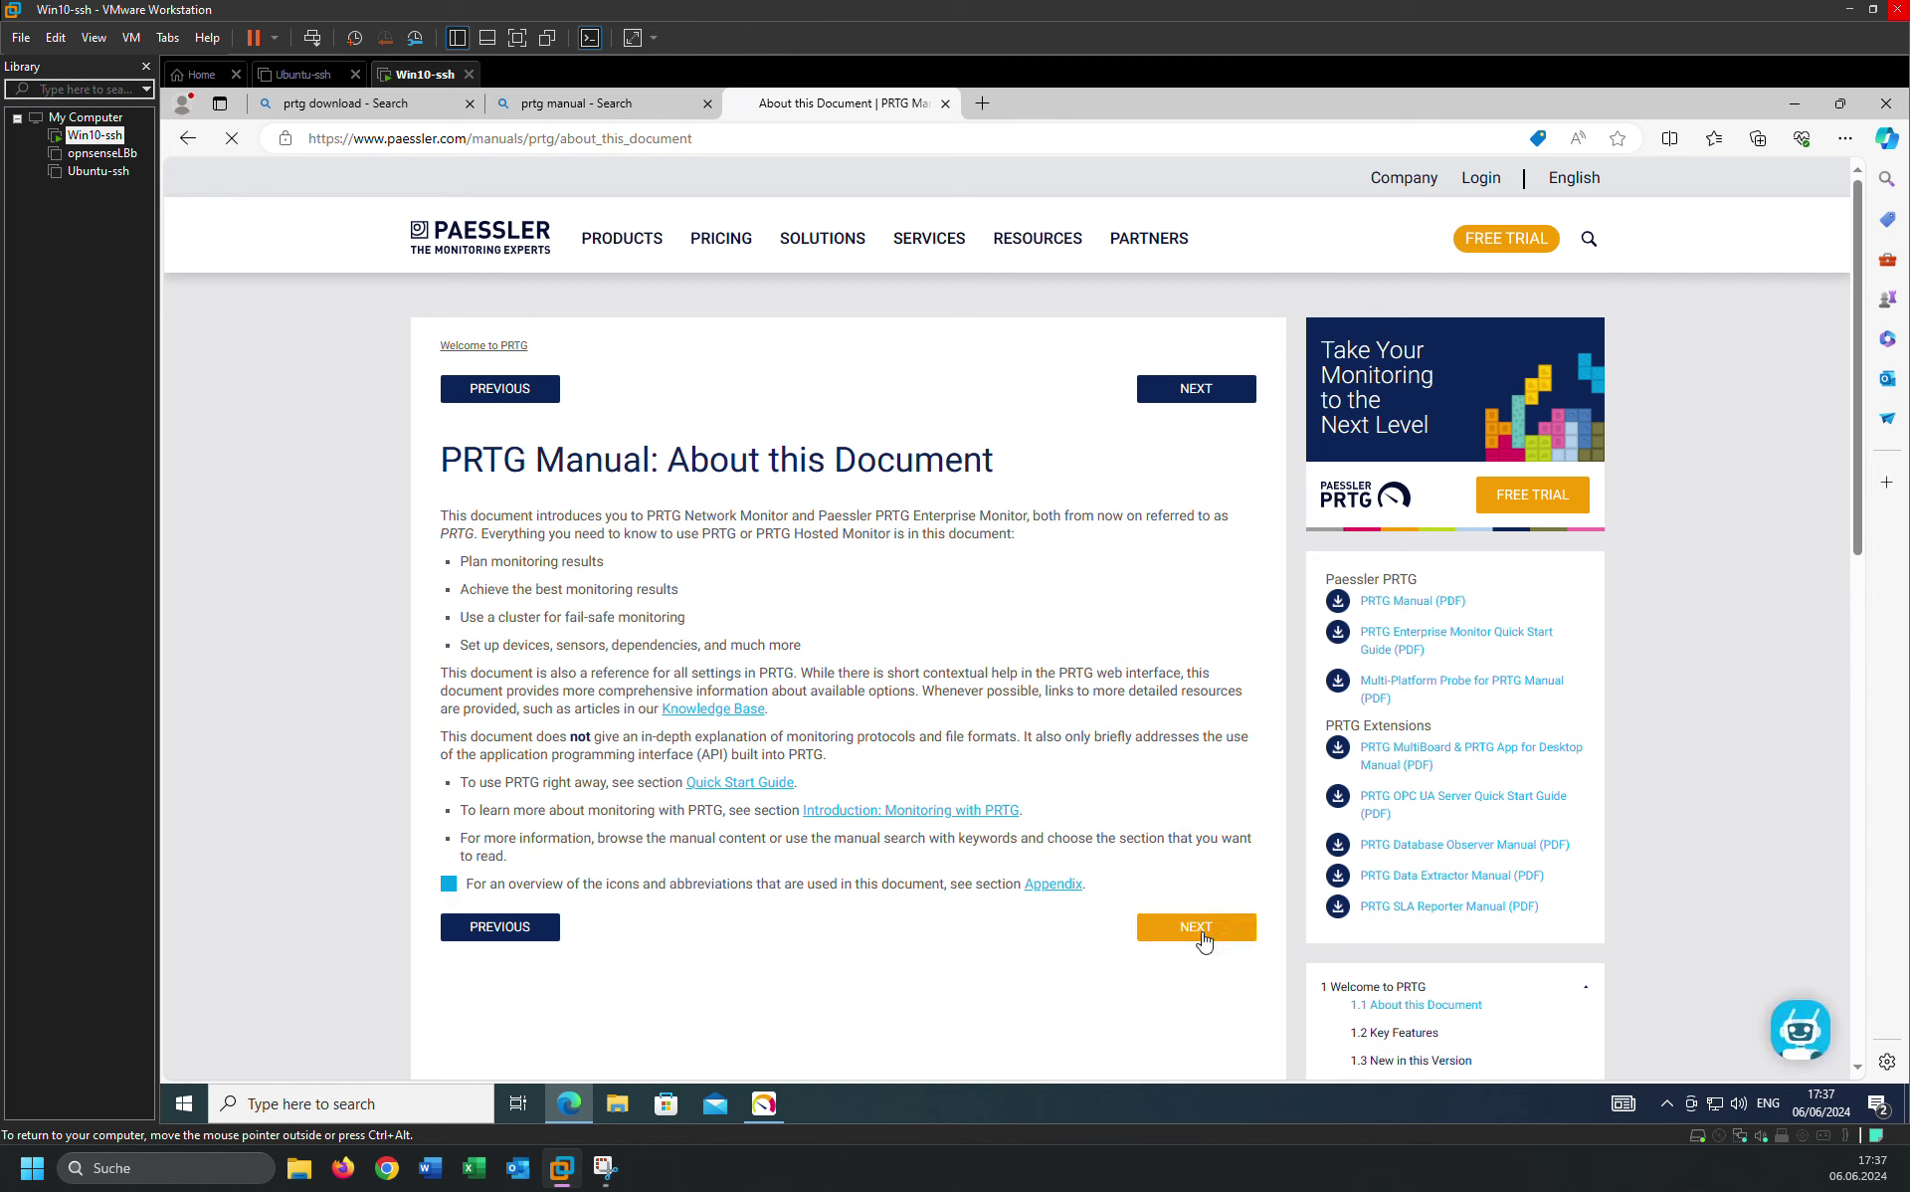
Read Key Features, highlighting the uptimes, hardware health, virtual servers, system usage and email servers items.
scroll(849, 764, "down", 3)
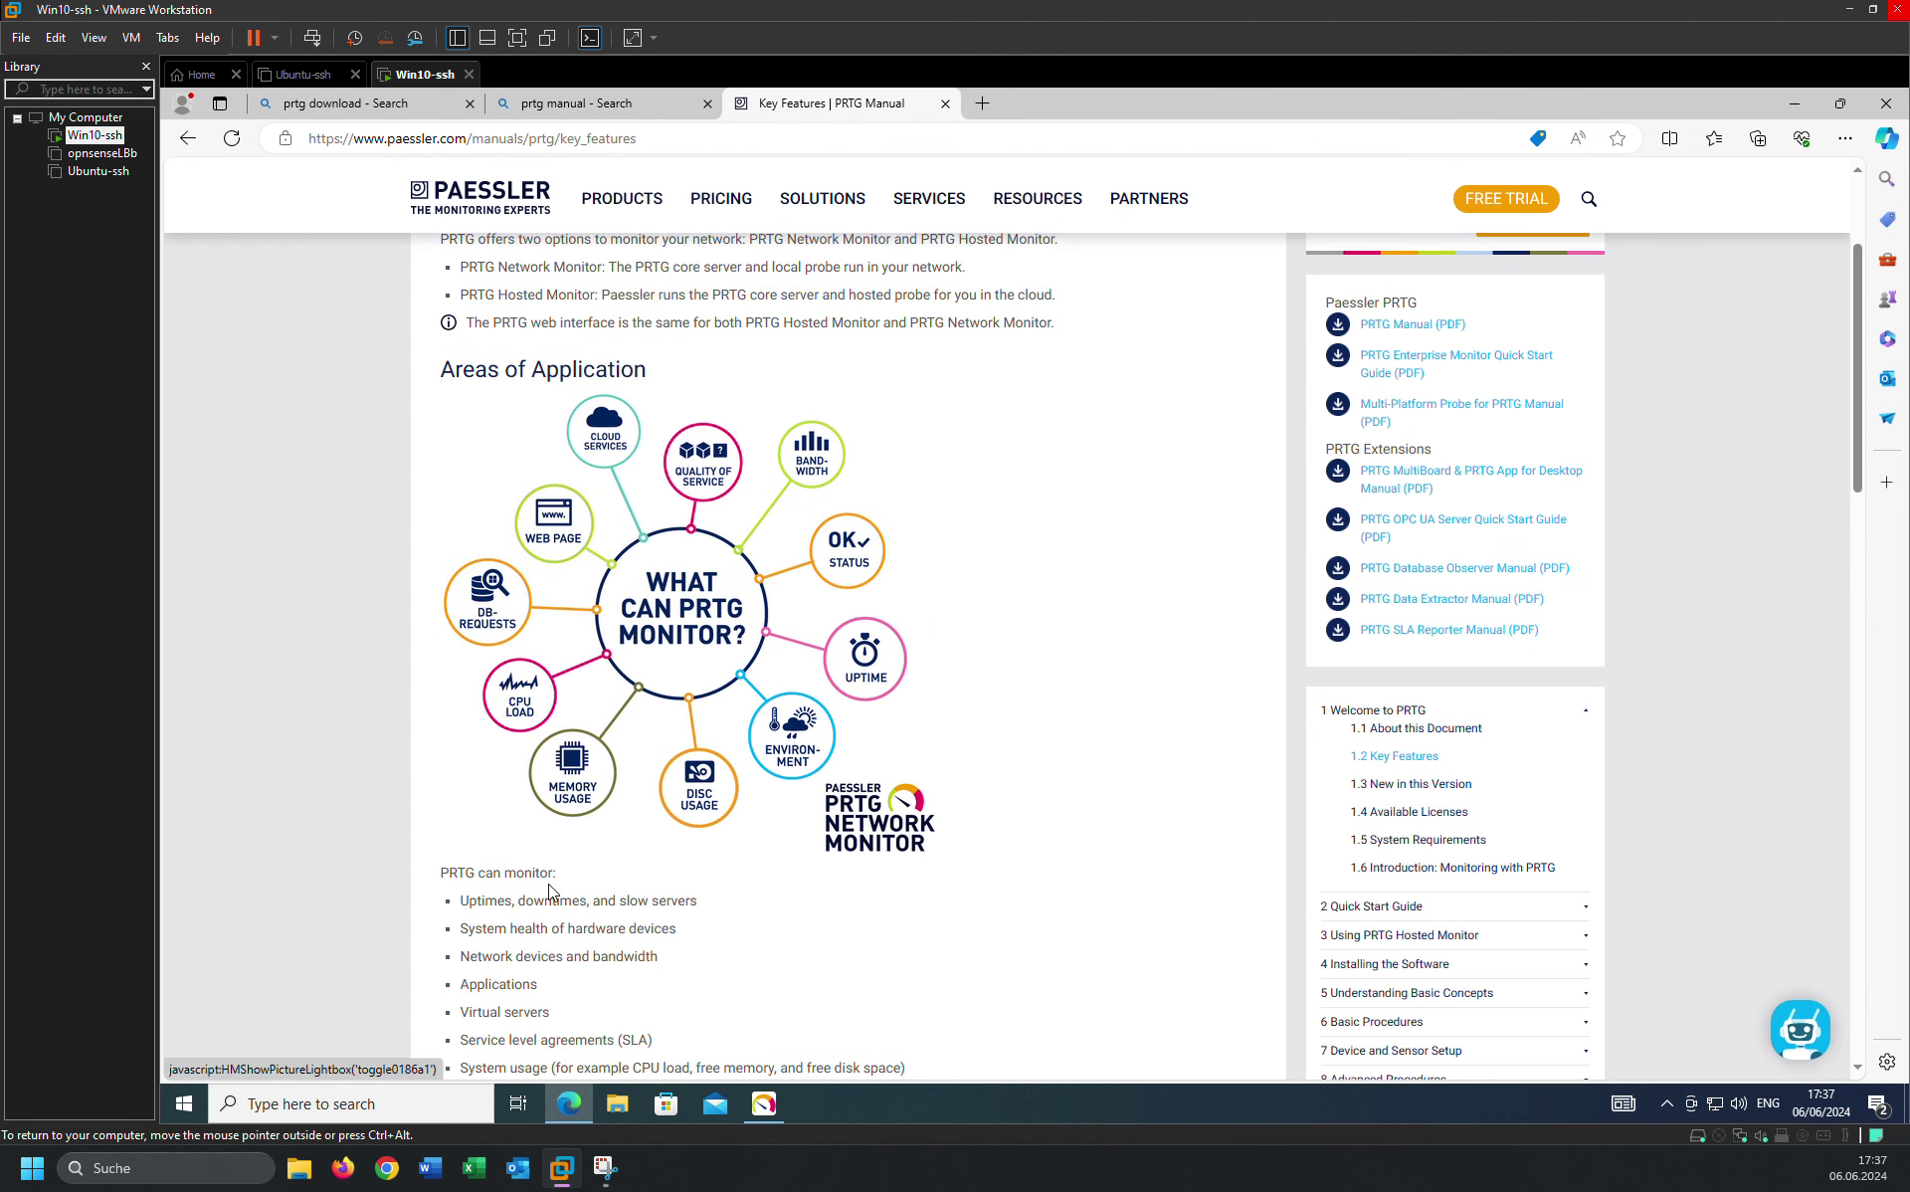
scroll(550, 890, "down", 2)
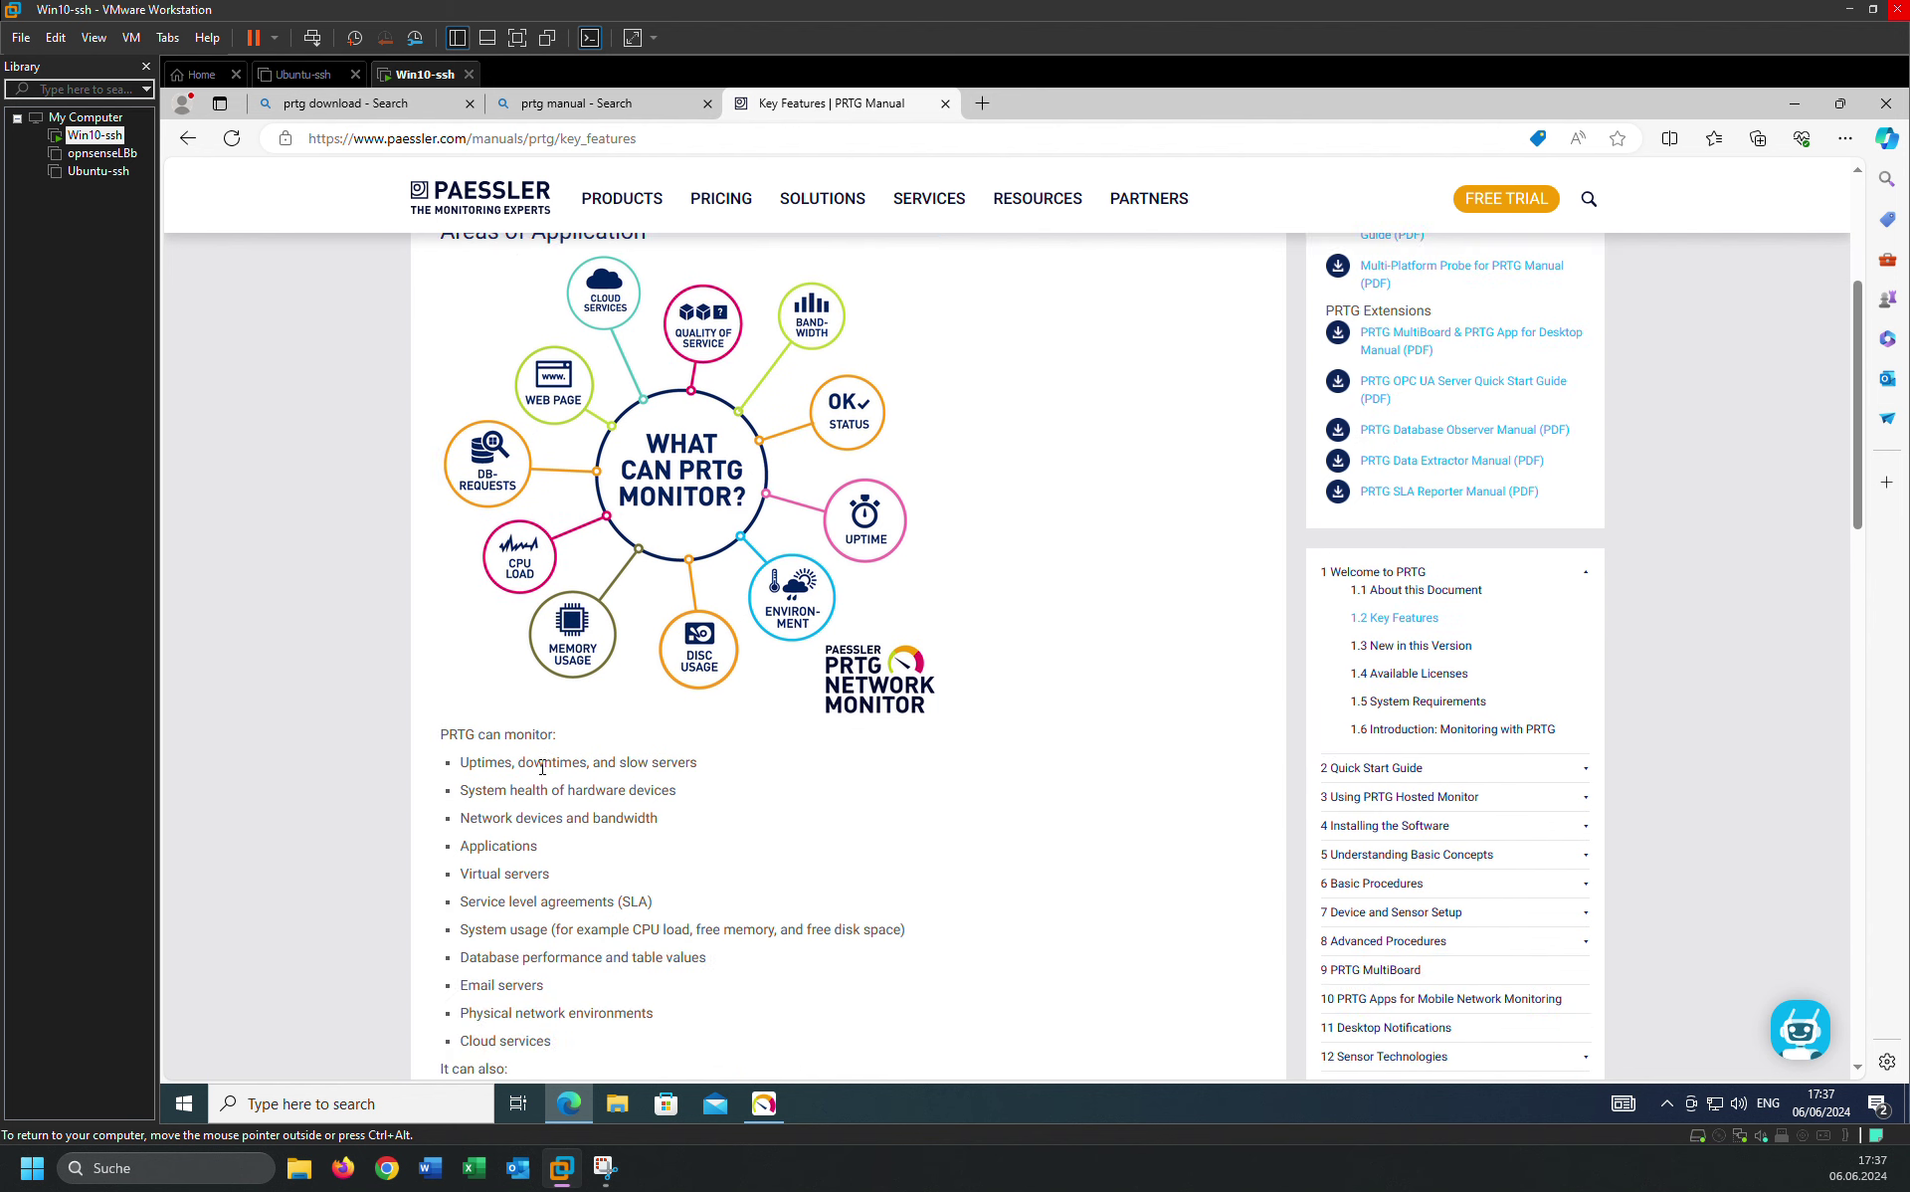
left_click_drag(544, 764, 696, 785)
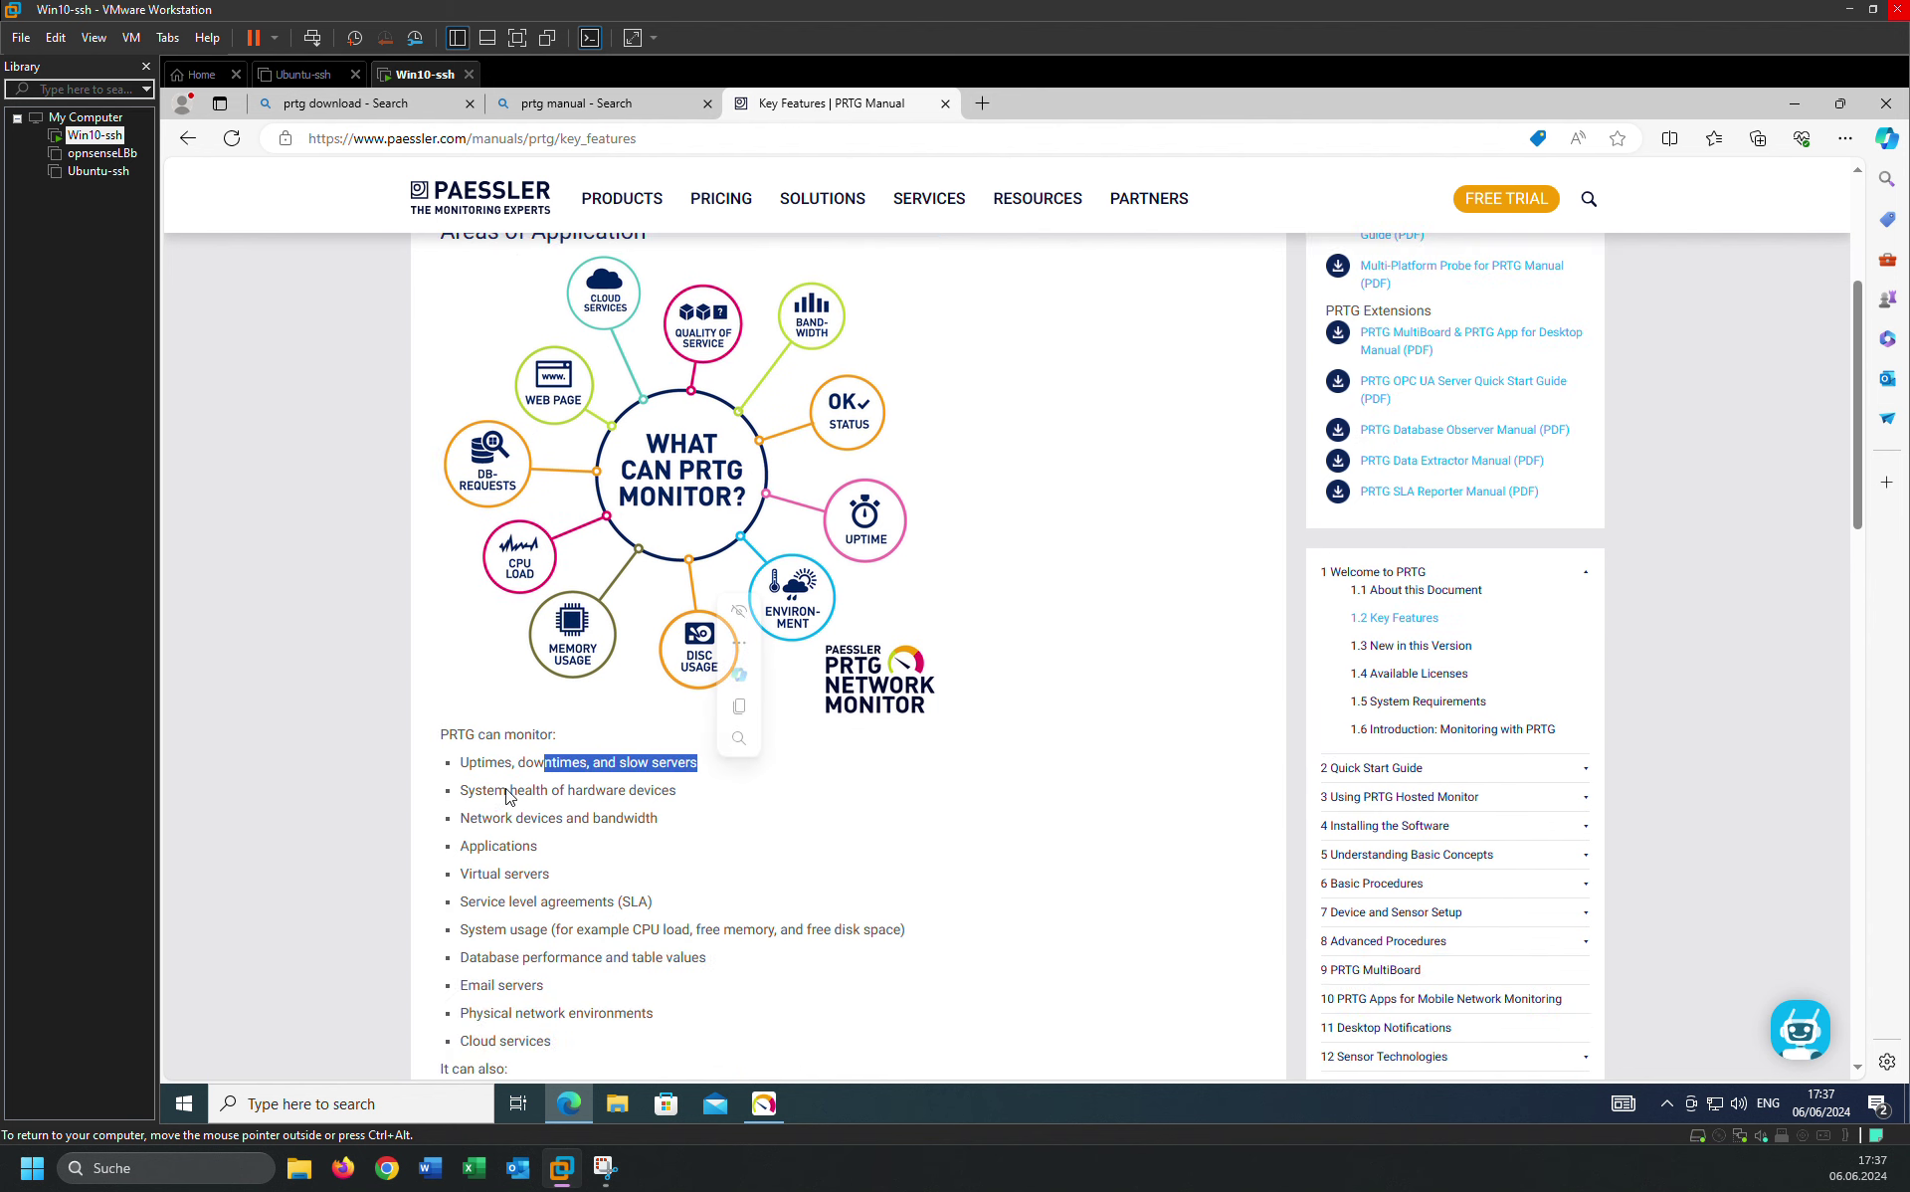
left_click_drag(468, 789, 662, 790)
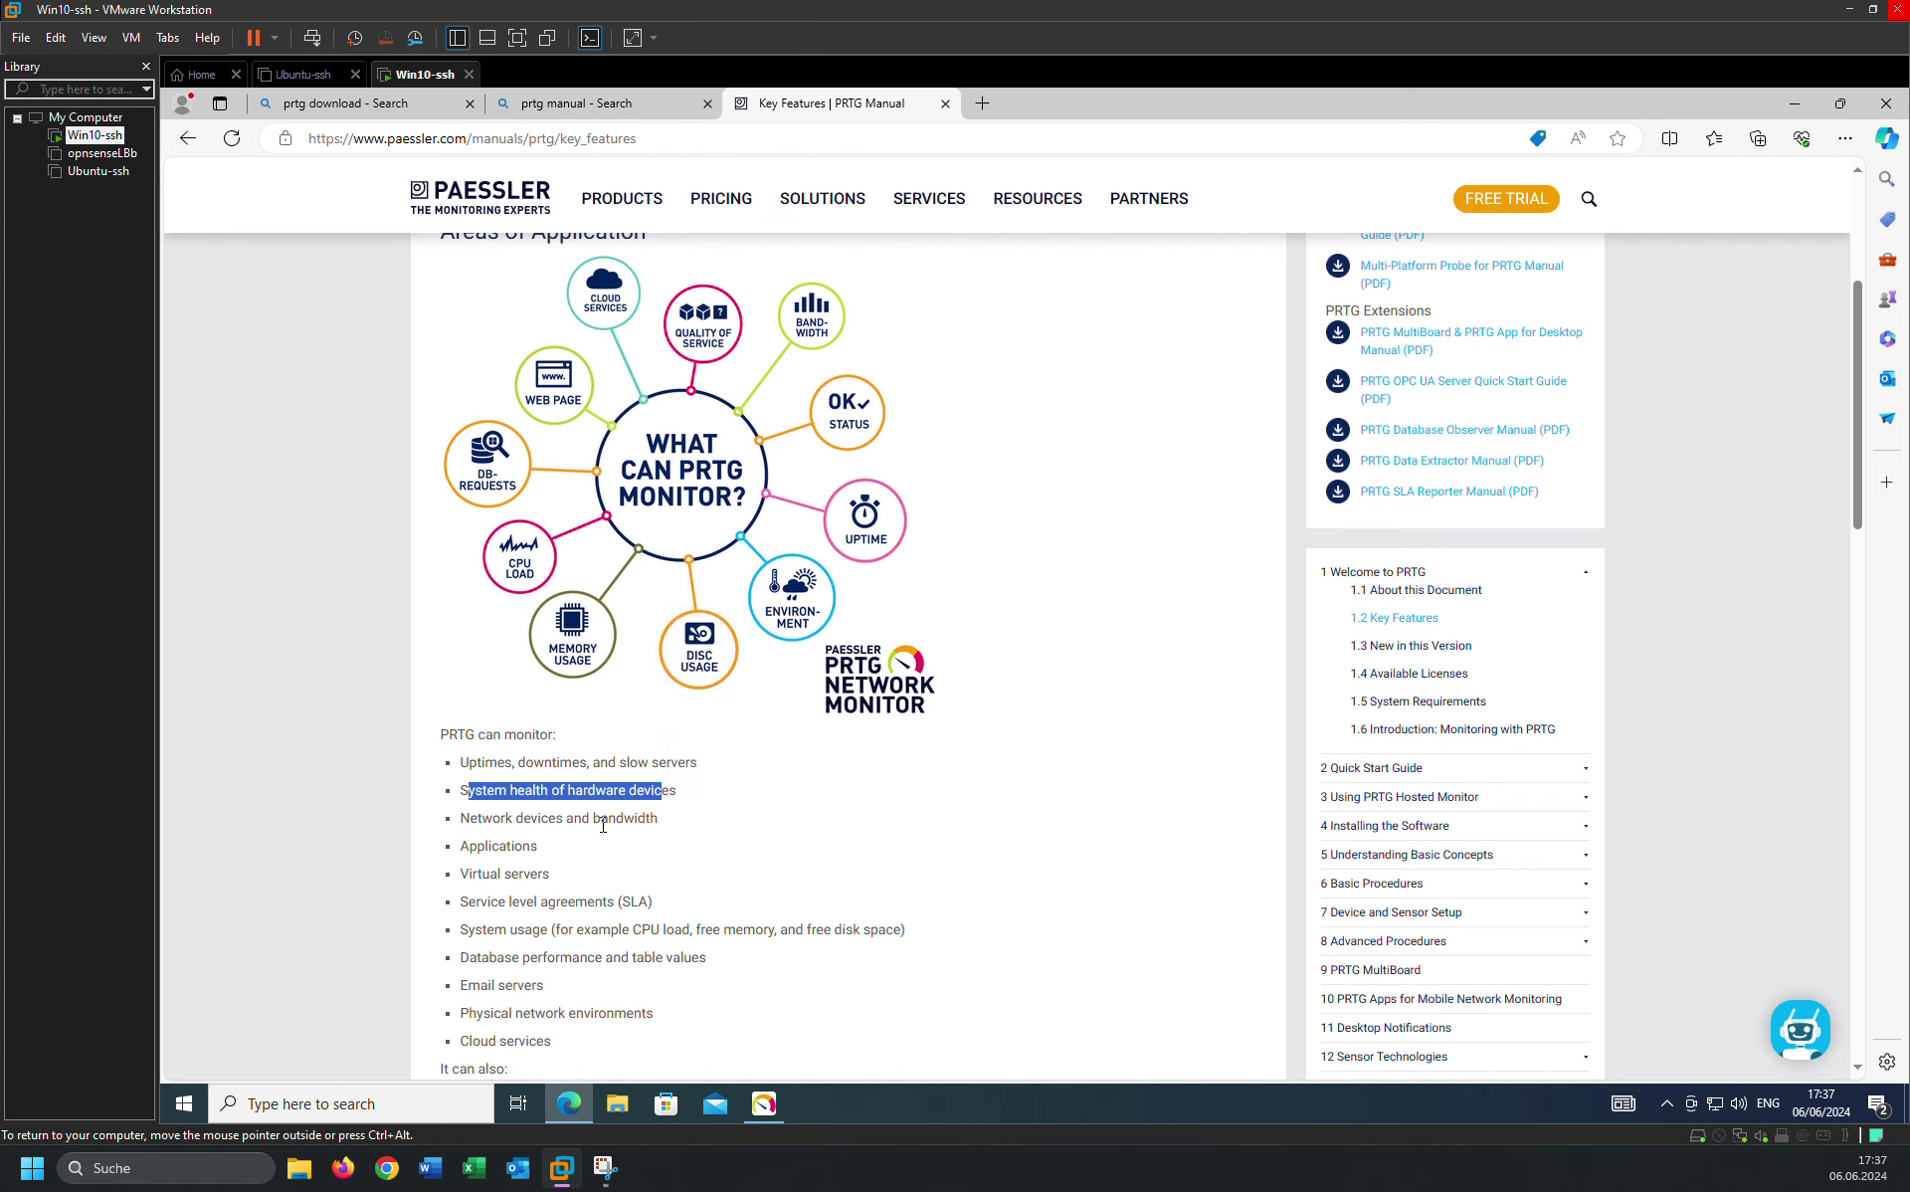
left_click_drag(476, 852, 634, 907)
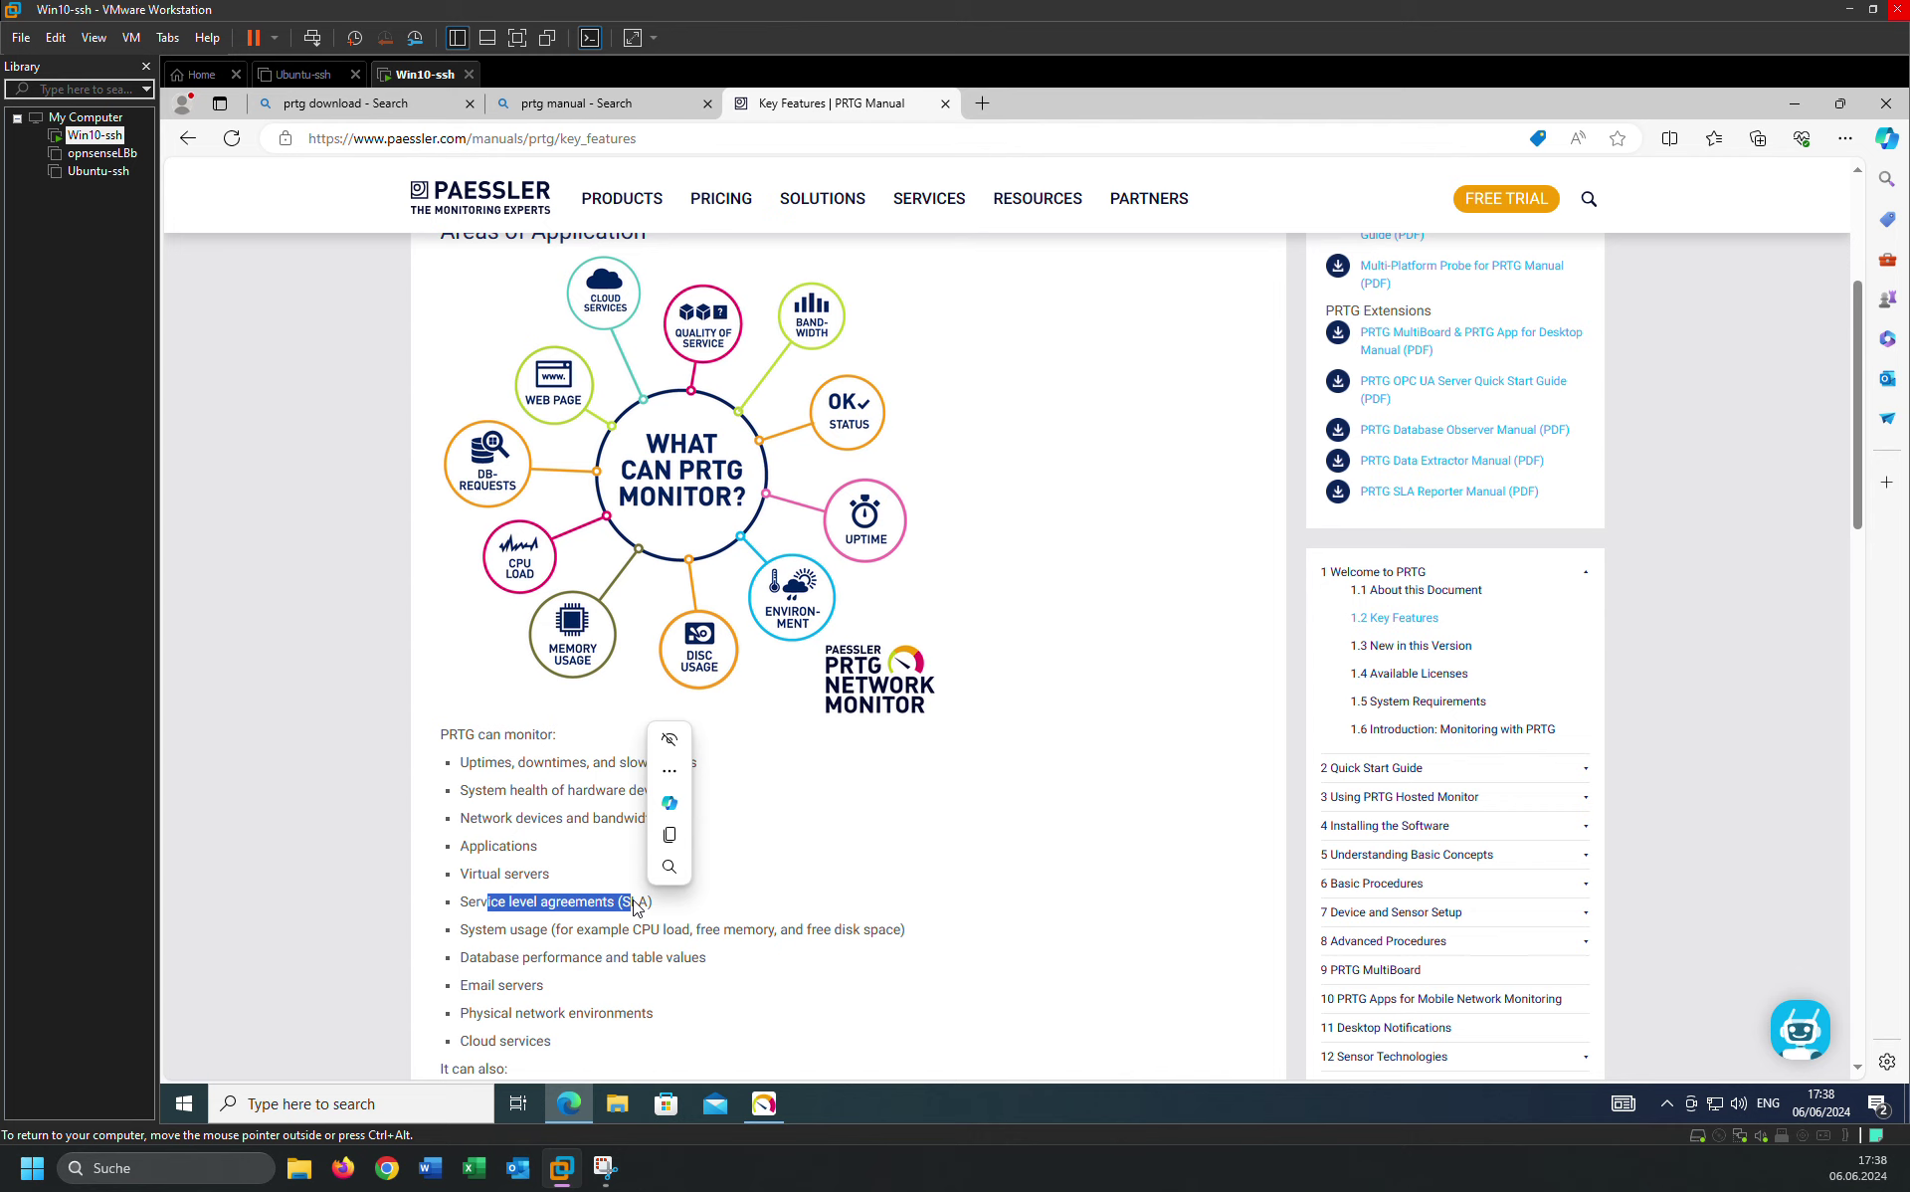
left_click(474, 929)
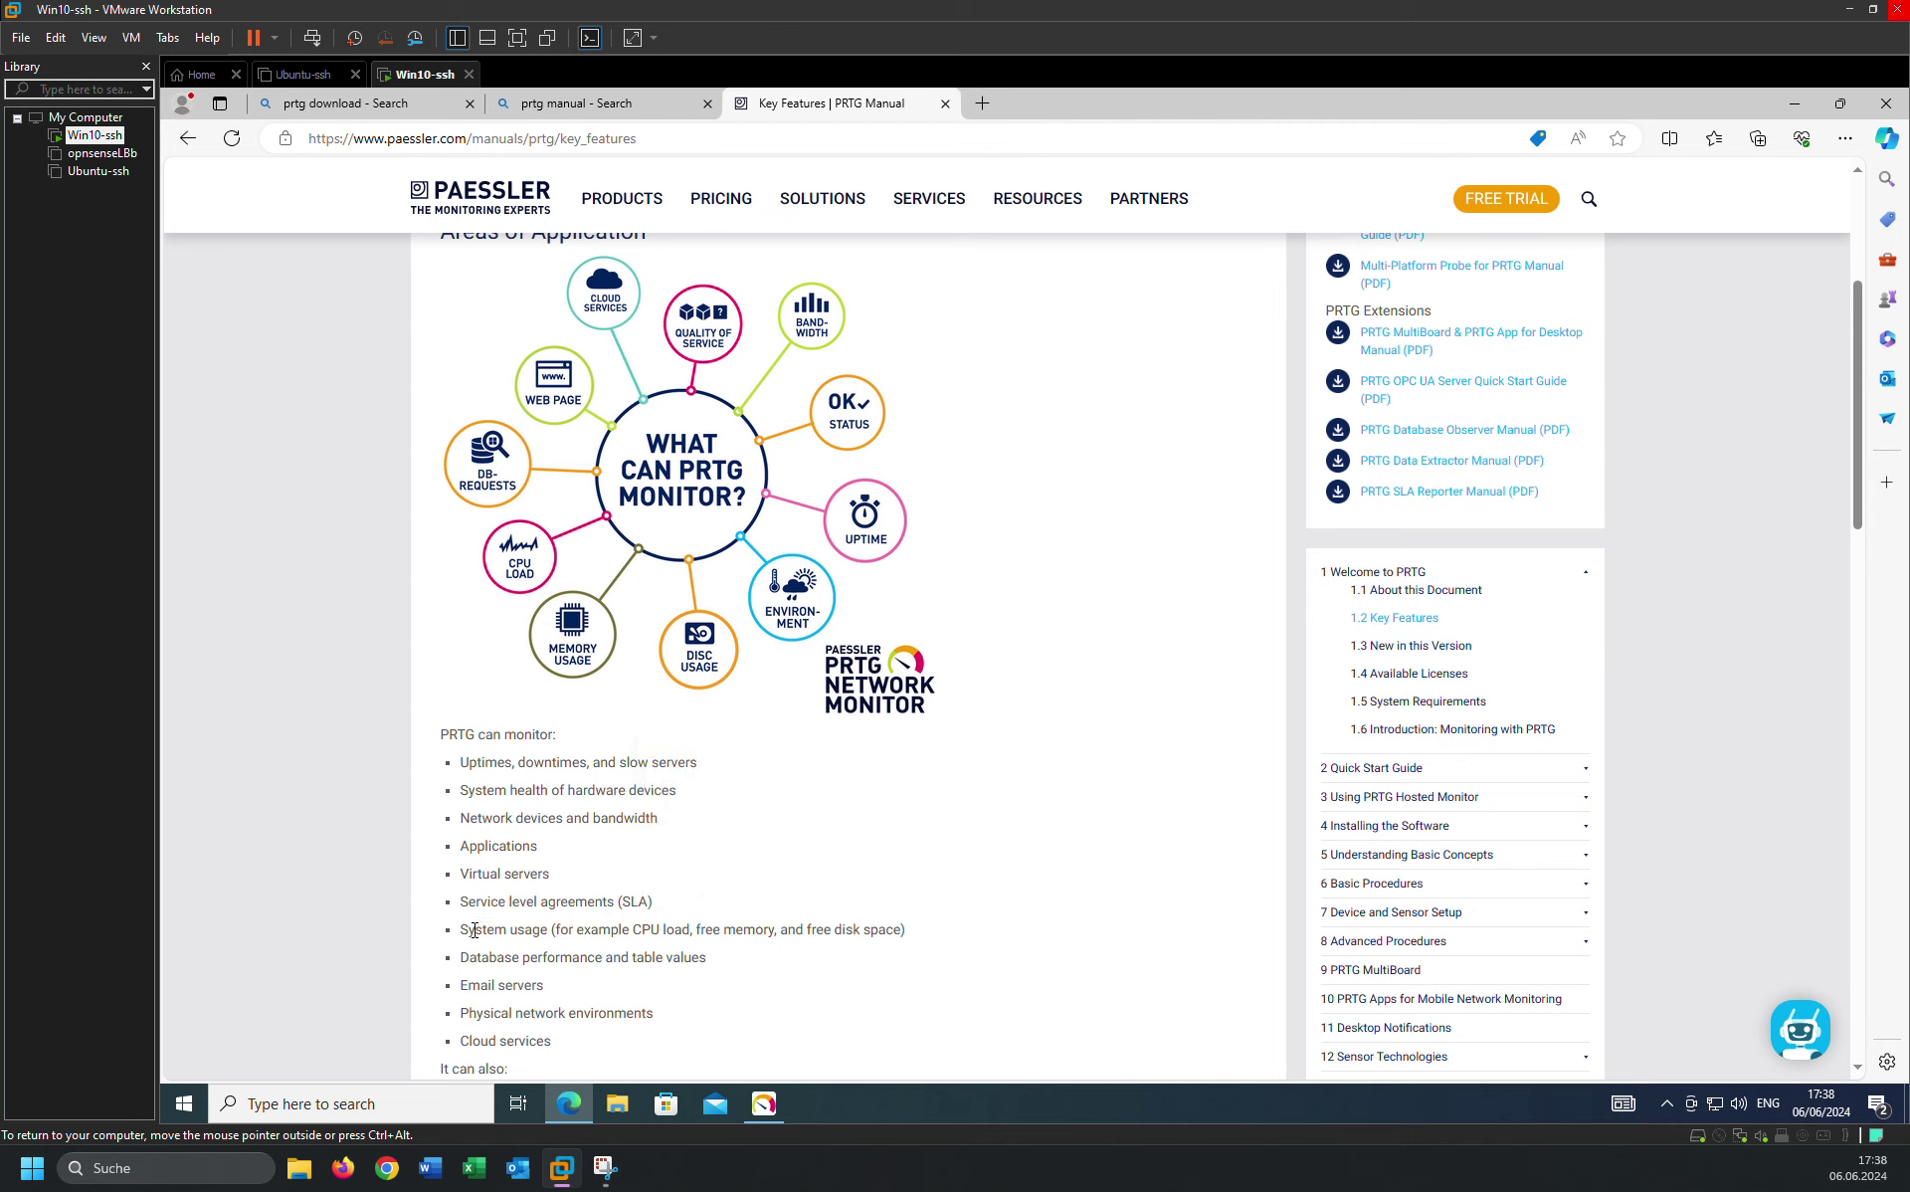
left_click_drag(474, 929, 557, 930)
left_click(480, 956)
double_click(500, 985)
Highlight the Physical network environments item, then continue to the New in this Version page.
scroll(552, 935, "down", 3)
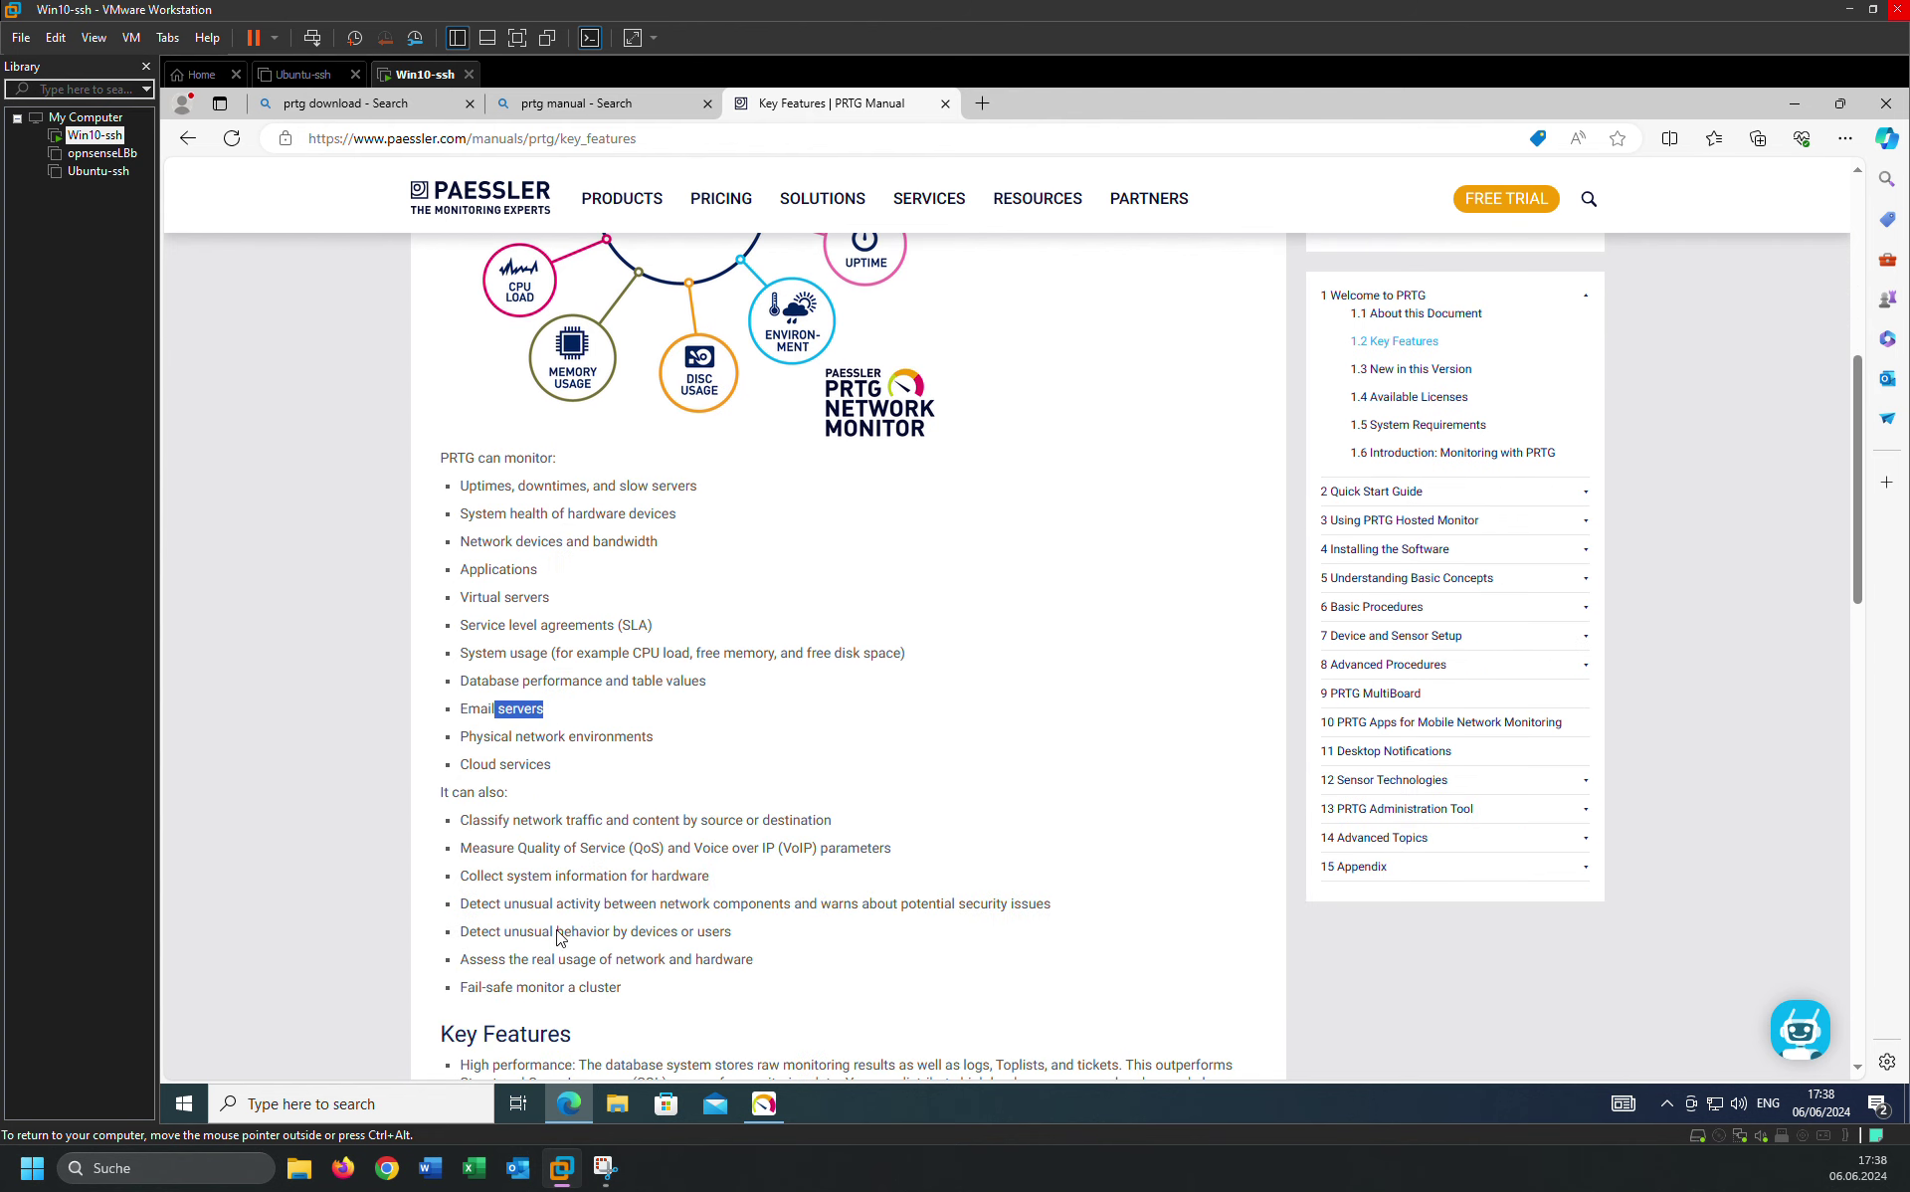
left_click(473, 732)
left_click_drag(474, 733, 671, 742)
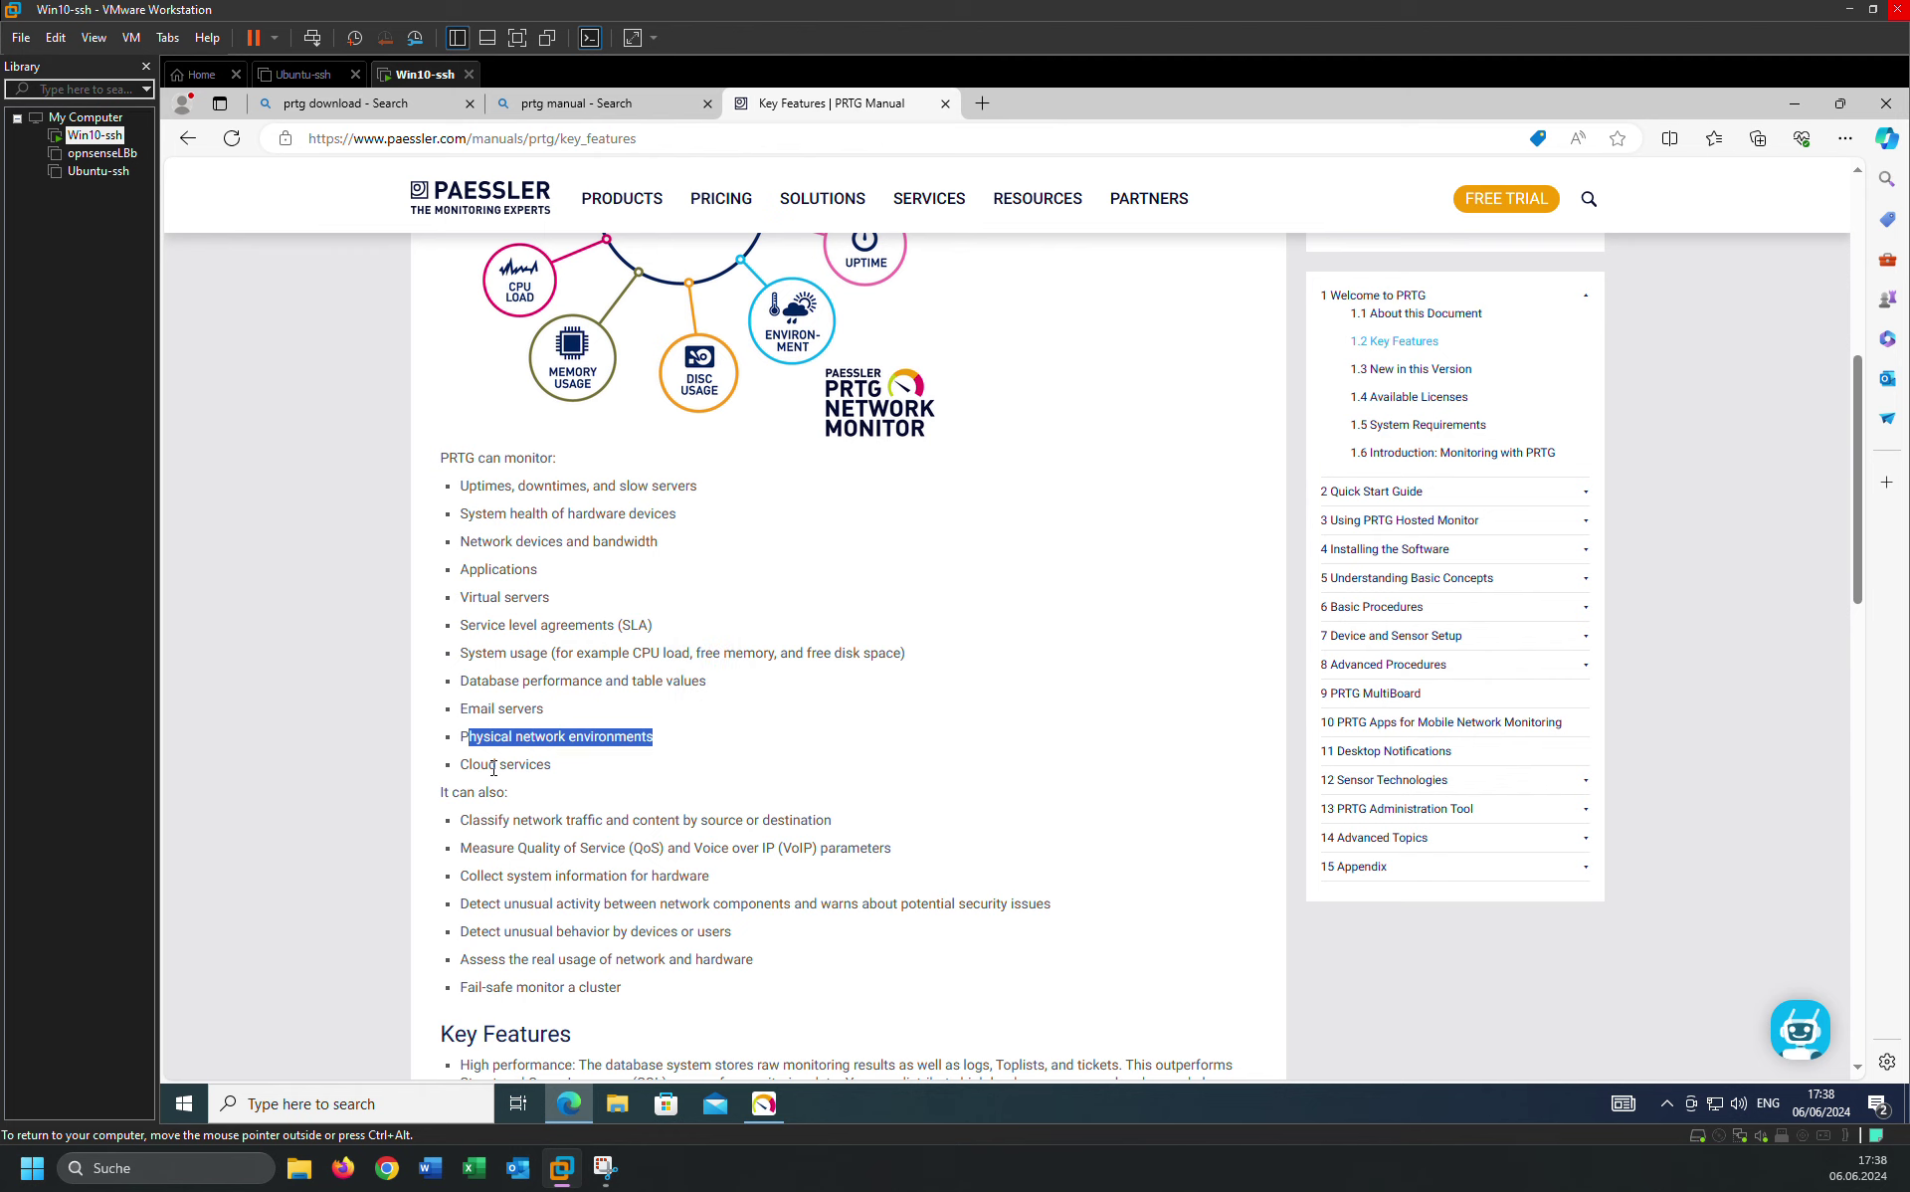
left_click_drag(493, 768, 587, 774)
scroll(722, 917, "down", 3)
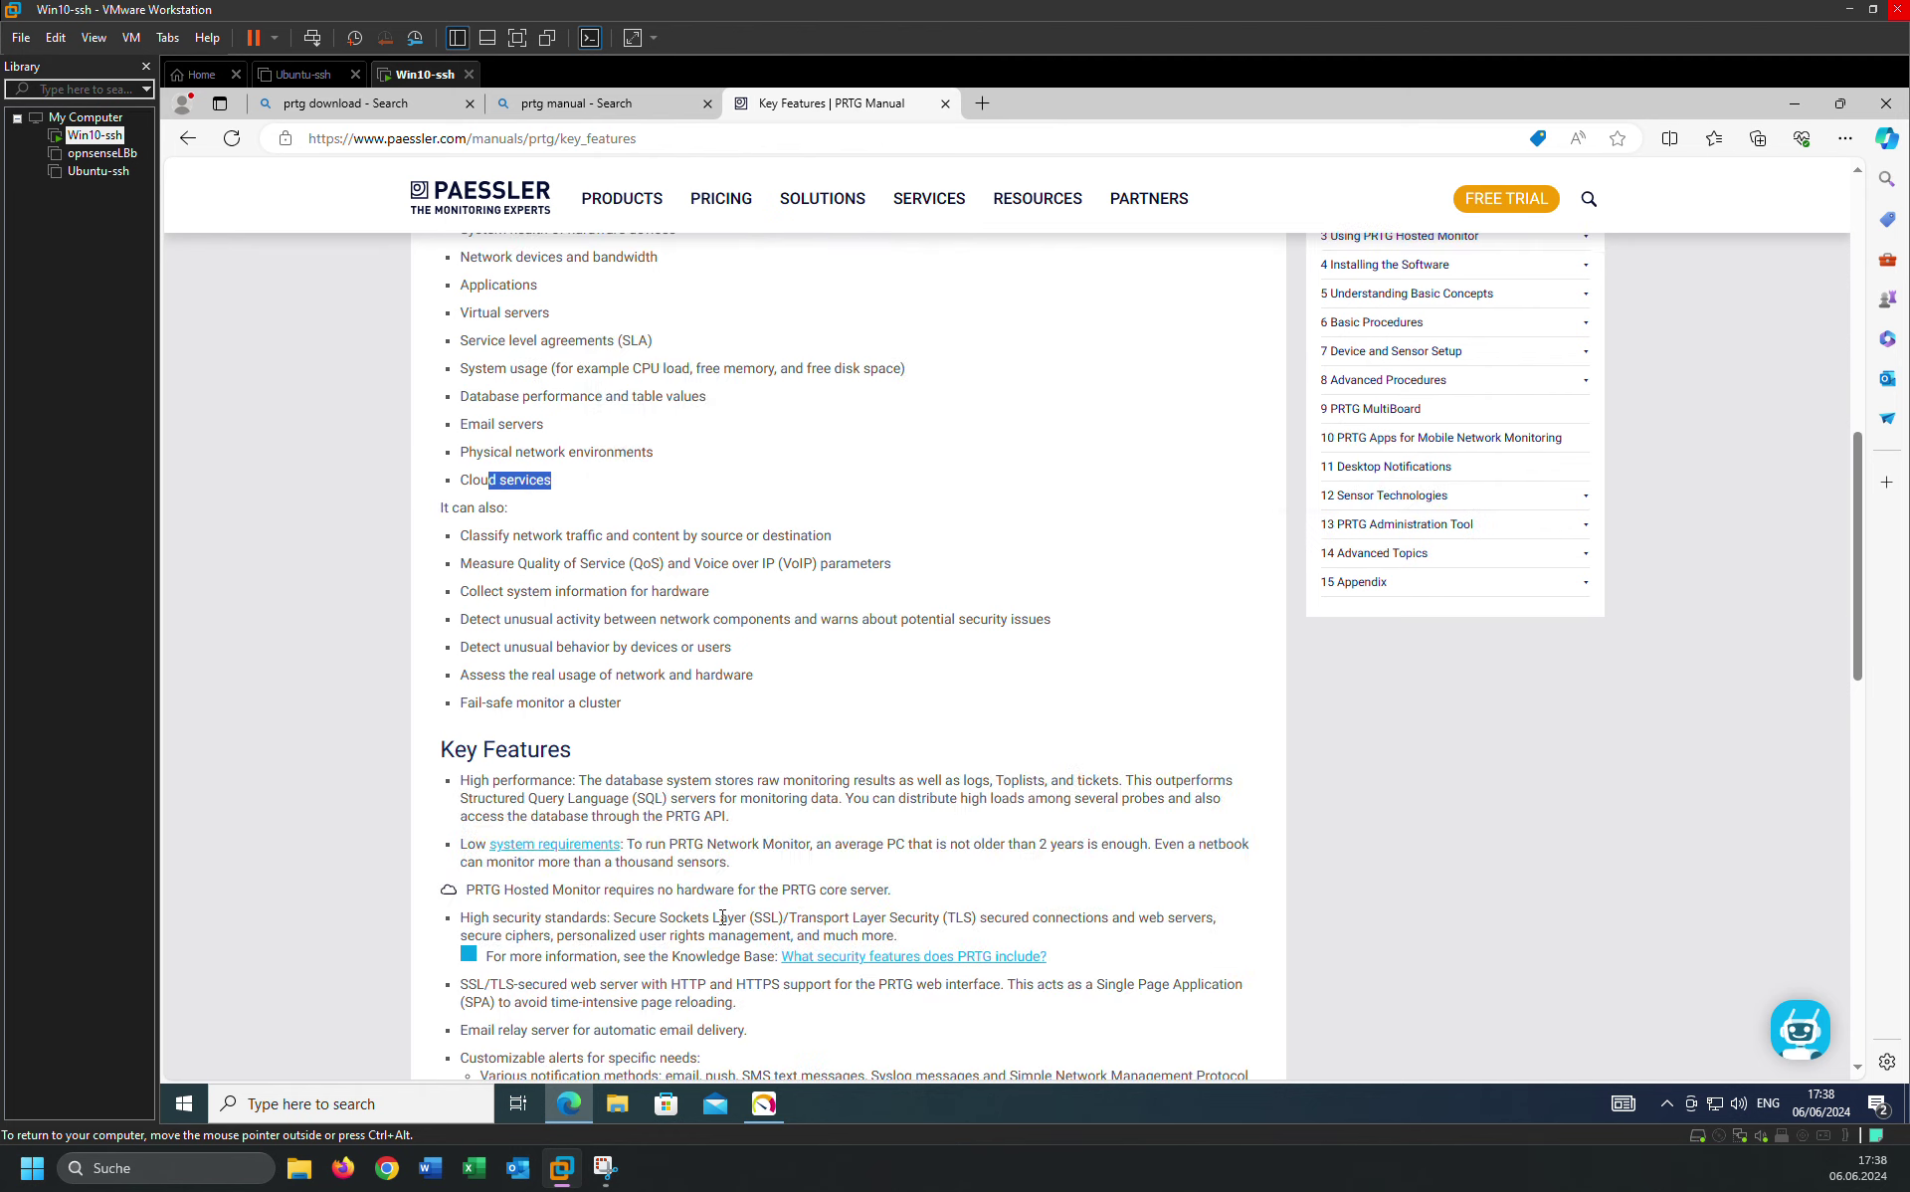
scroll(722, 917, "down", 12)
left_click(1186, 616)
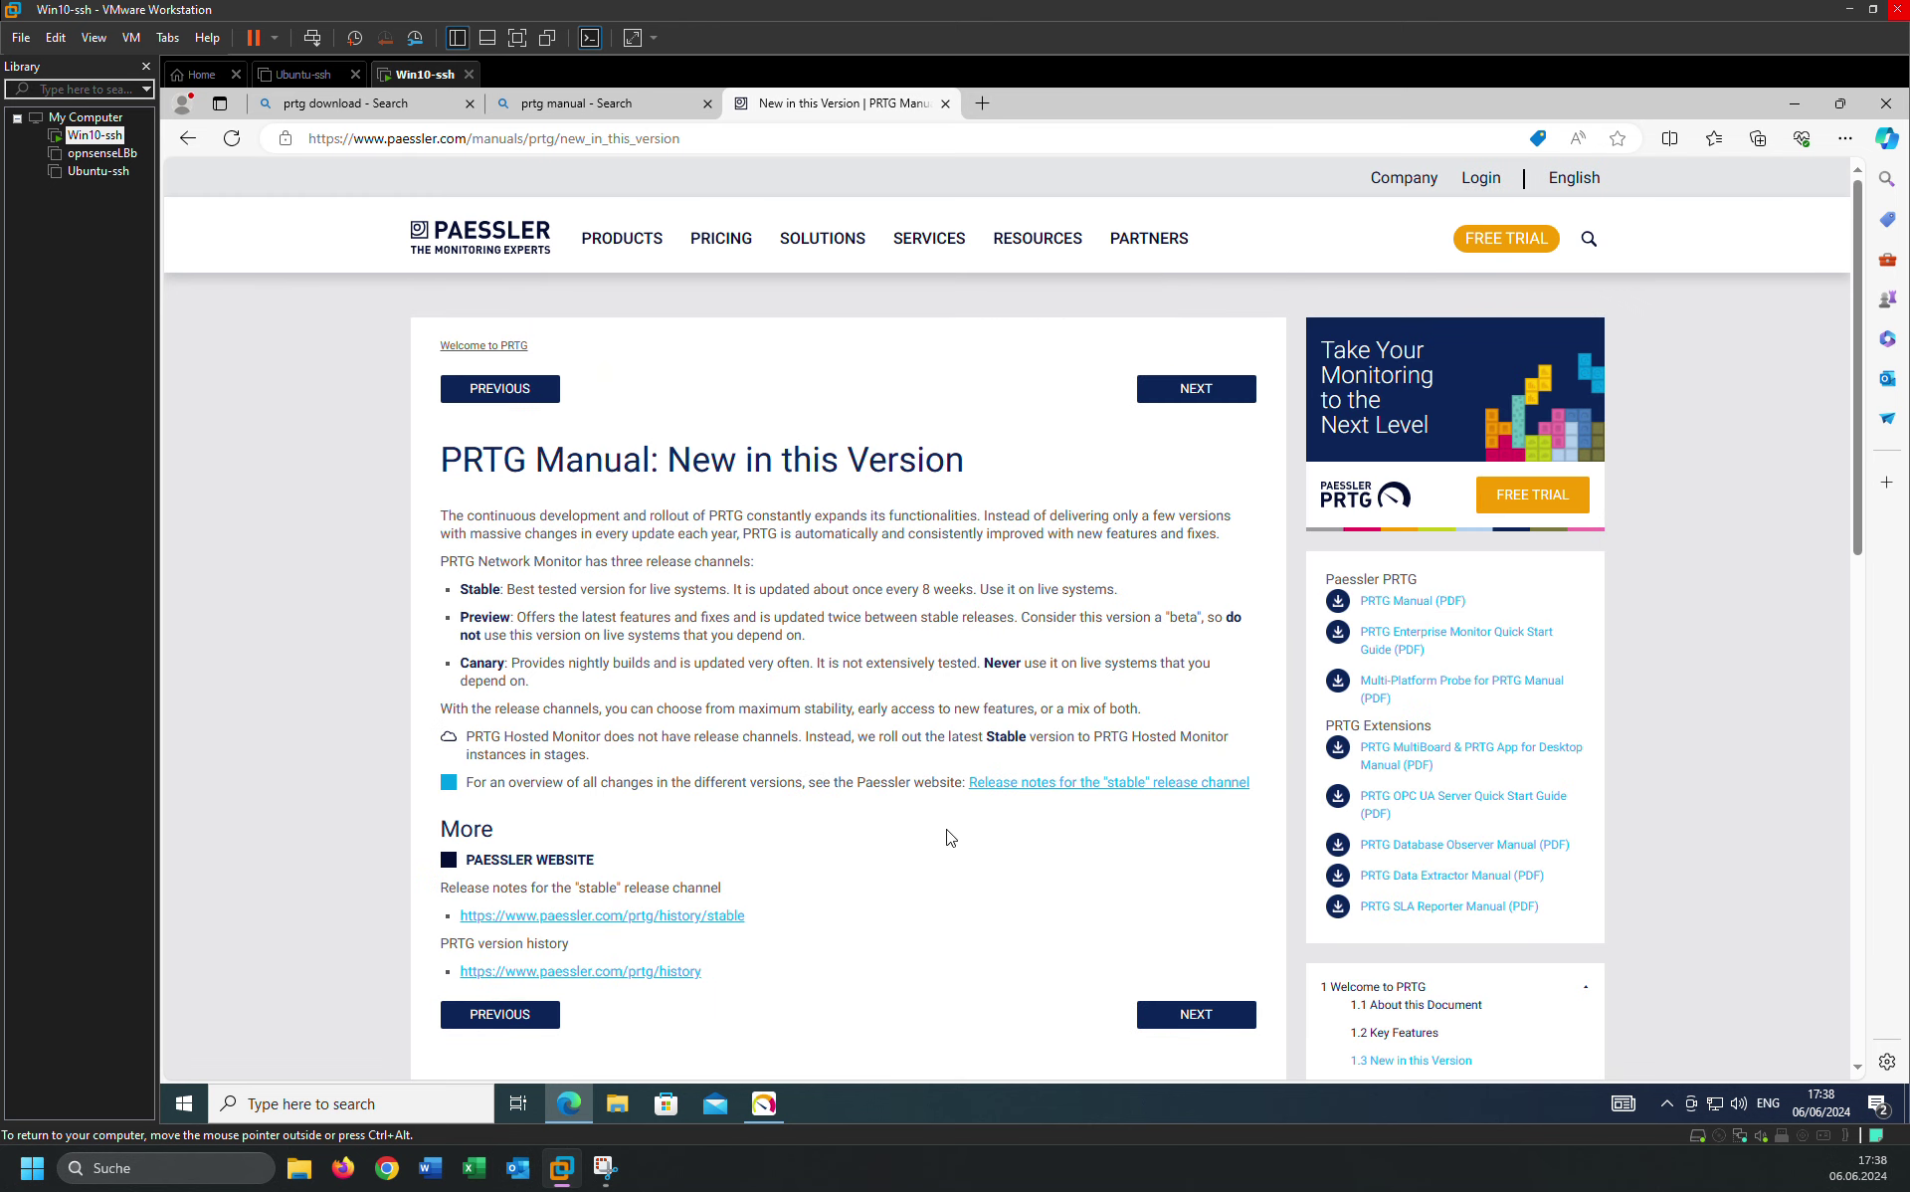
Open Available Licenses and highlight the Trial and Freeware edition labels.
left_click(1160, 1016)
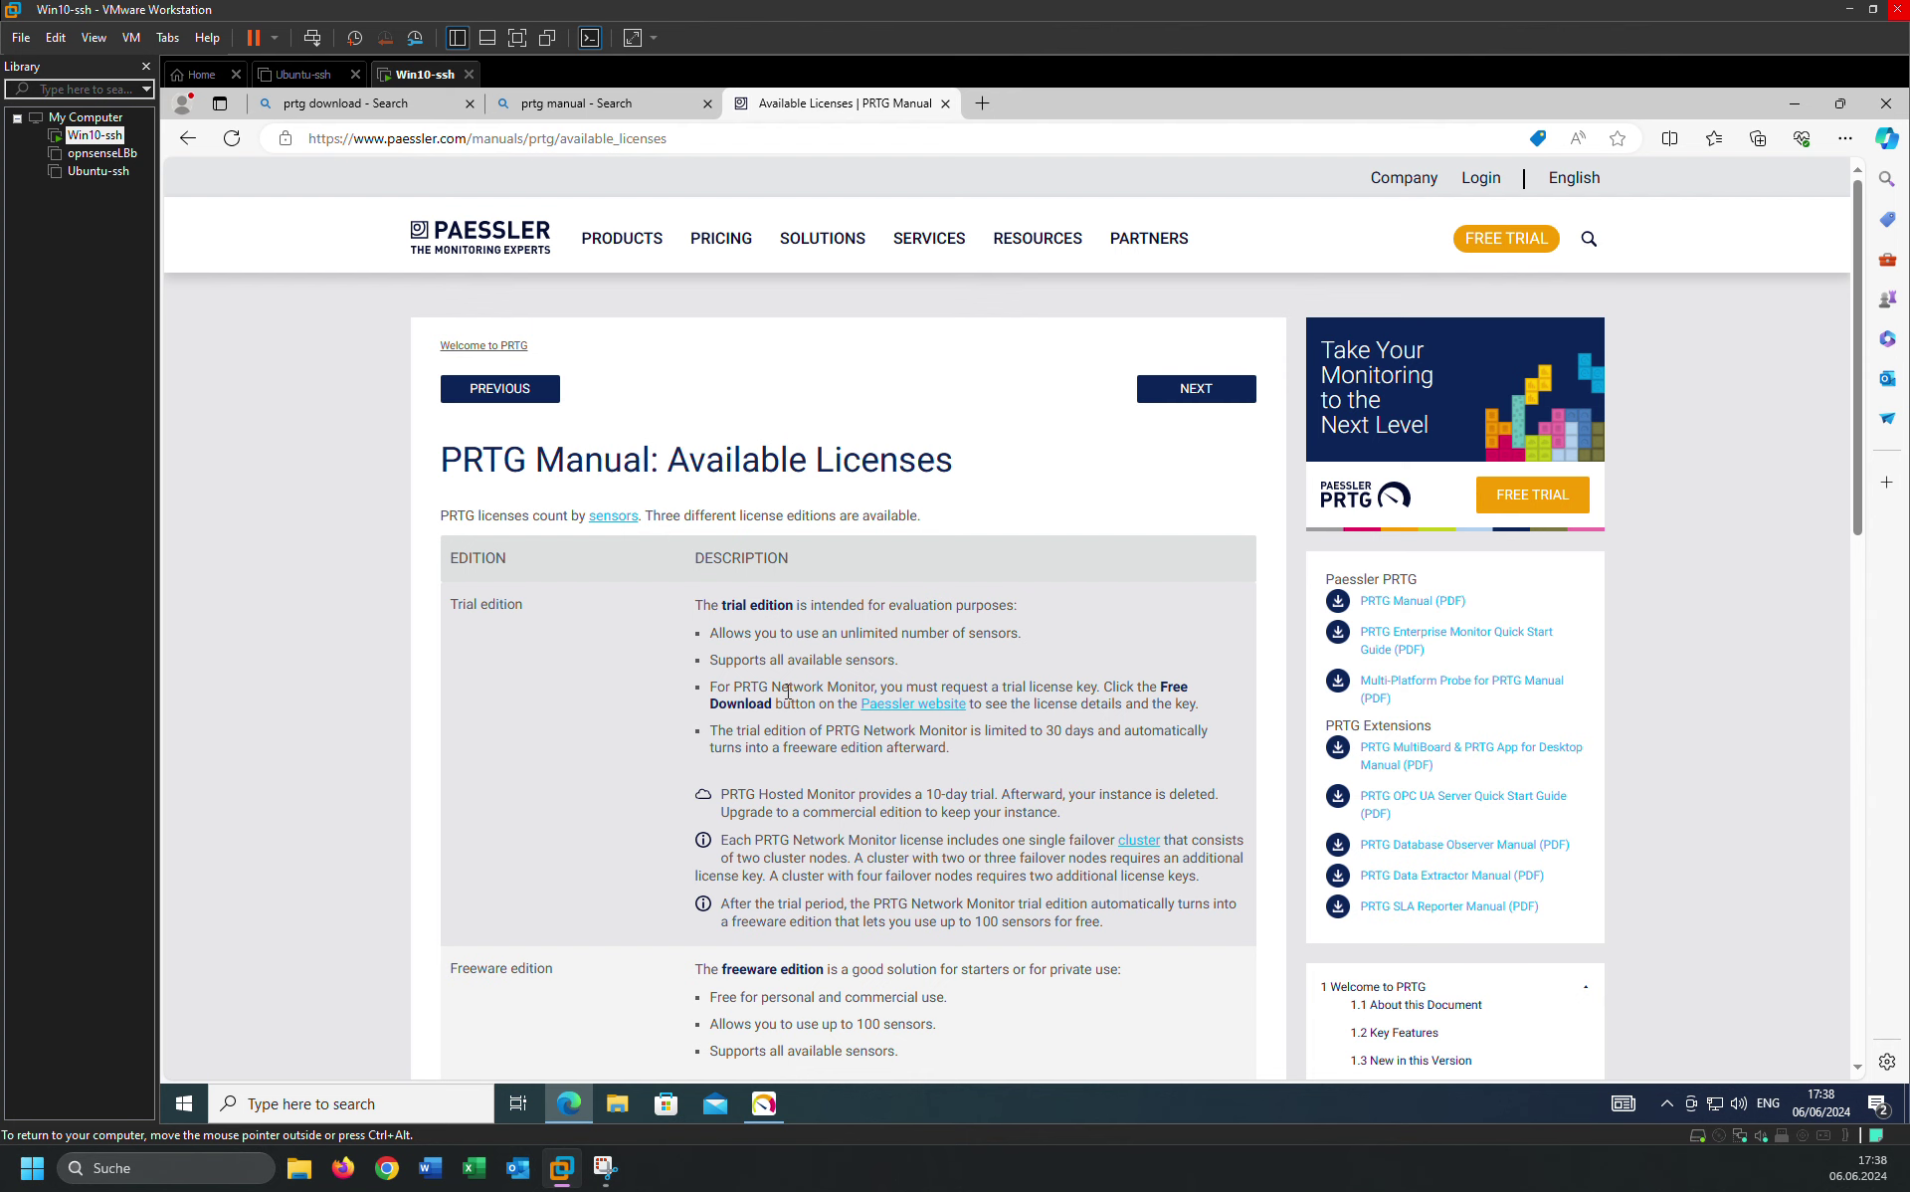
scroll(597, 497, "down", 2)
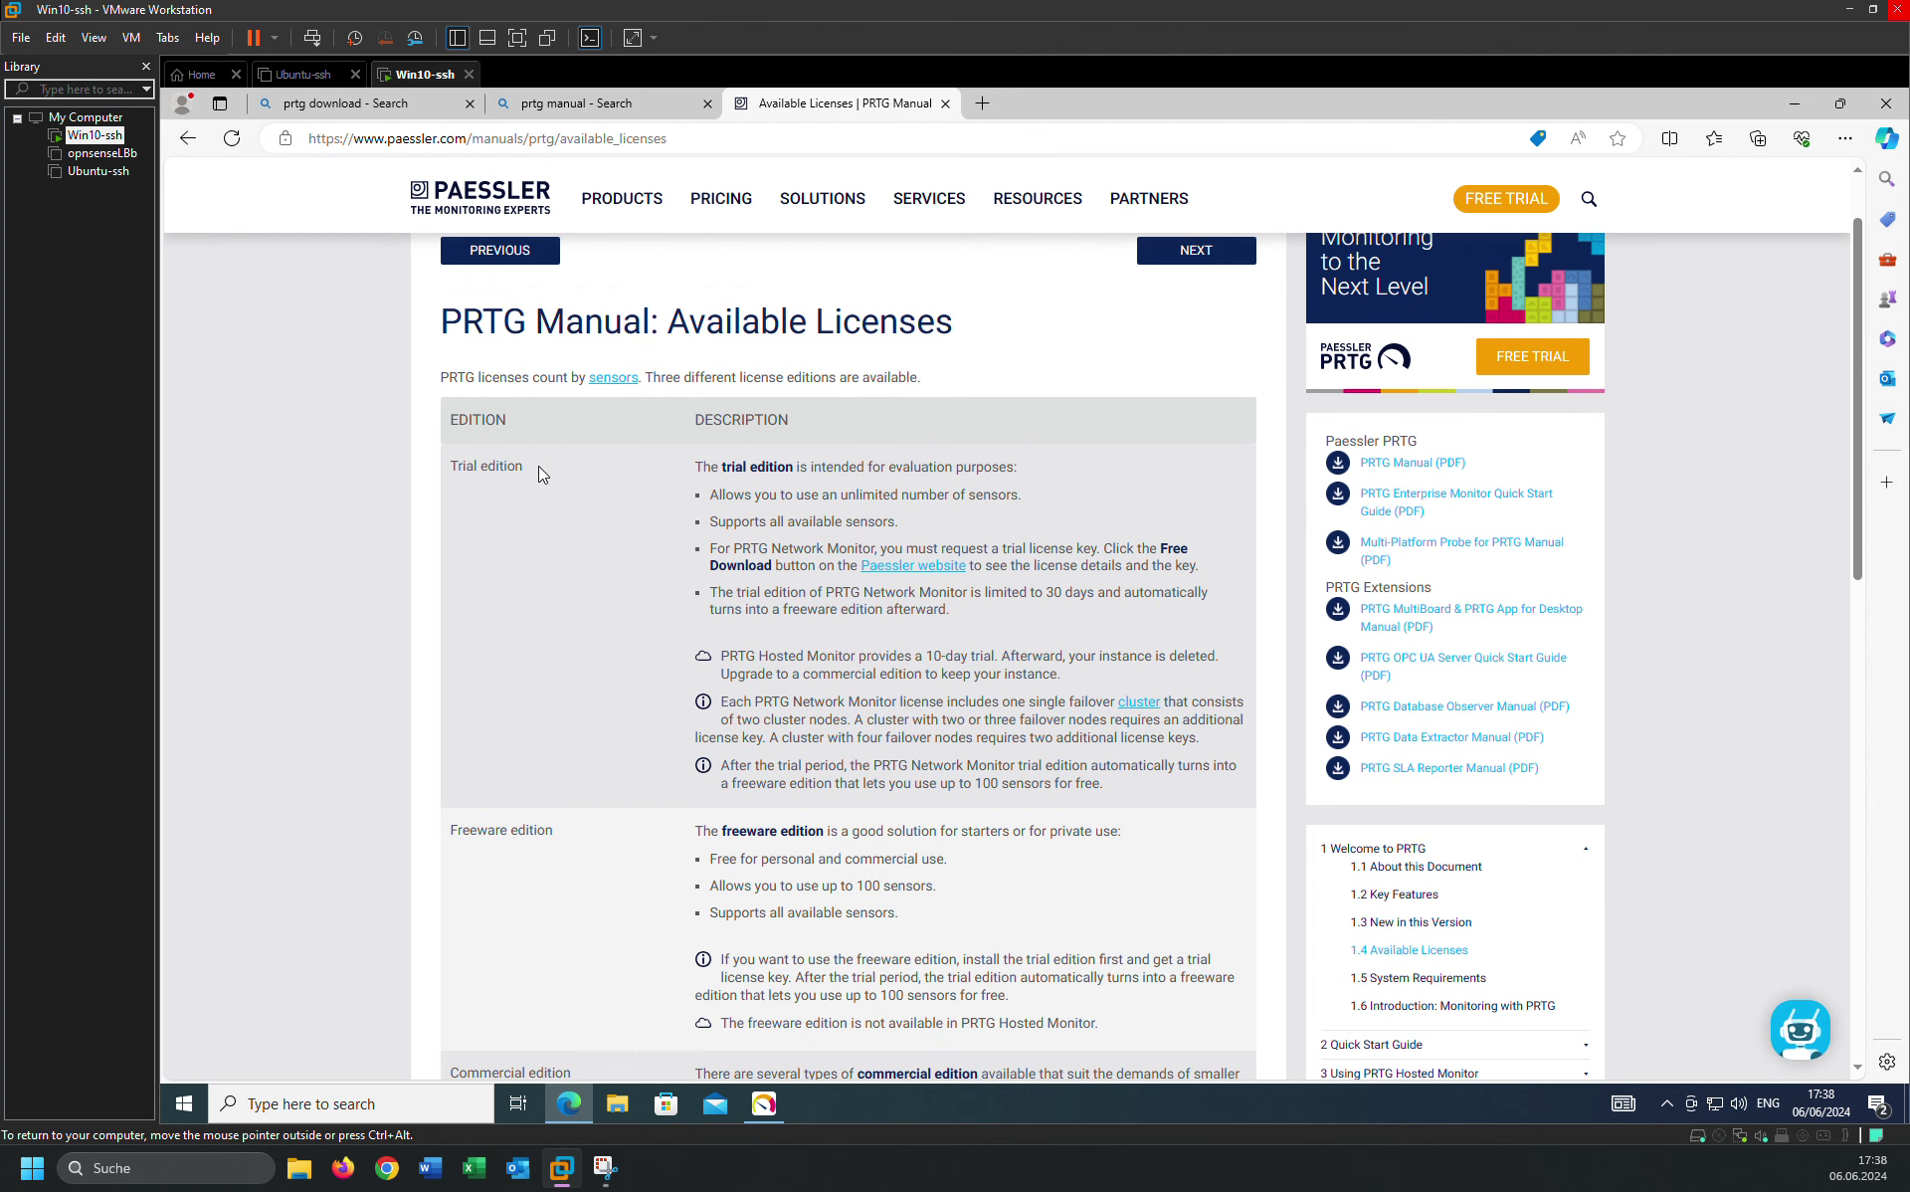
left_click_drag(539, 465, 448, 468)
left_click_drag(554, 831, 452, 808)
scroll(446, 846, "down", 3)
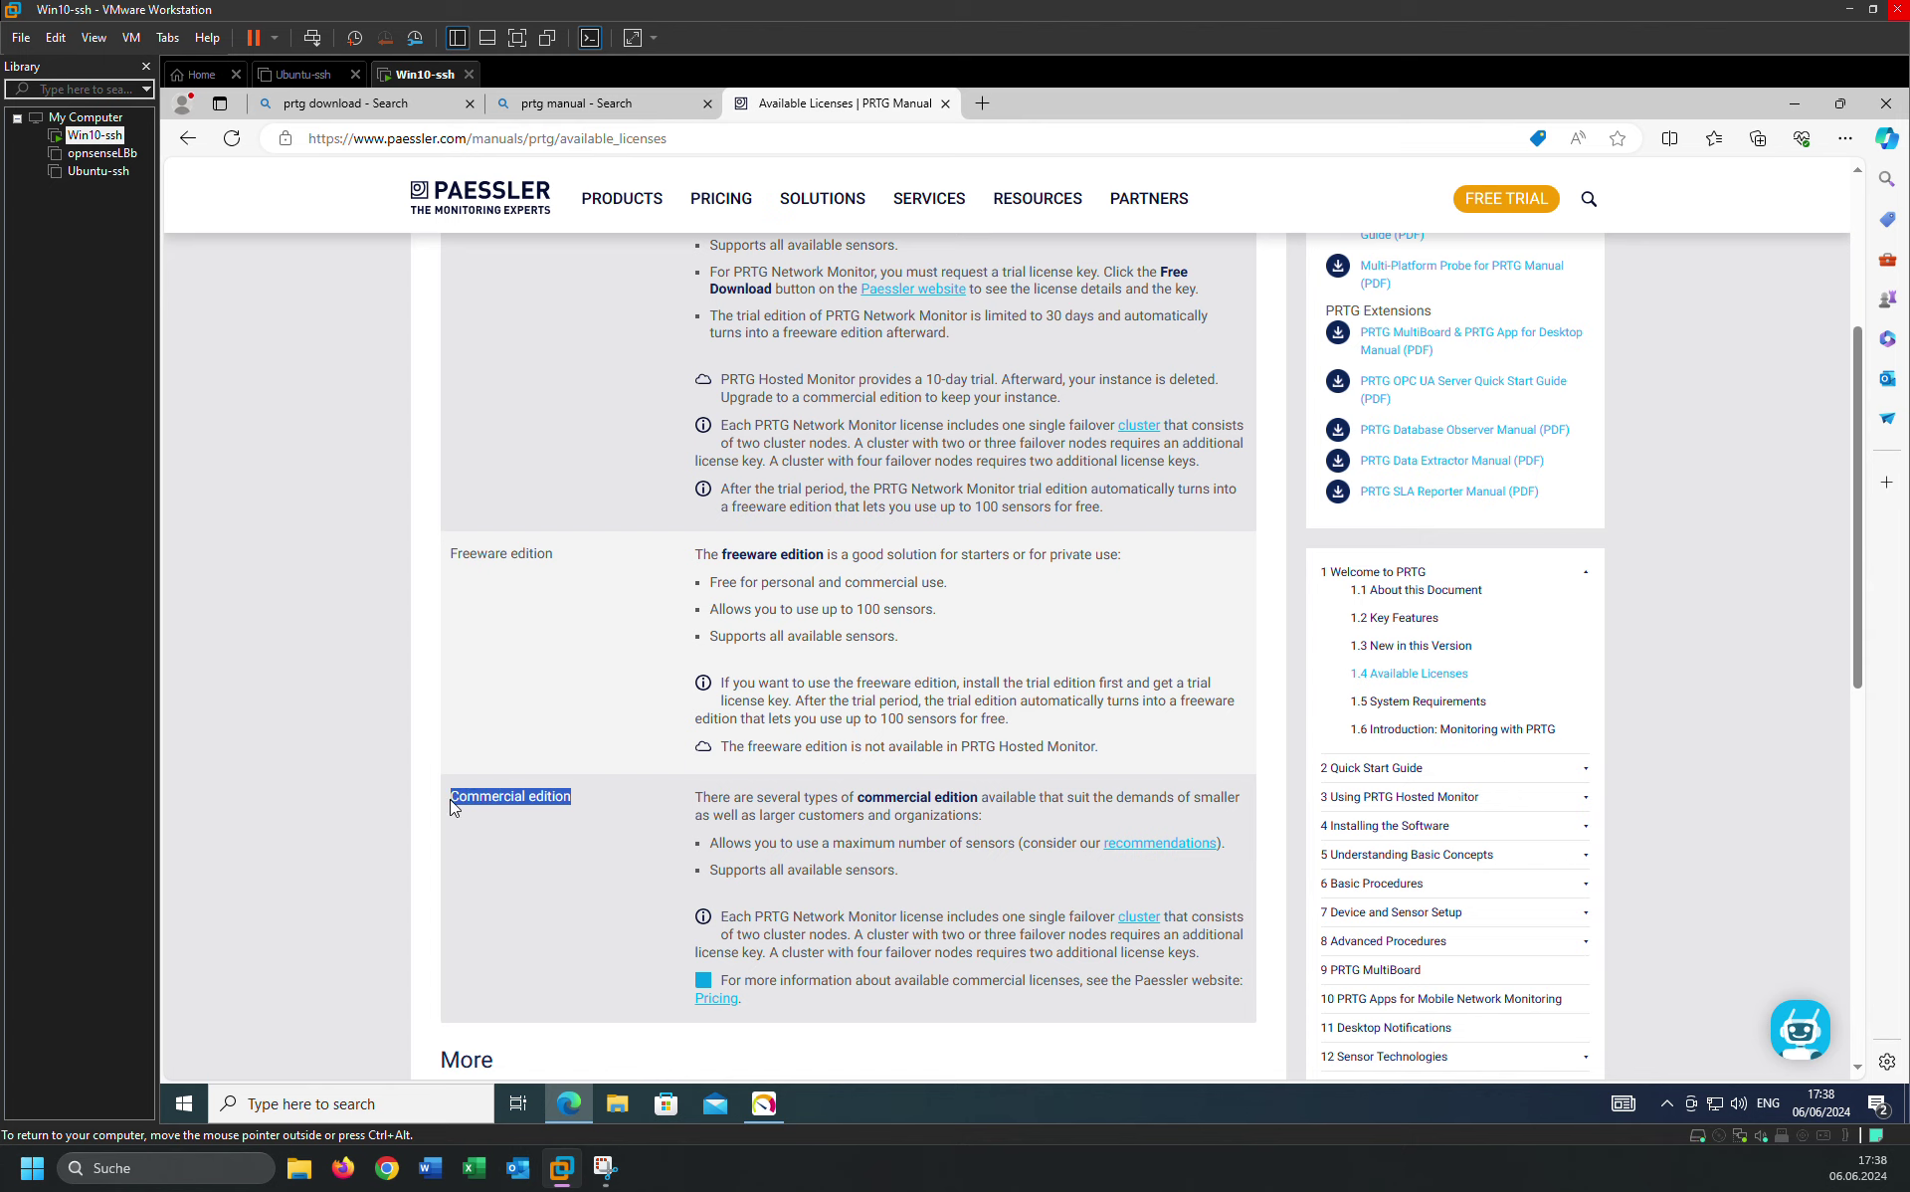
scroll(515, 707, "up", 5)
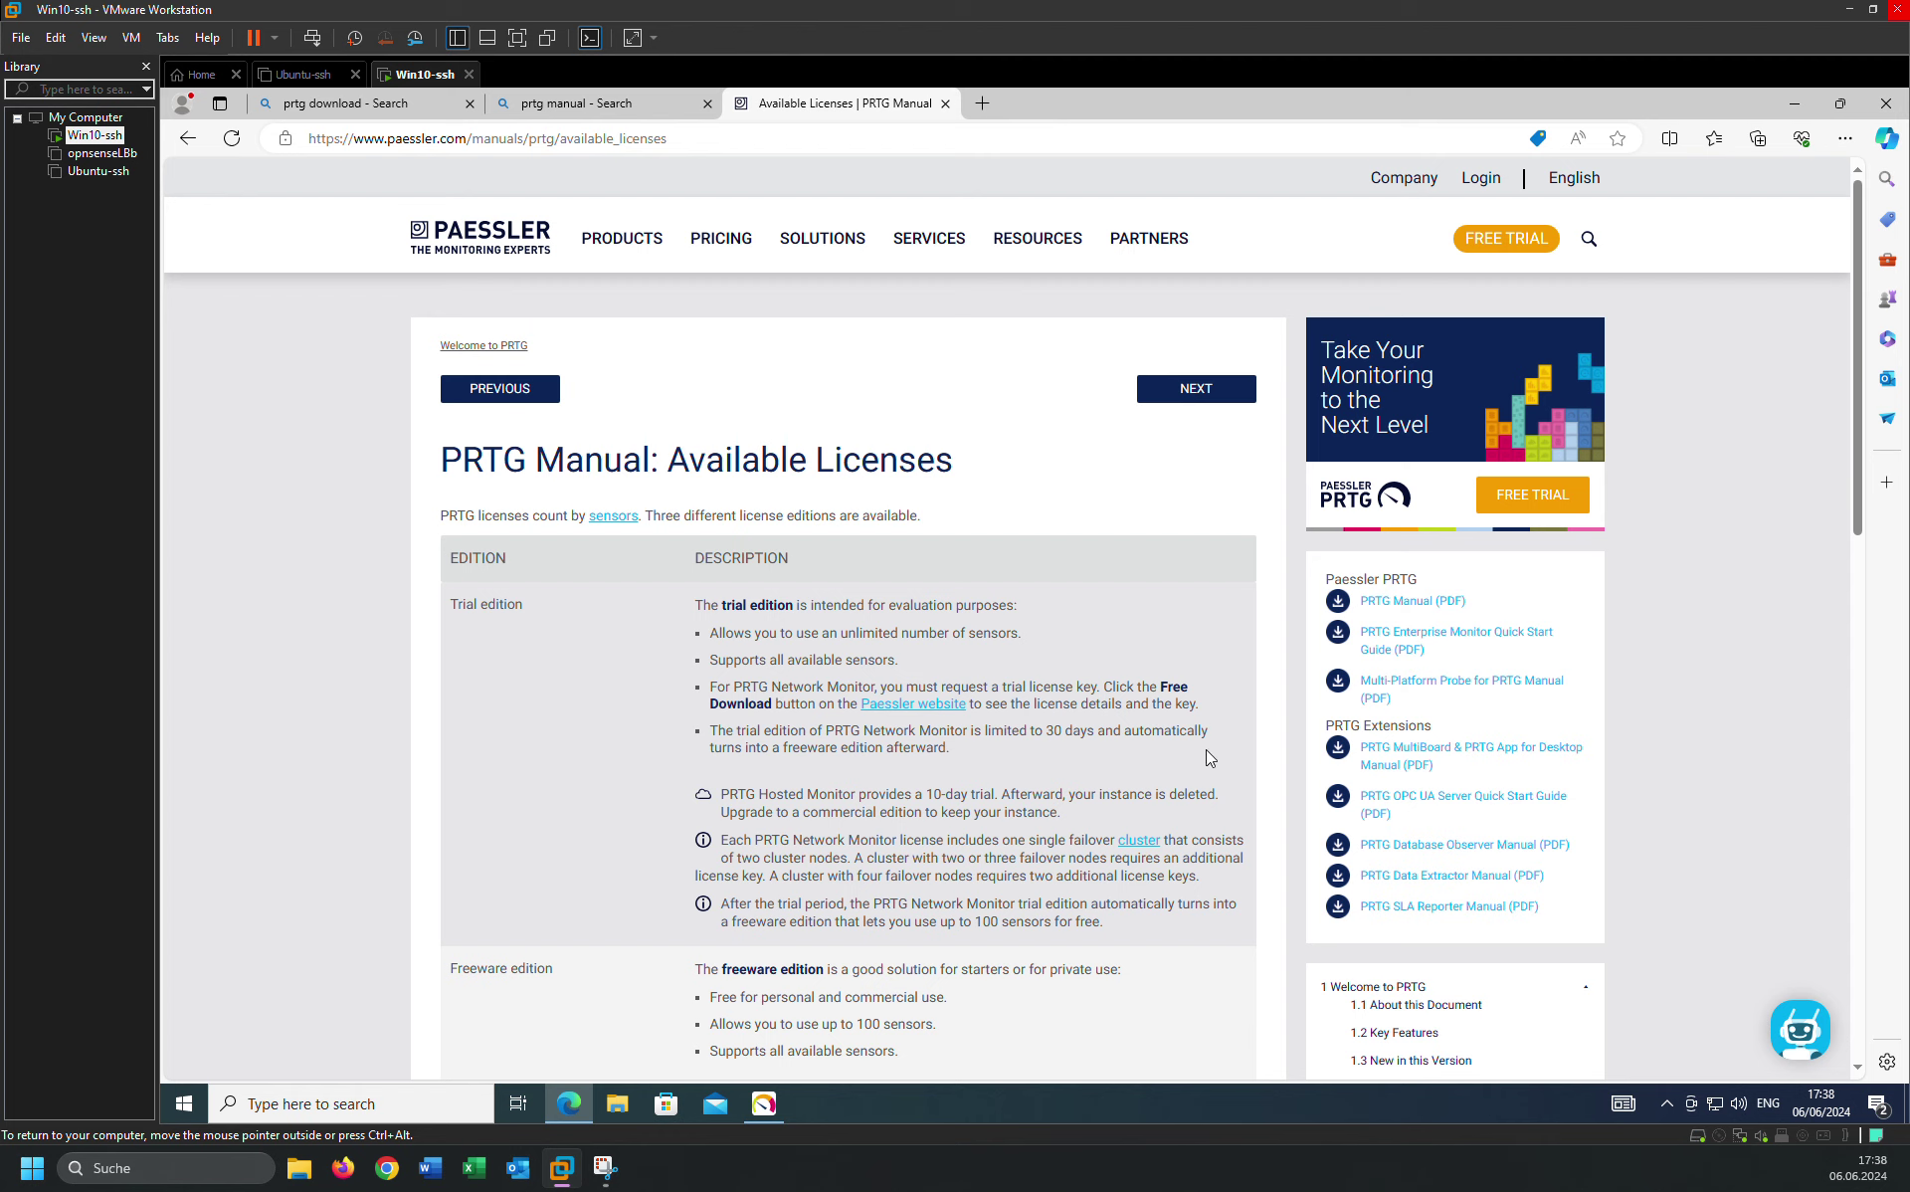
Scroll down to the Commercial editions, then switch to the PRTG setup's e-mail page.
scroll(684, 797, "down", 2)
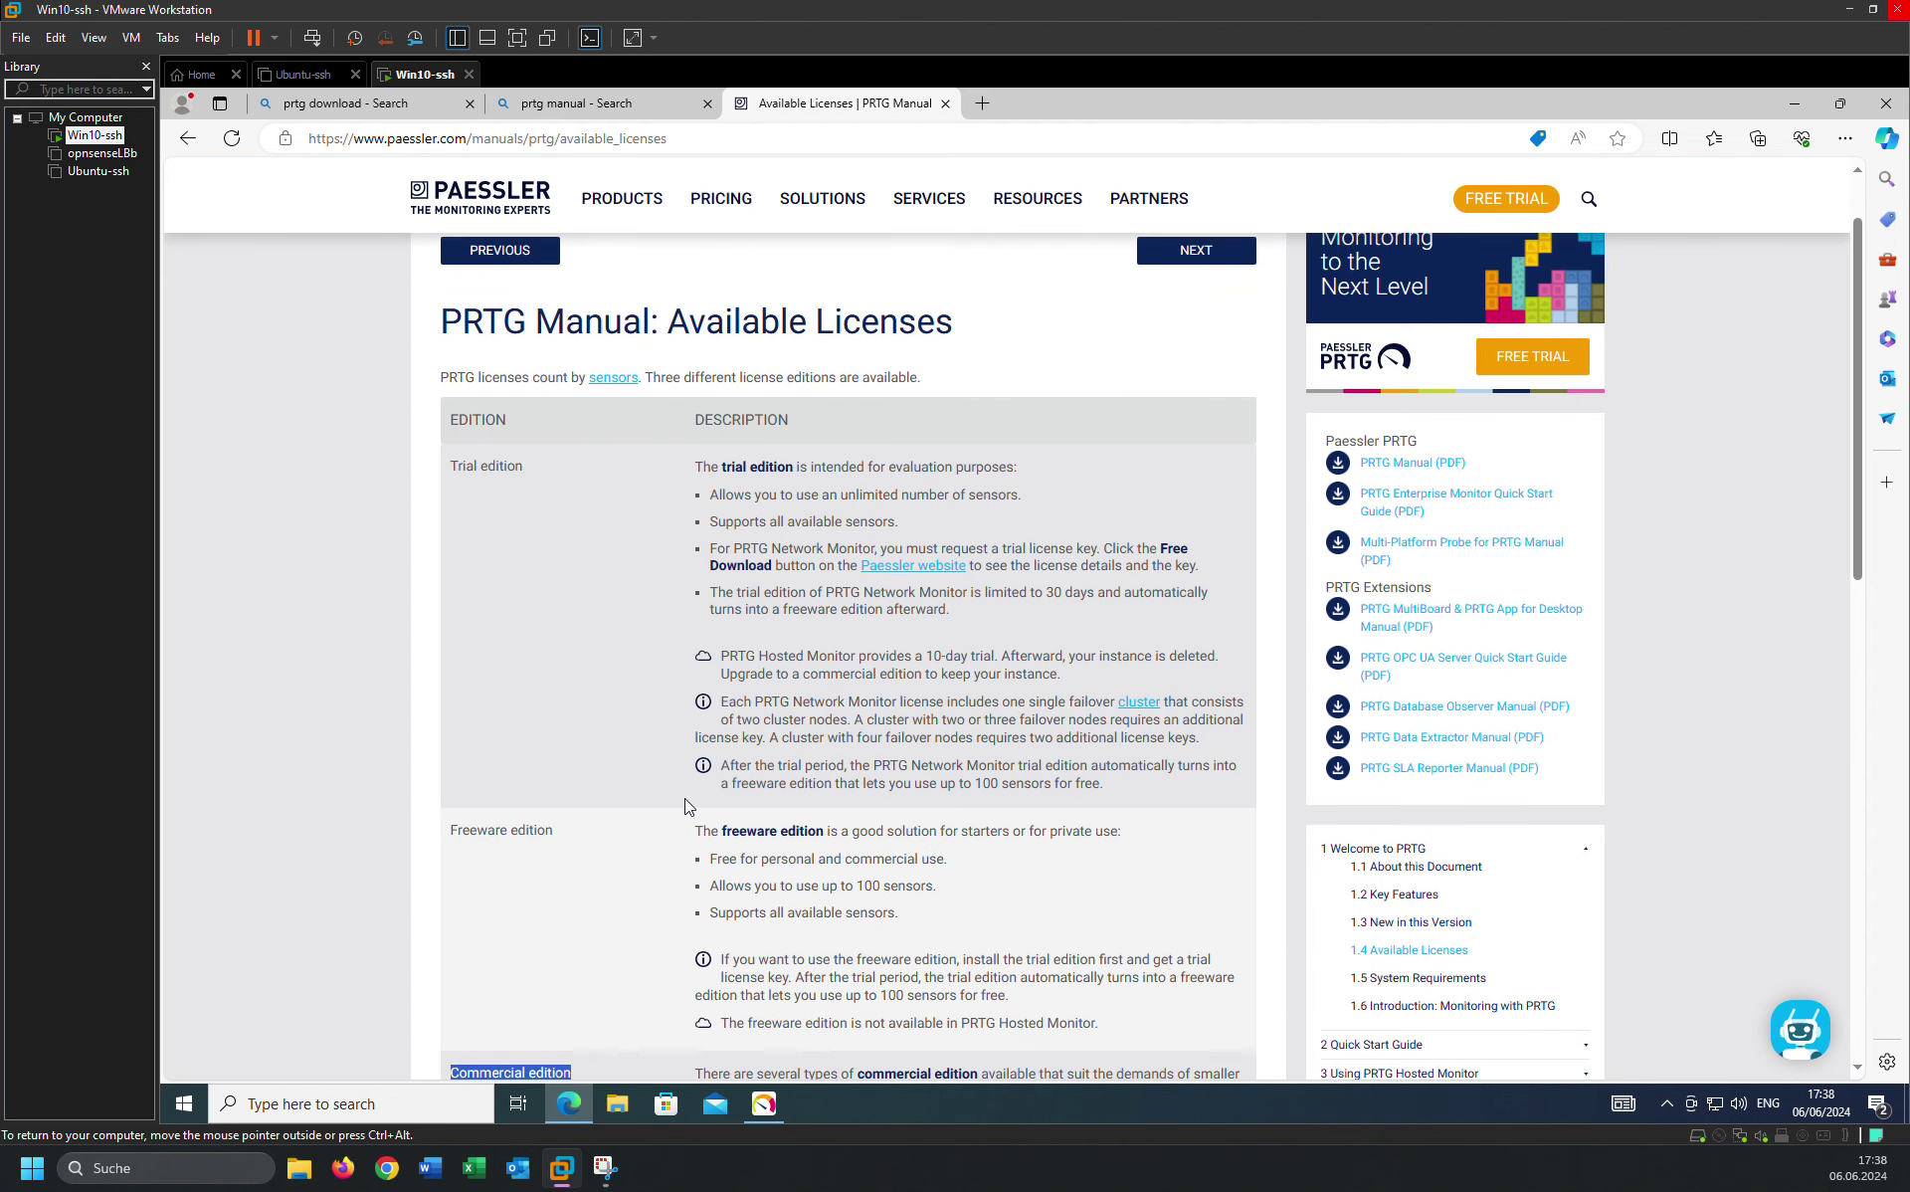
scroll(497, 823, "down", 5)
left_click_drag(497, 418, 600, 426)
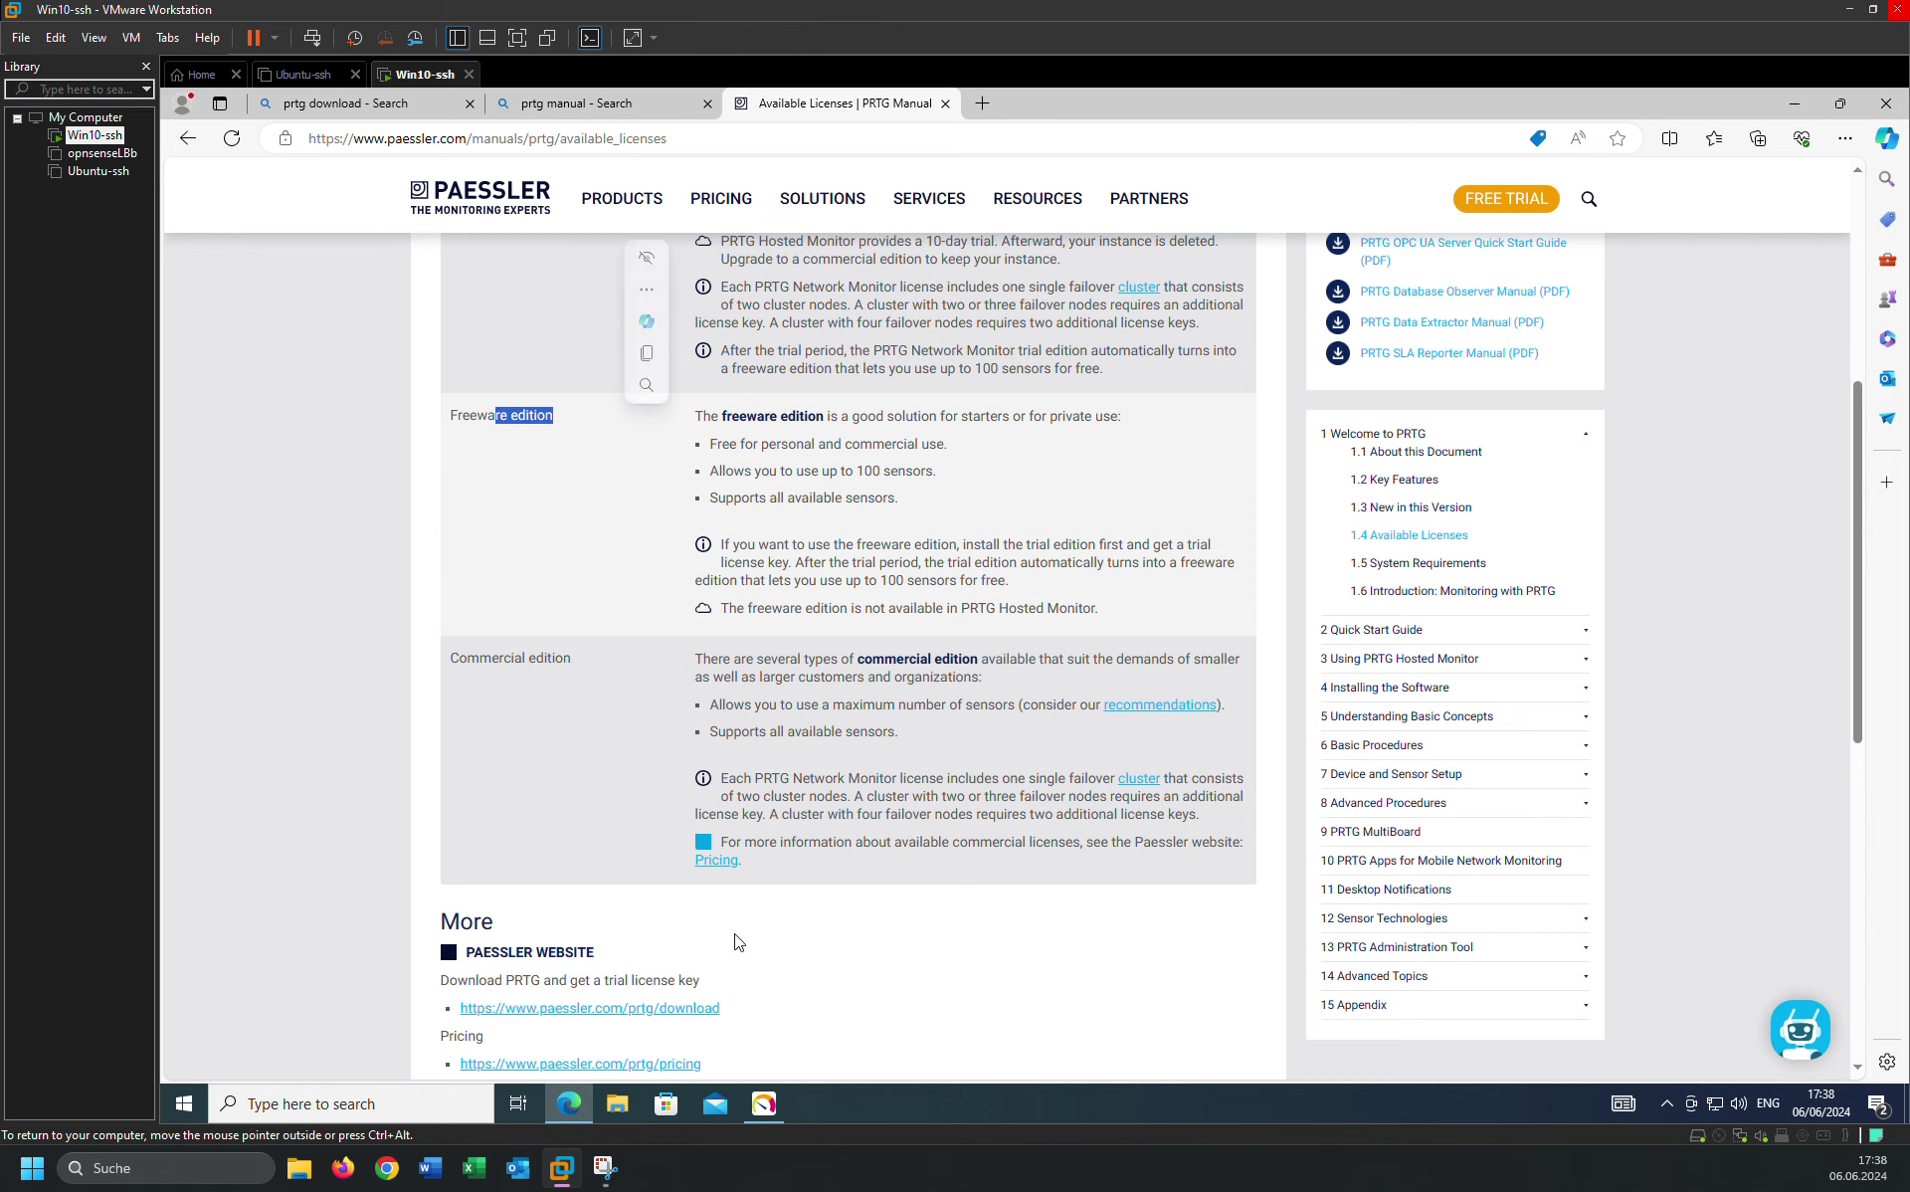
left_click(764, 1107)
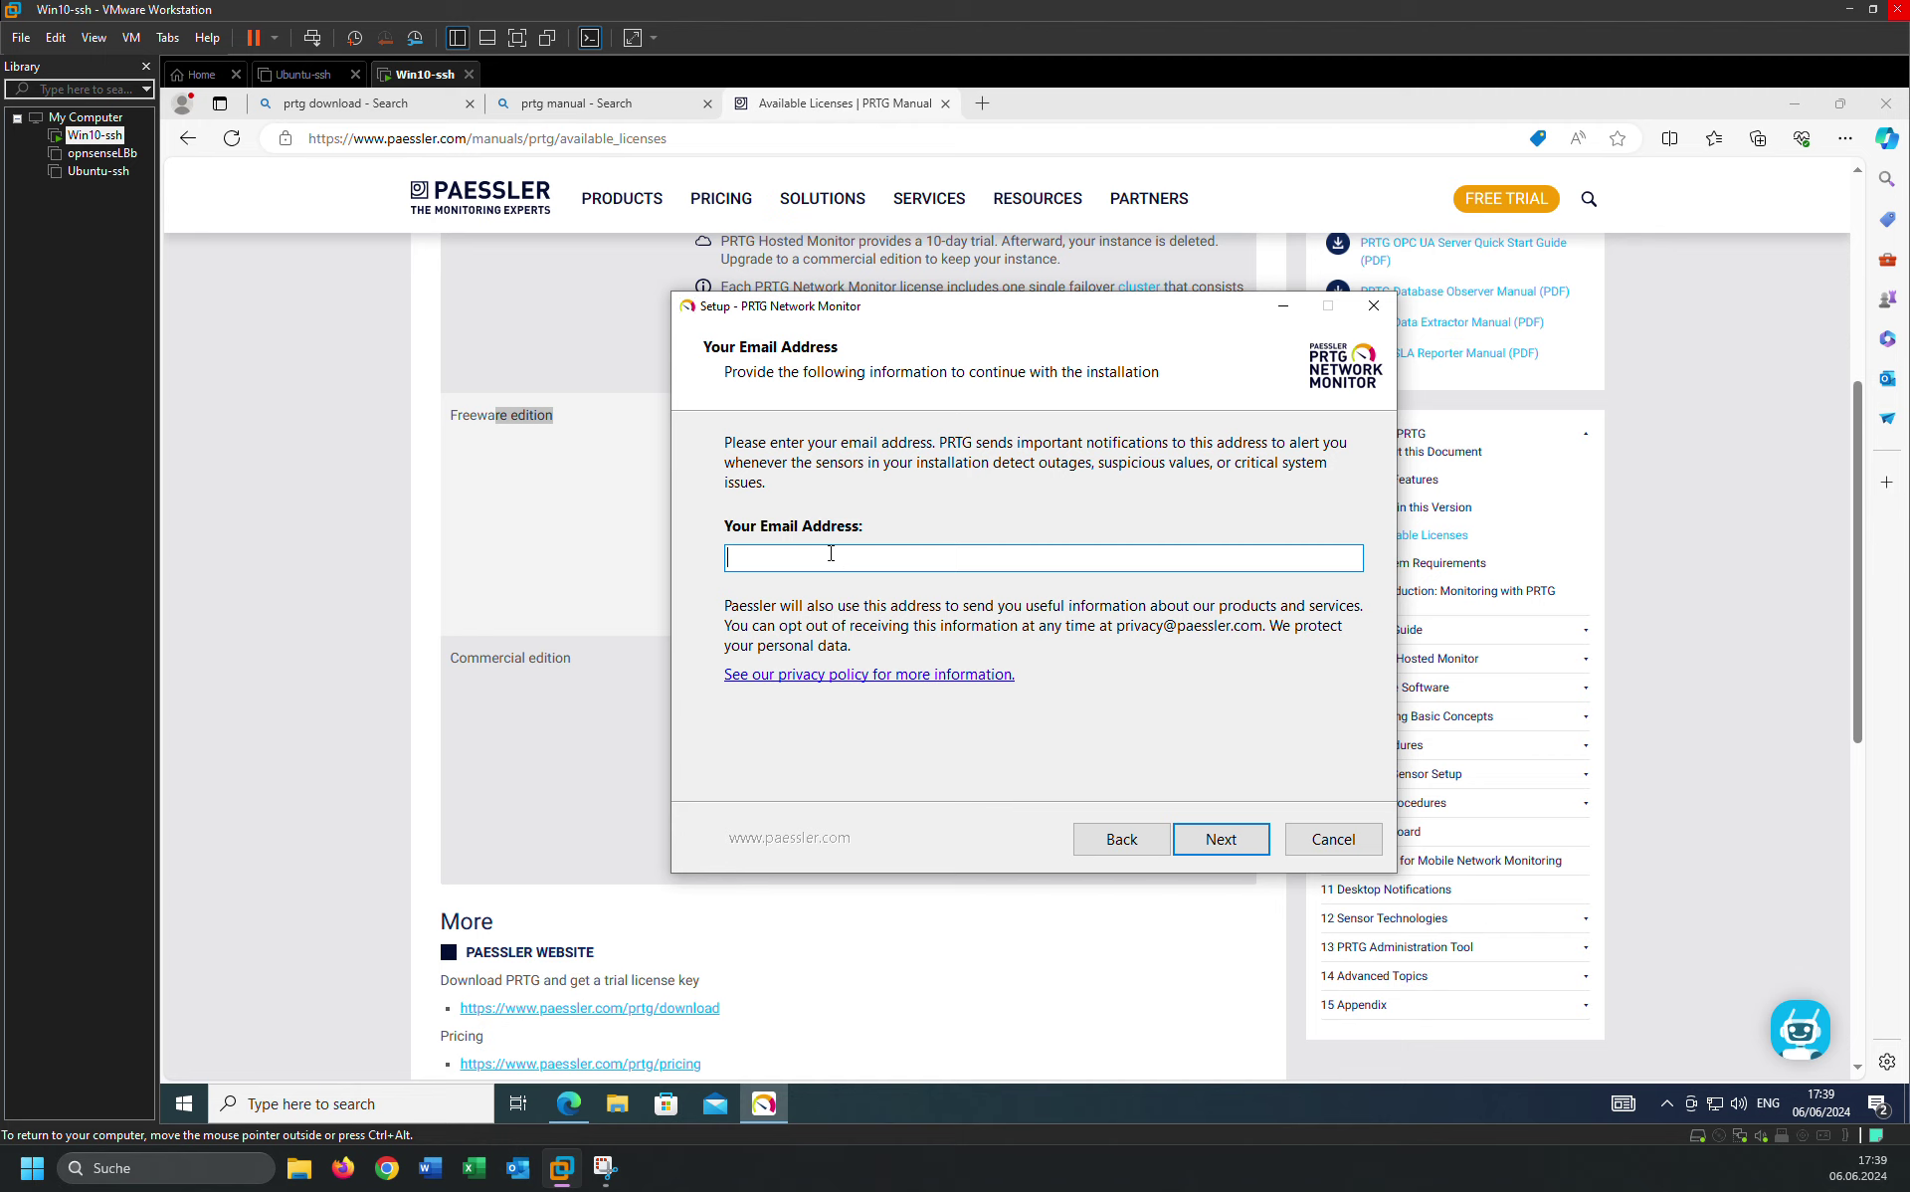
Enter the administrator's e-mail address in setup, continue, then switch back to the manual.
left_click(1218, 844)
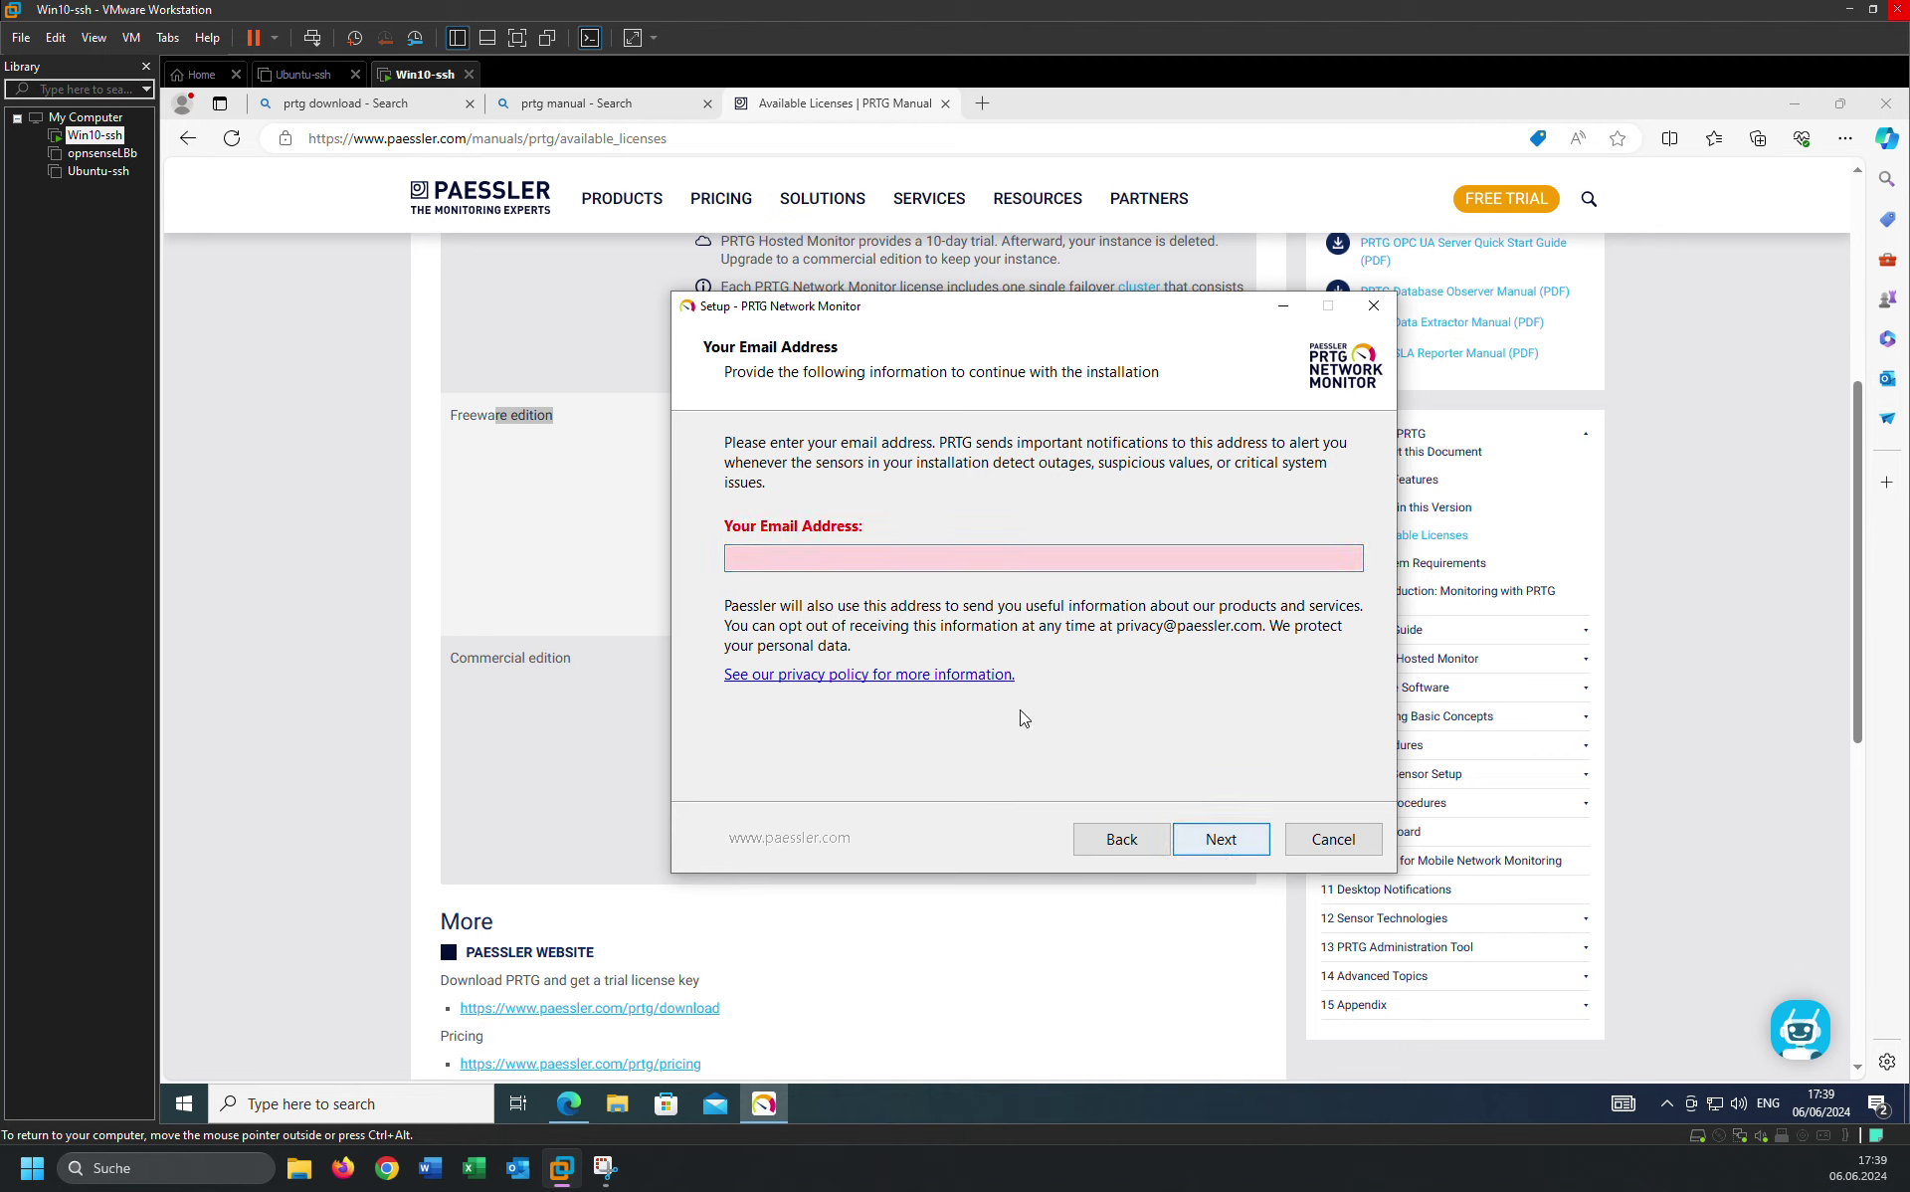
left_click(762, 567)
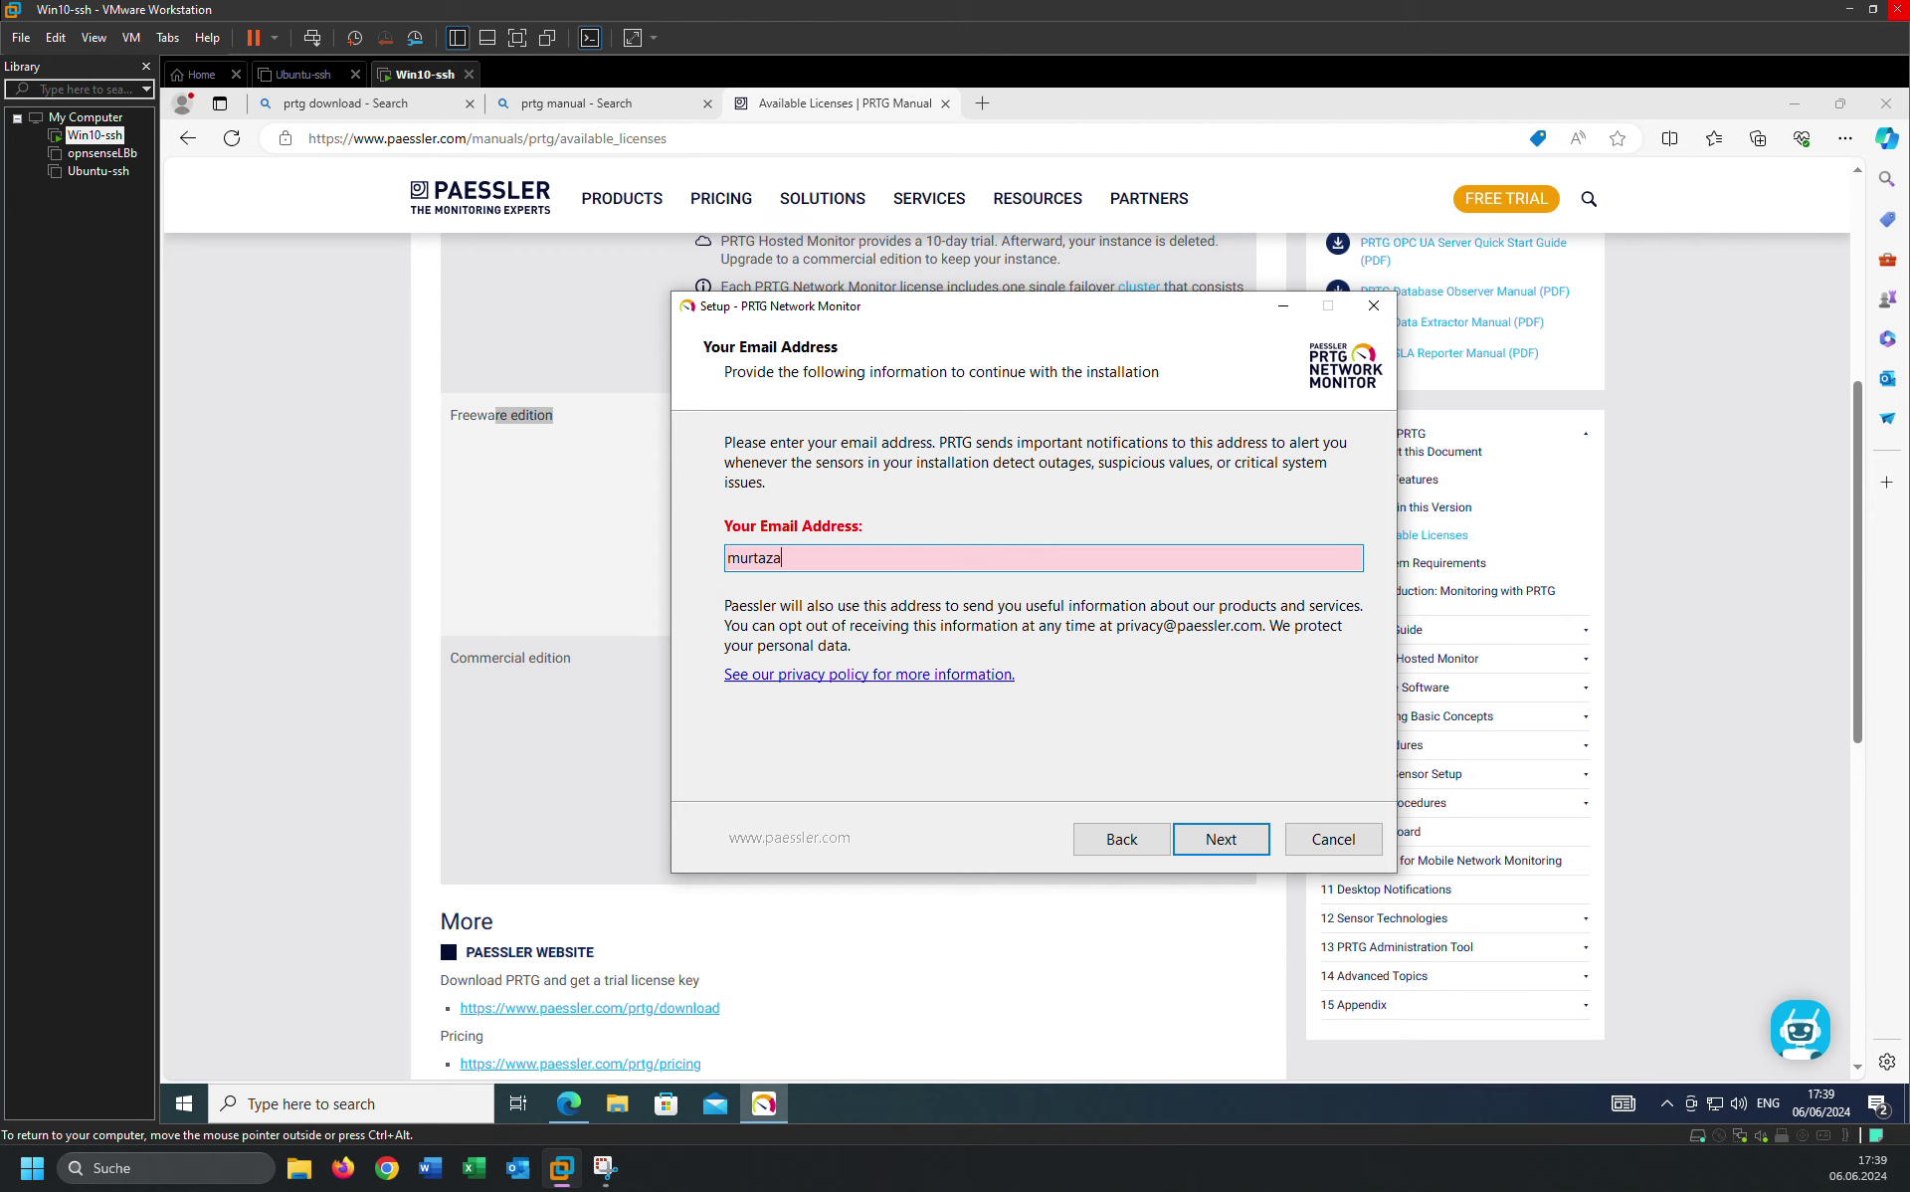
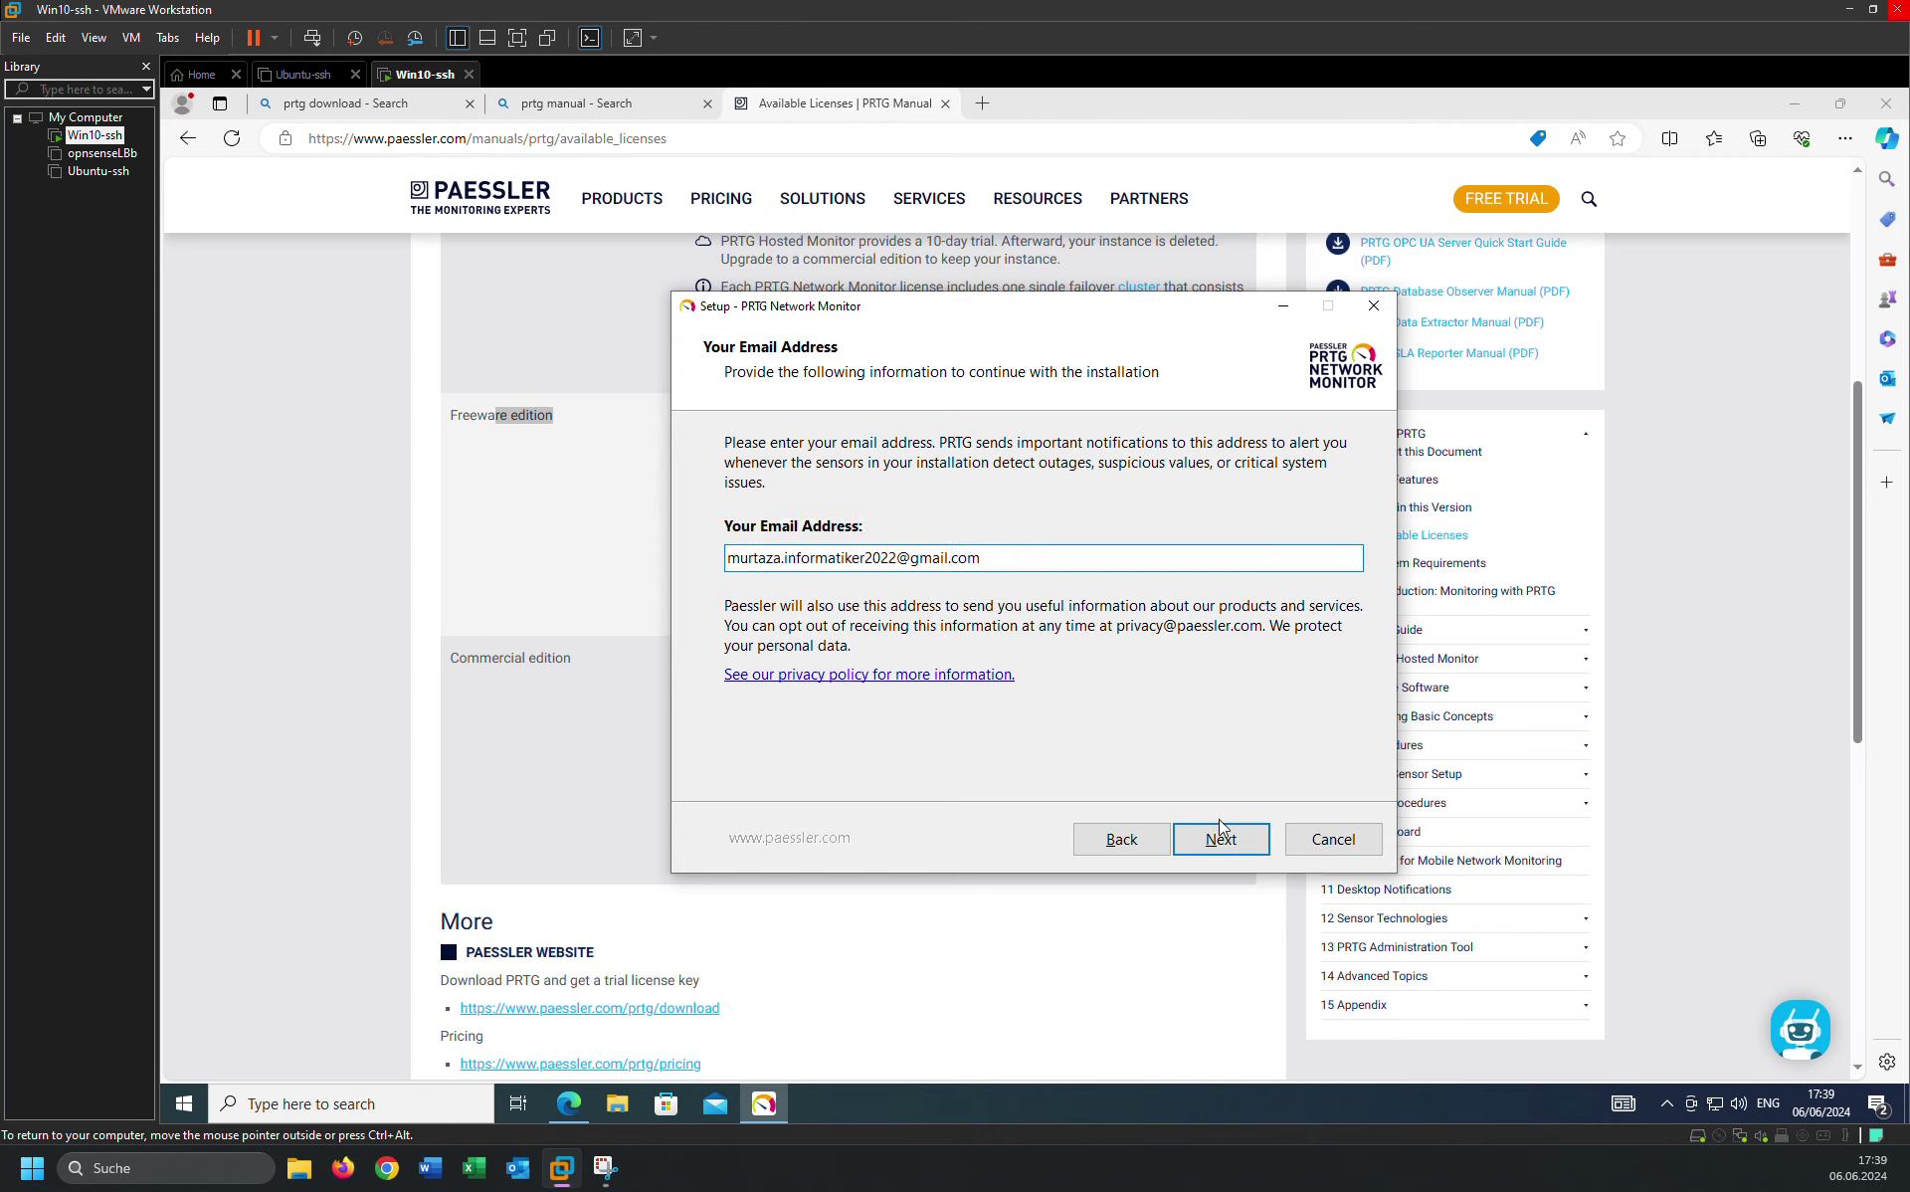
left_click(1221, 839)
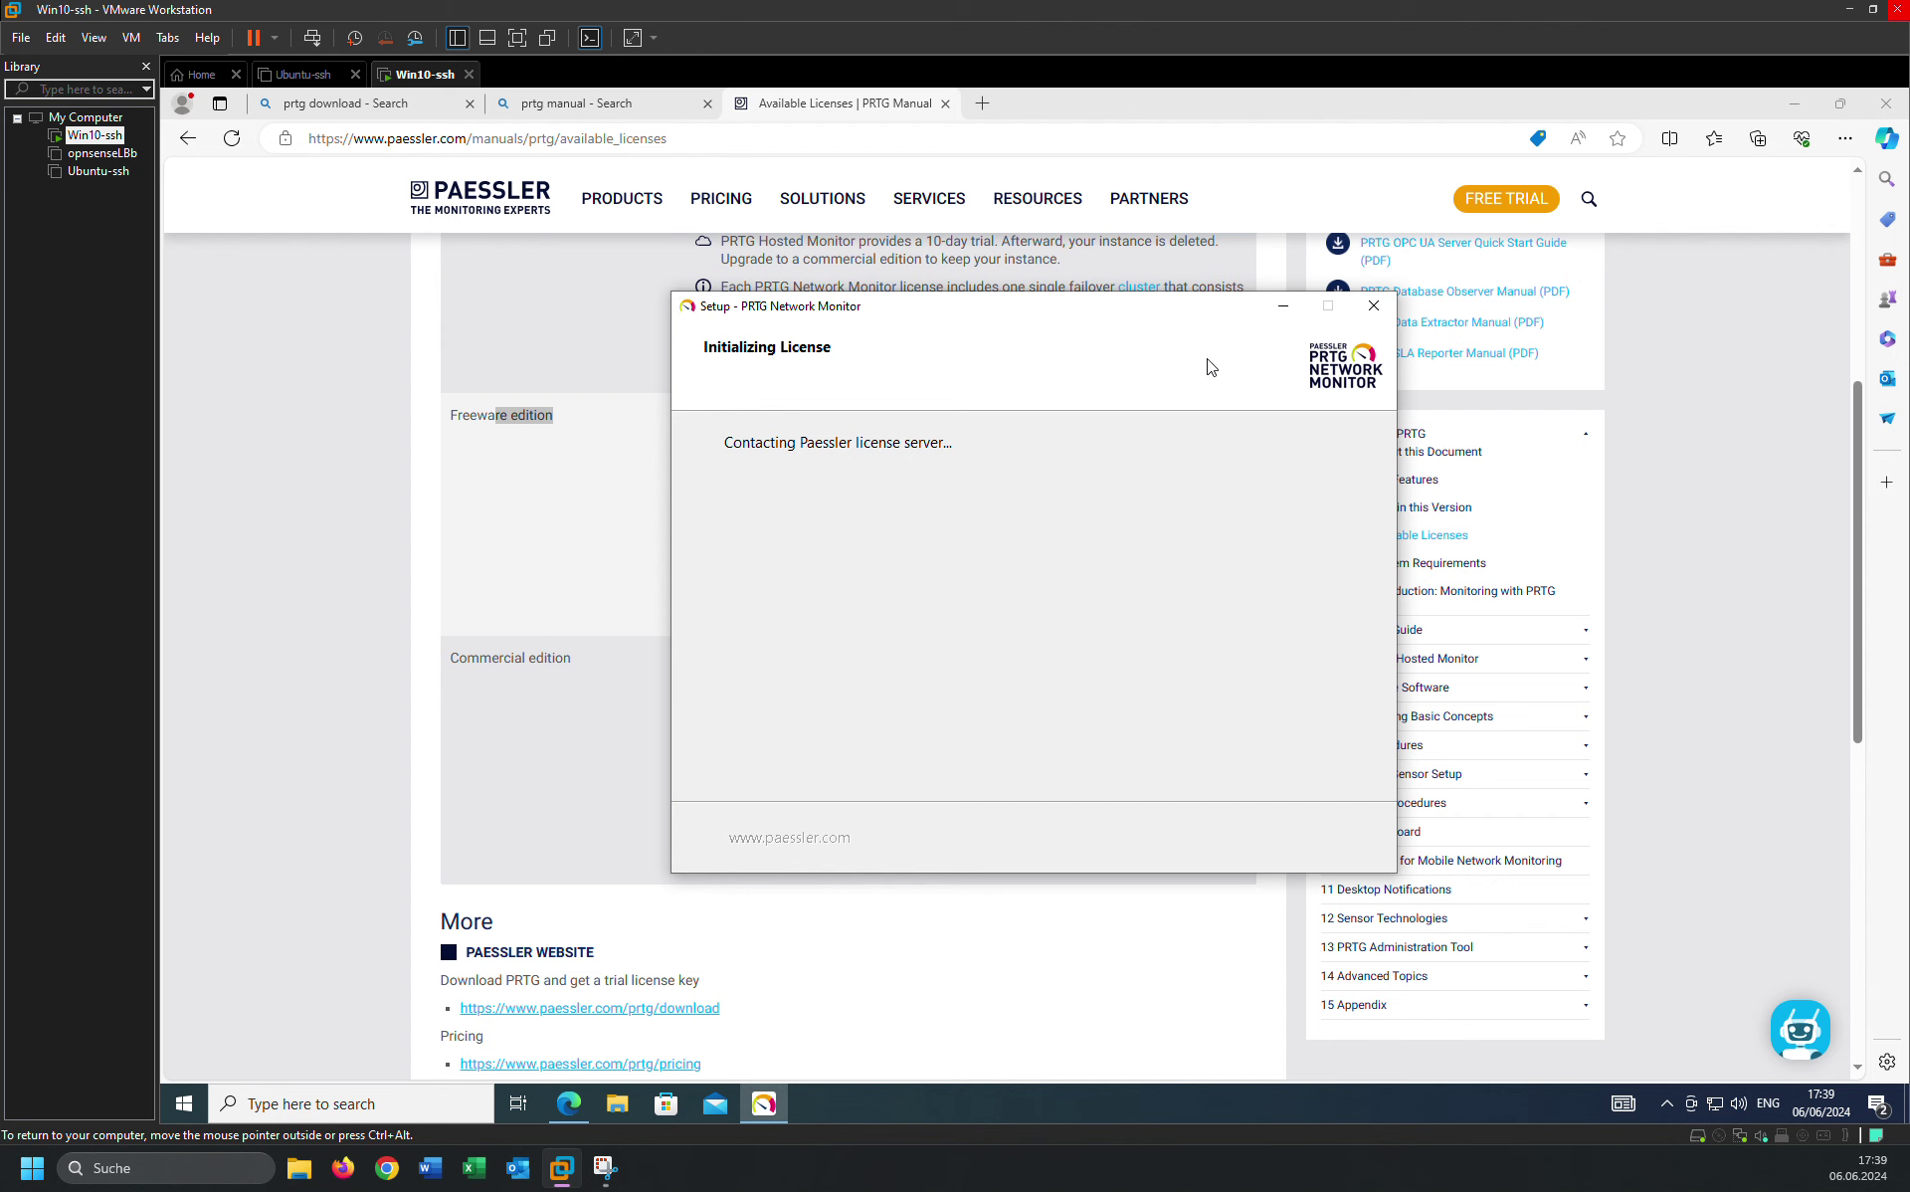
left_click(534, 580)
Skim the Available Licenses page and advance to the System Requirements manual page.
key("Home")
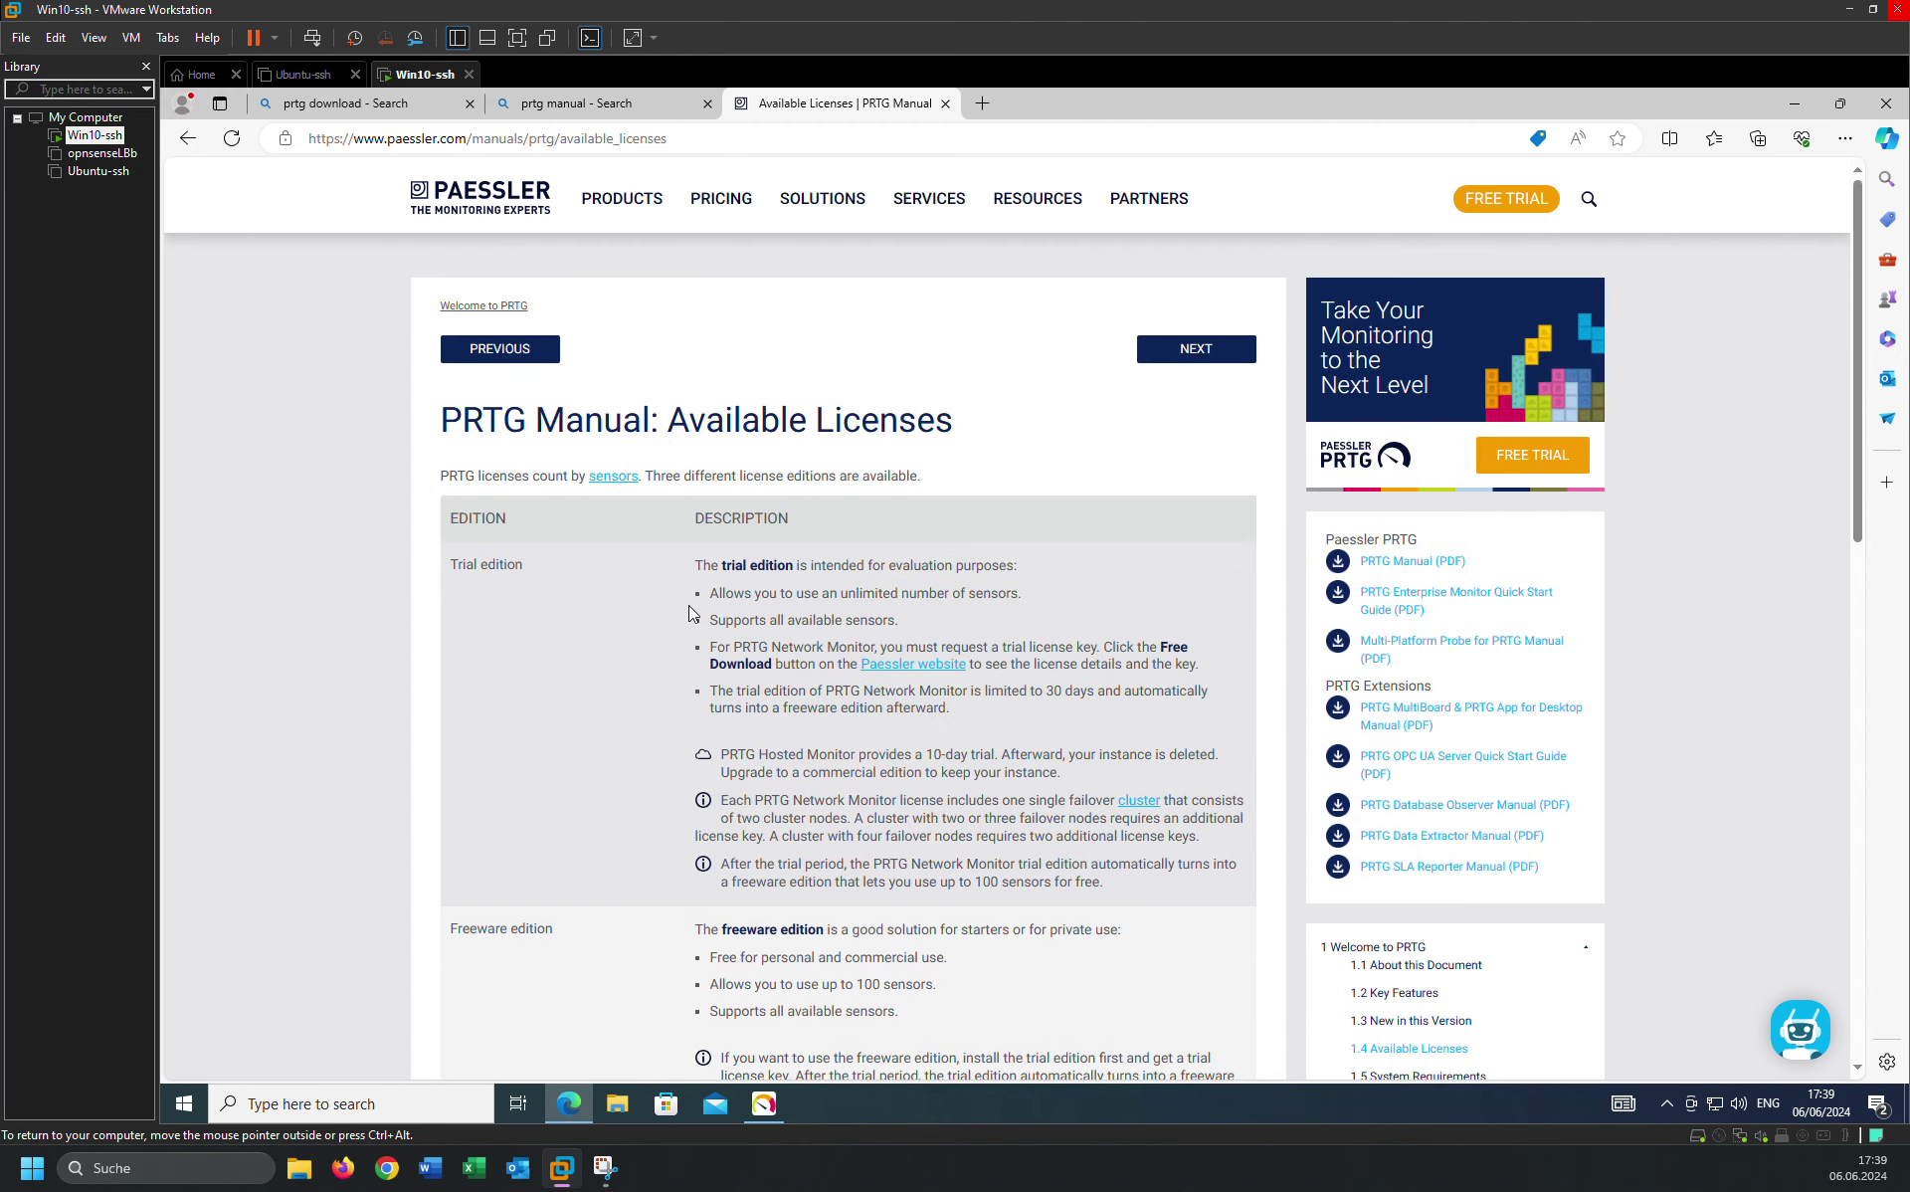
key("End")
scroll(1108, 453, "down", 5)
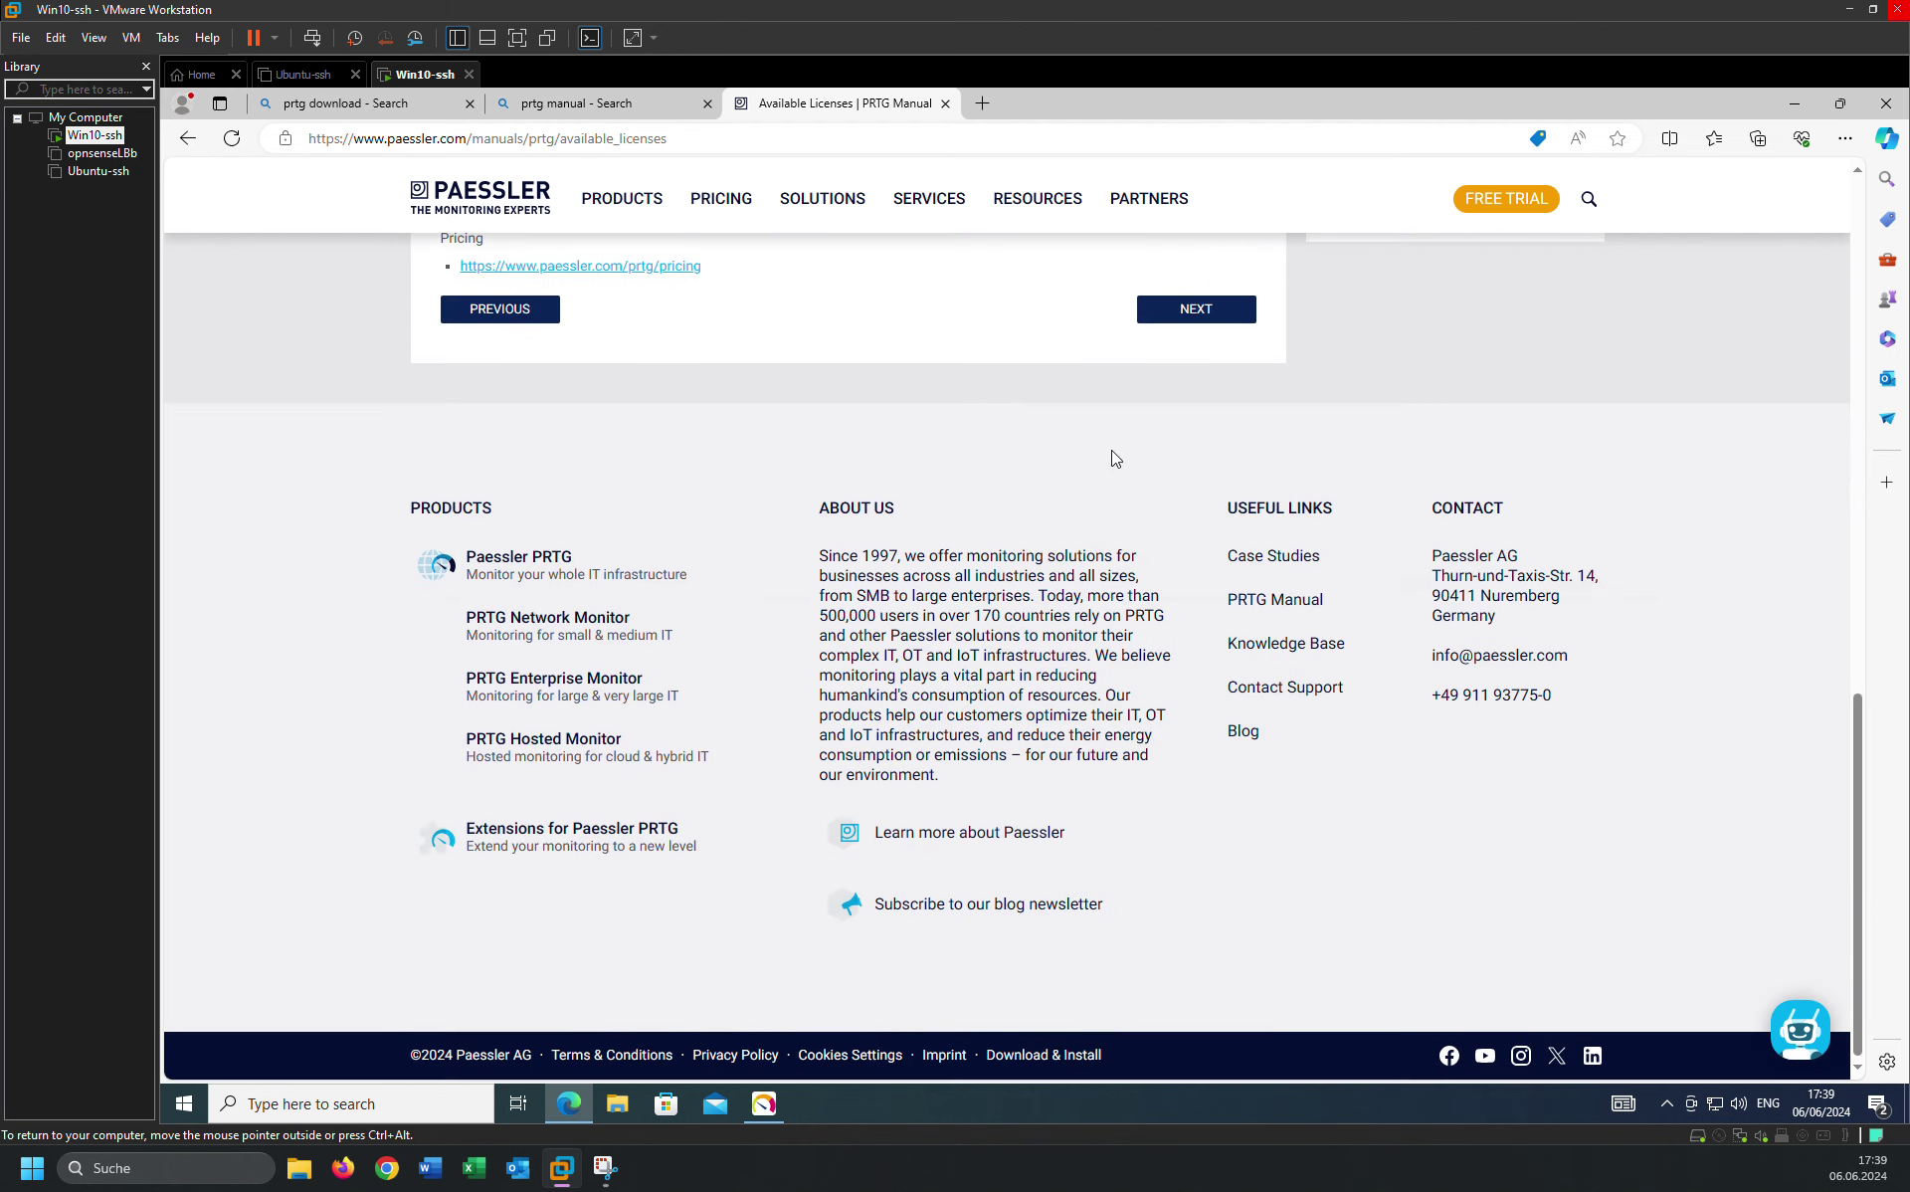
left_click(1215, 308)
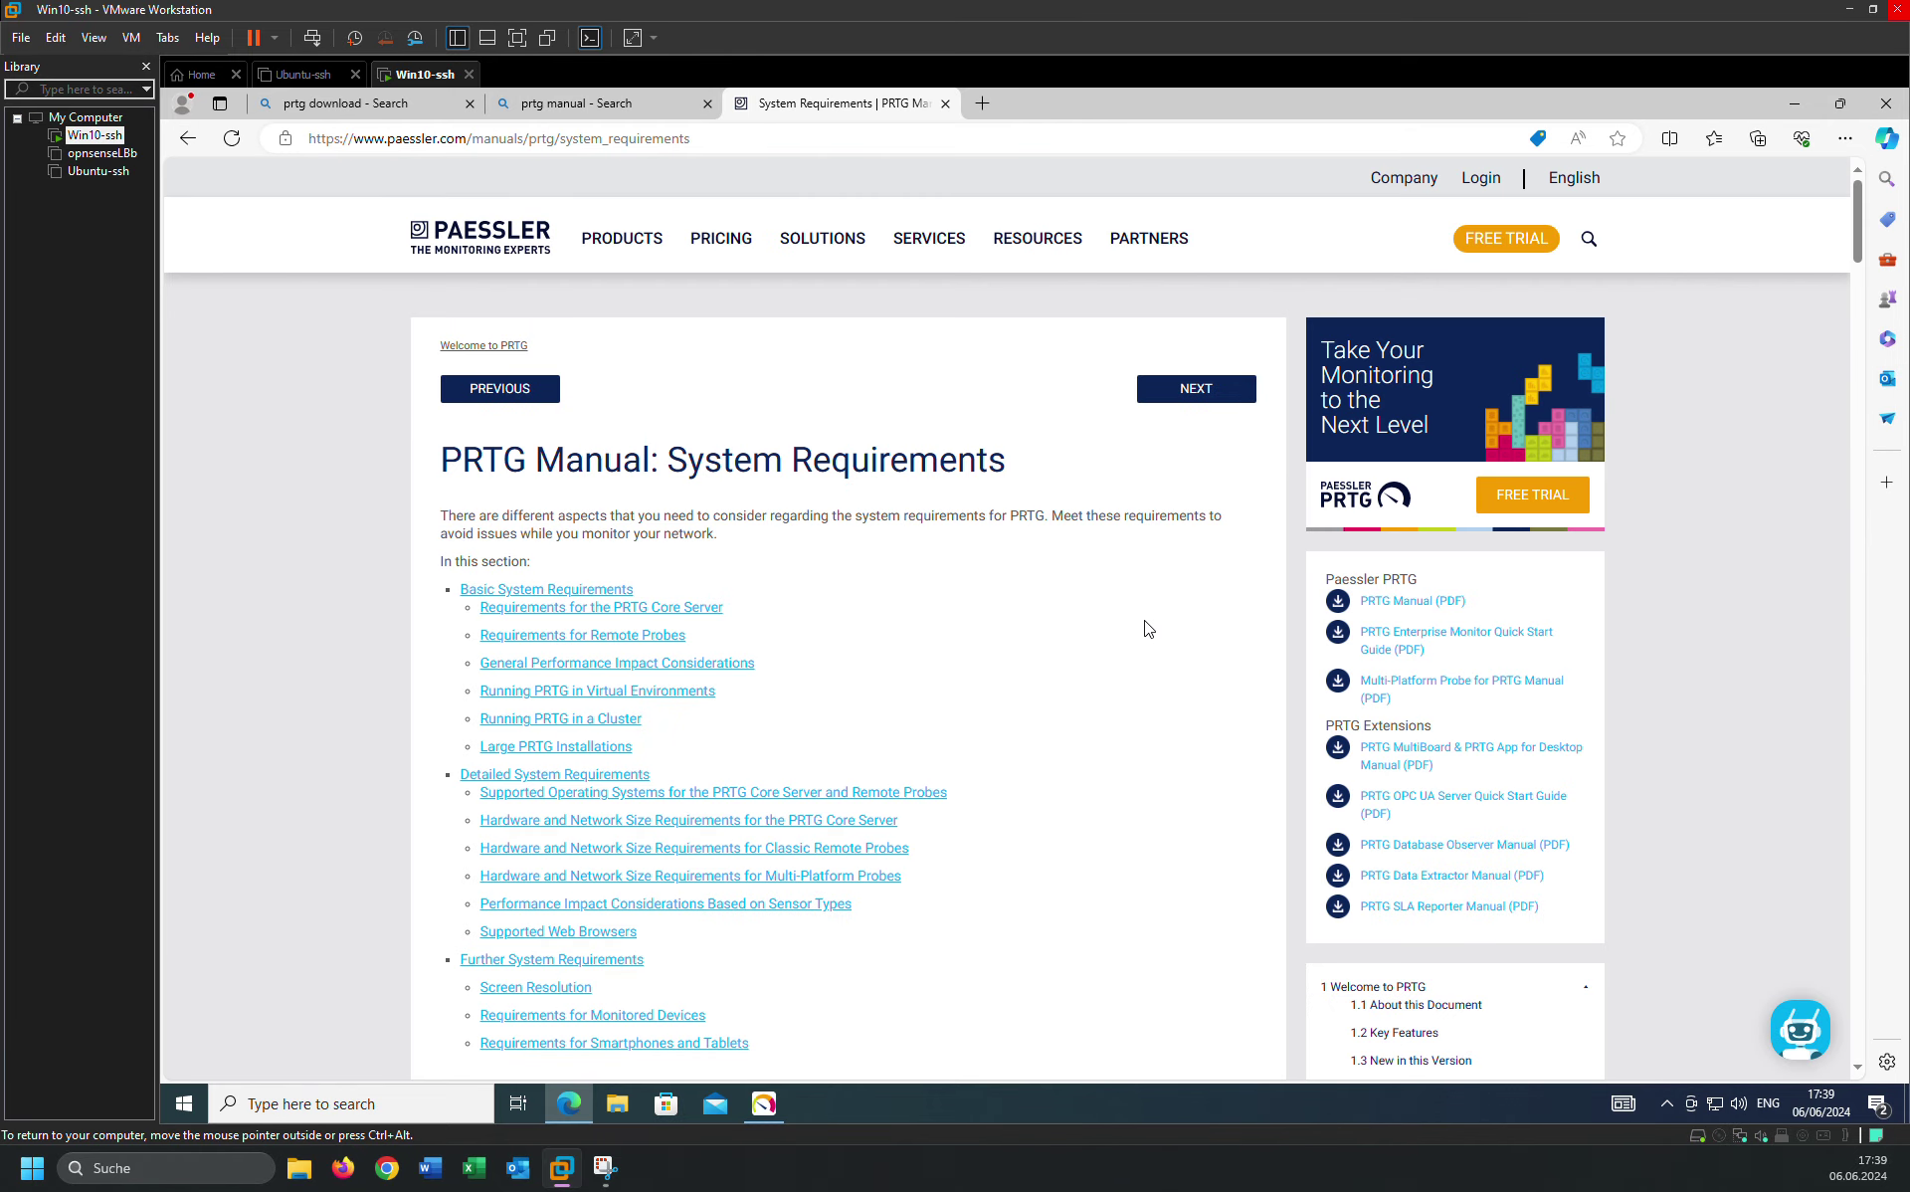
Read through the System Requirements page and continue to the next manual page.
scroll(891, 592, "down", 5)
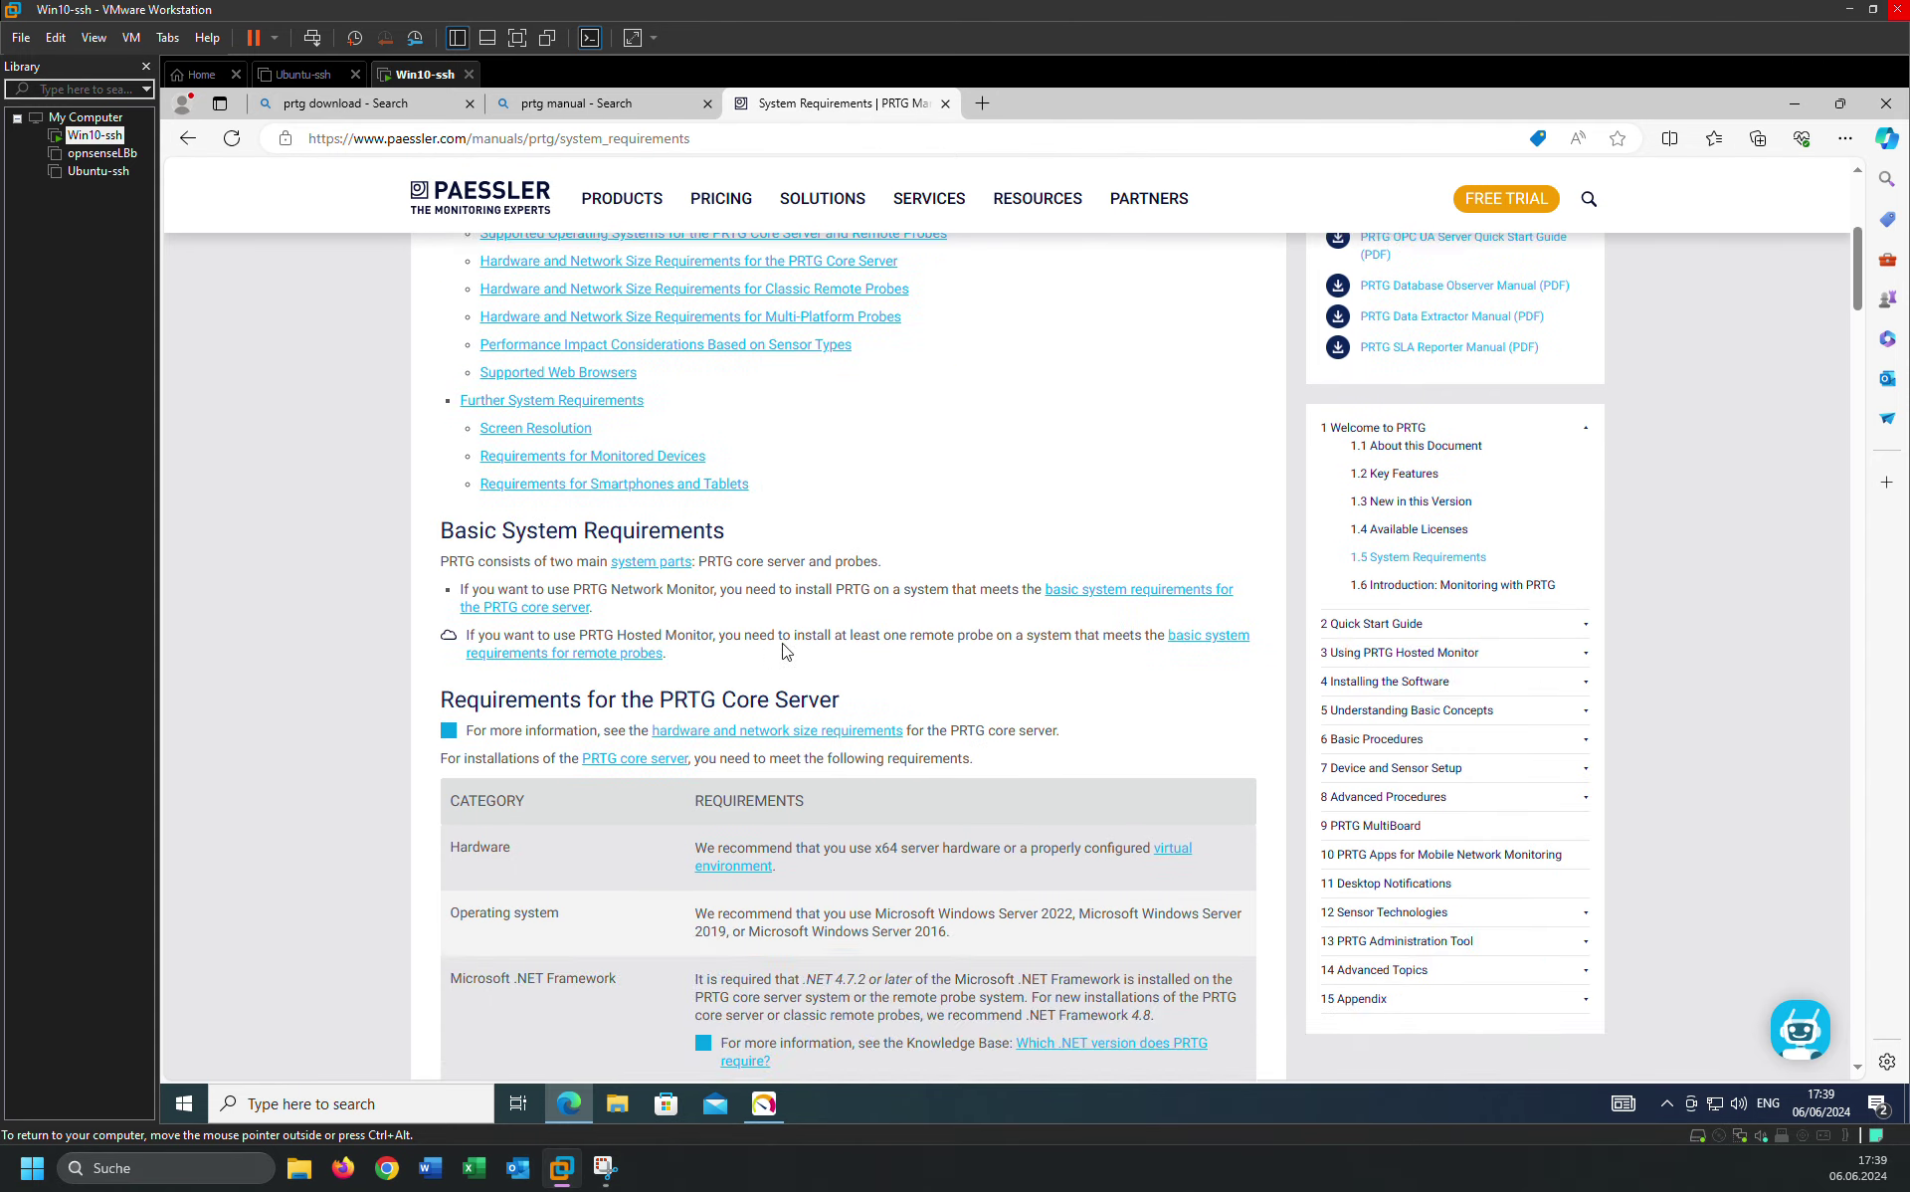
scroll(782, 651, "down", 18)
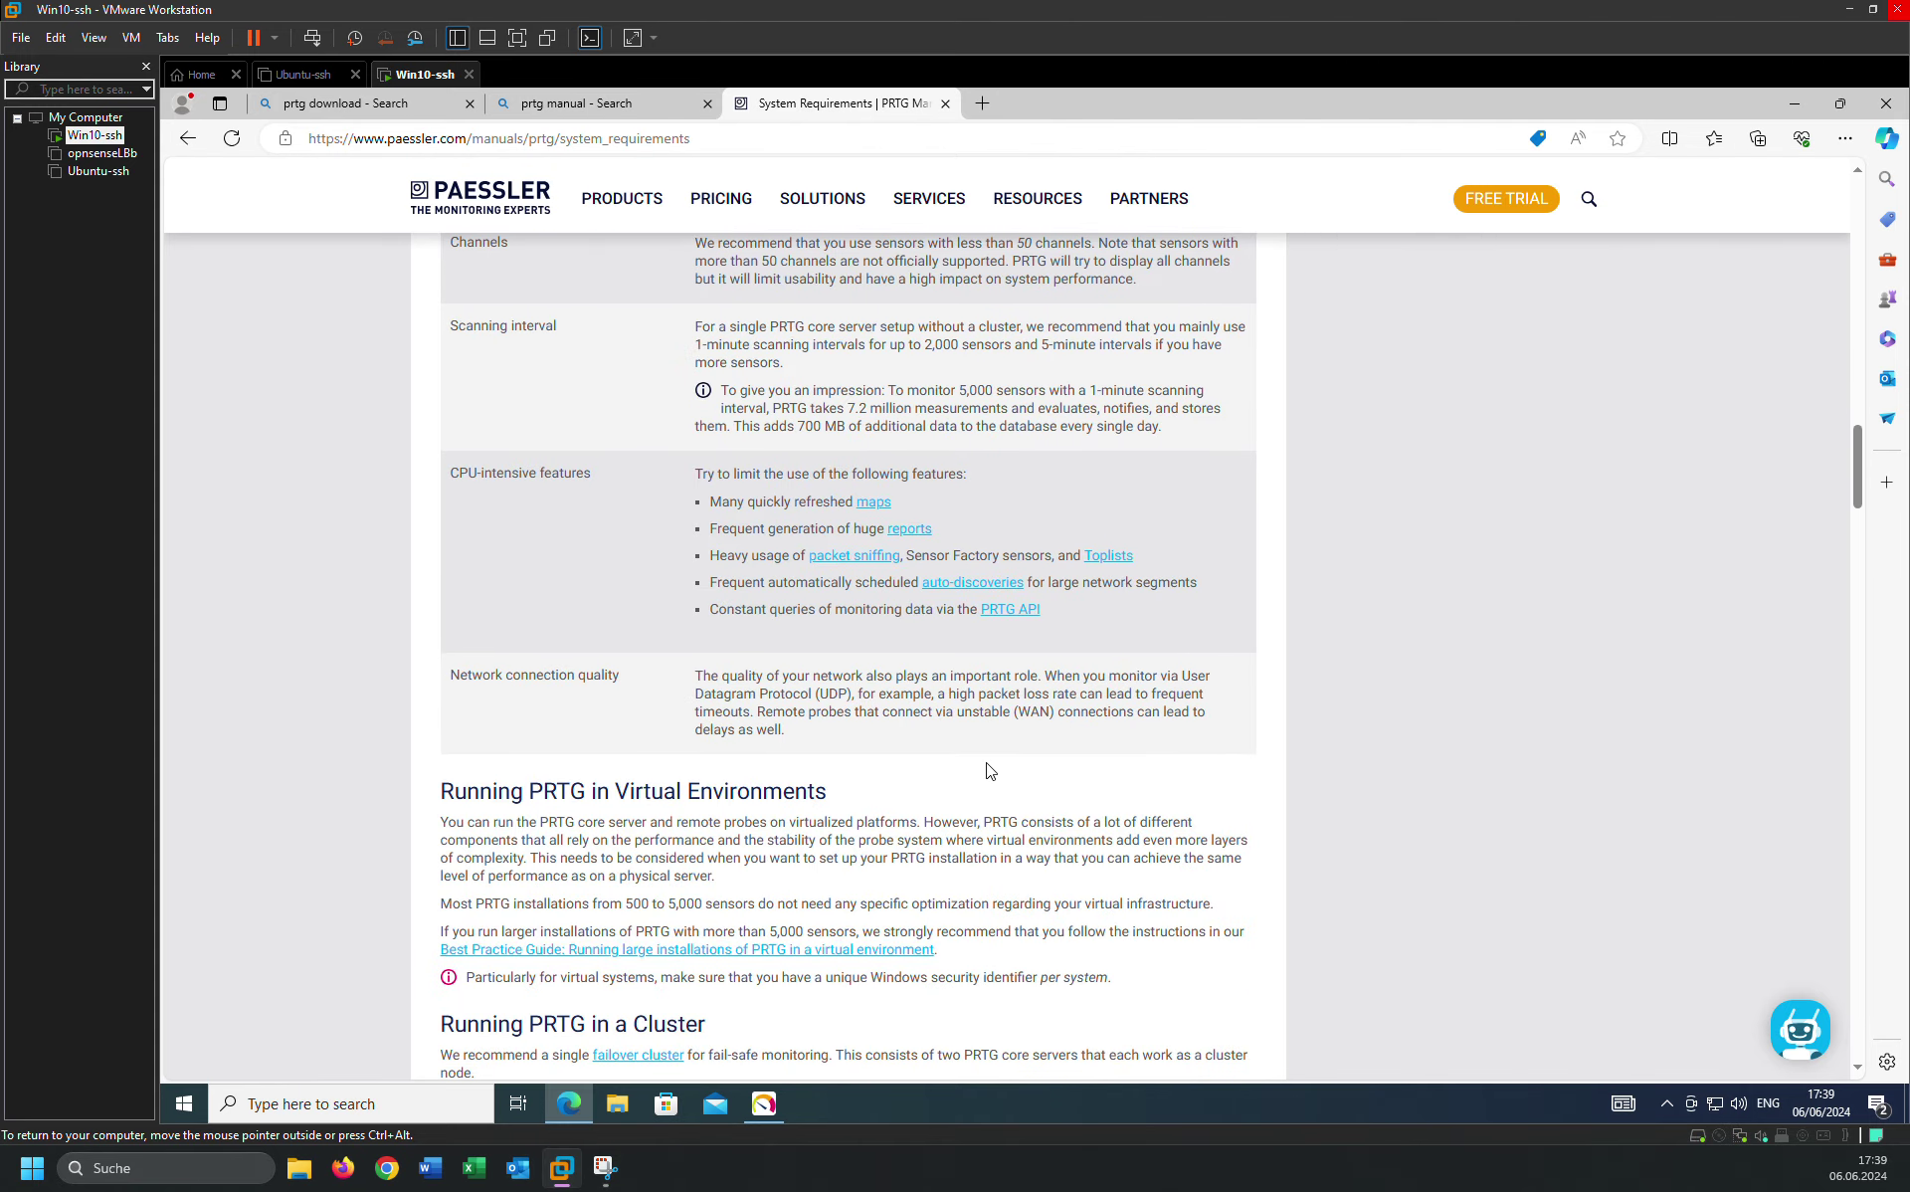
scroll(990, 770, "down", 20)
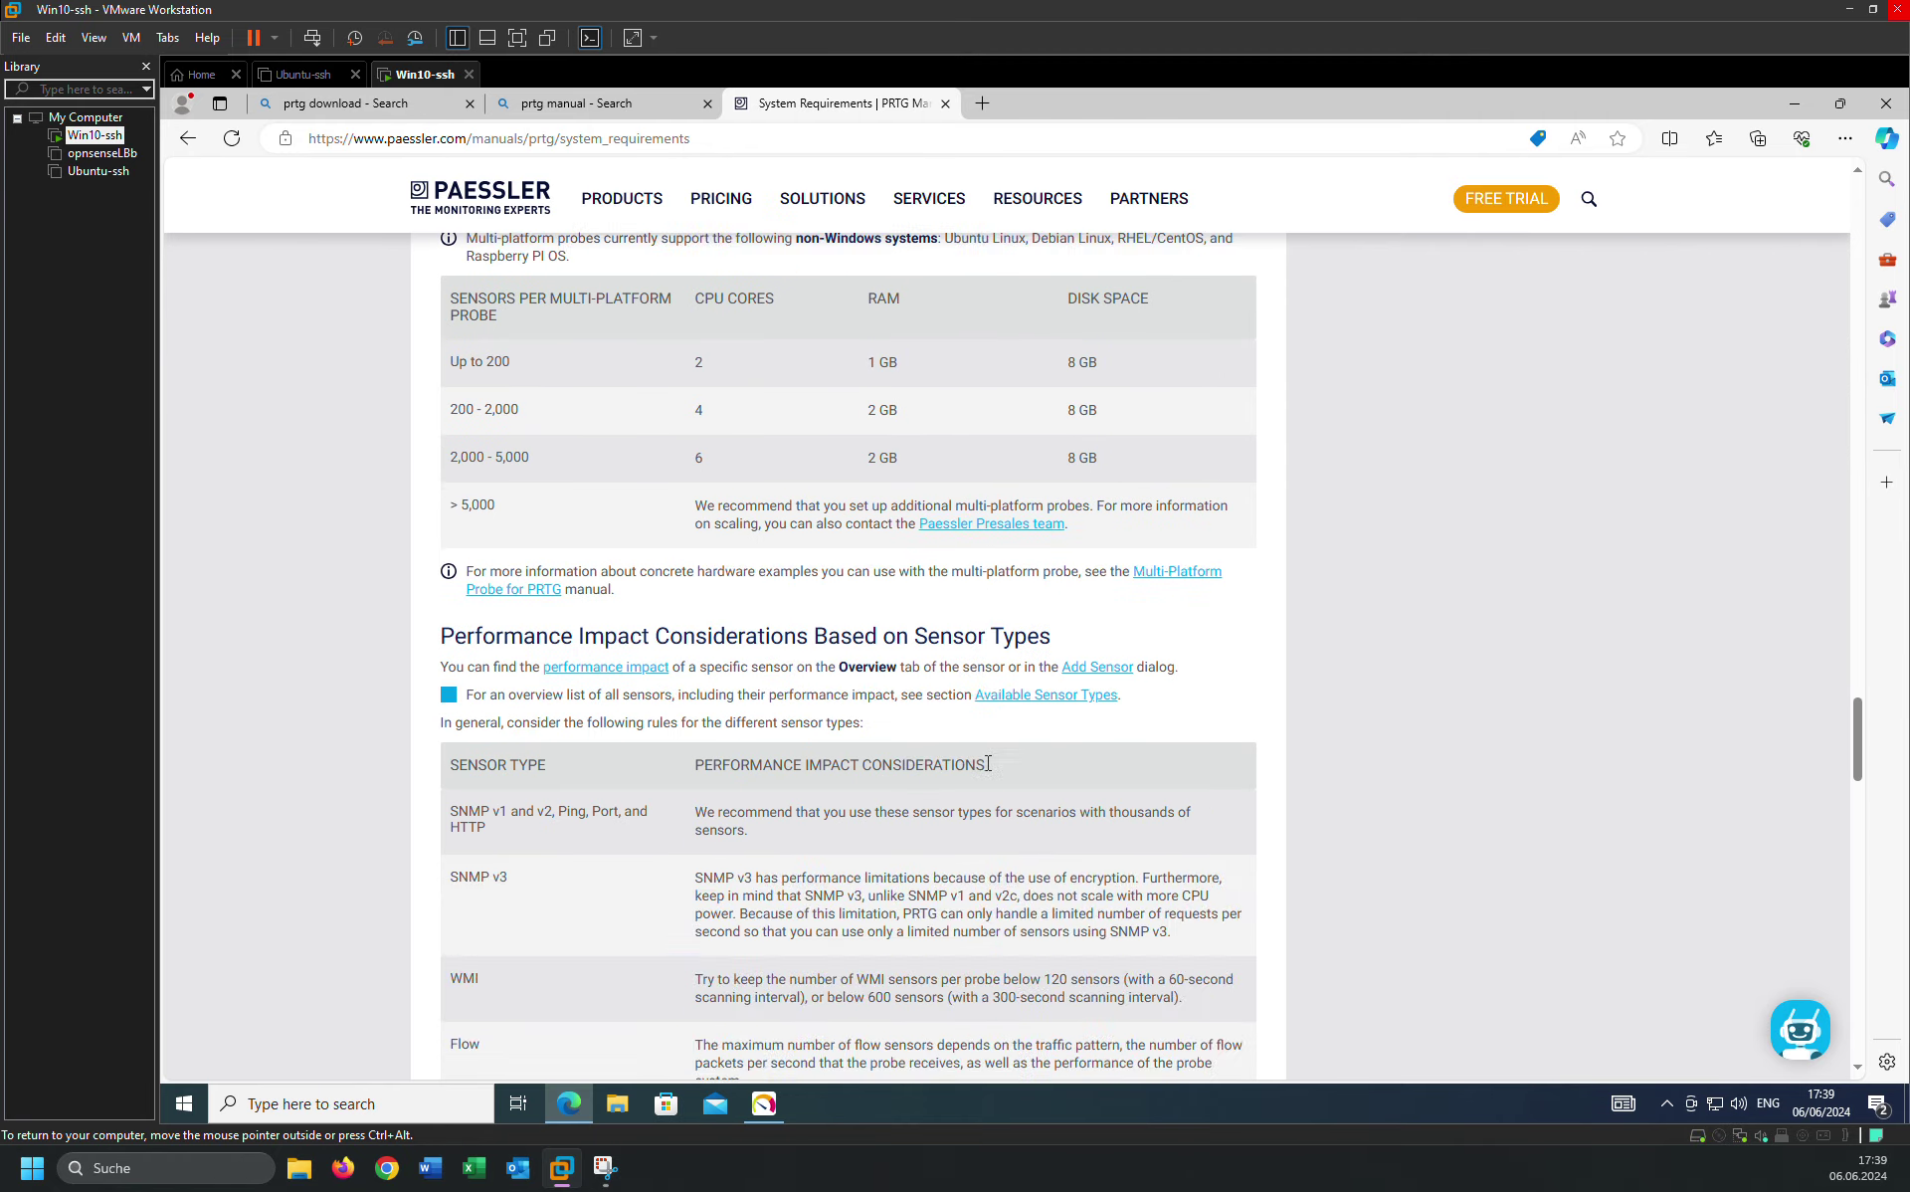
scroll(988, 763, "down", 20)
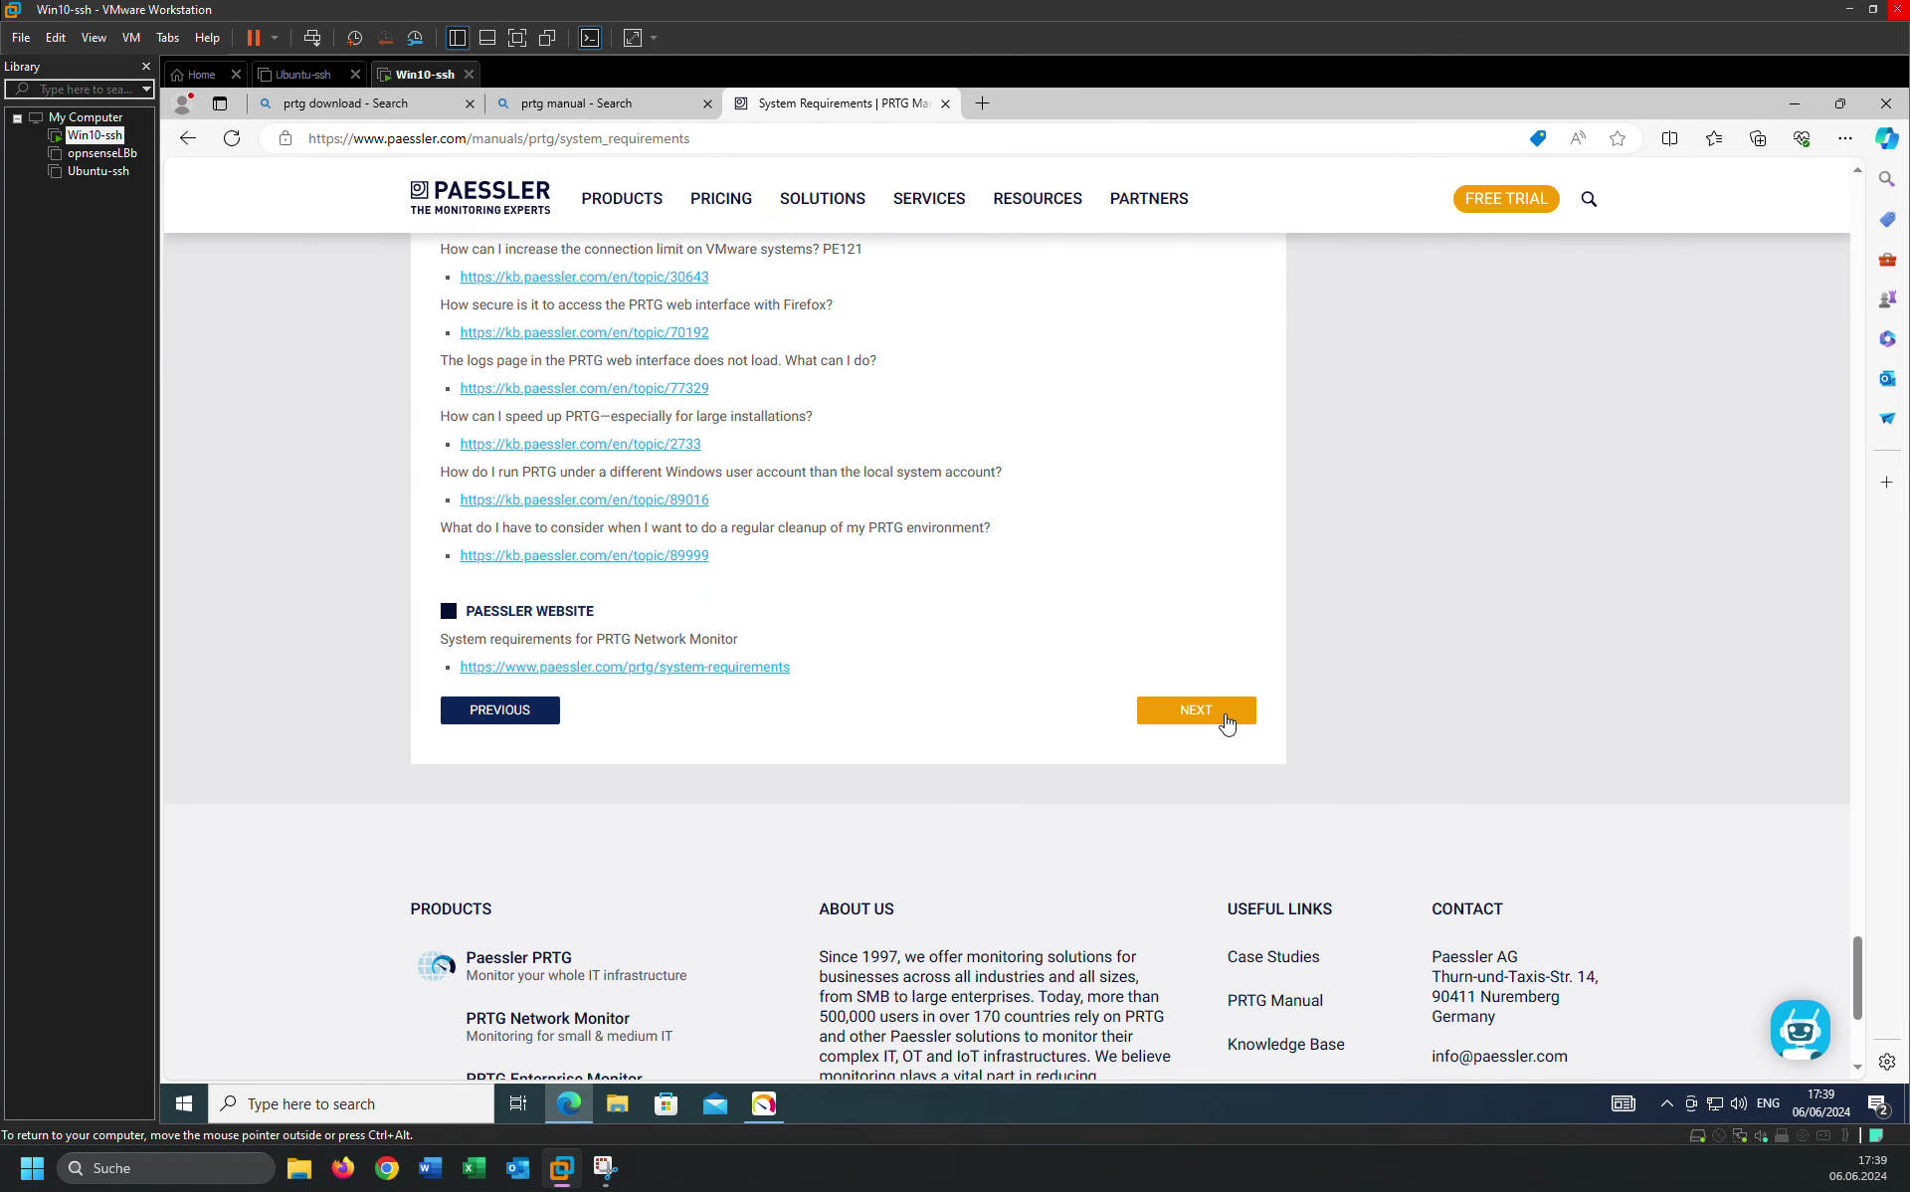
left_click(1226, 723)
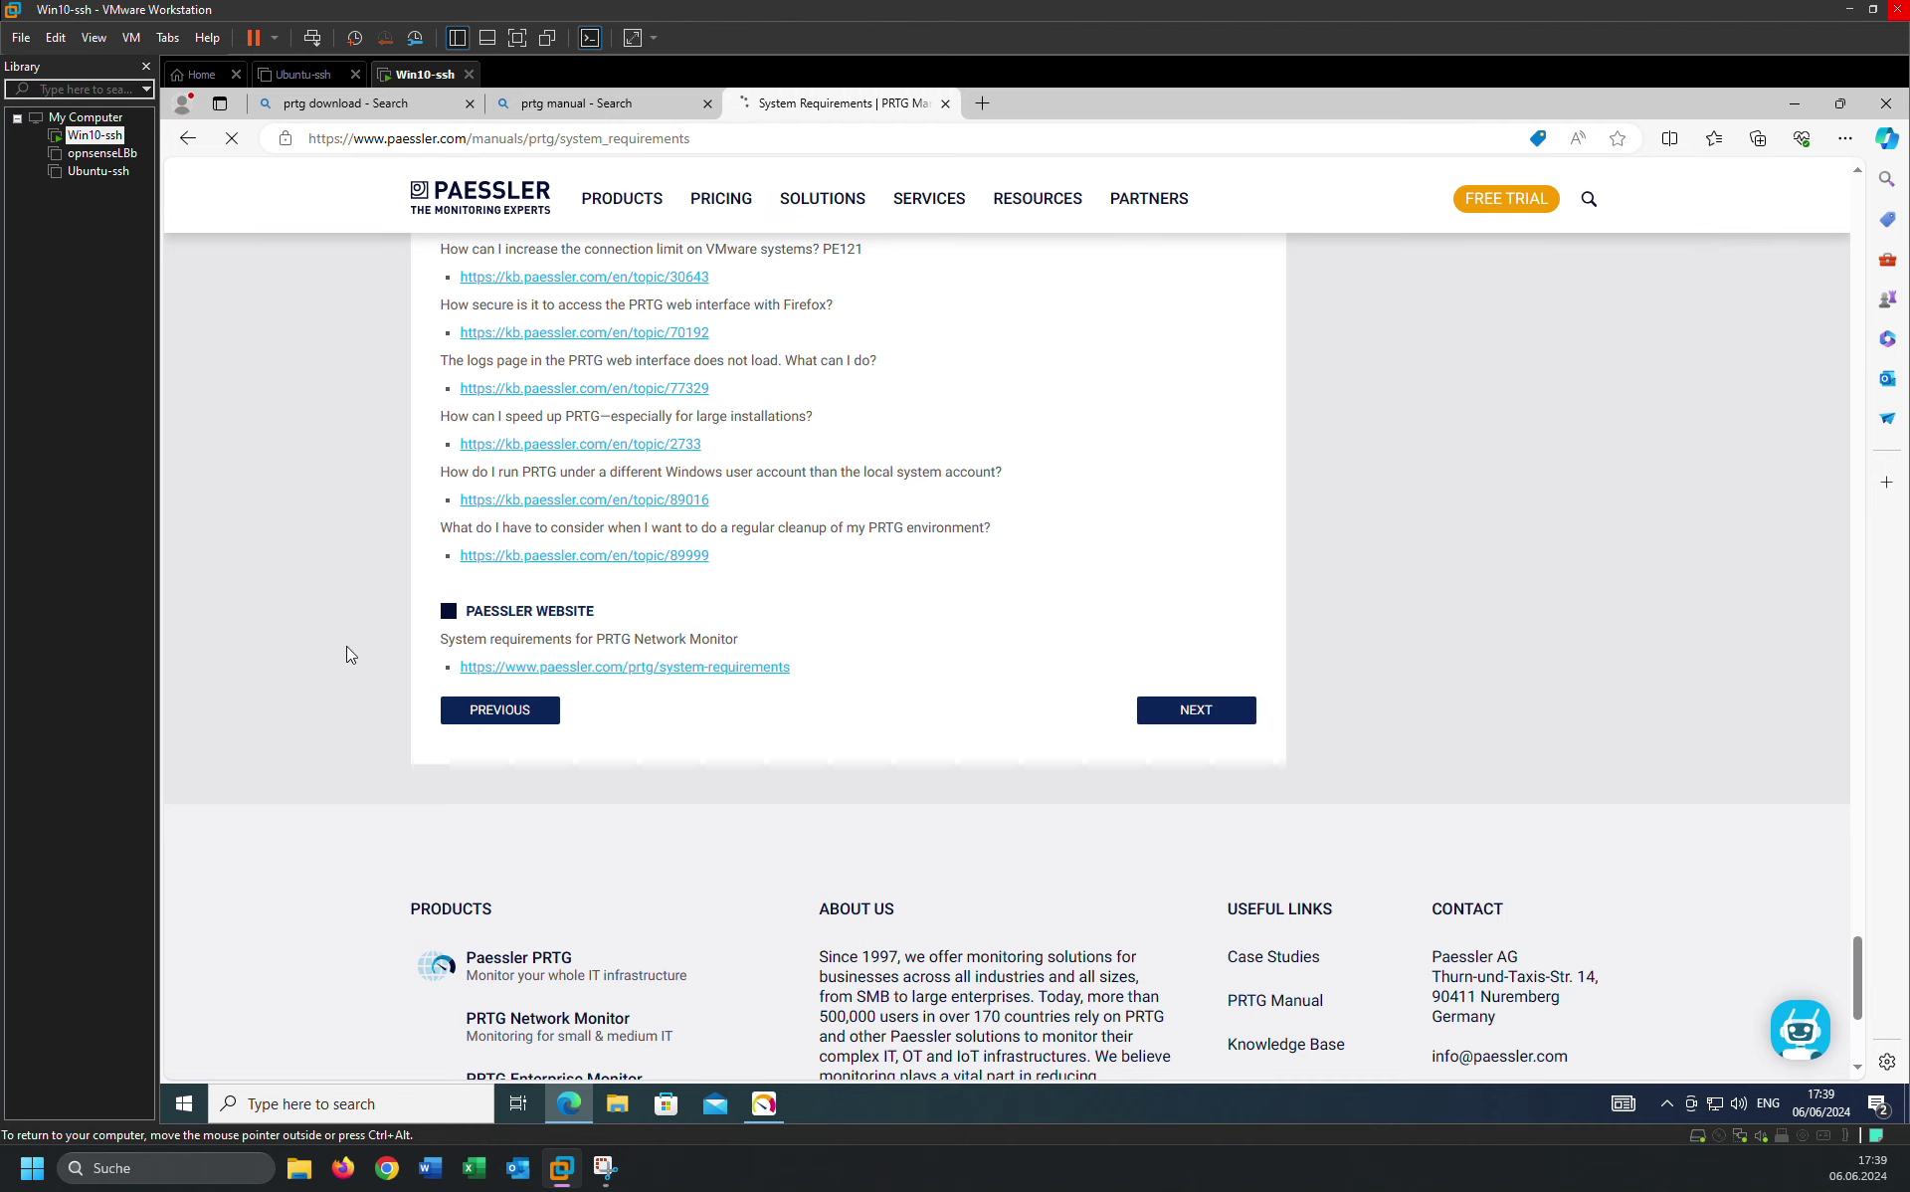
Bring the PRTG setup window forward and start the Express installation.
left_click(766, 1104)
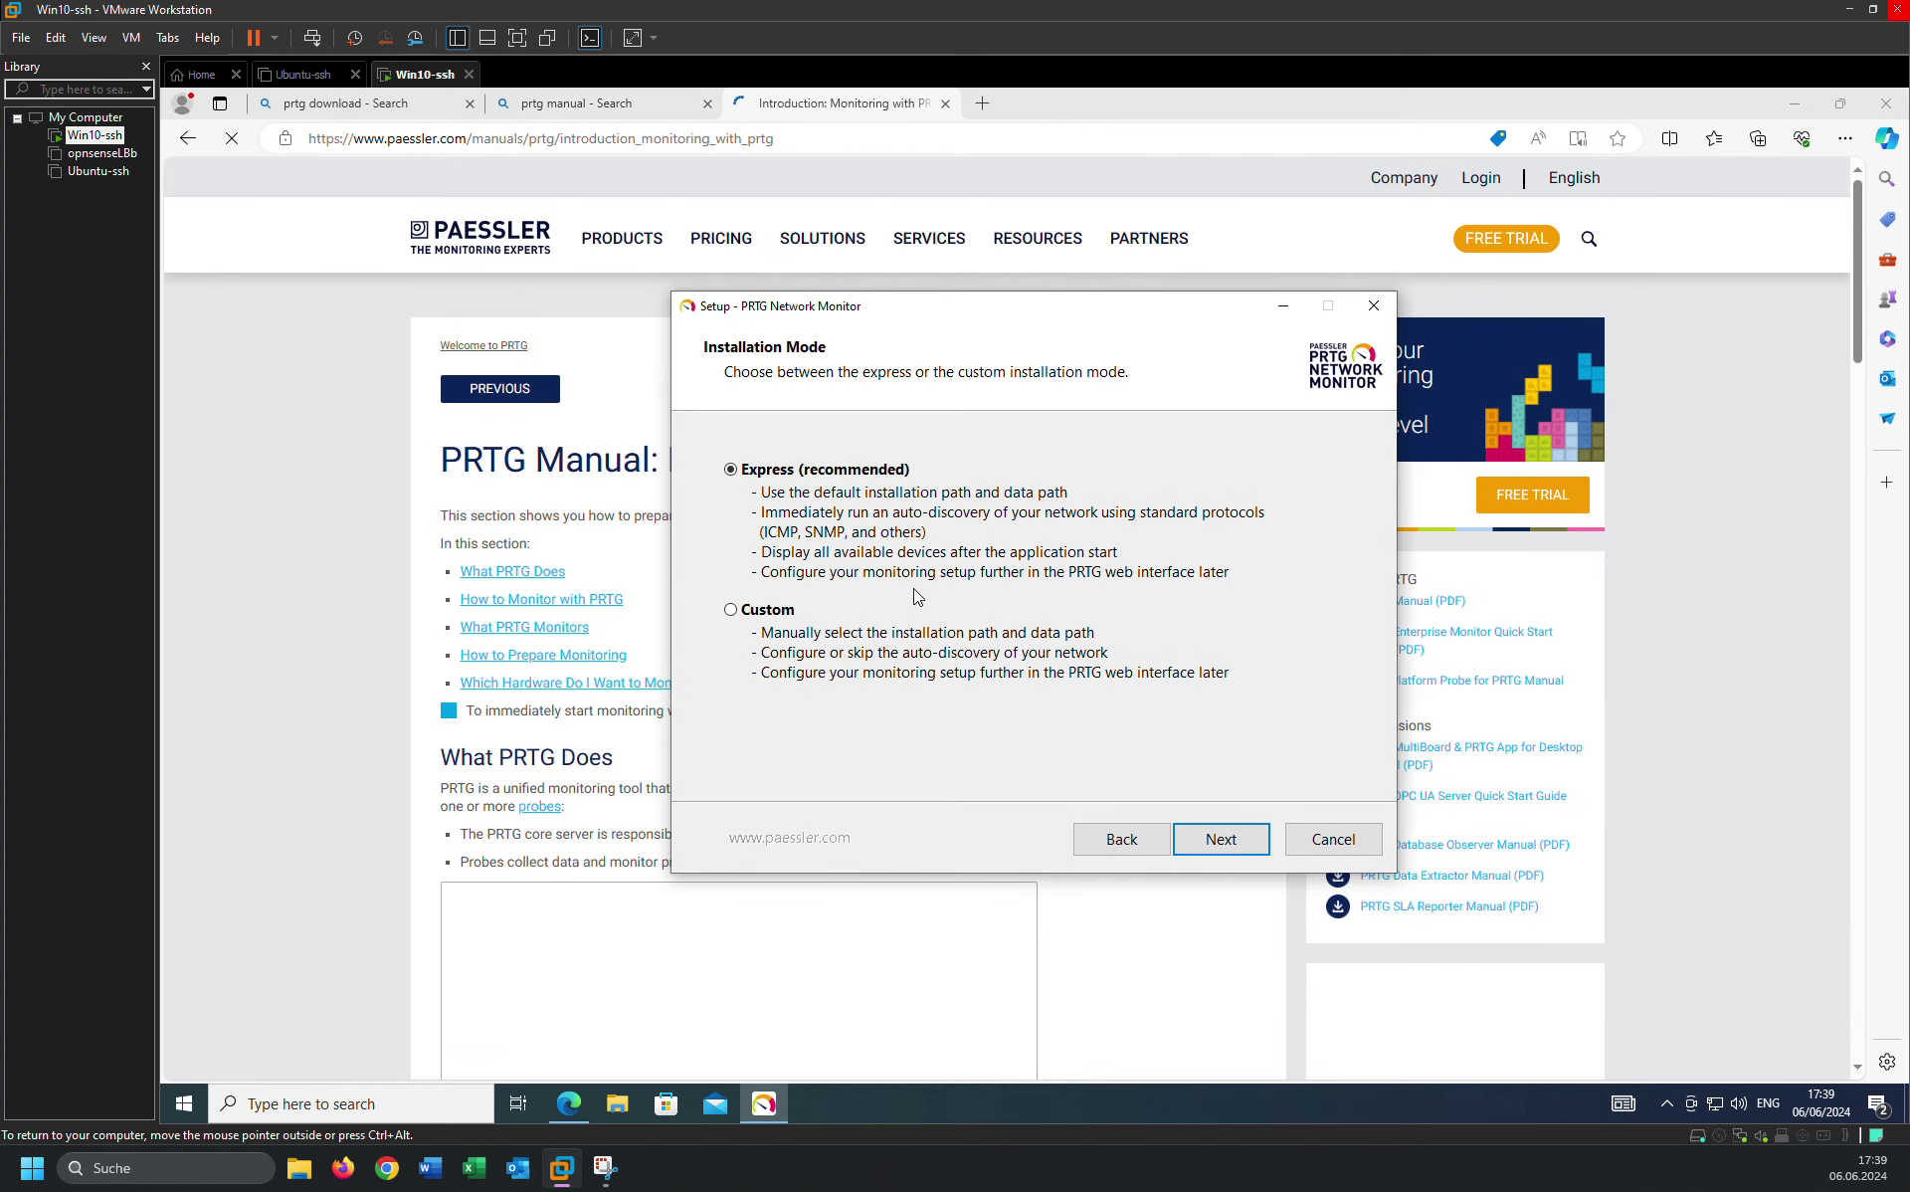
left_click(1224, 839)
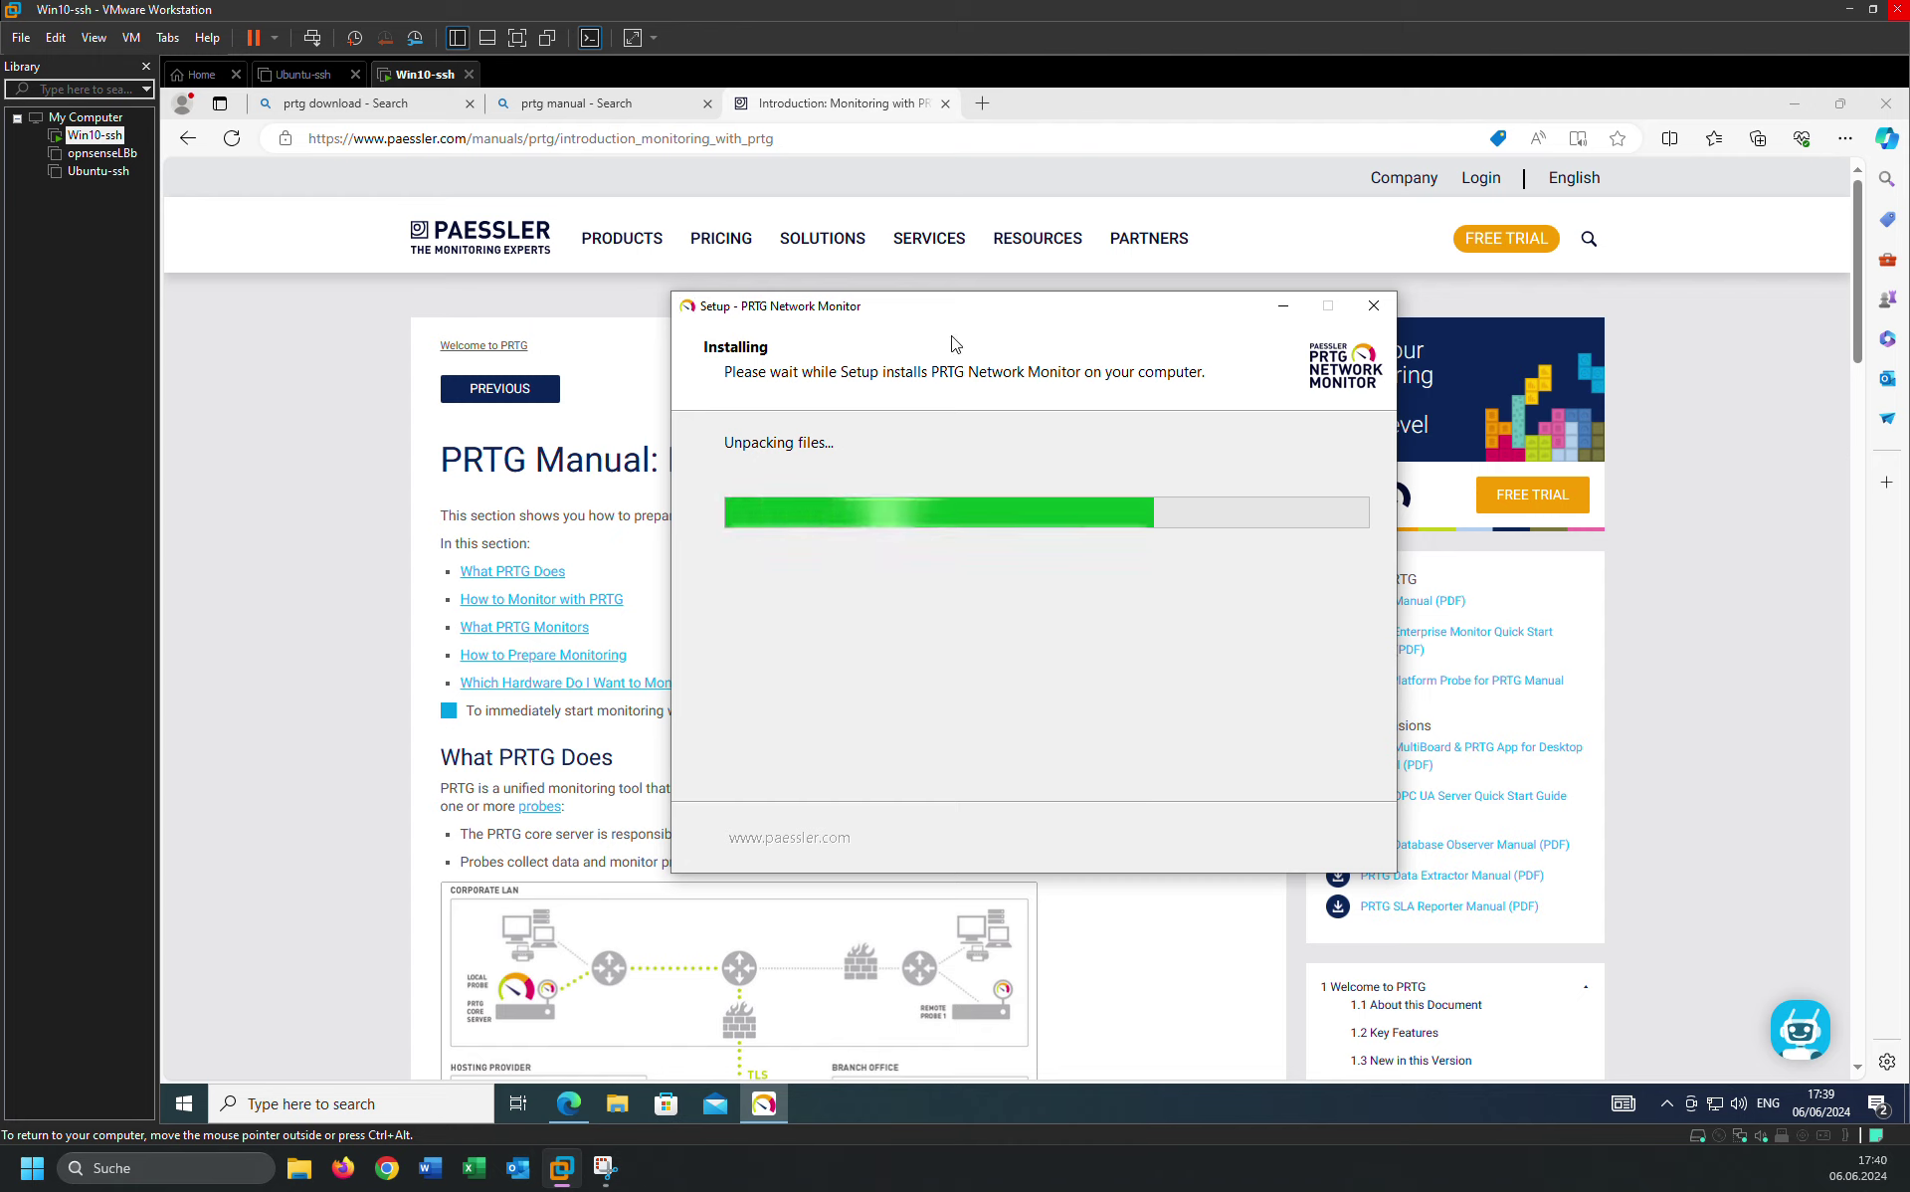
Read the Introduction: Monitoring with PRTG page, briefly checking the installer's progress.
left_click(259, 430)
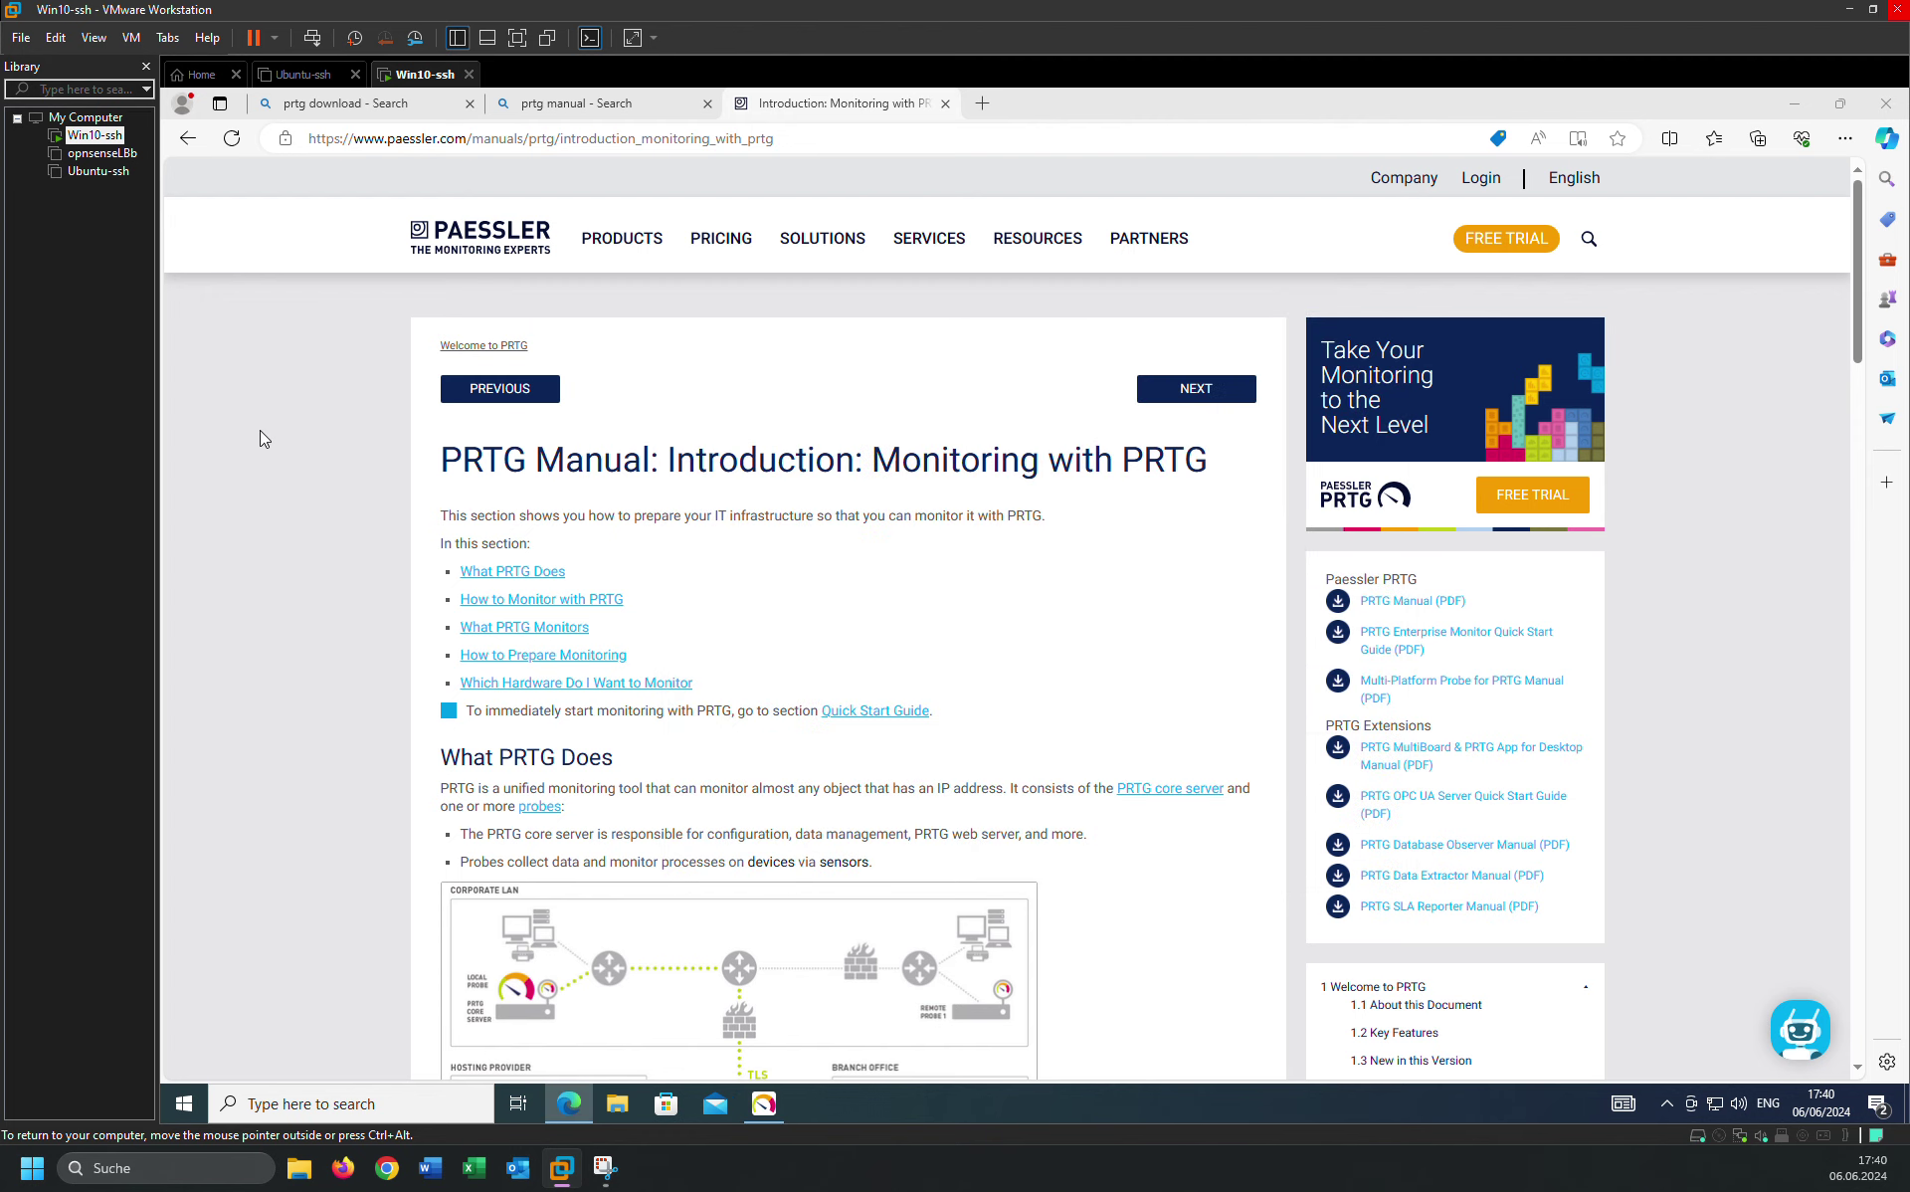
scroll(1125, 485, "down", 3)
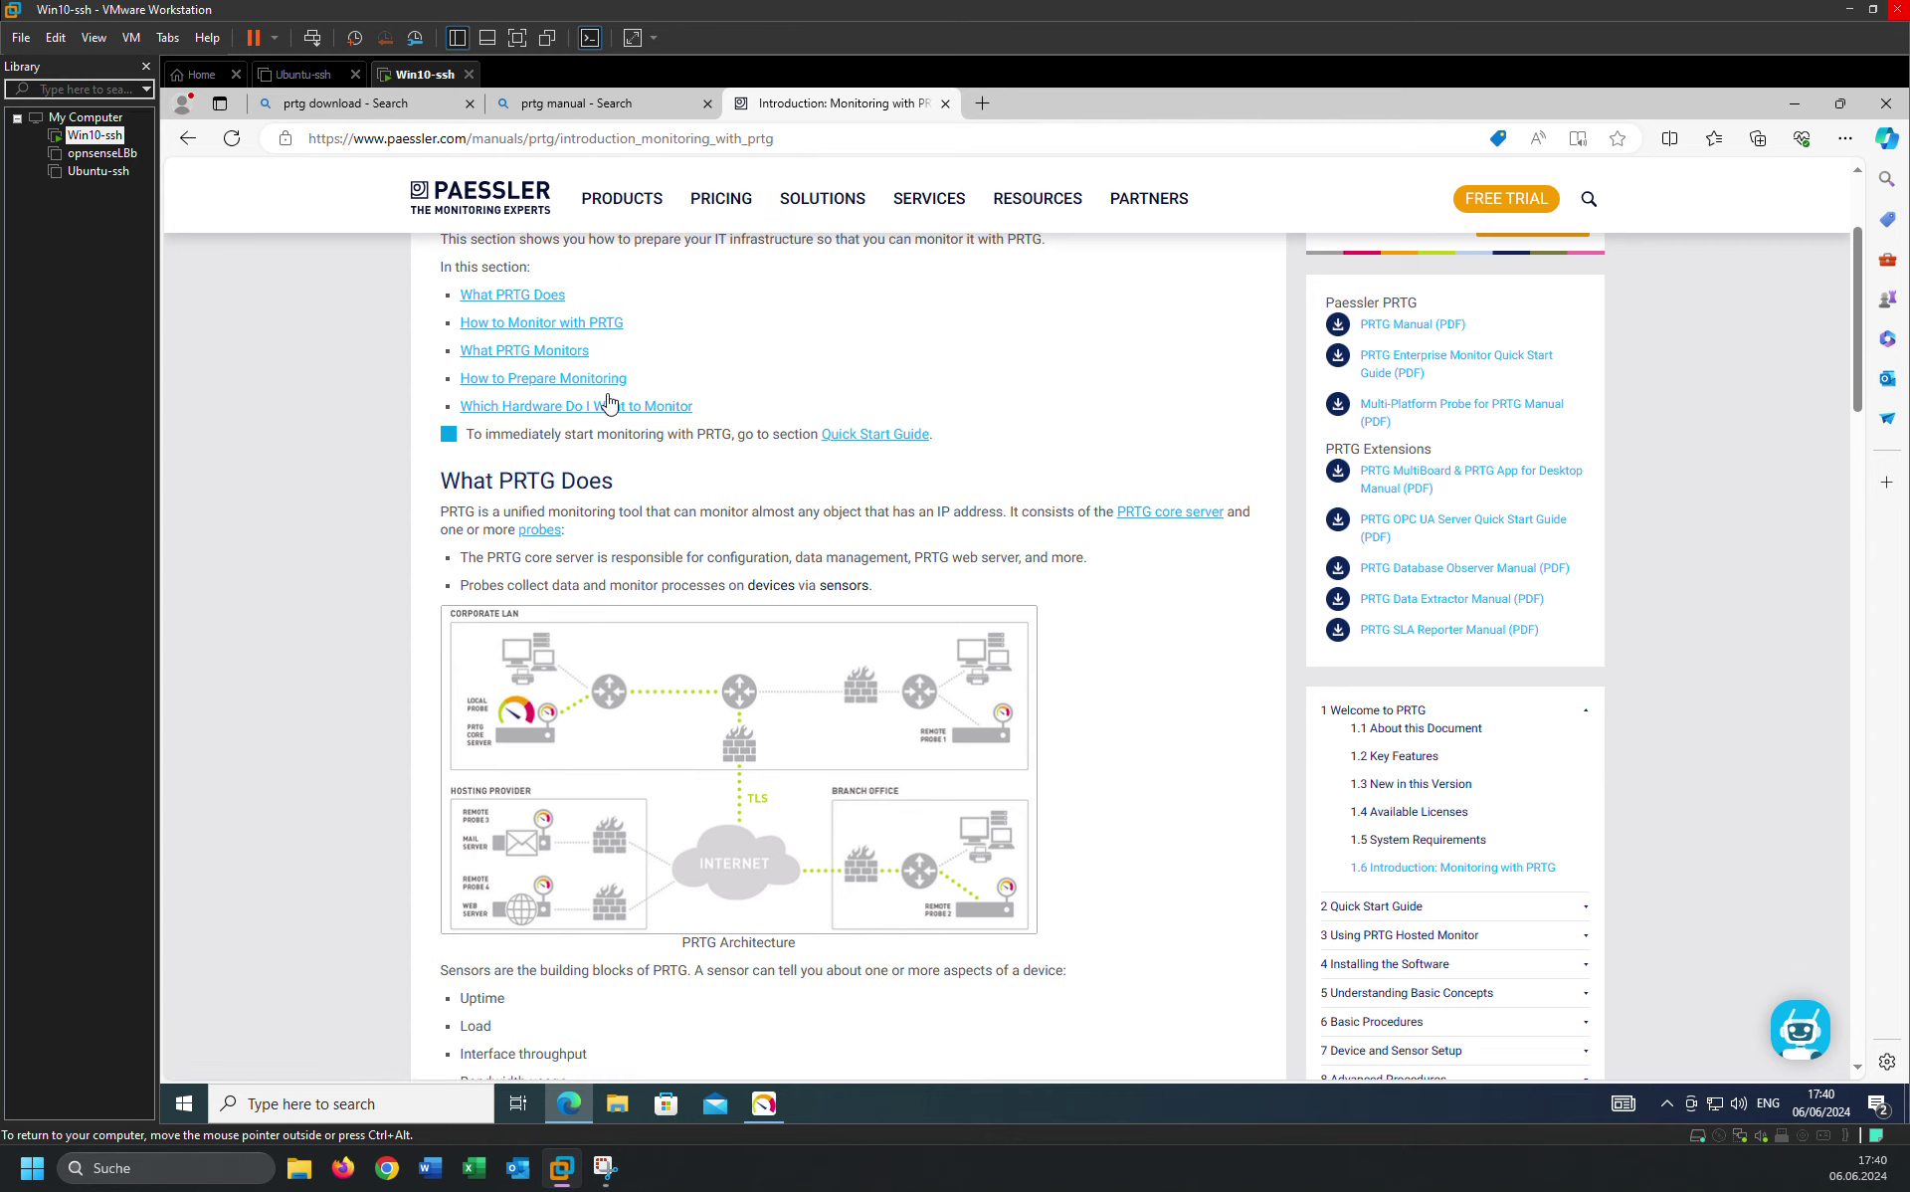
scroll(535, 438, "down", 15)
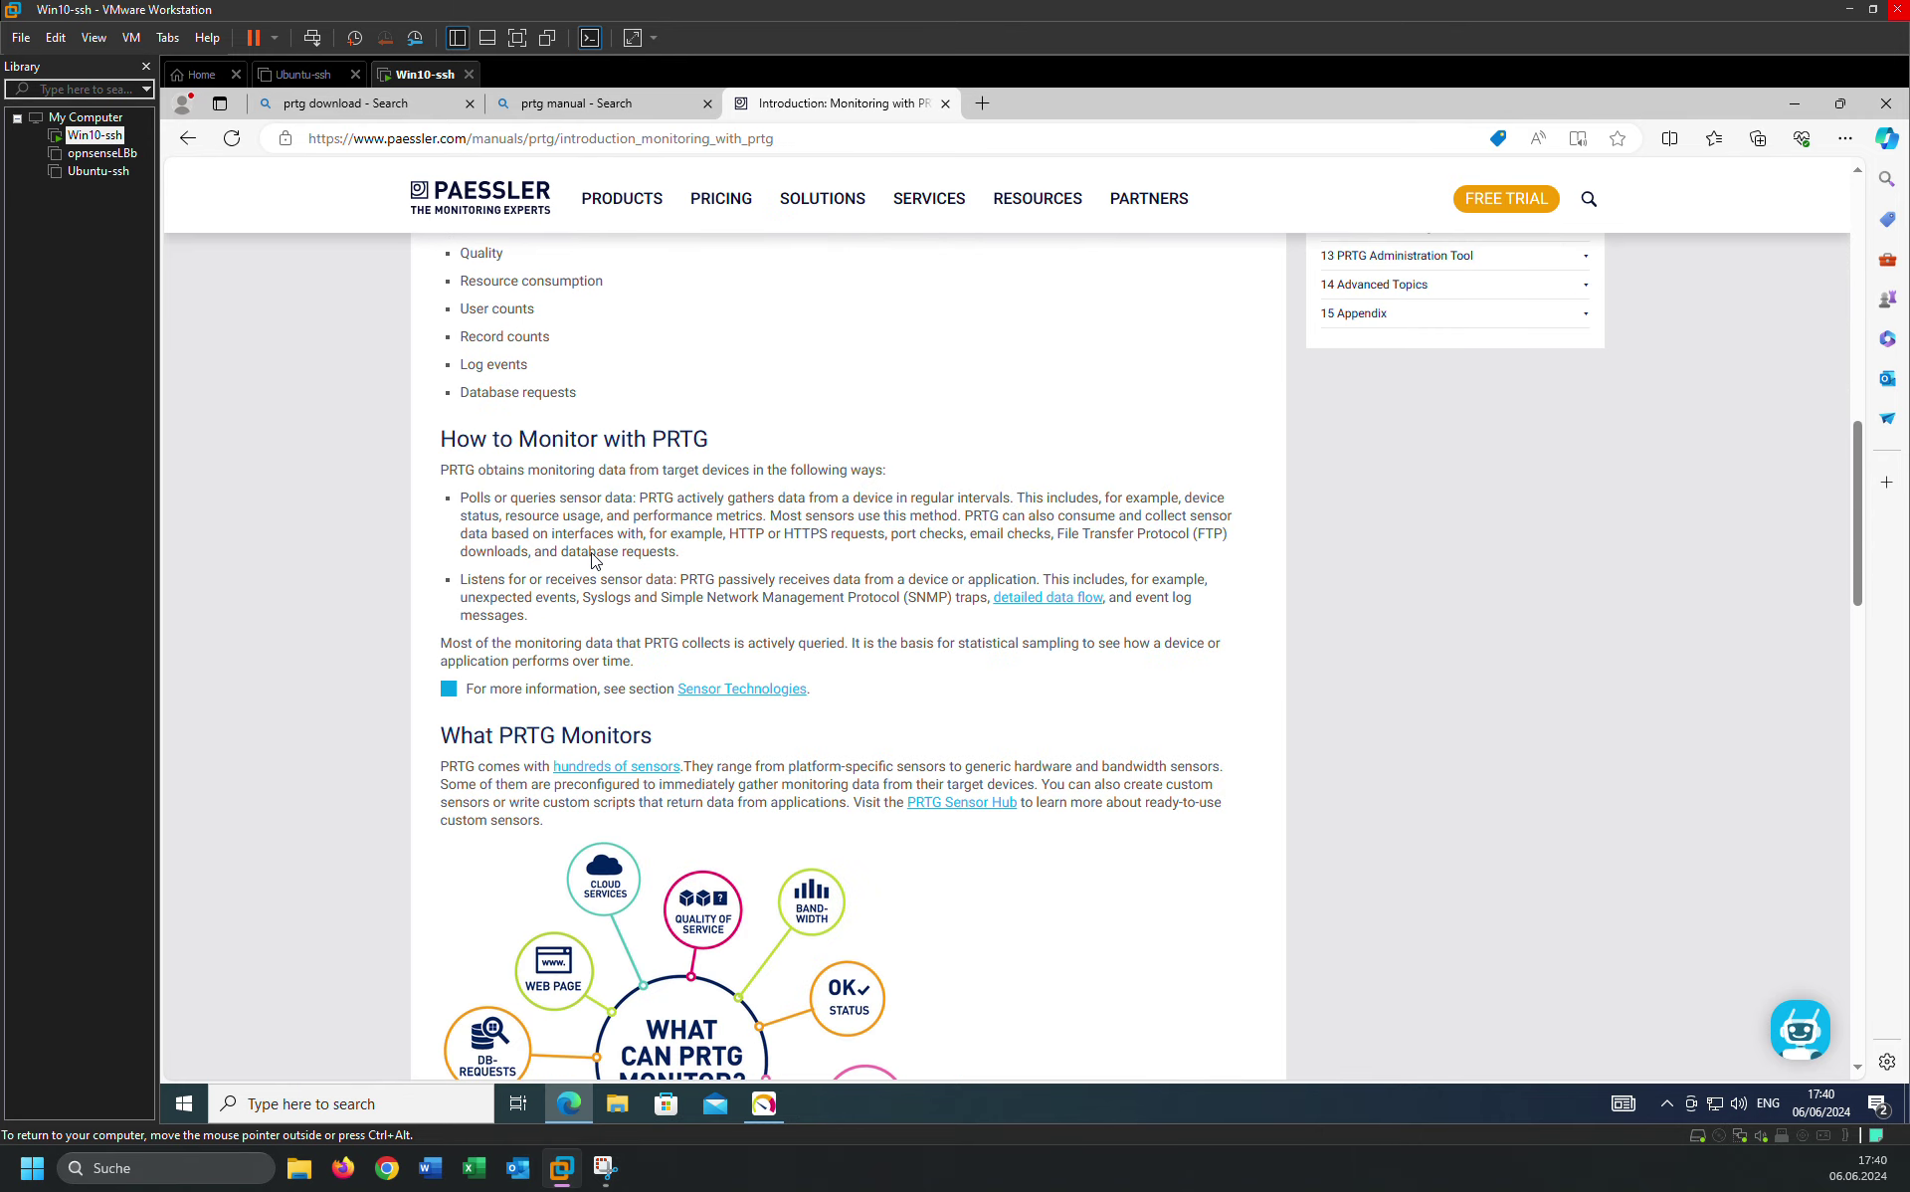
scroll(592, 553, "down", 15)
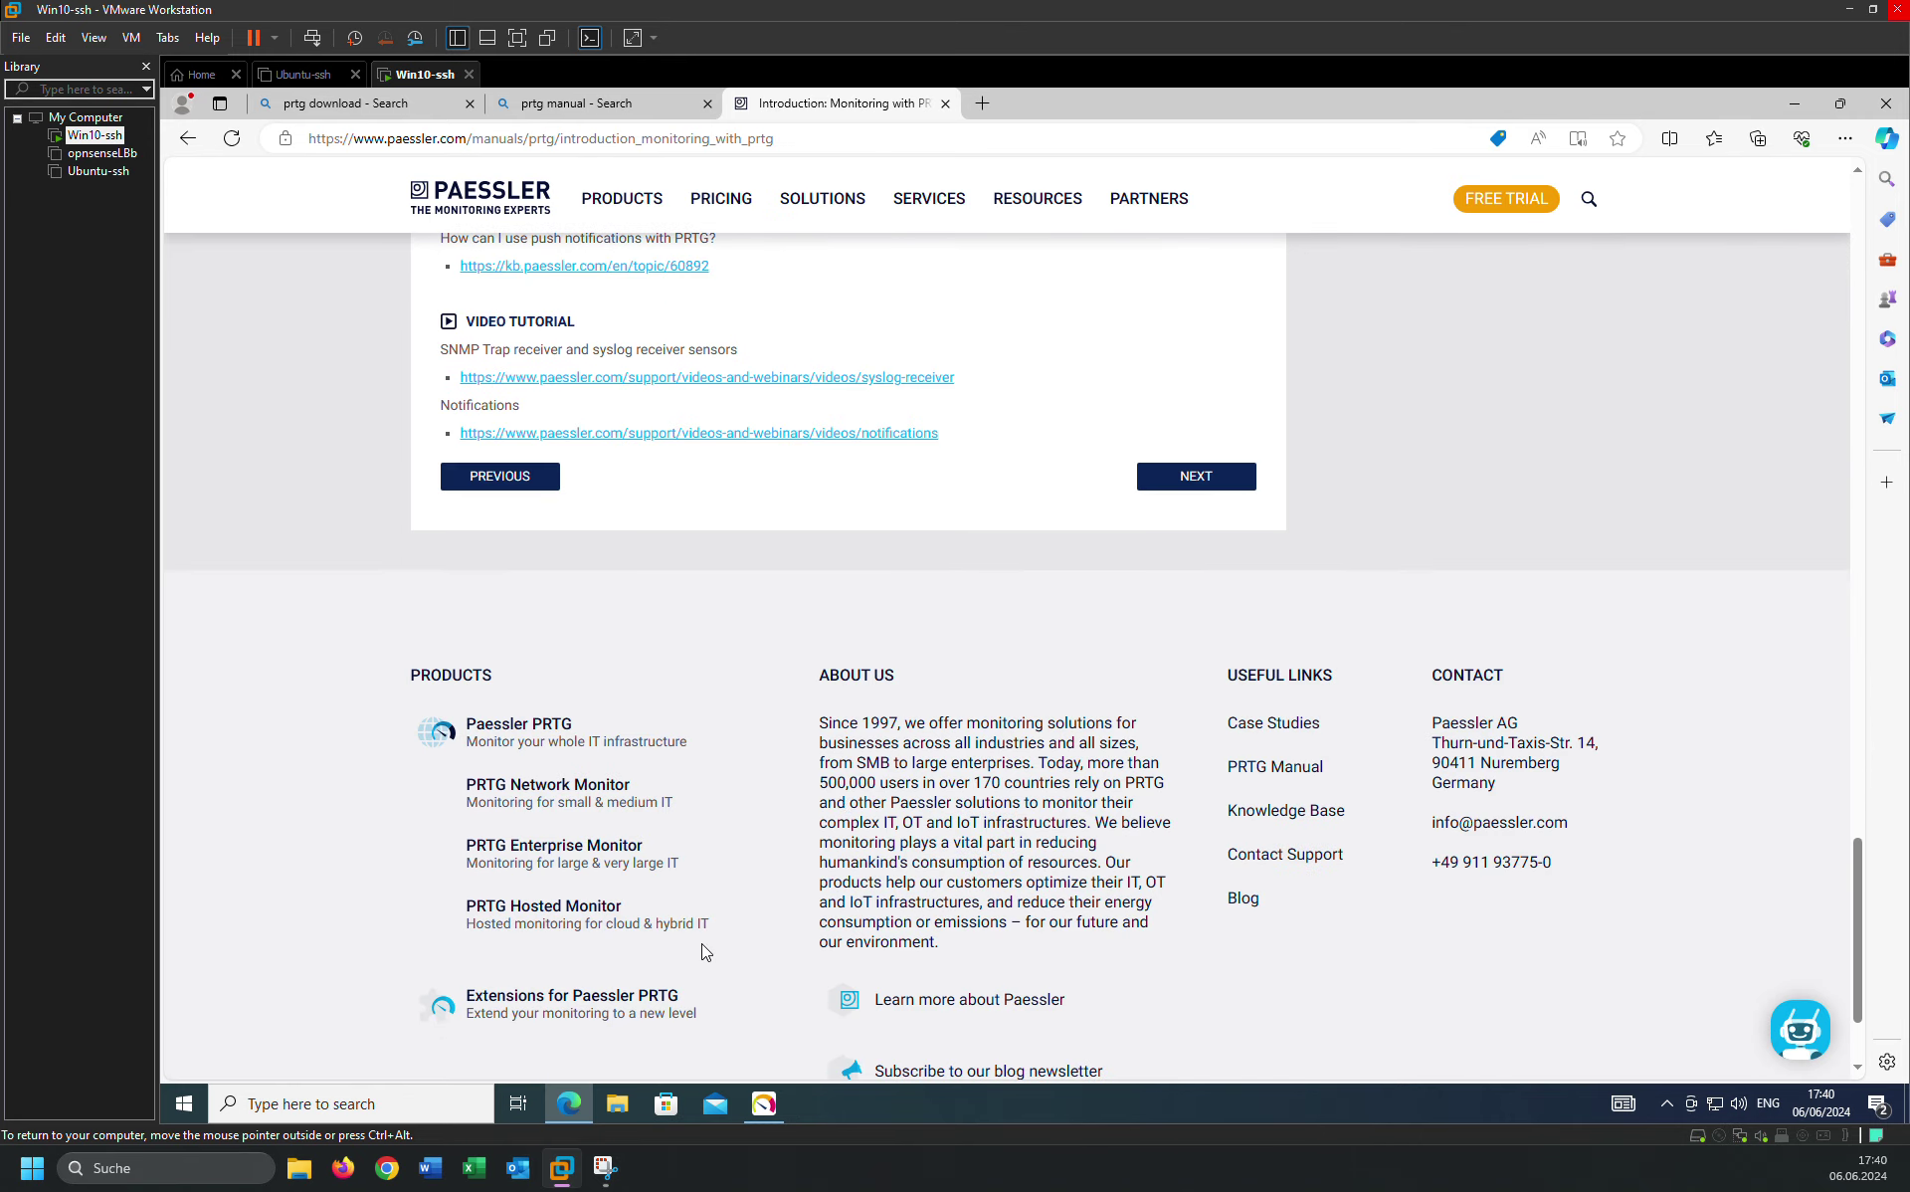
left_click(761, 1105)
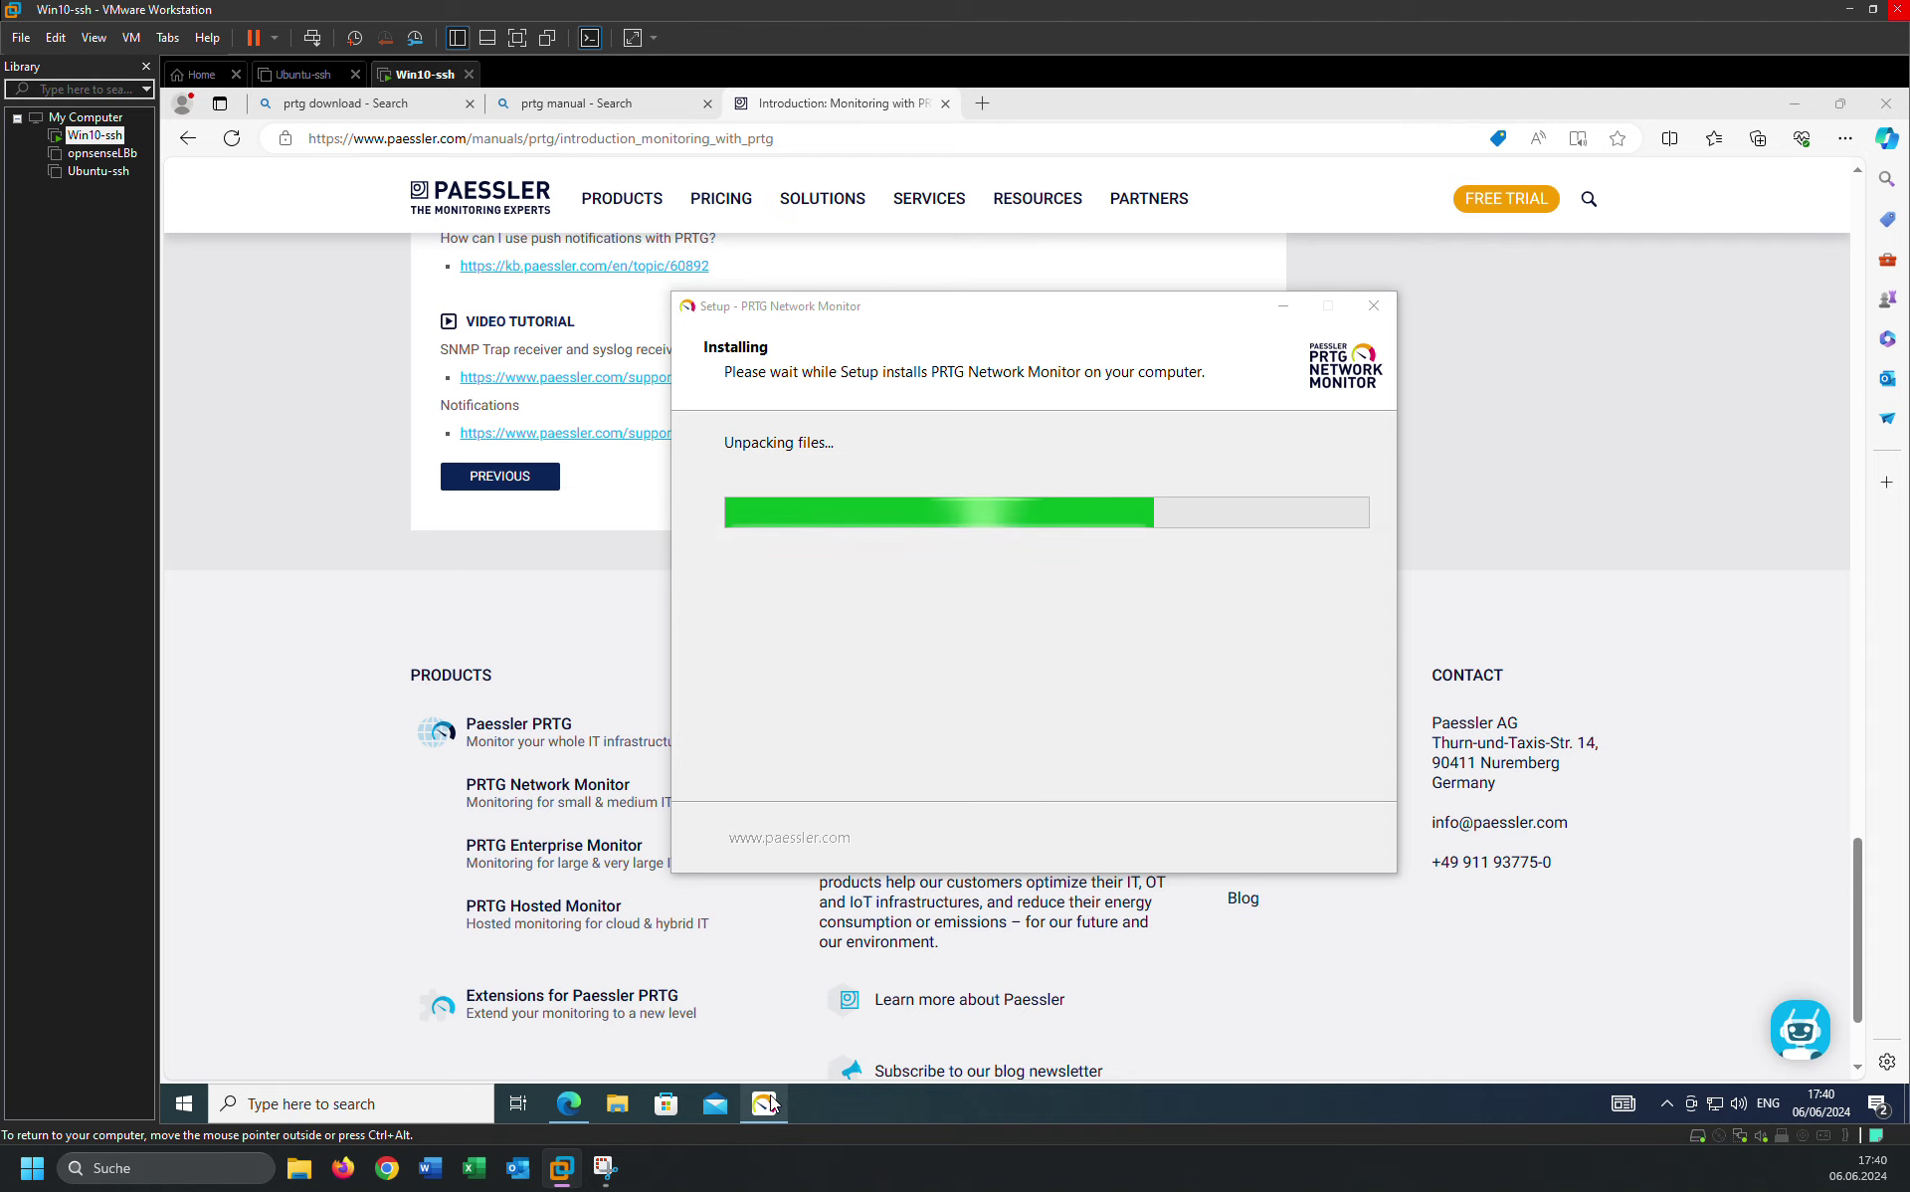
left_click(578, 639)
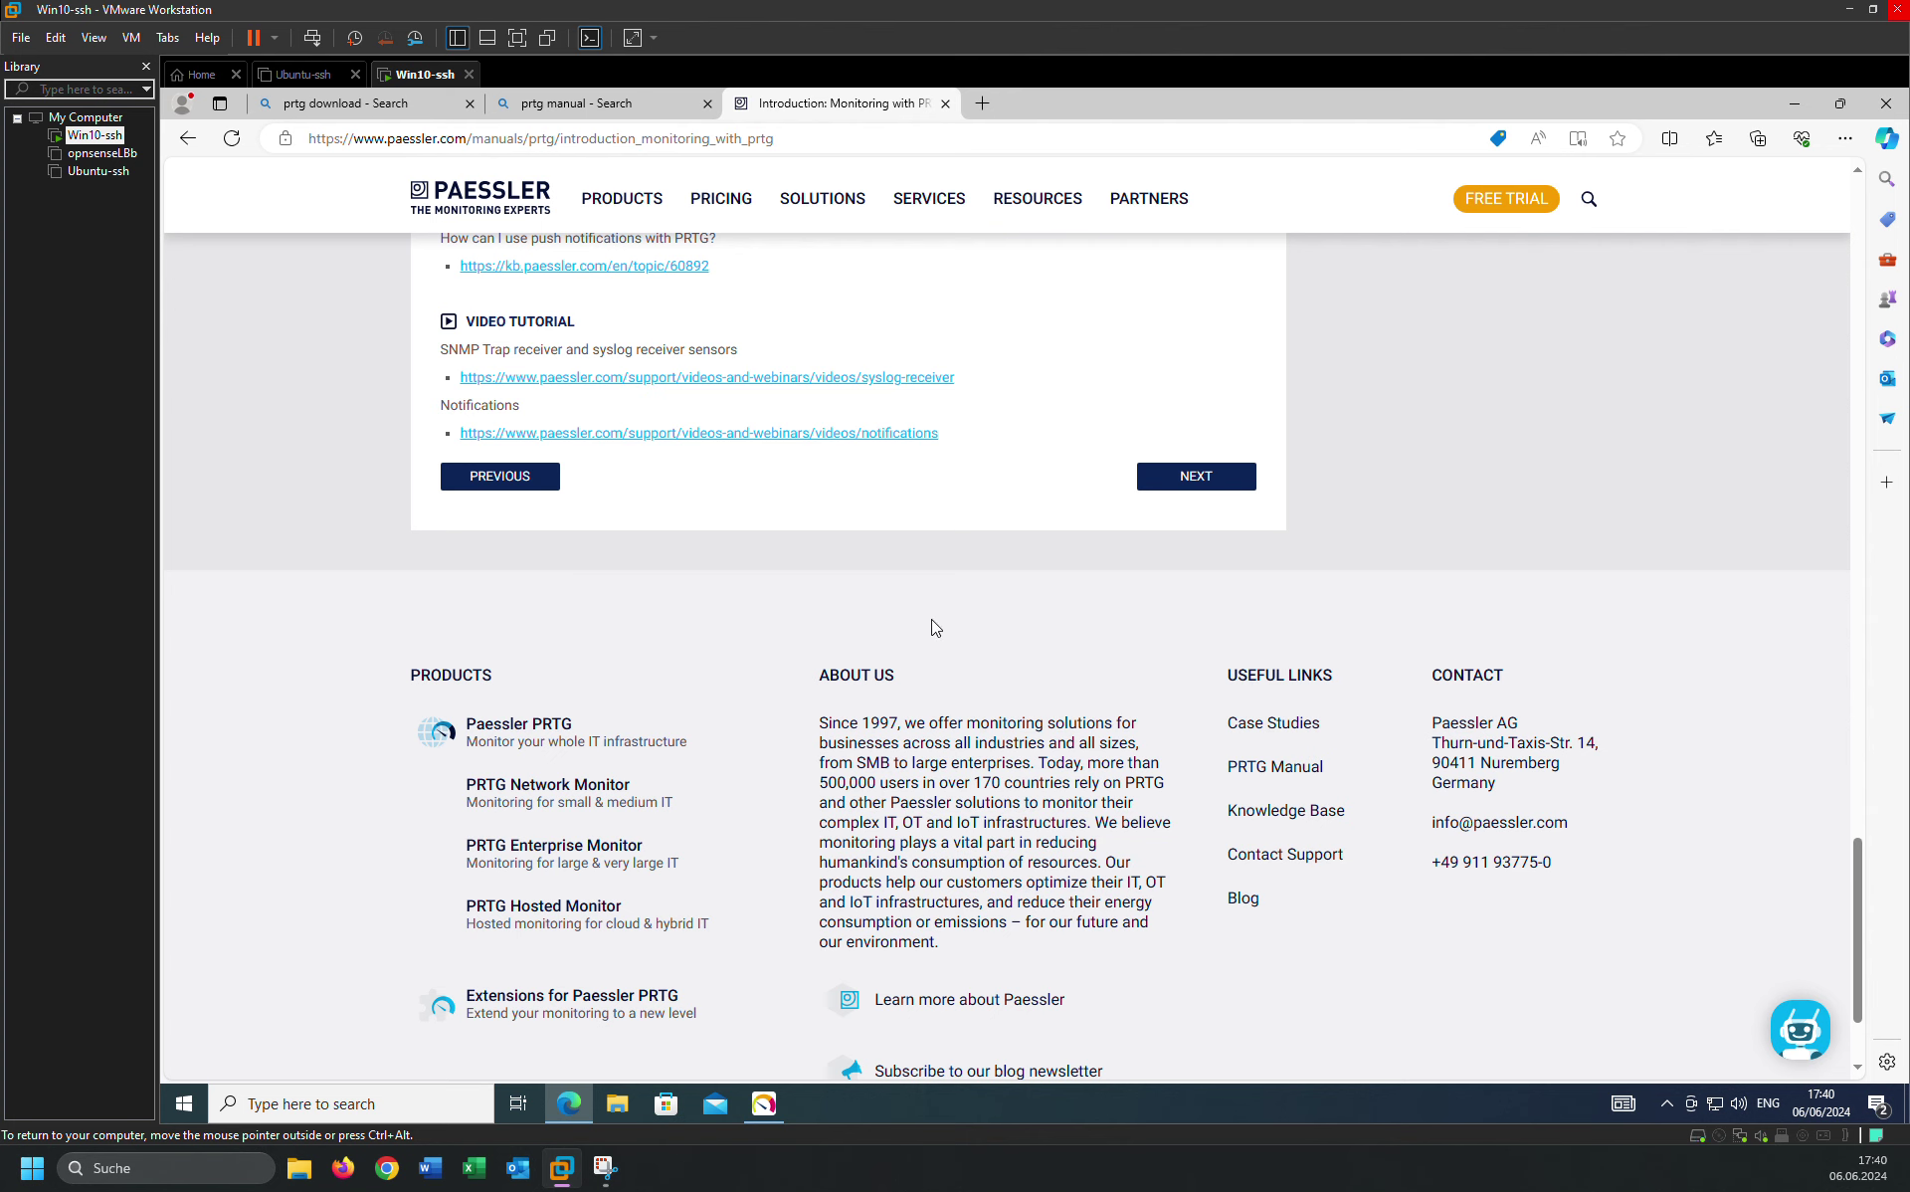
Open the Quick Start Guide and its Step 1: Download, Installation, and First Login page.
left_click(1240, 486)
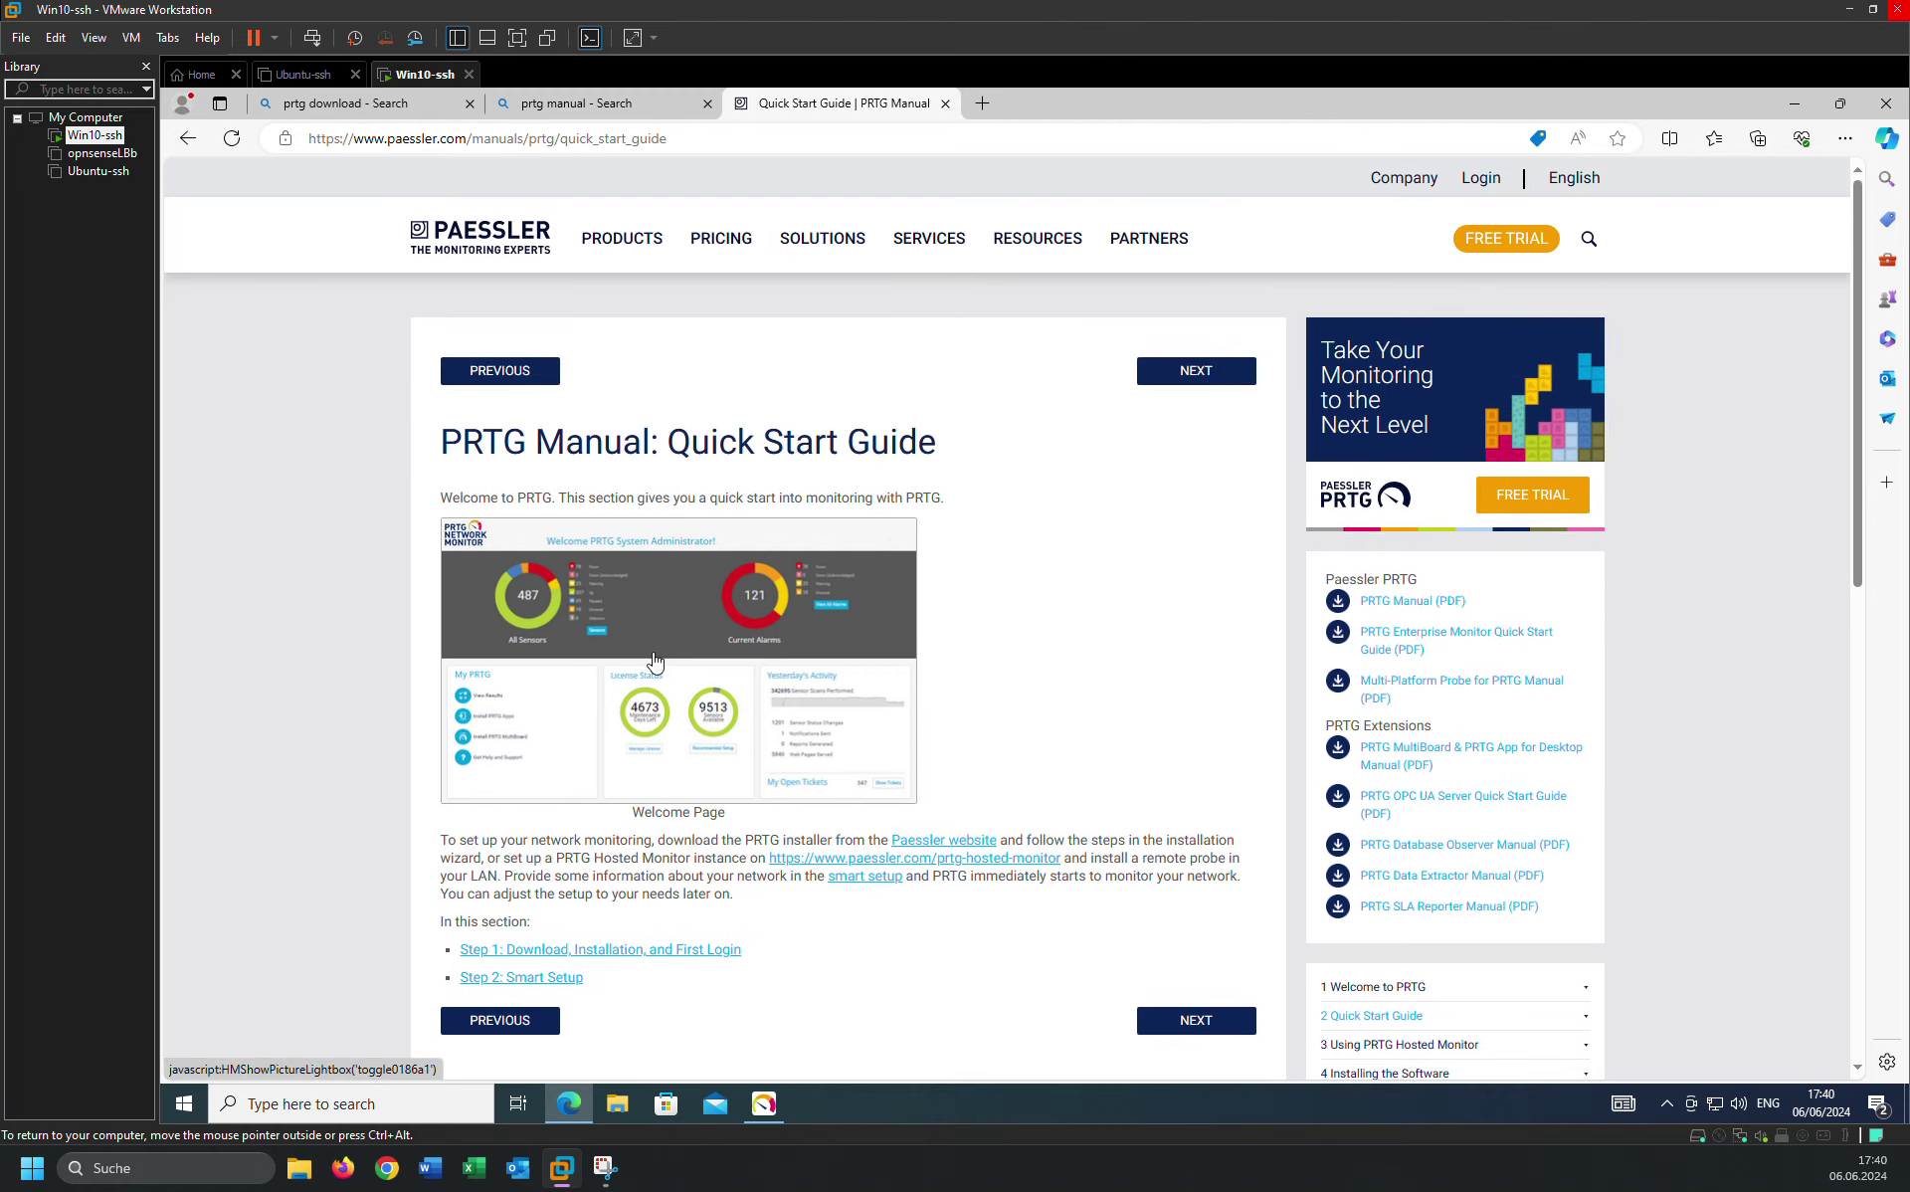
left_click(1209, 1031)
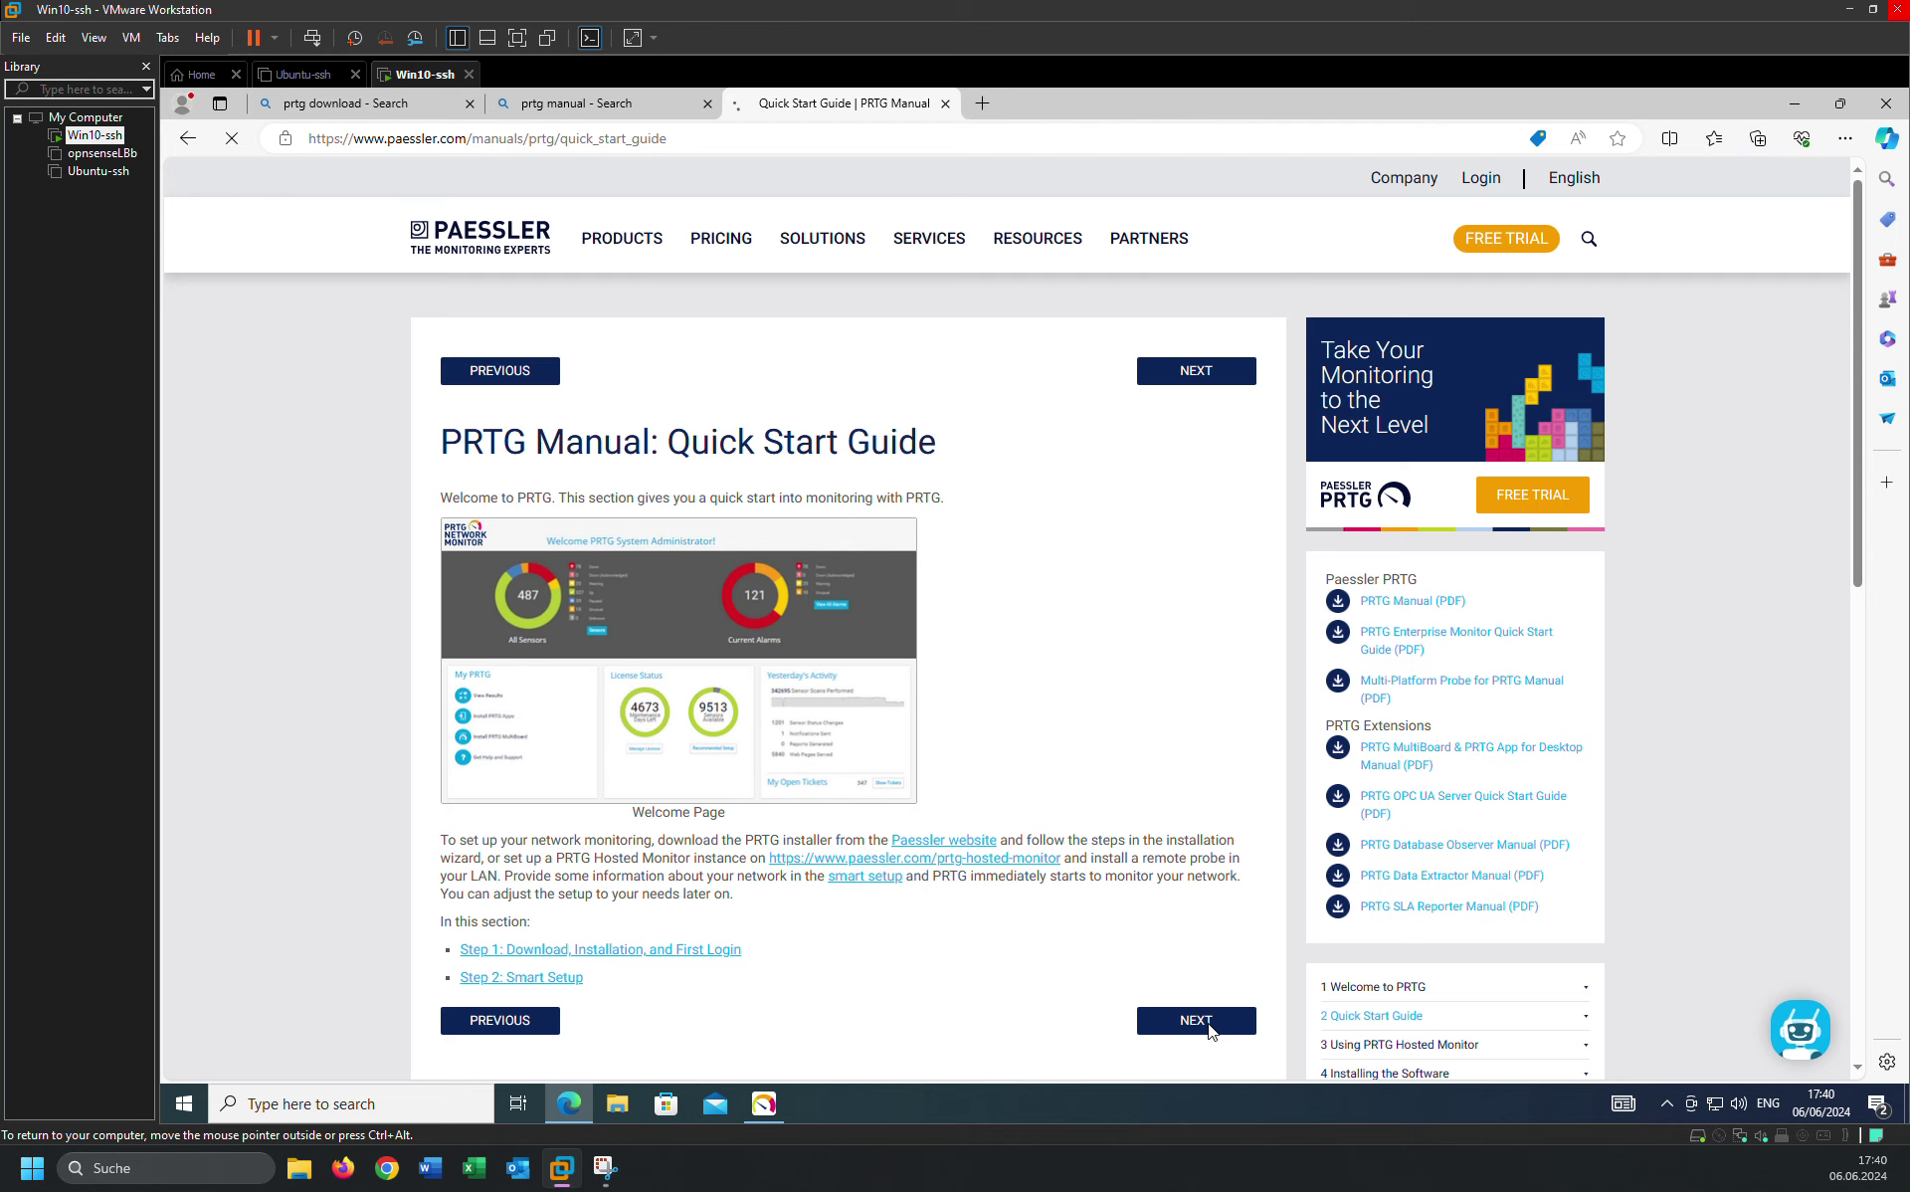
scroll(982, 734, "down", 7)
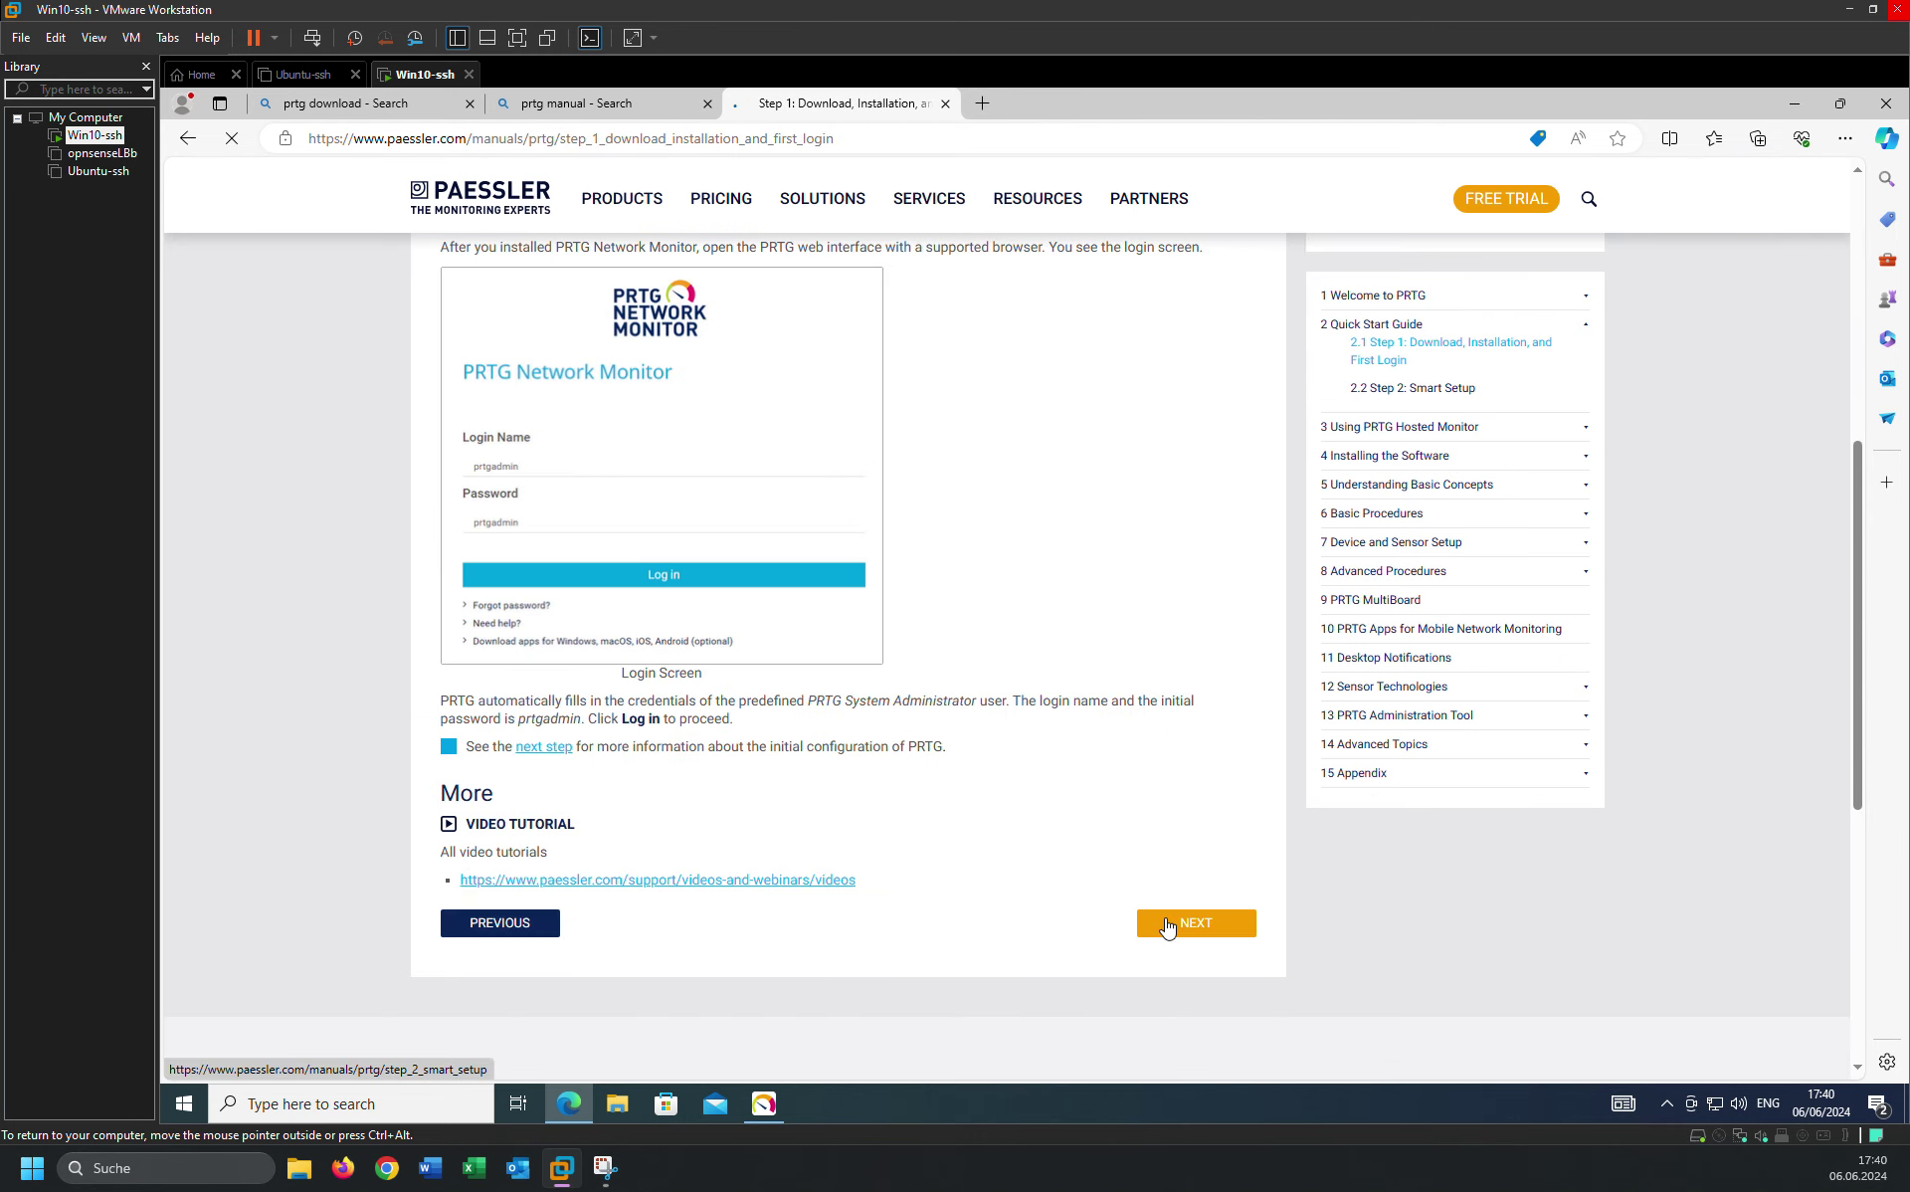
Read Step 2: Smart Setup, advance to Using PRTG Hosted Monitor, and recheck installation progress.
left_click(1165, 916)
scroll(974, 802, "down", 1)
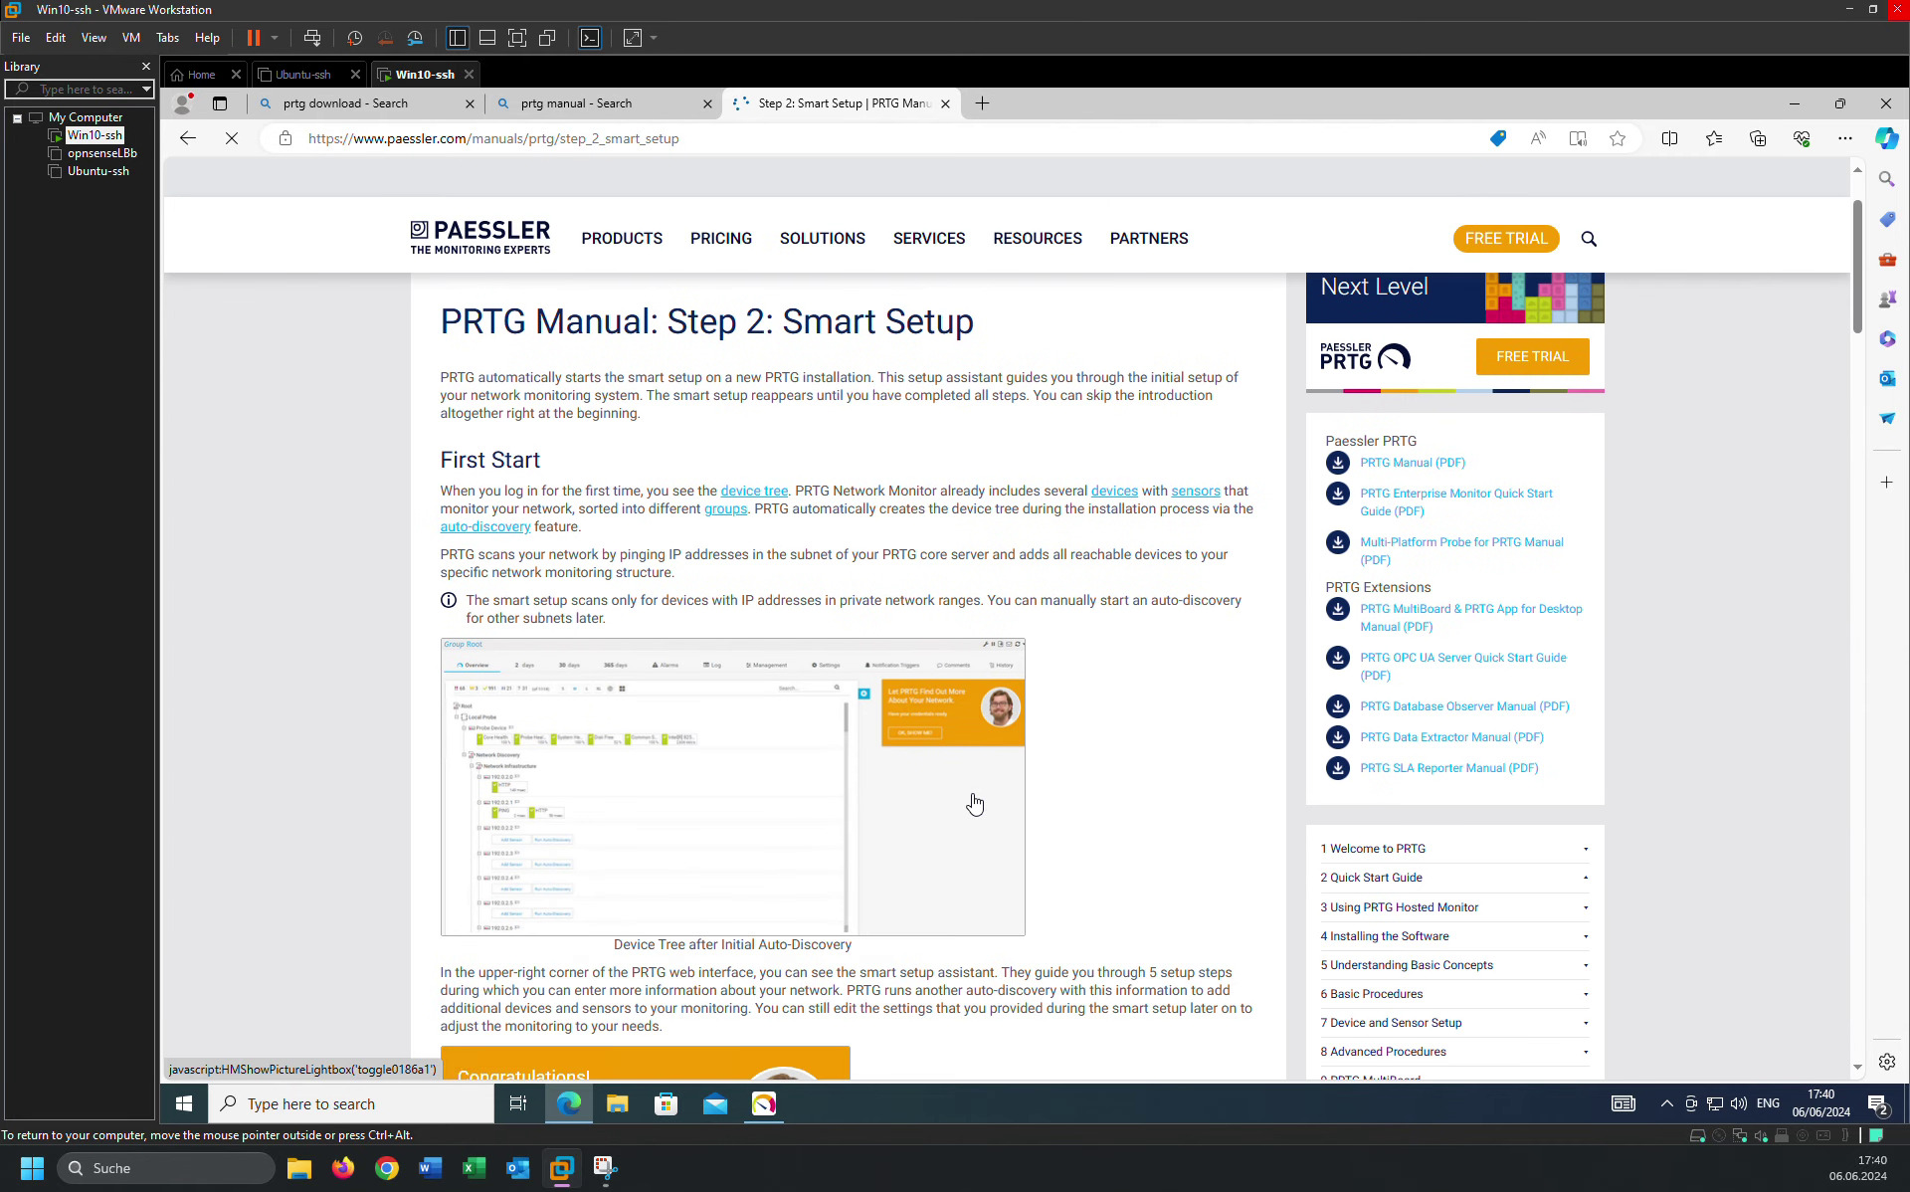
scroll(485, 703, "down", 8)
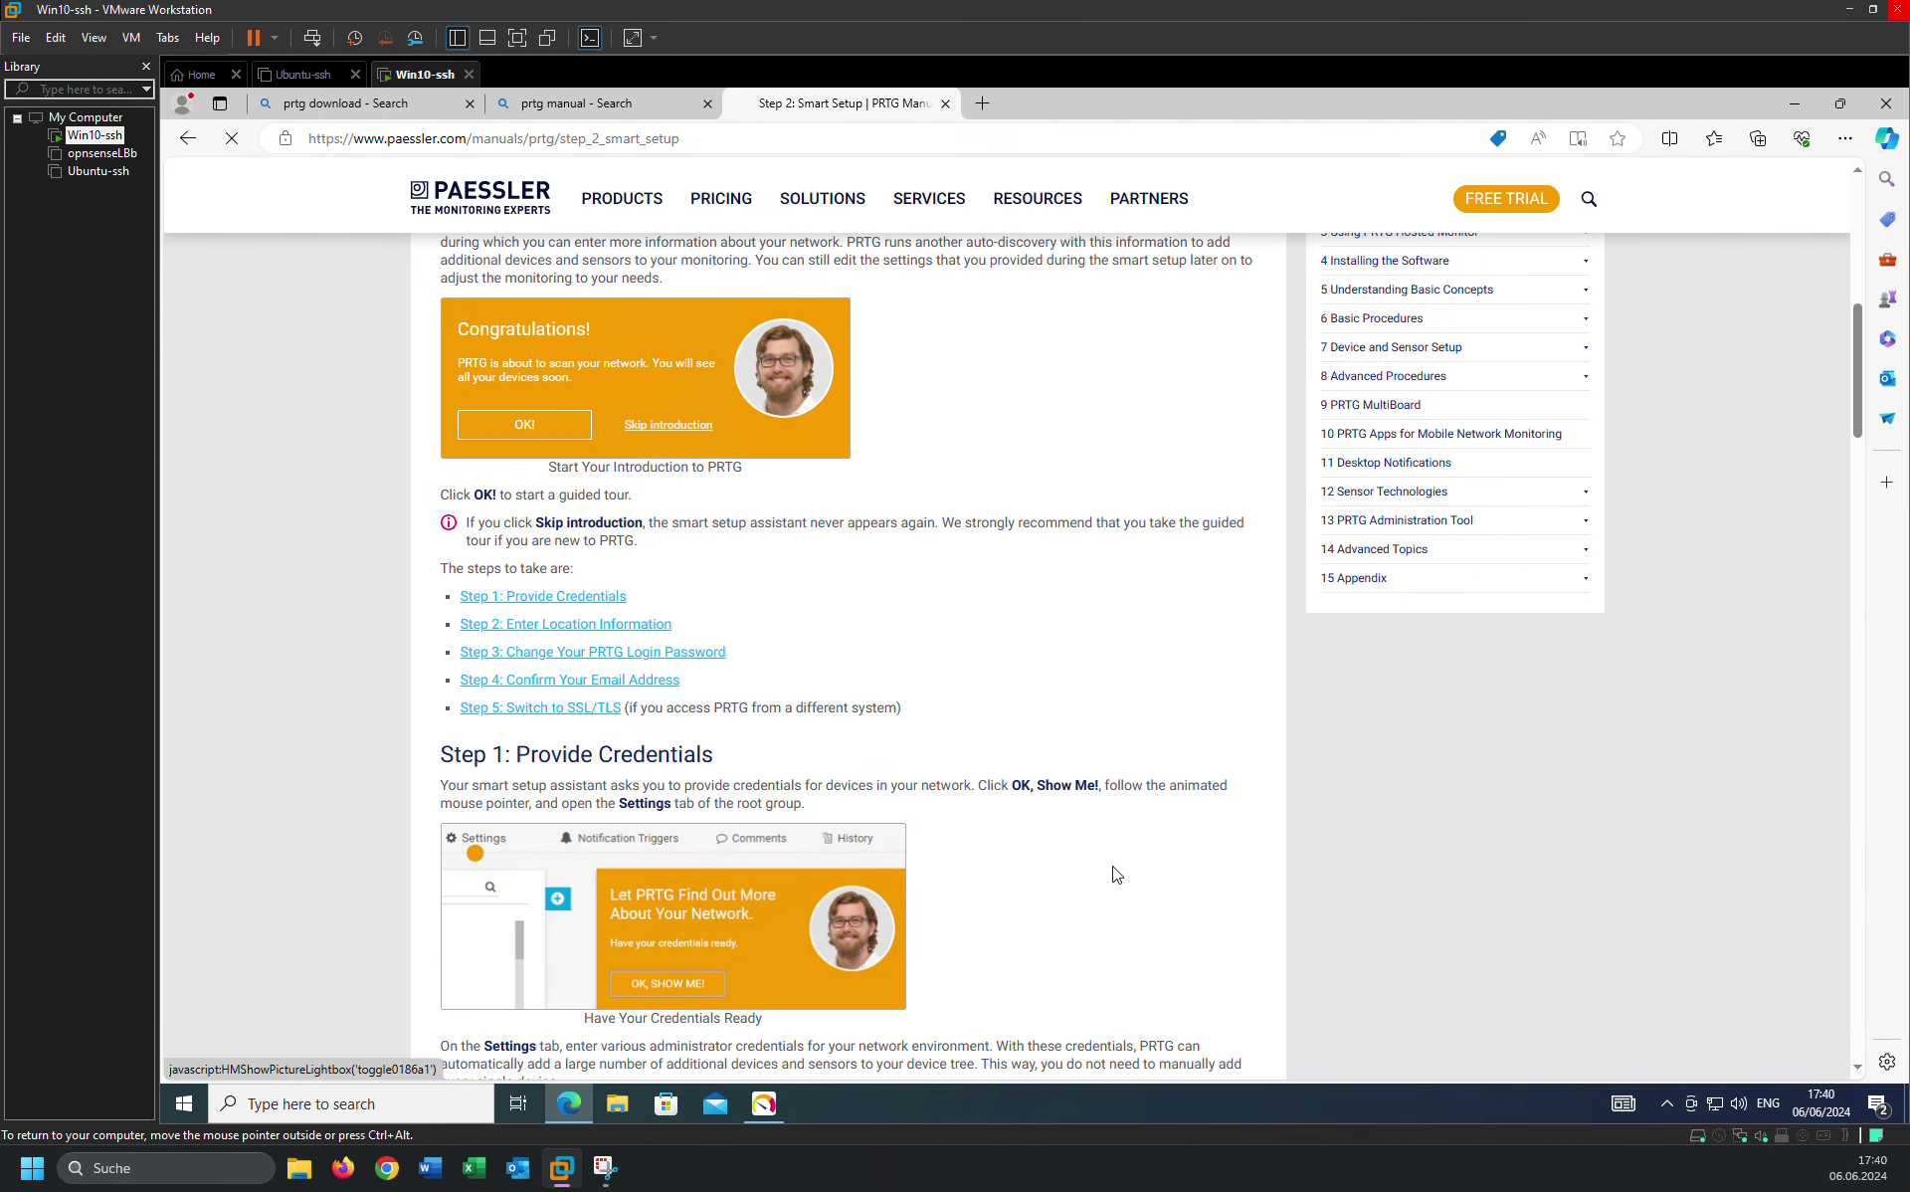
scroll(1116, 873, "up", 10)
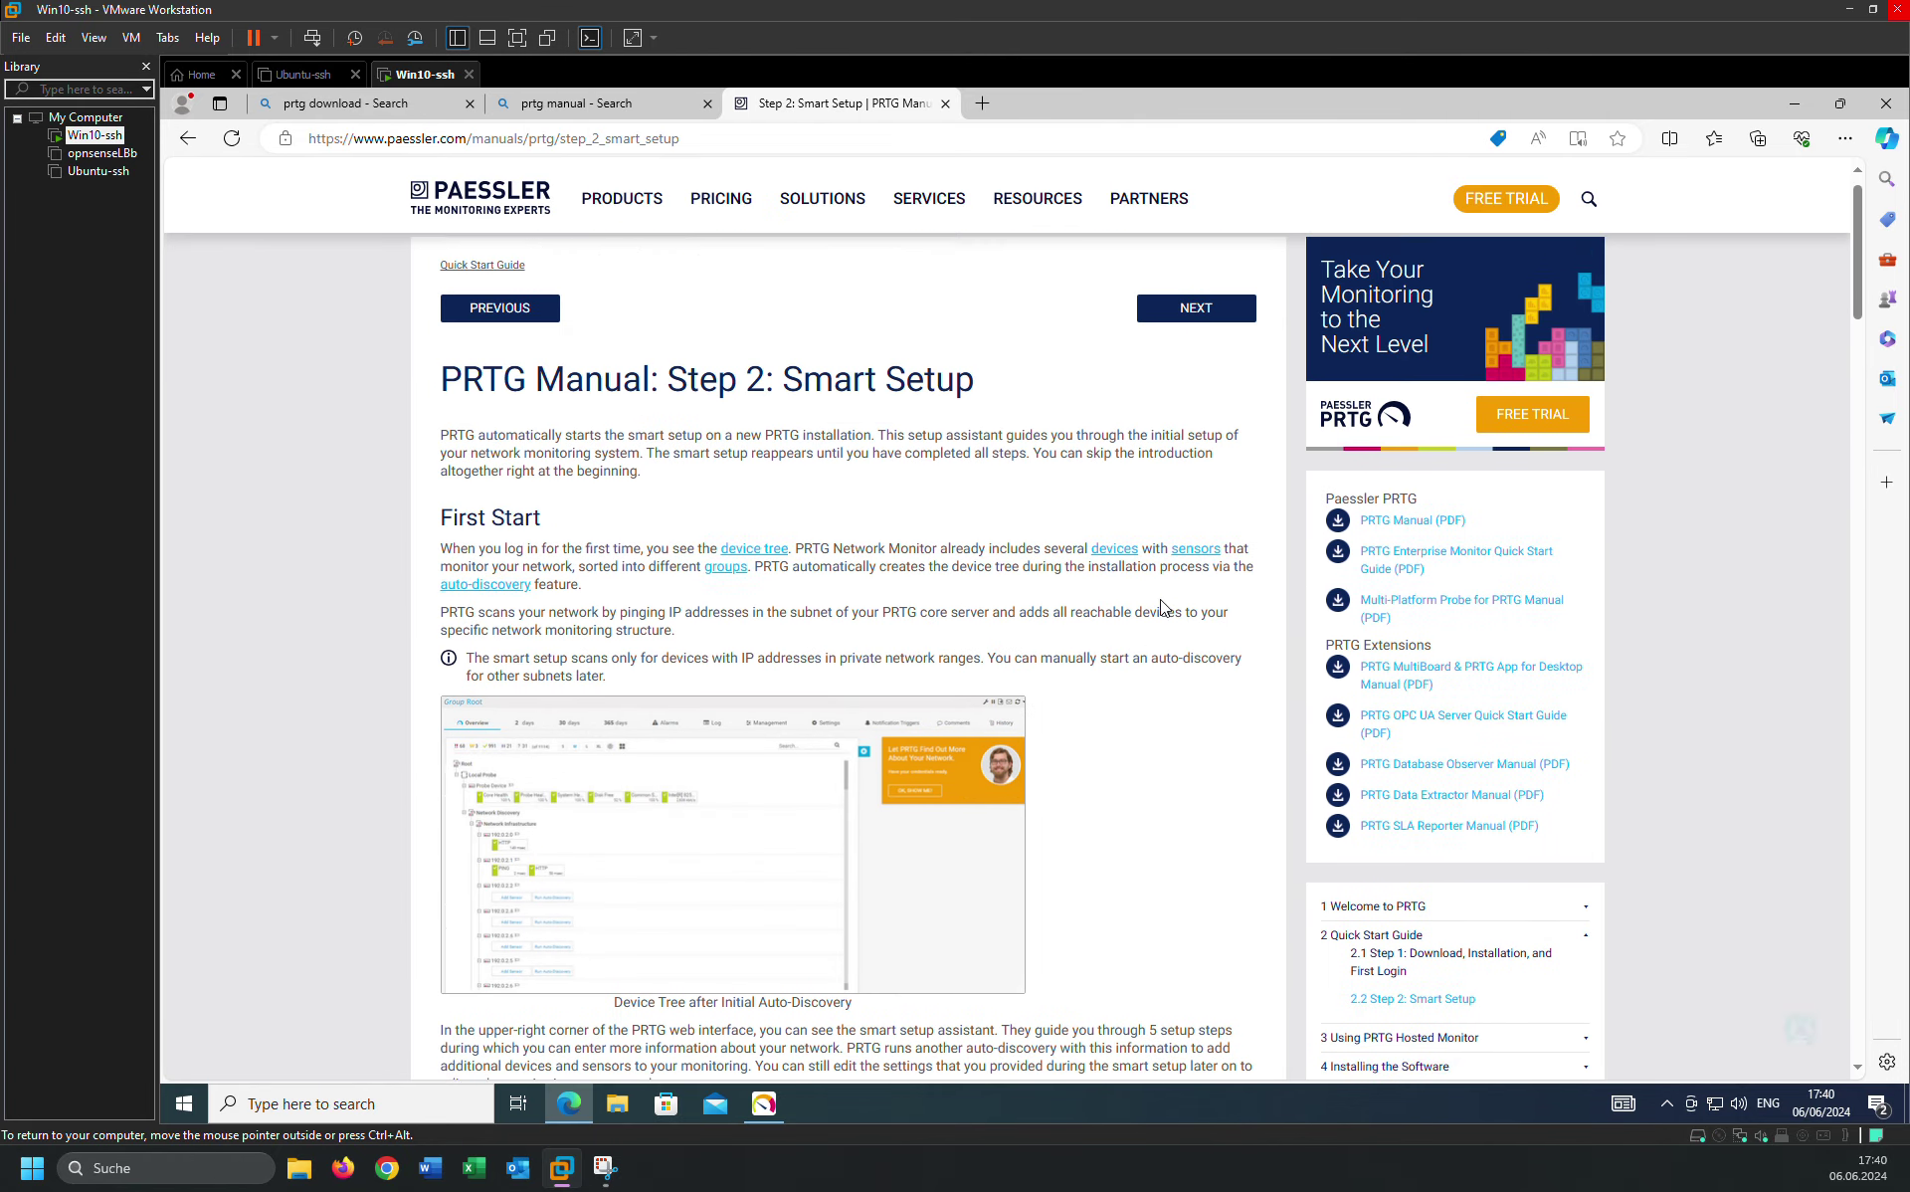
left_click(1206, 385)
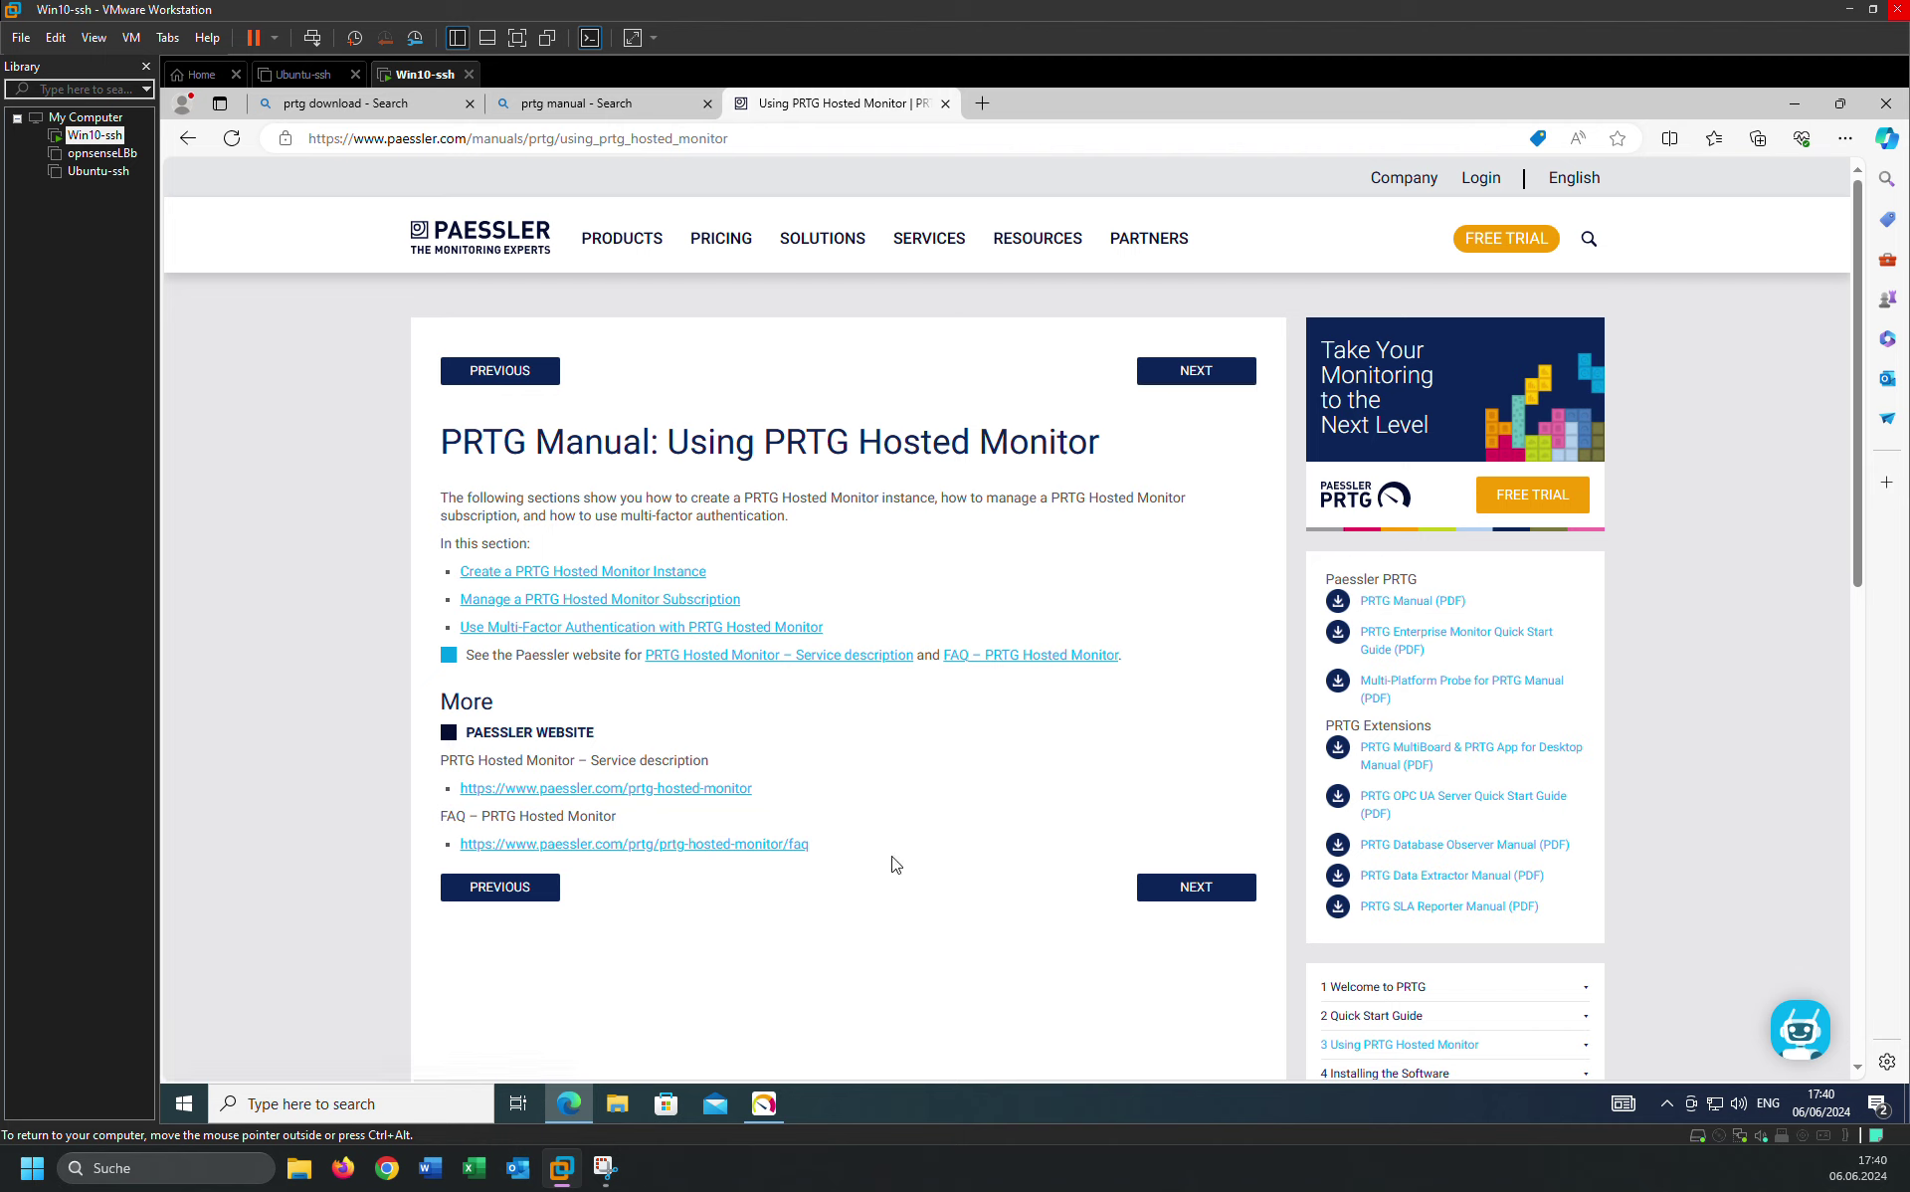
left_click(770, 1110)
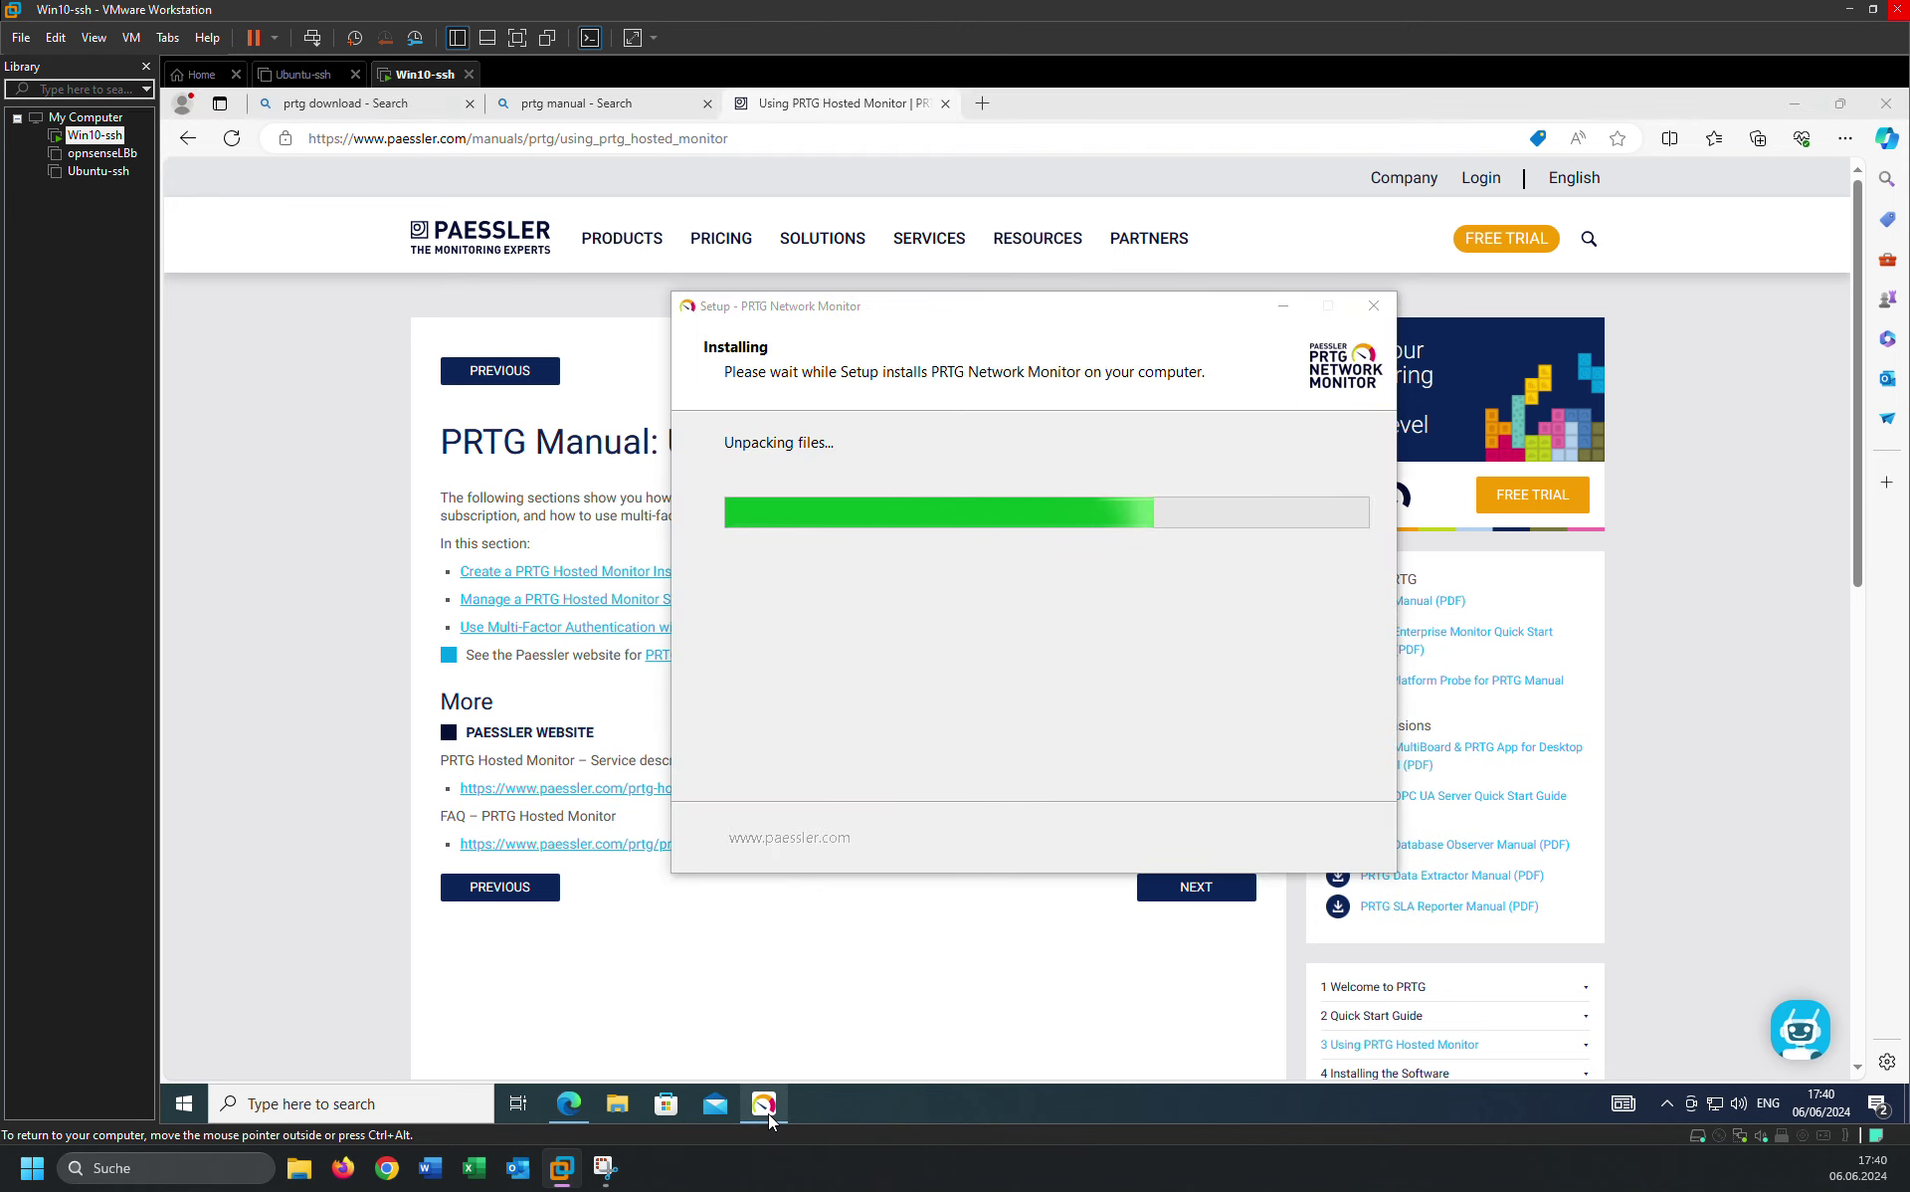
Read the Create a PRTG Hosted Monitor Instance pages through to the subscription page.
left_click(714, 973)
scroll(823, 886, "down", 2)
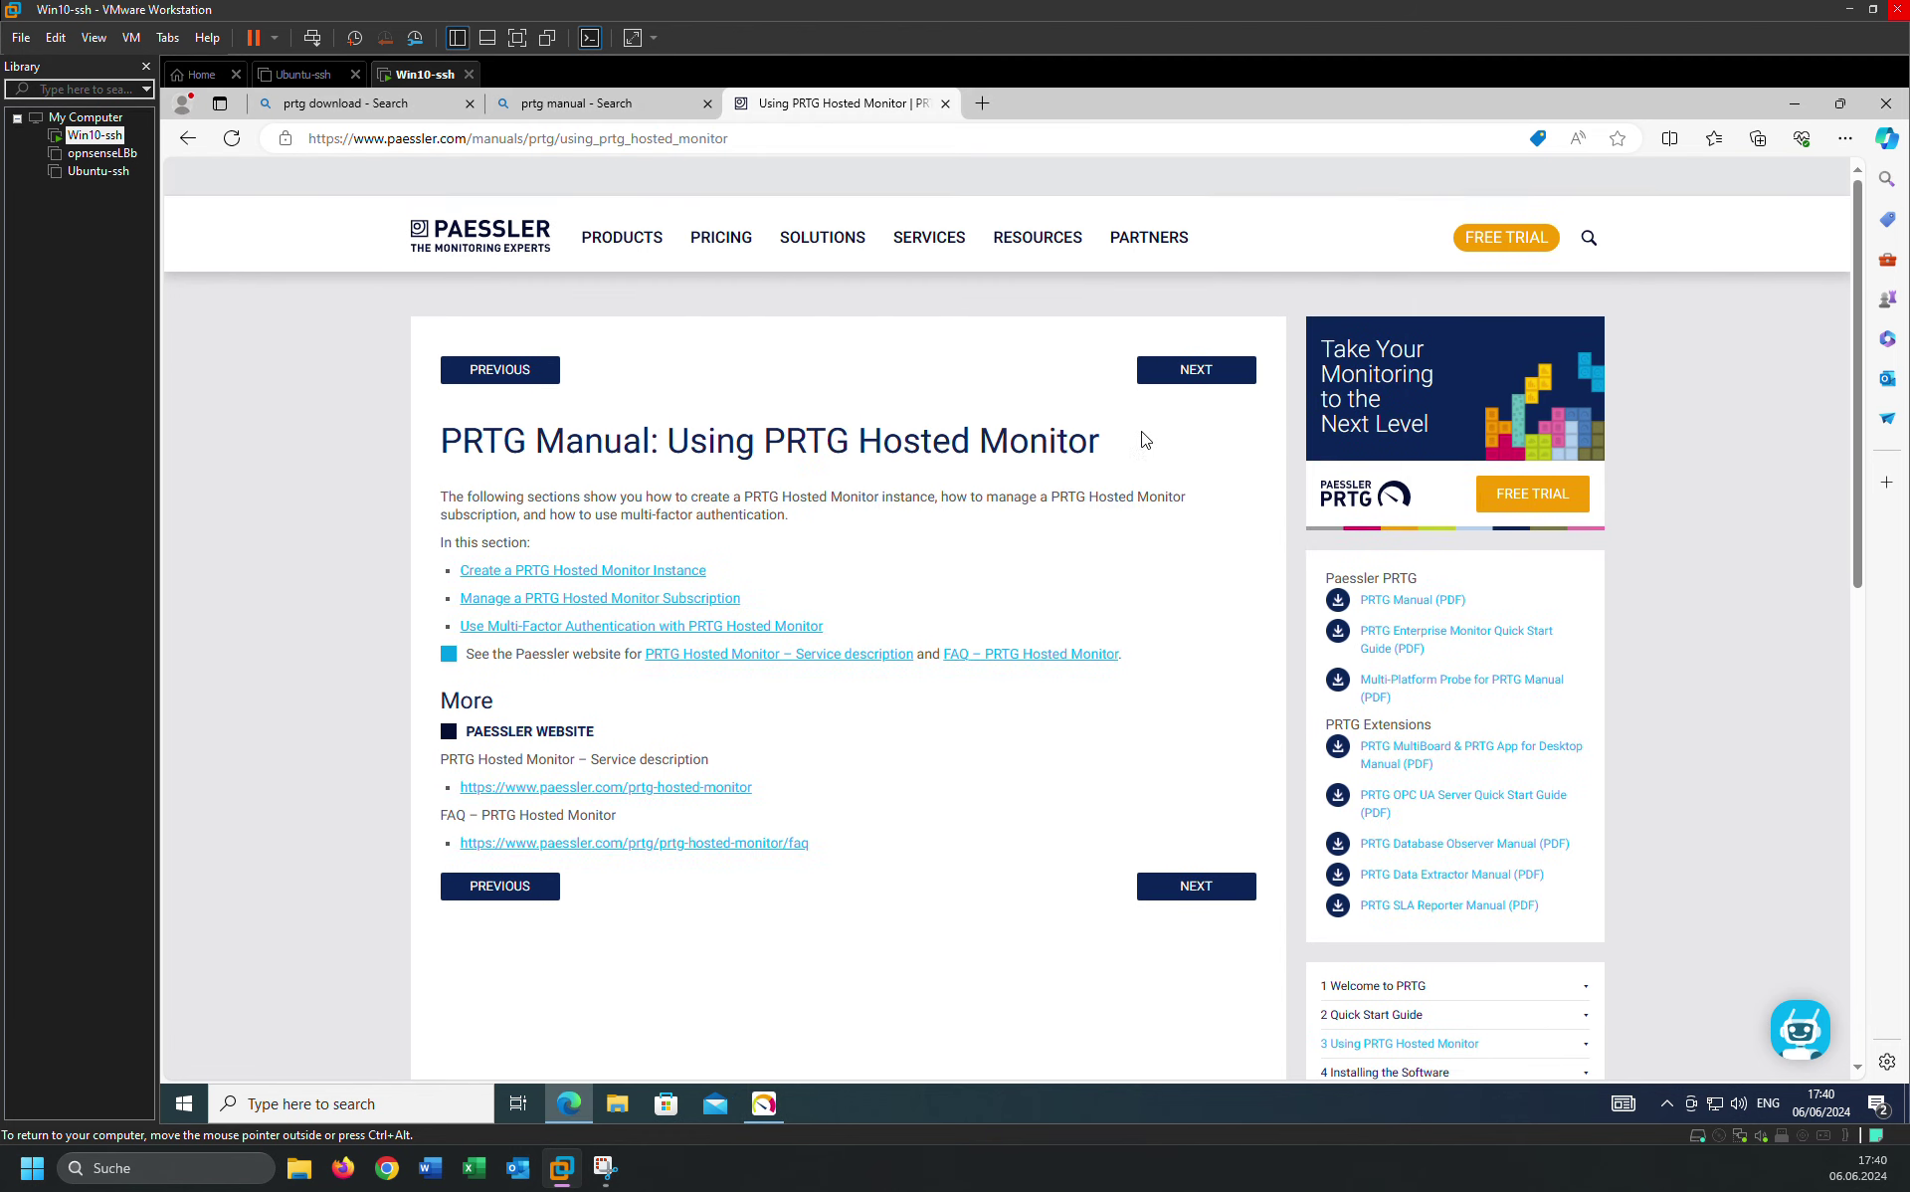
left_click(1185, 368)
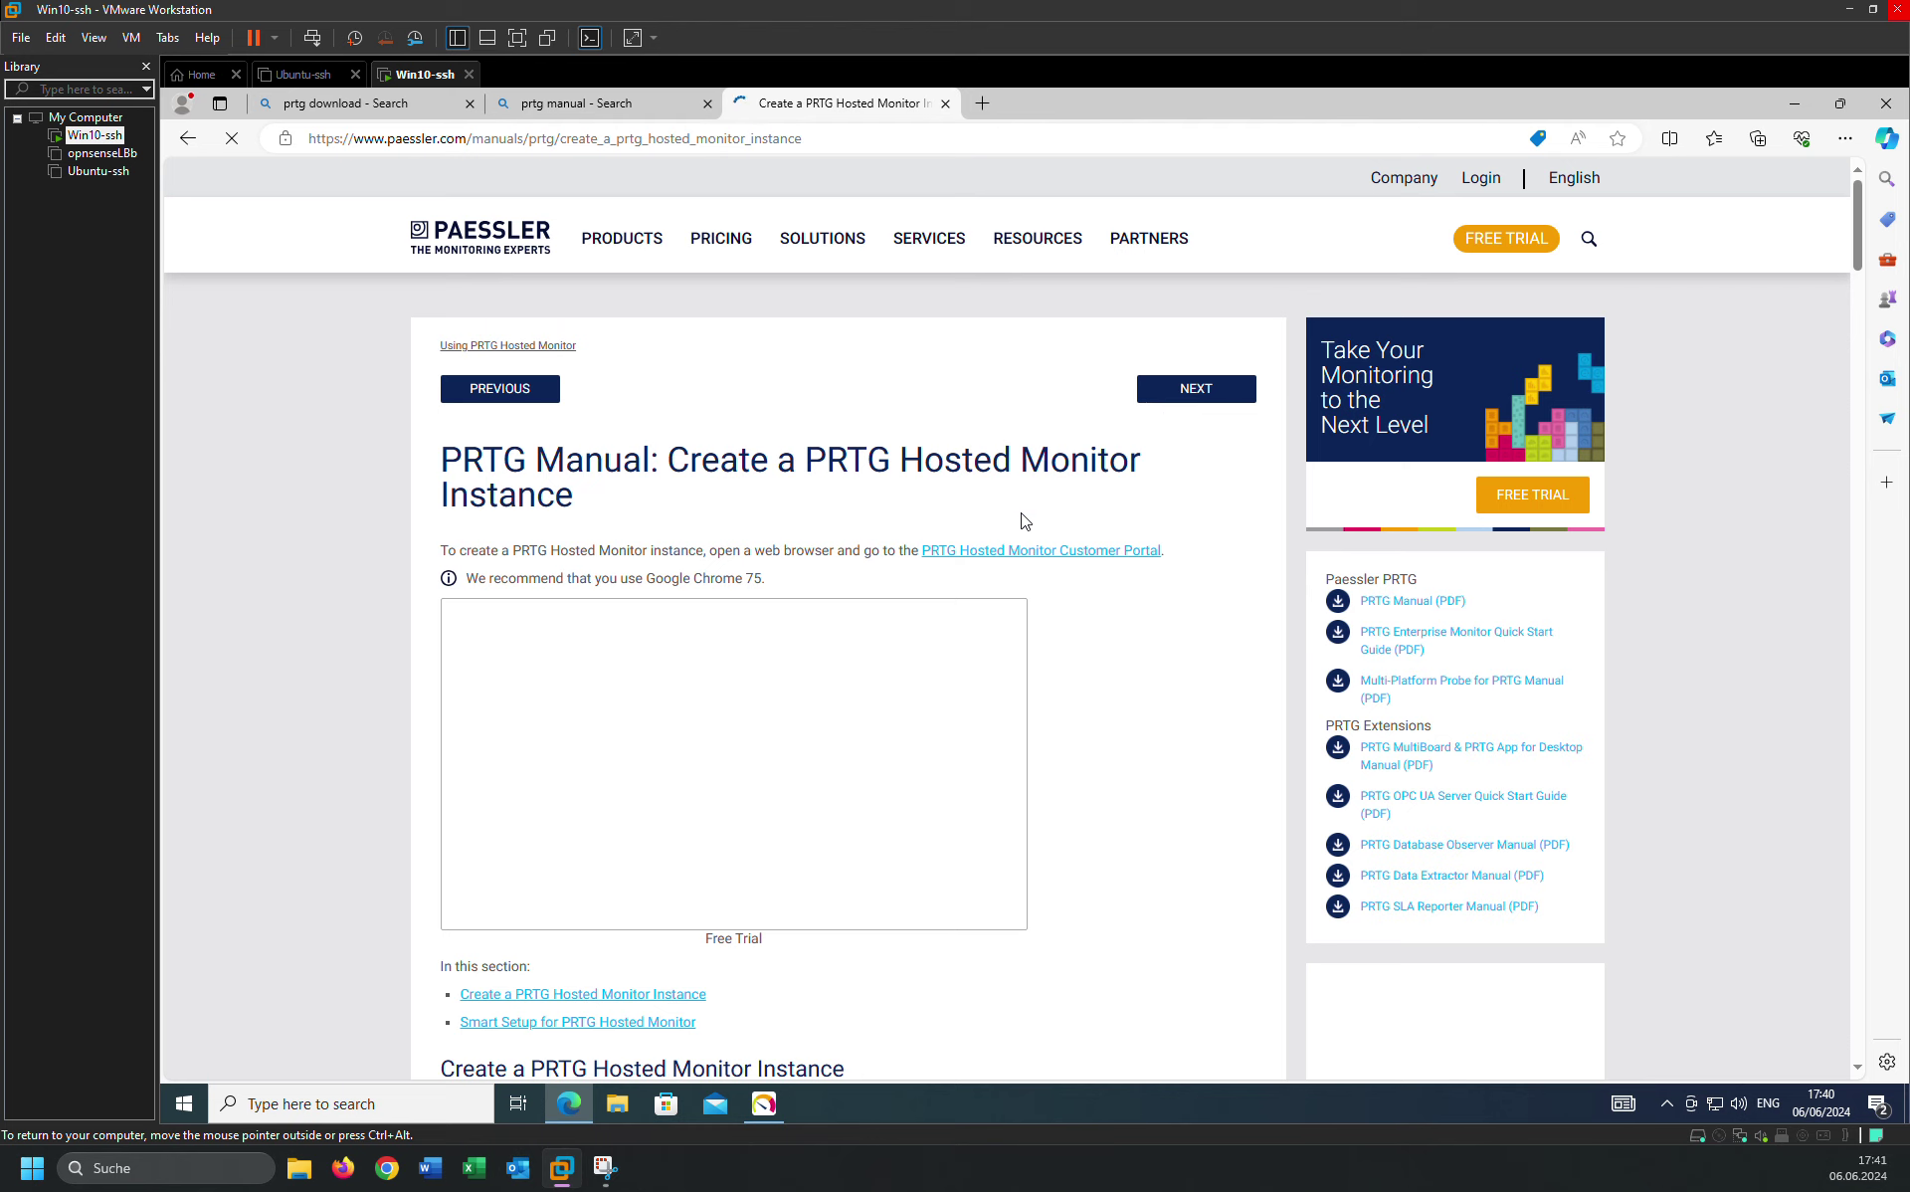
scroll(809, 838, "down", 4)
scroll(892, 761, "up", 3)
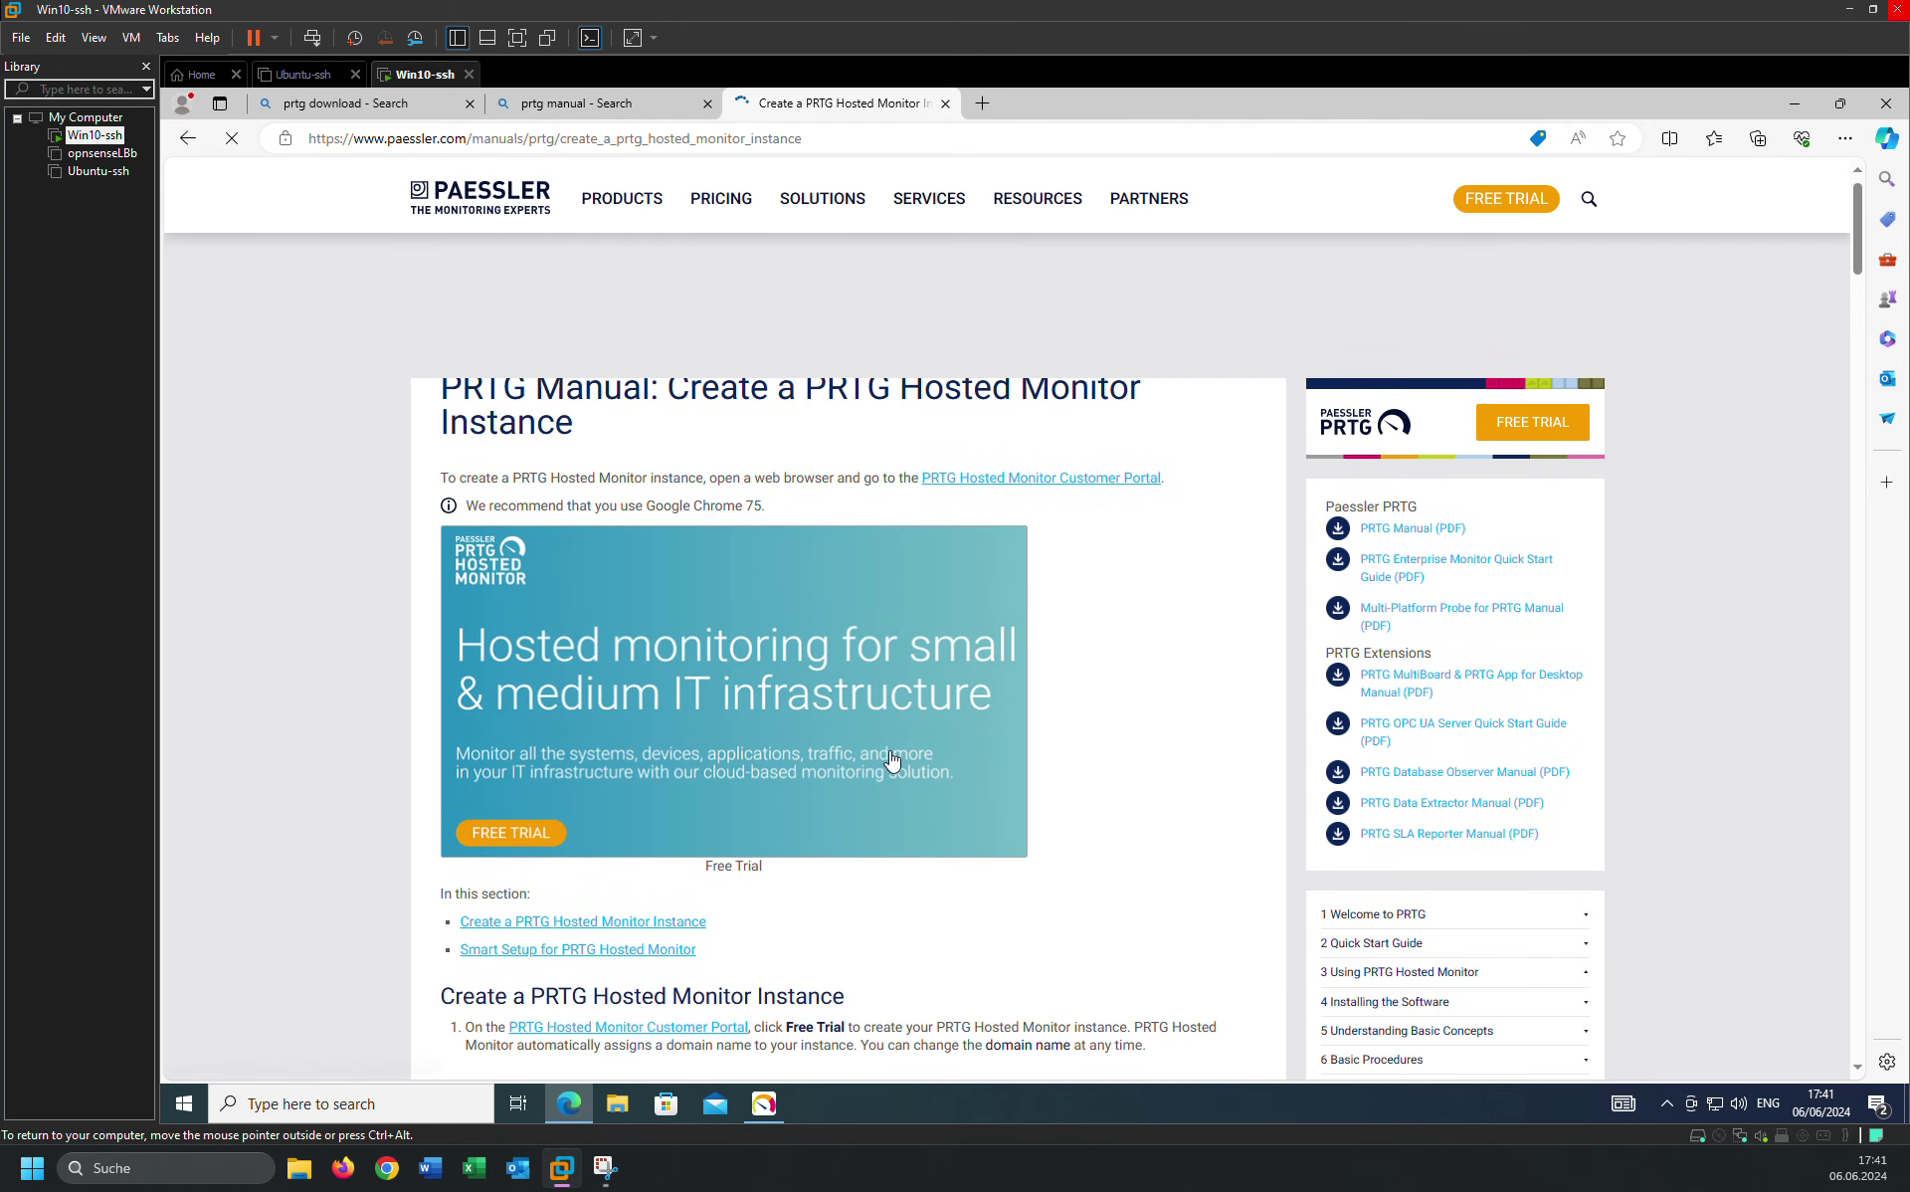
scroll(892, 761, "up", 2)
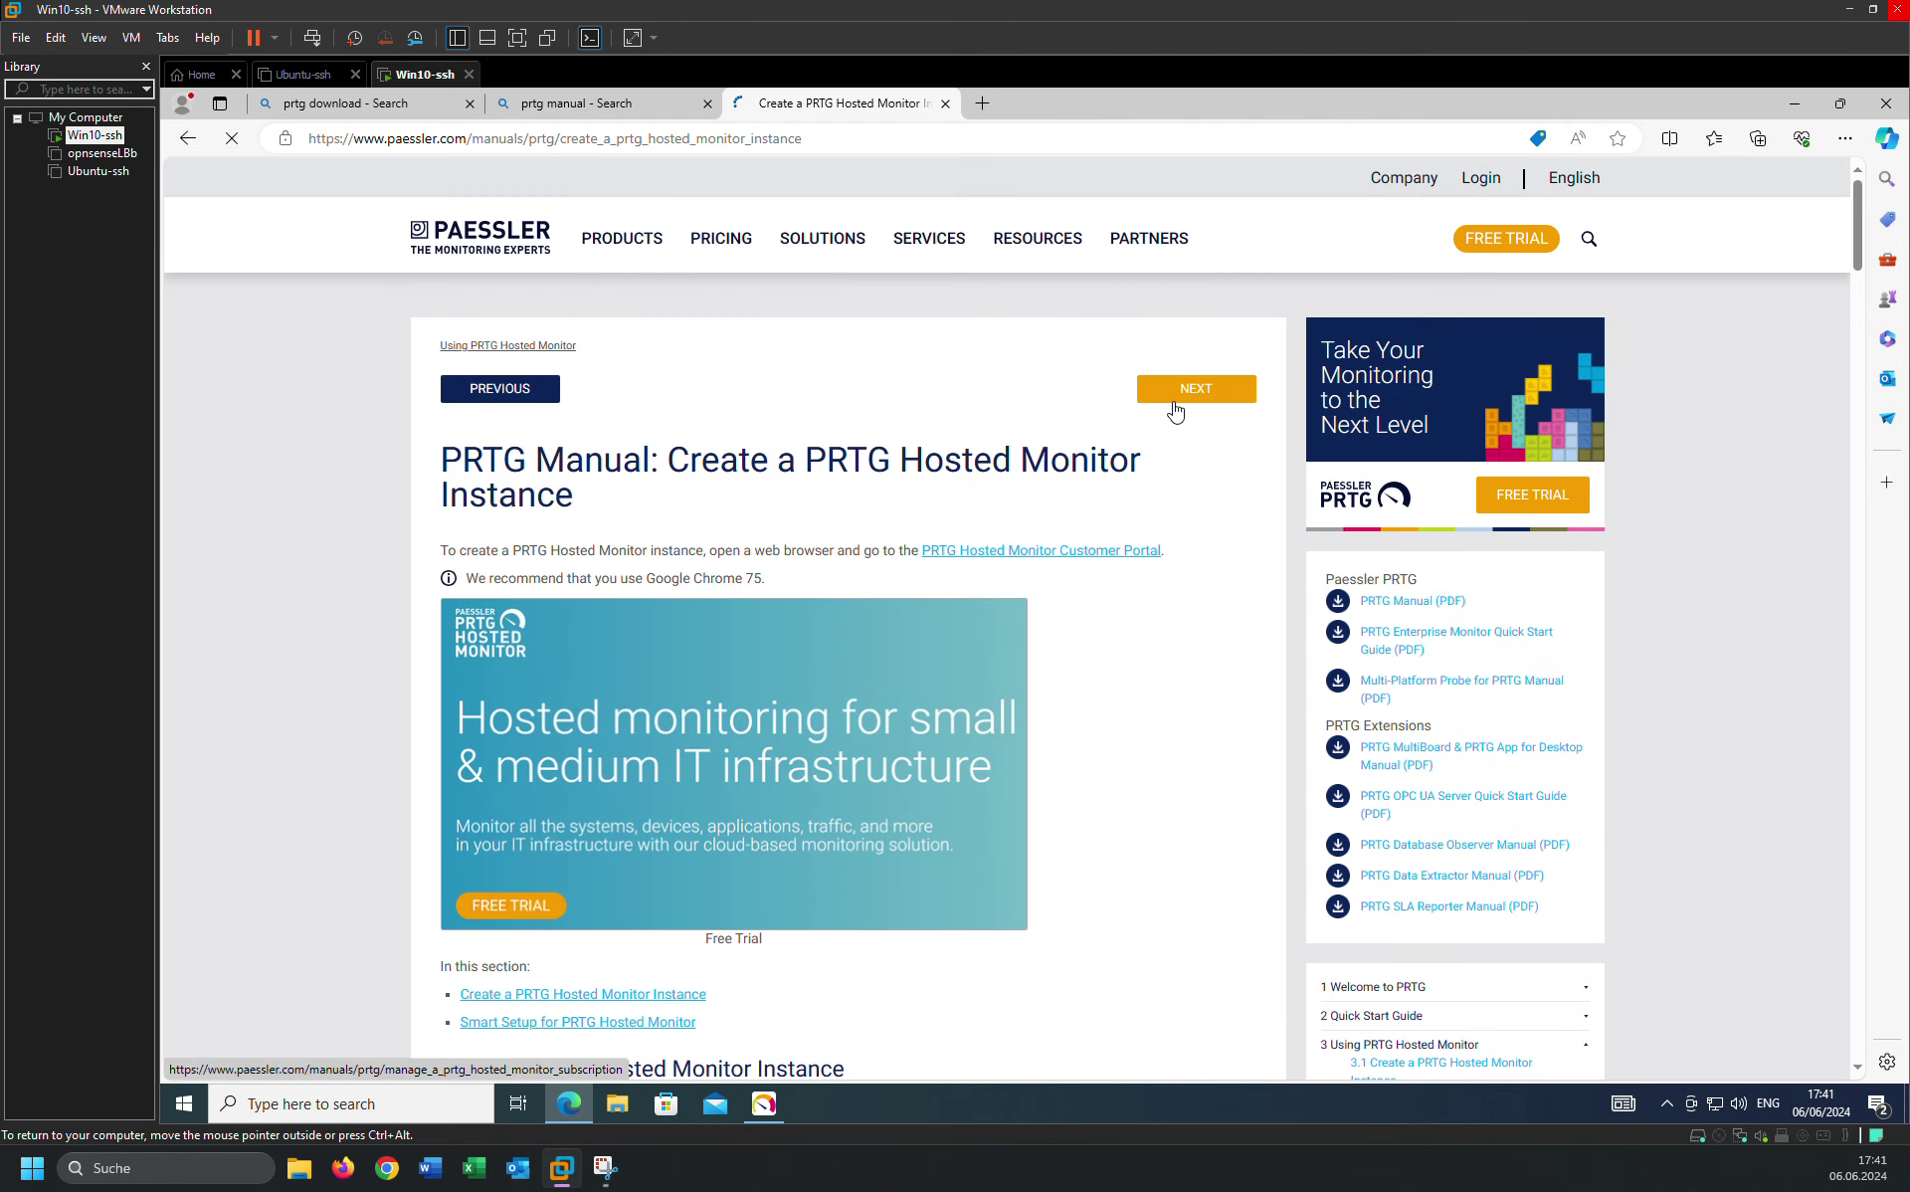
left_click(1175, 398)
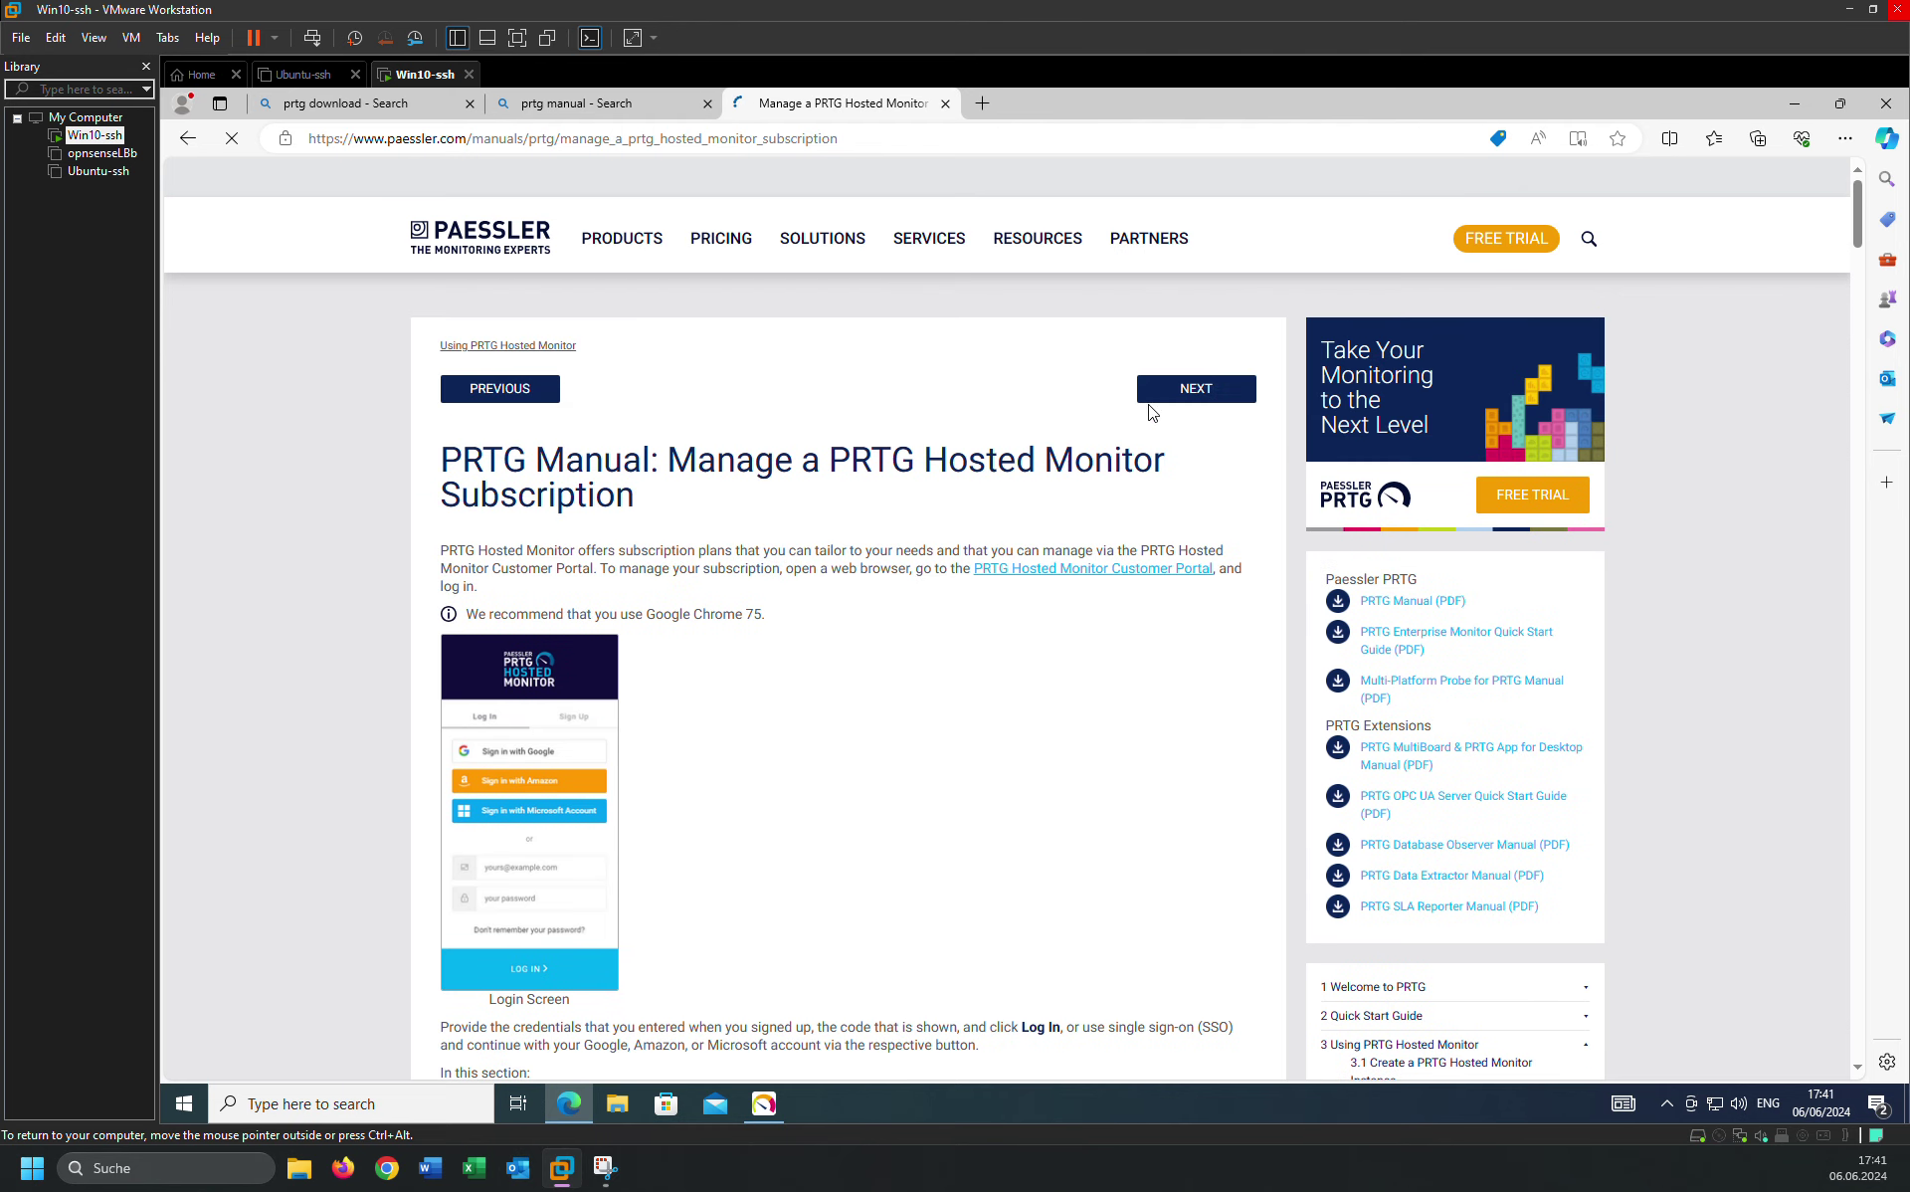
Move past the multi-factor authentication page to Installing the Software, then check the installer.
left_click(1134, 444)
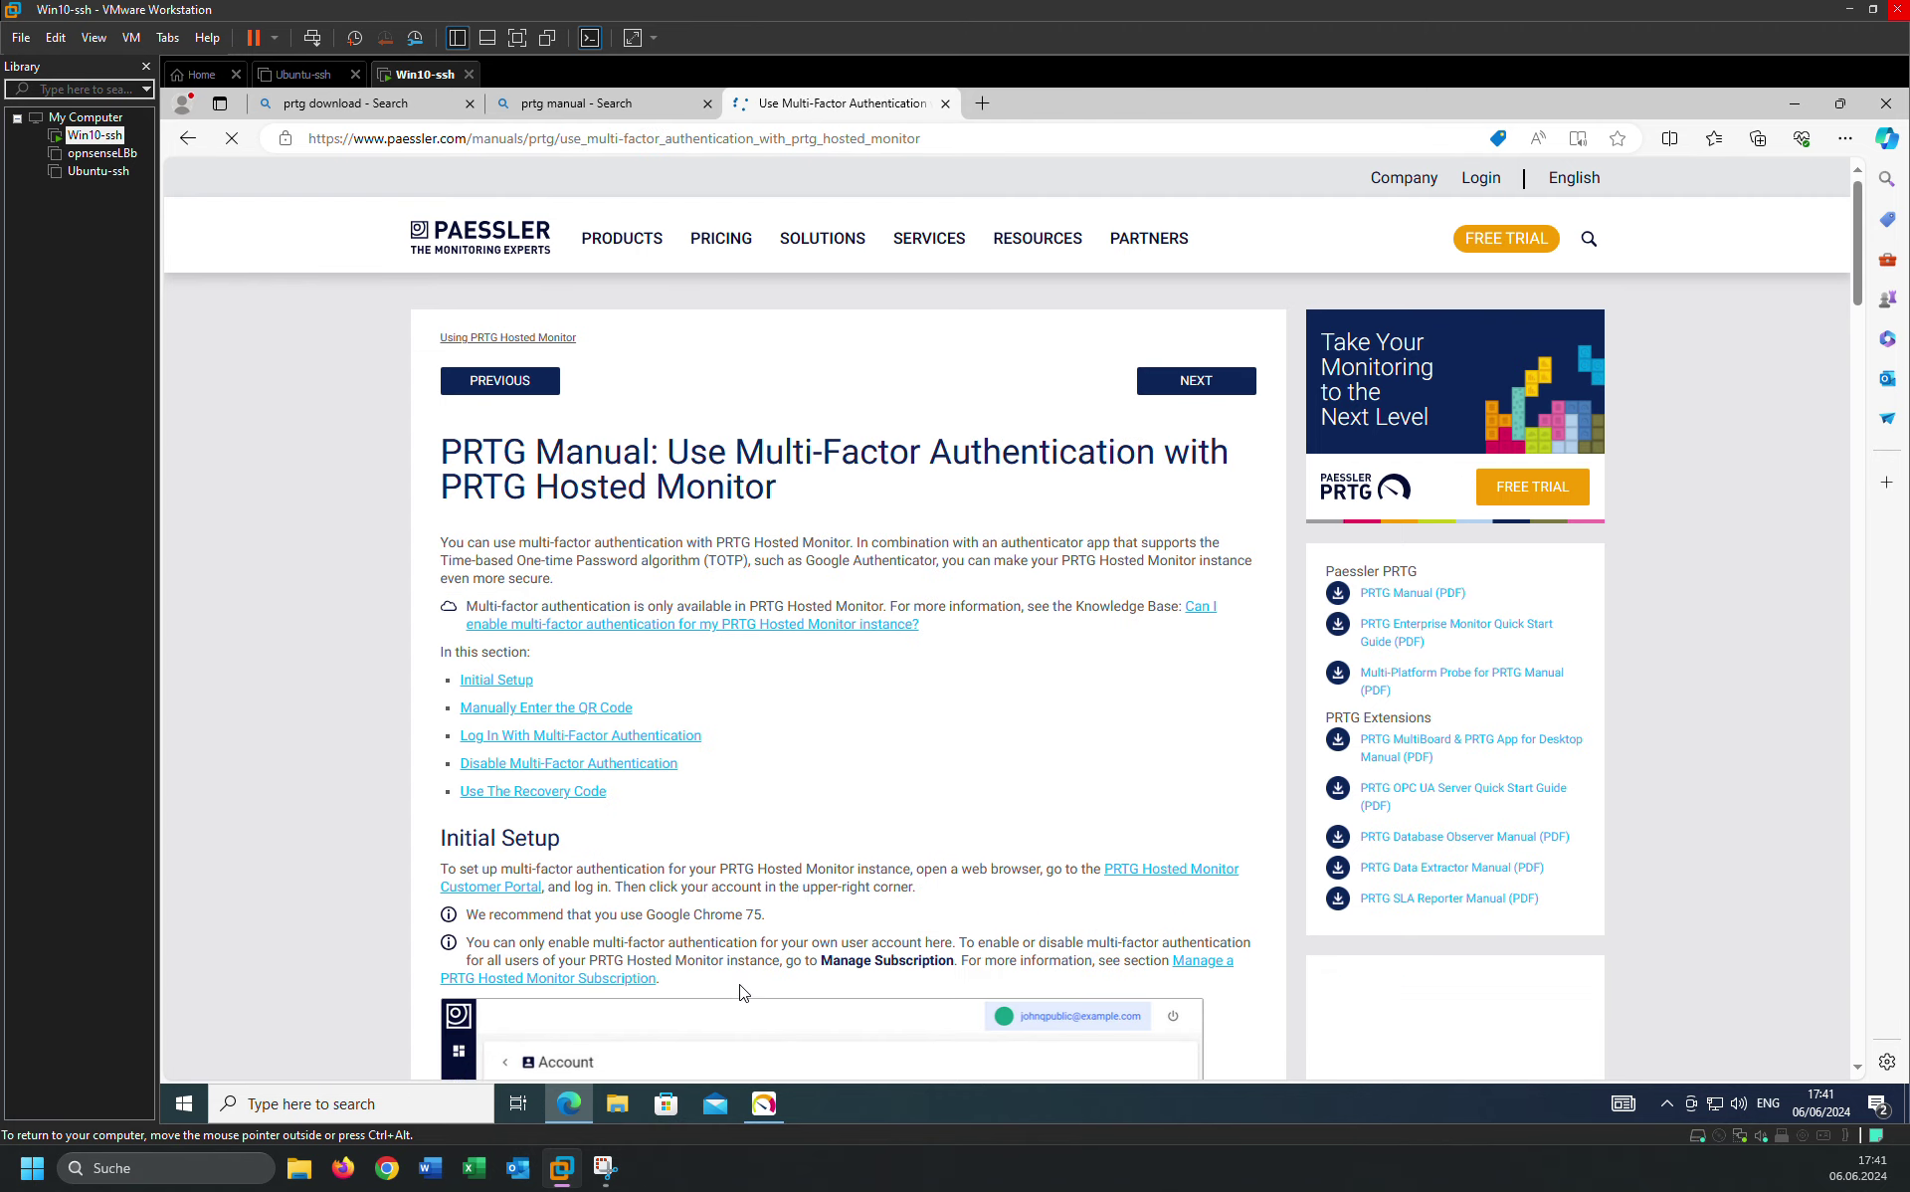
scroll(741, 993, "down", 10)
scroll(741, 992, "up", 10)
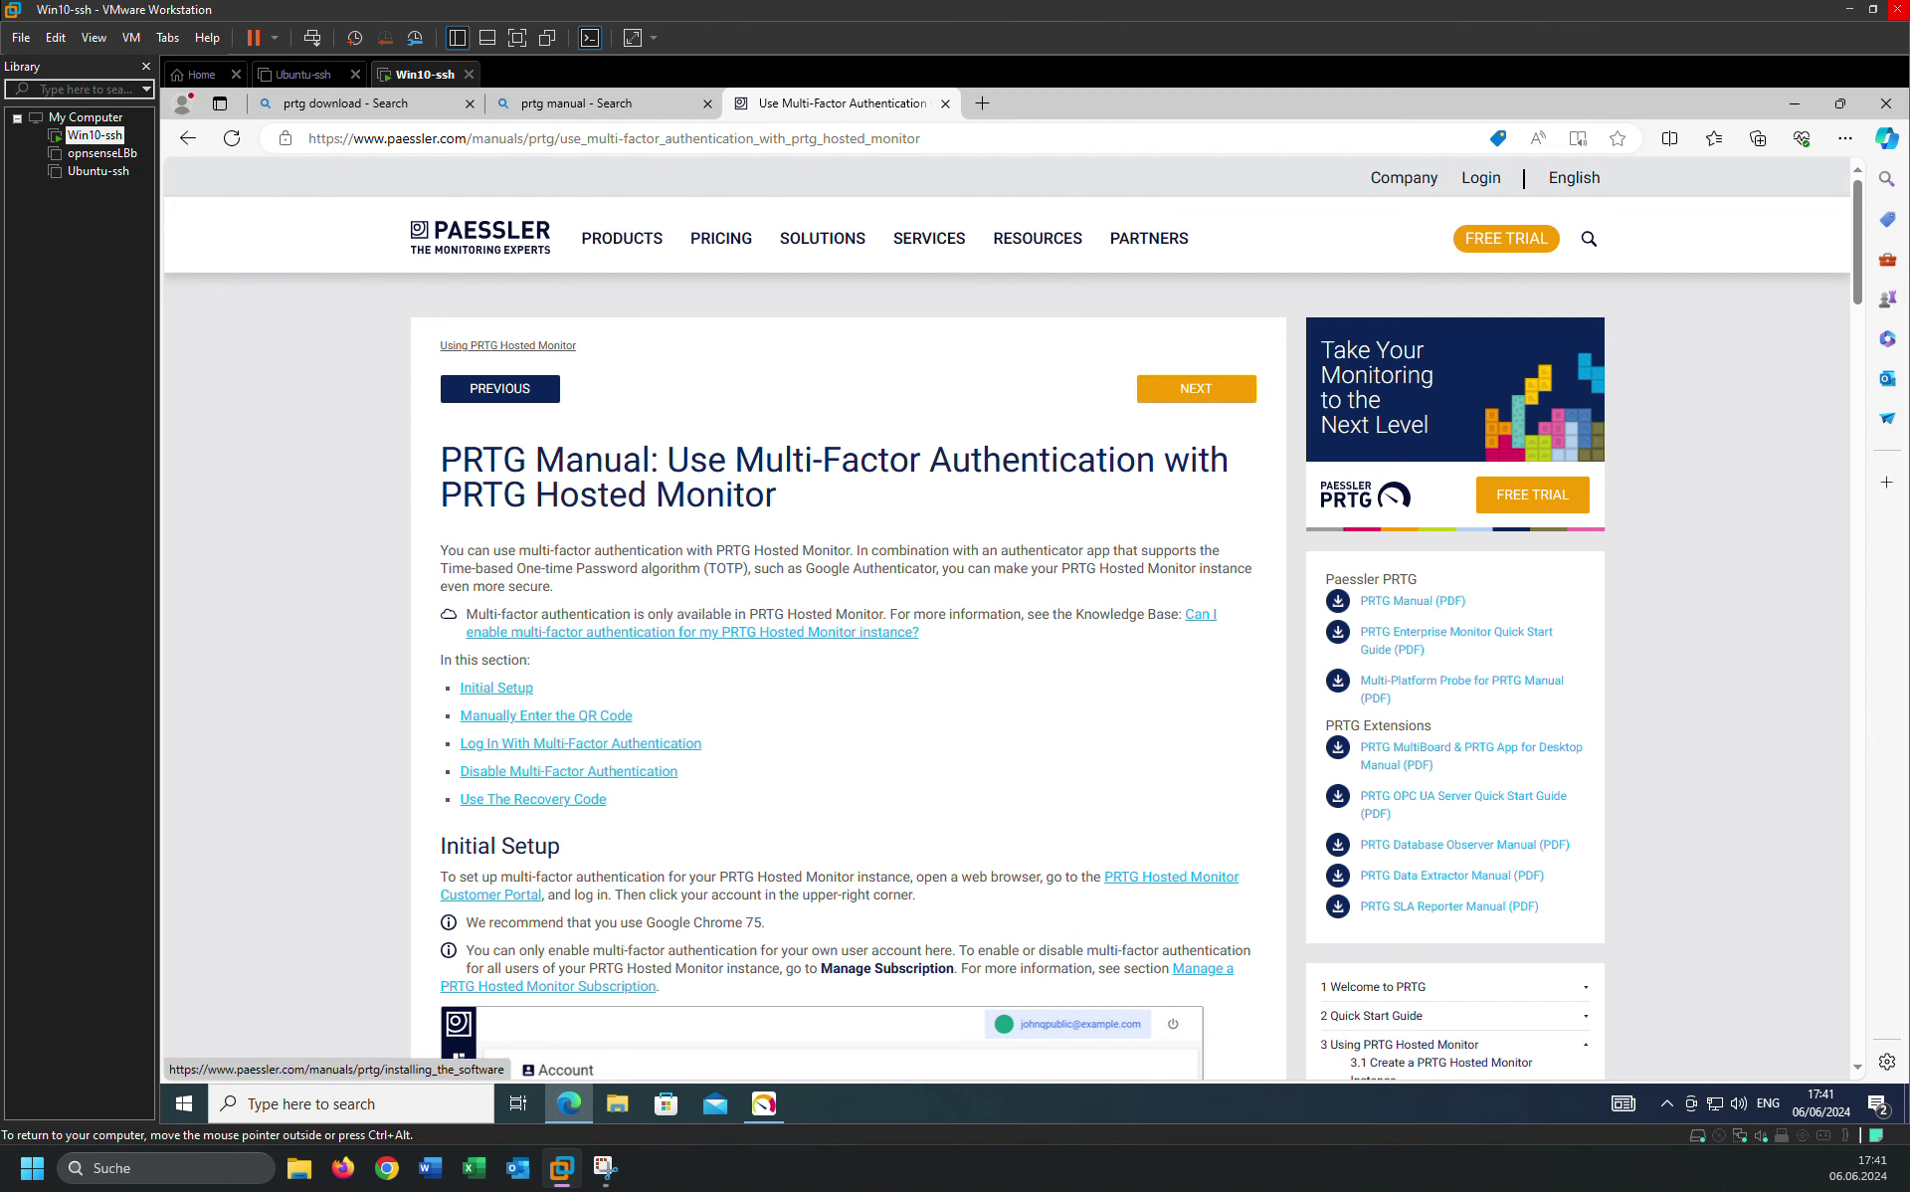
left_click(1217, 396)
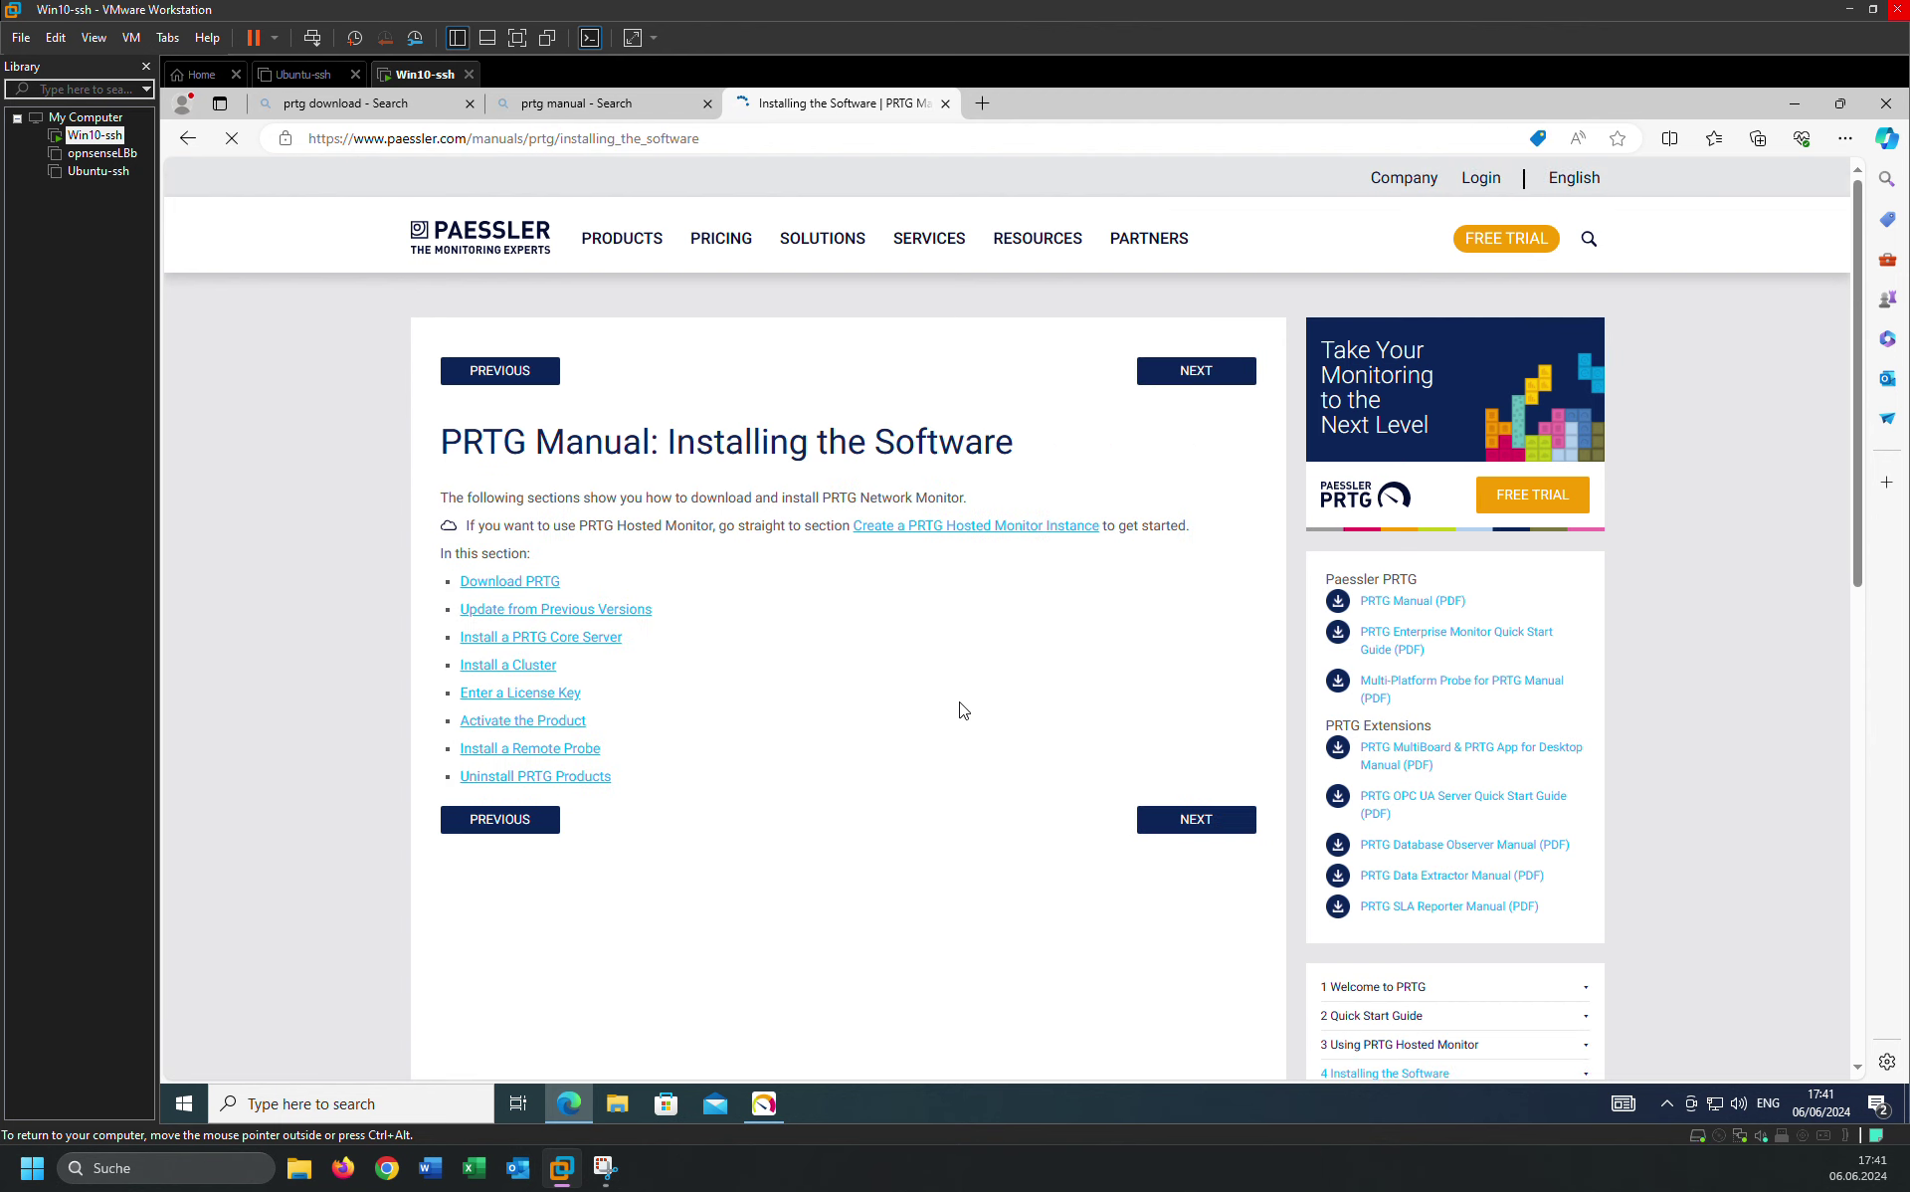
scroll(895, 795, "down", 3)
left_click(756, 1114)
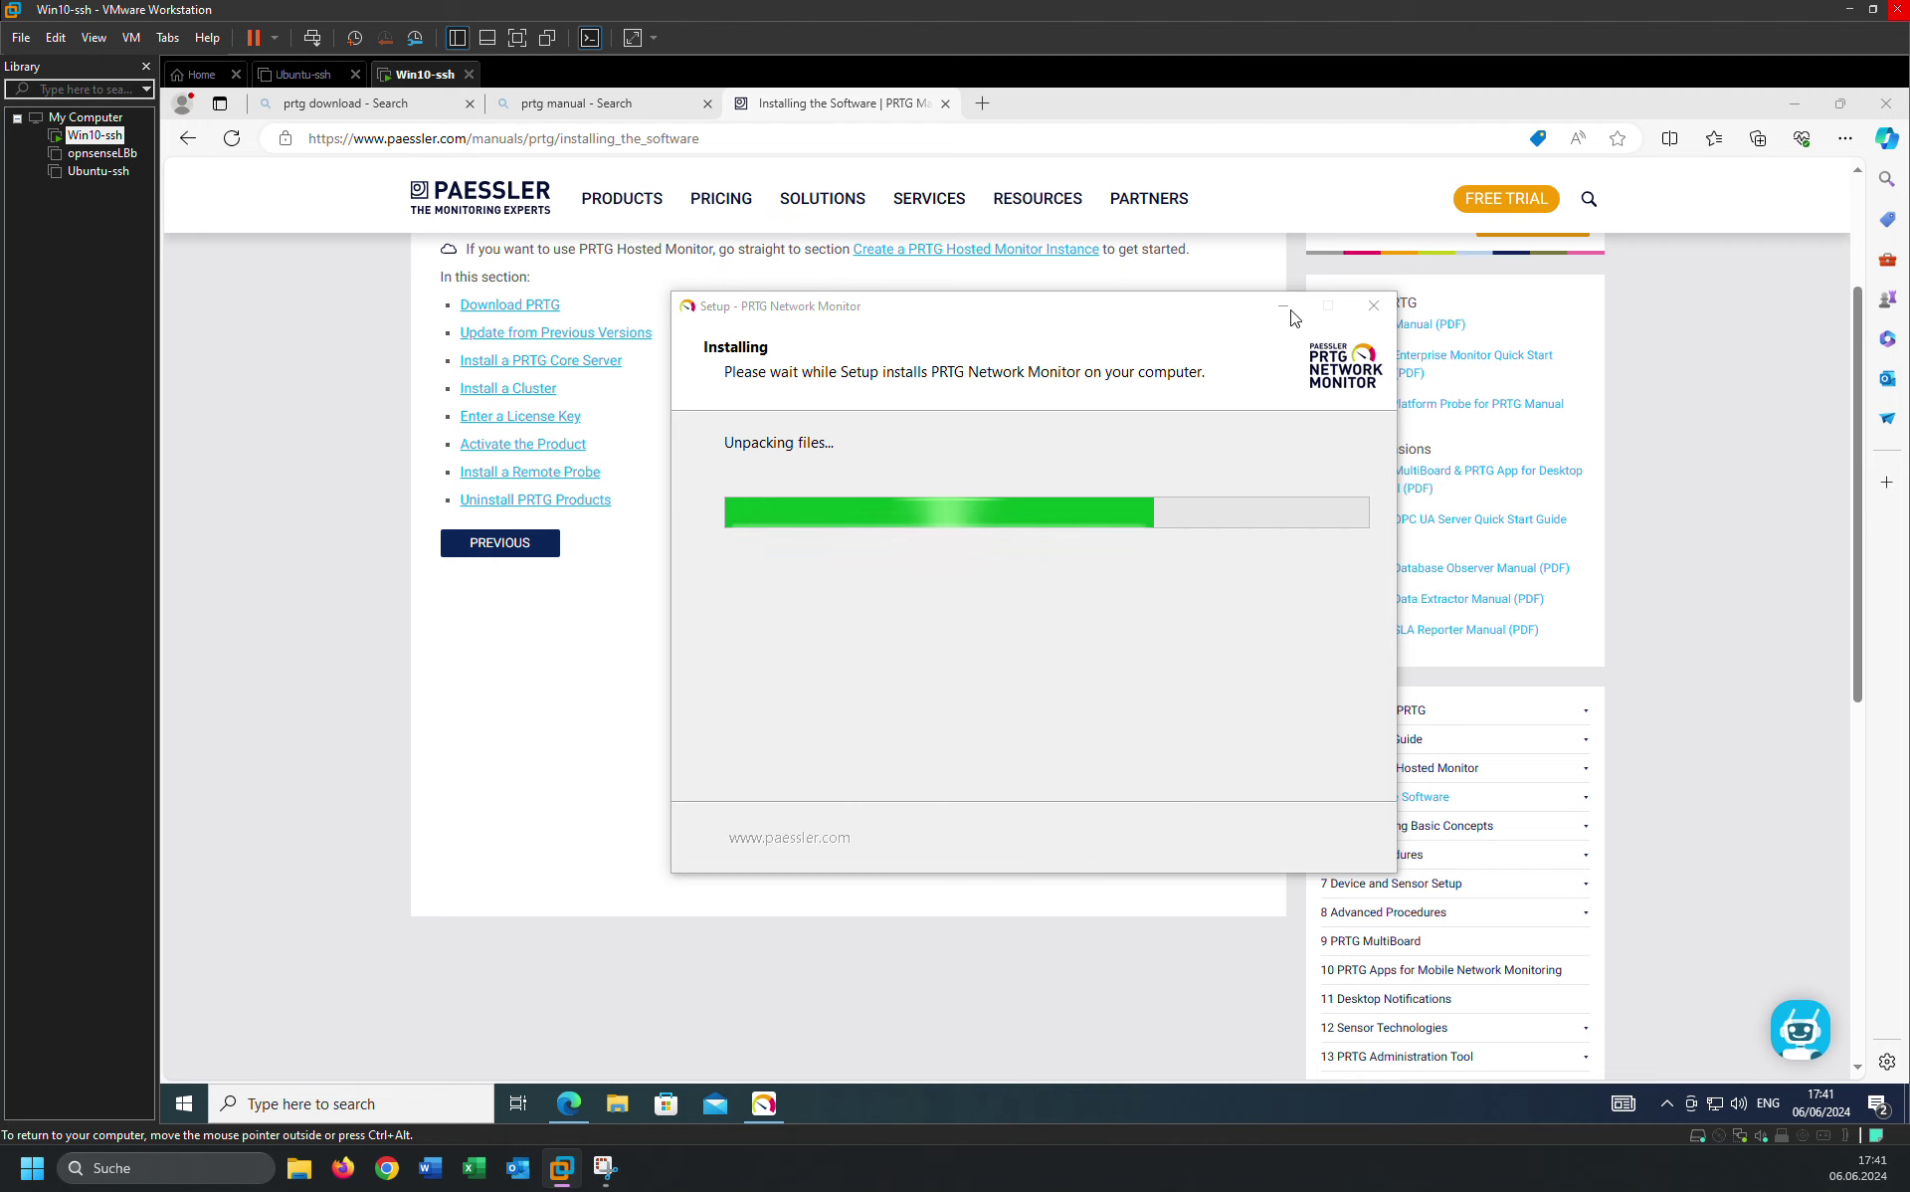
Page through Download PRTG and Update from Previous Versions to Install a PRTG Core Server.
left_click(474, 687)
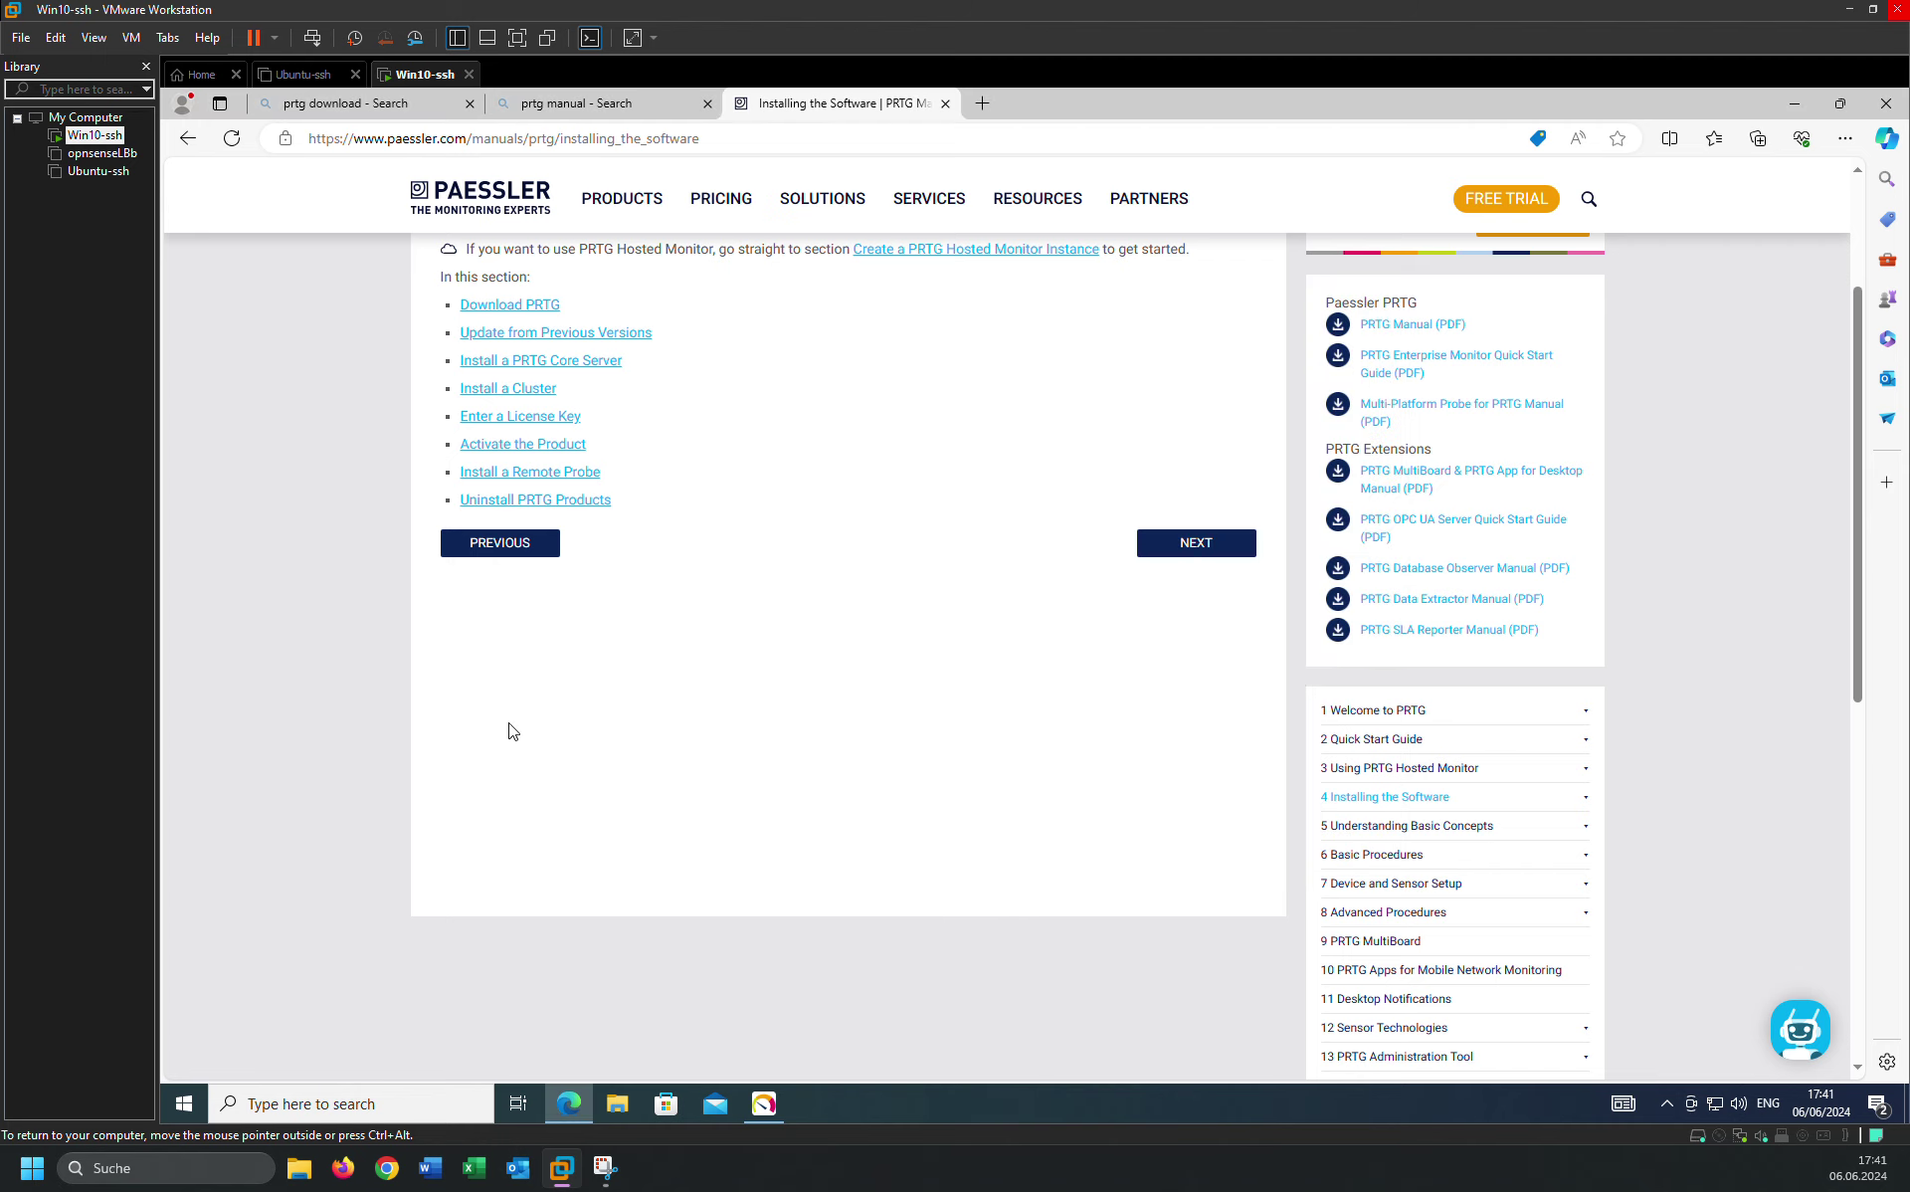
scroll(511, 733, "up", 3)
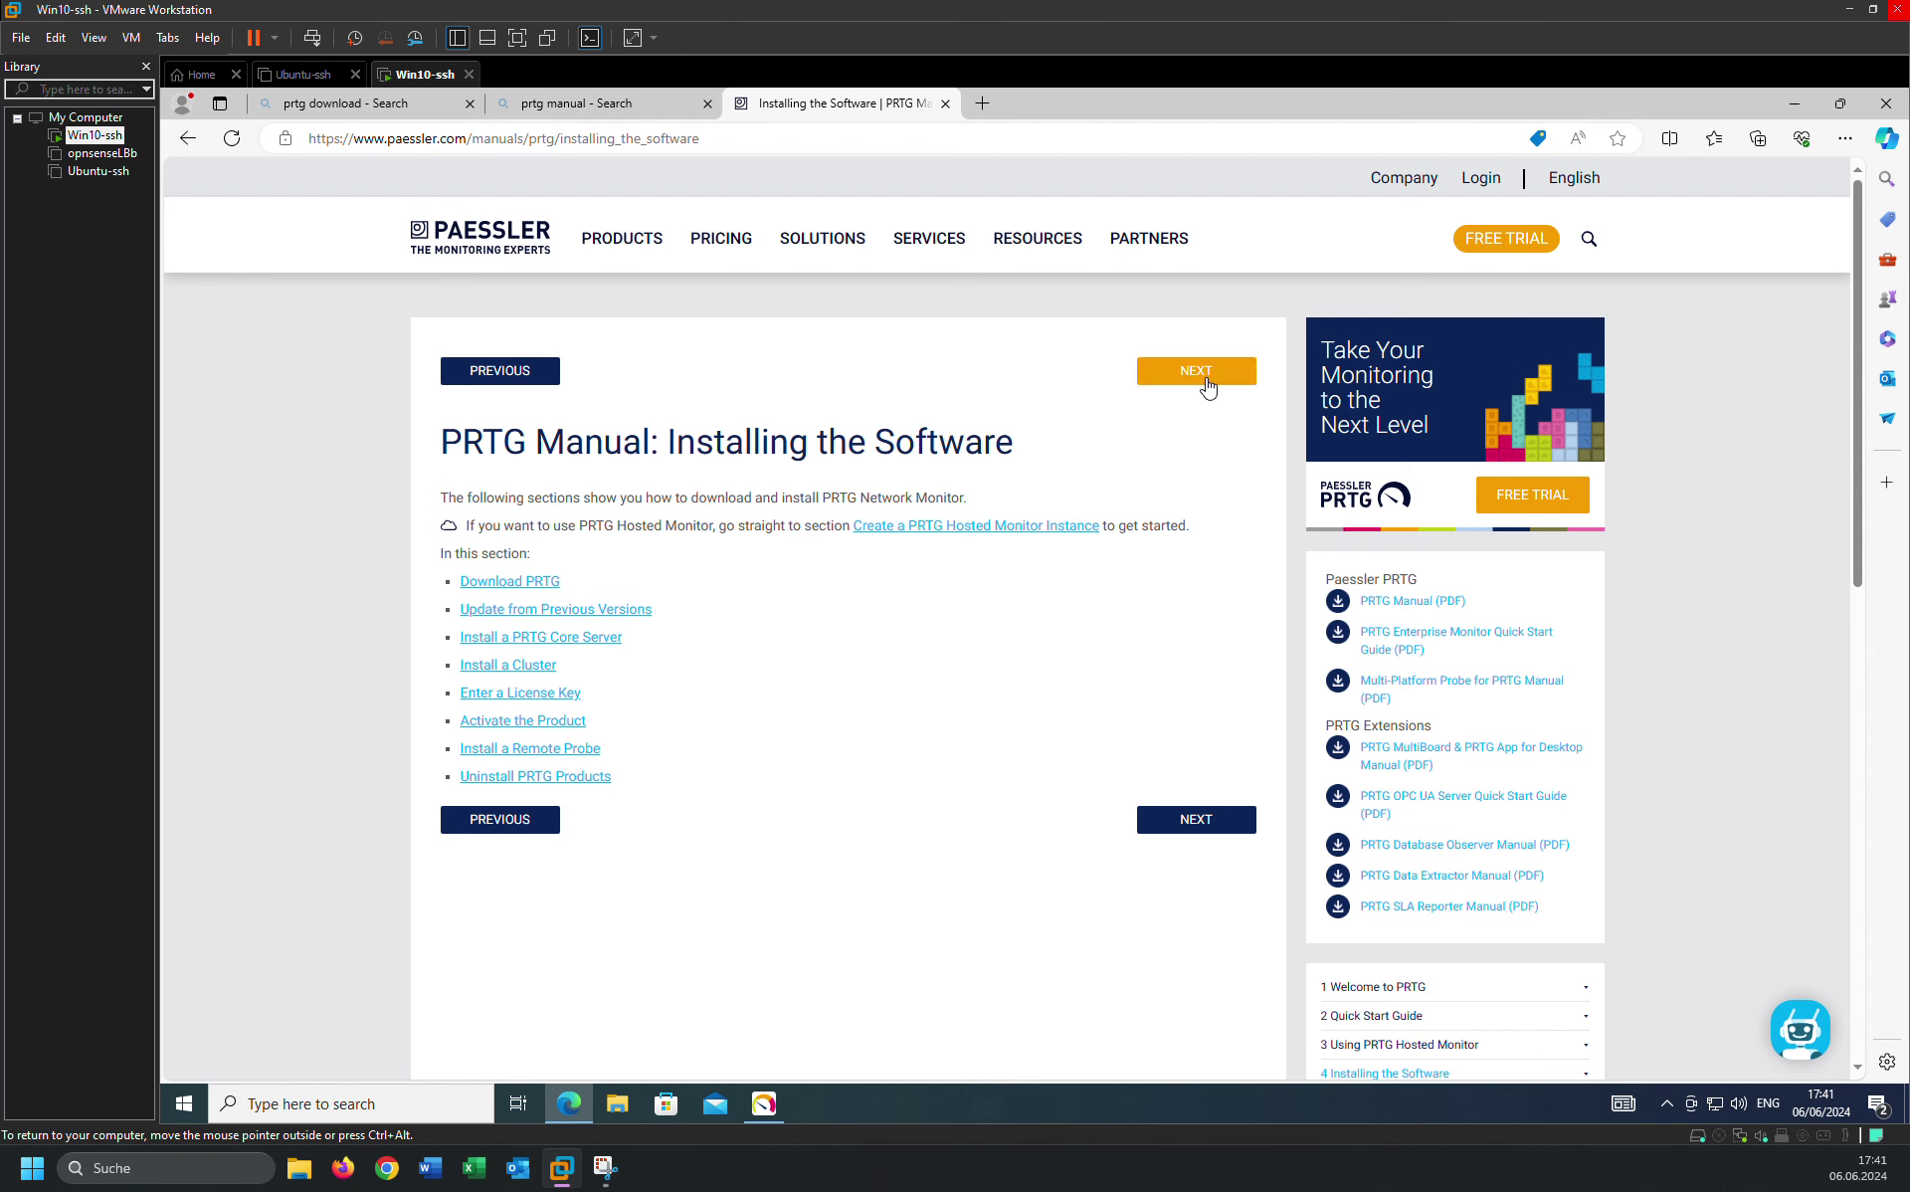
left_click(1202, 373)
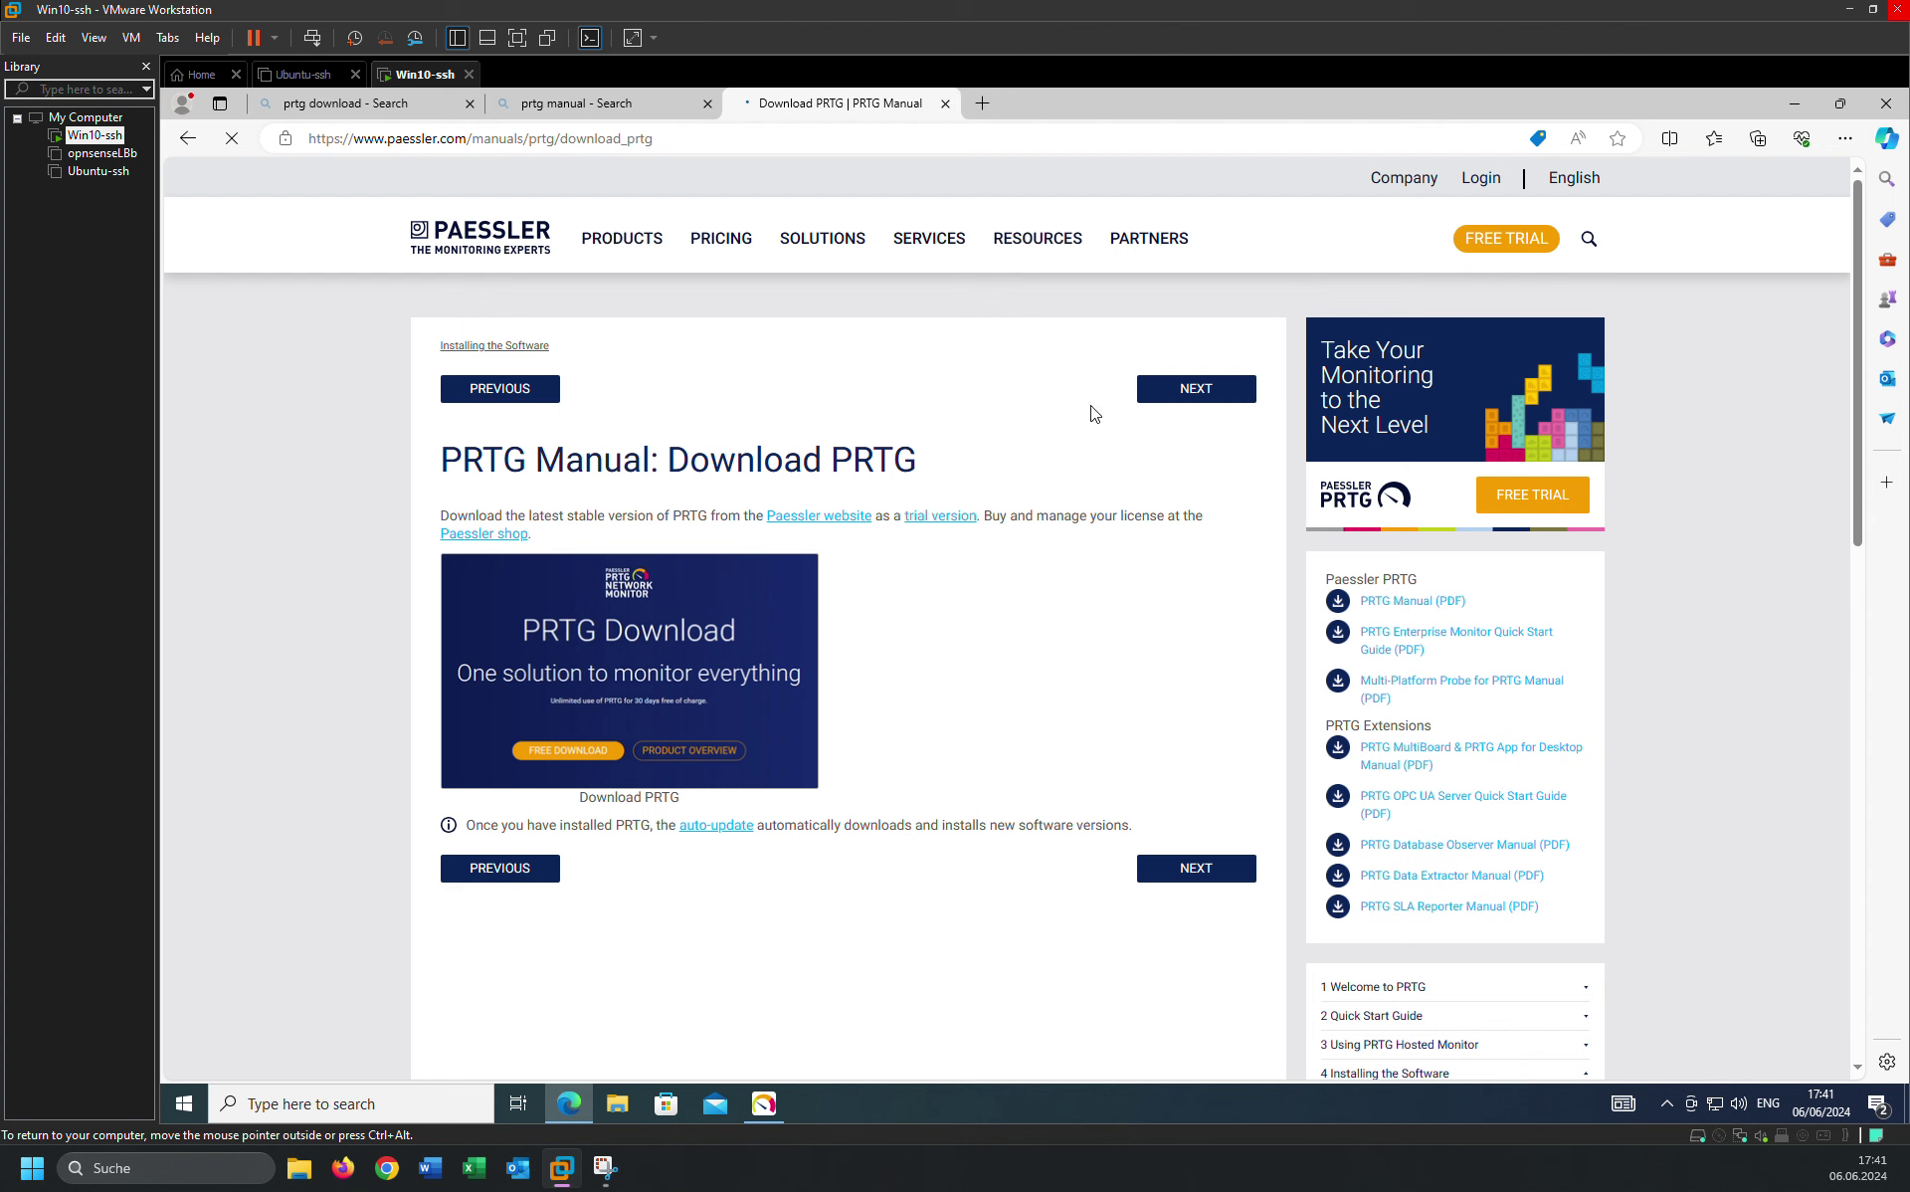
left_click(1194, 397)
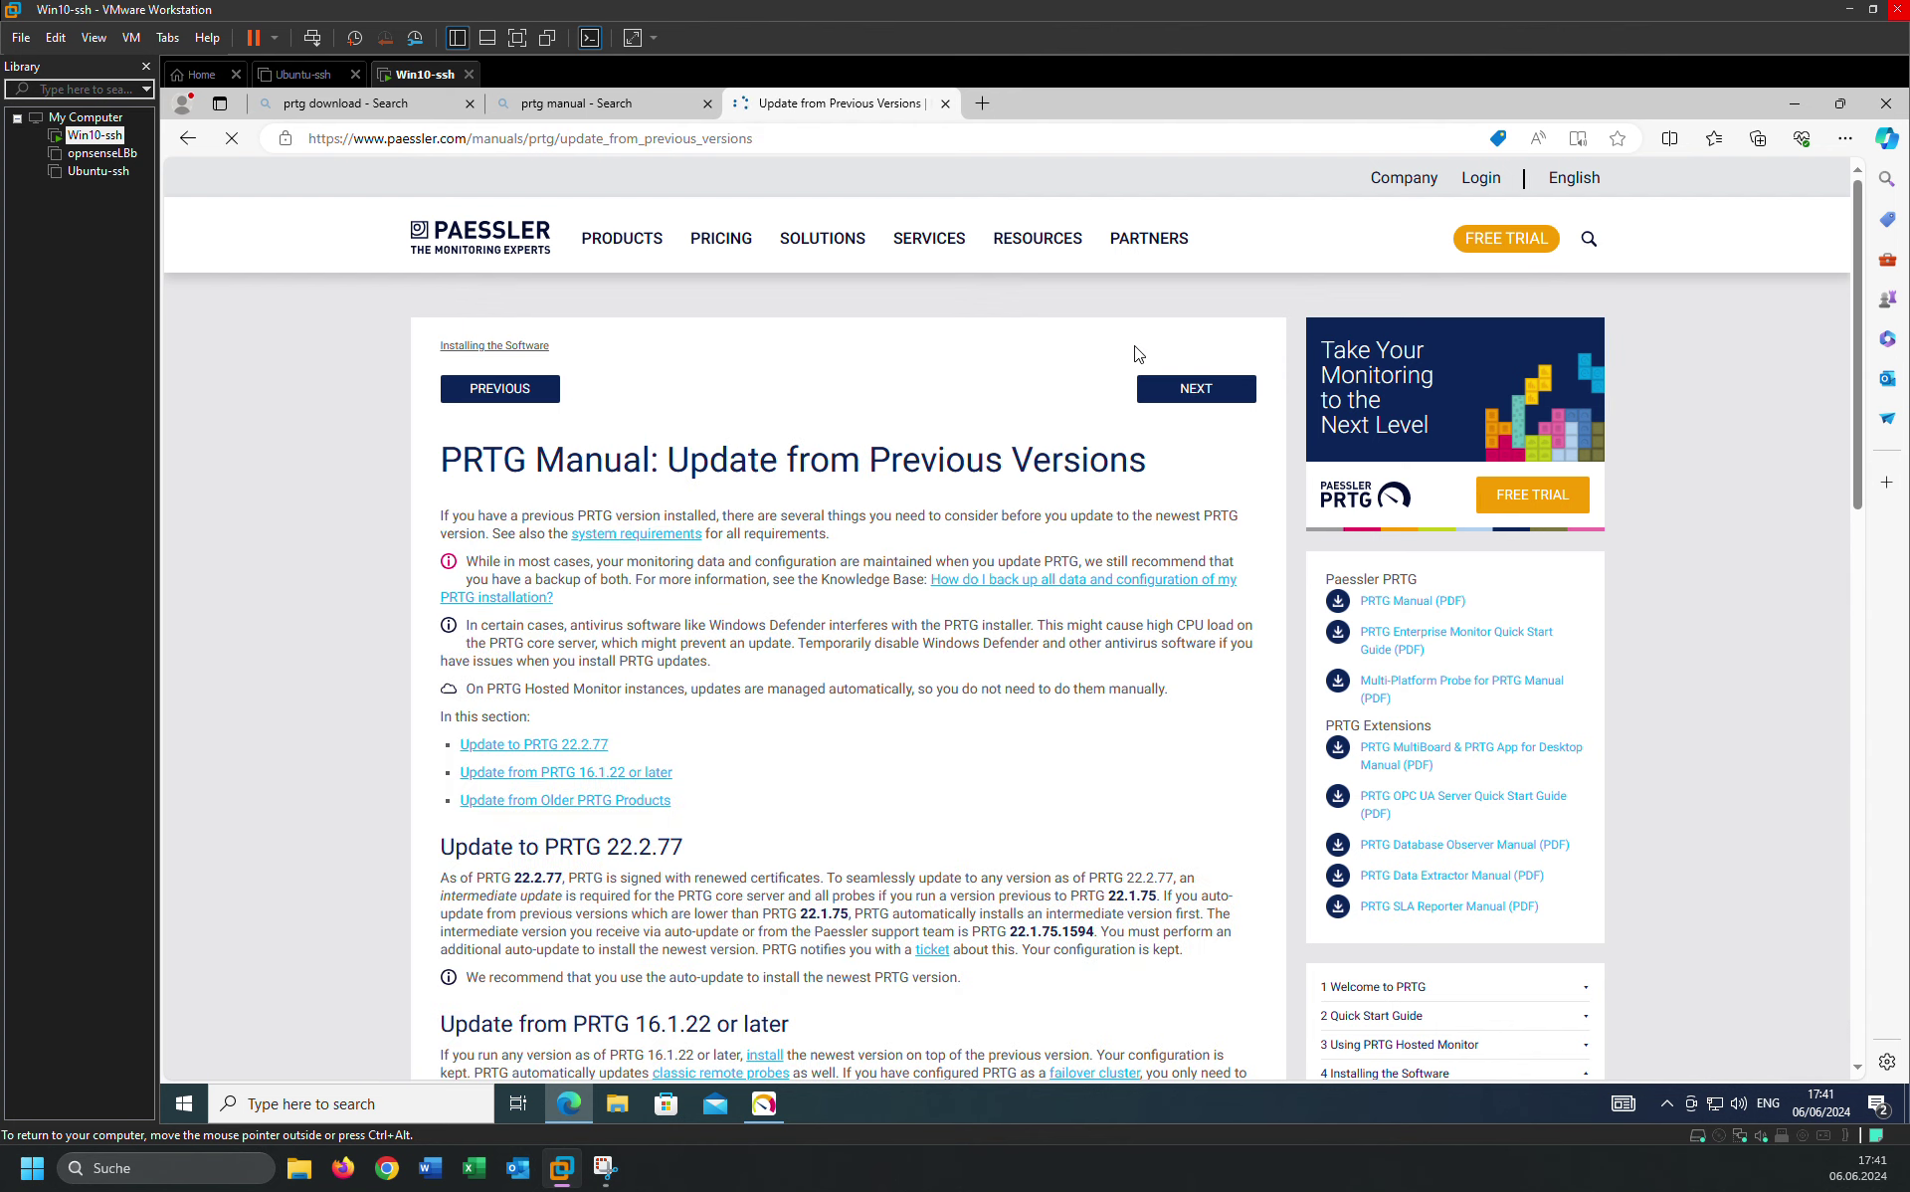
left_click(1195, 398)
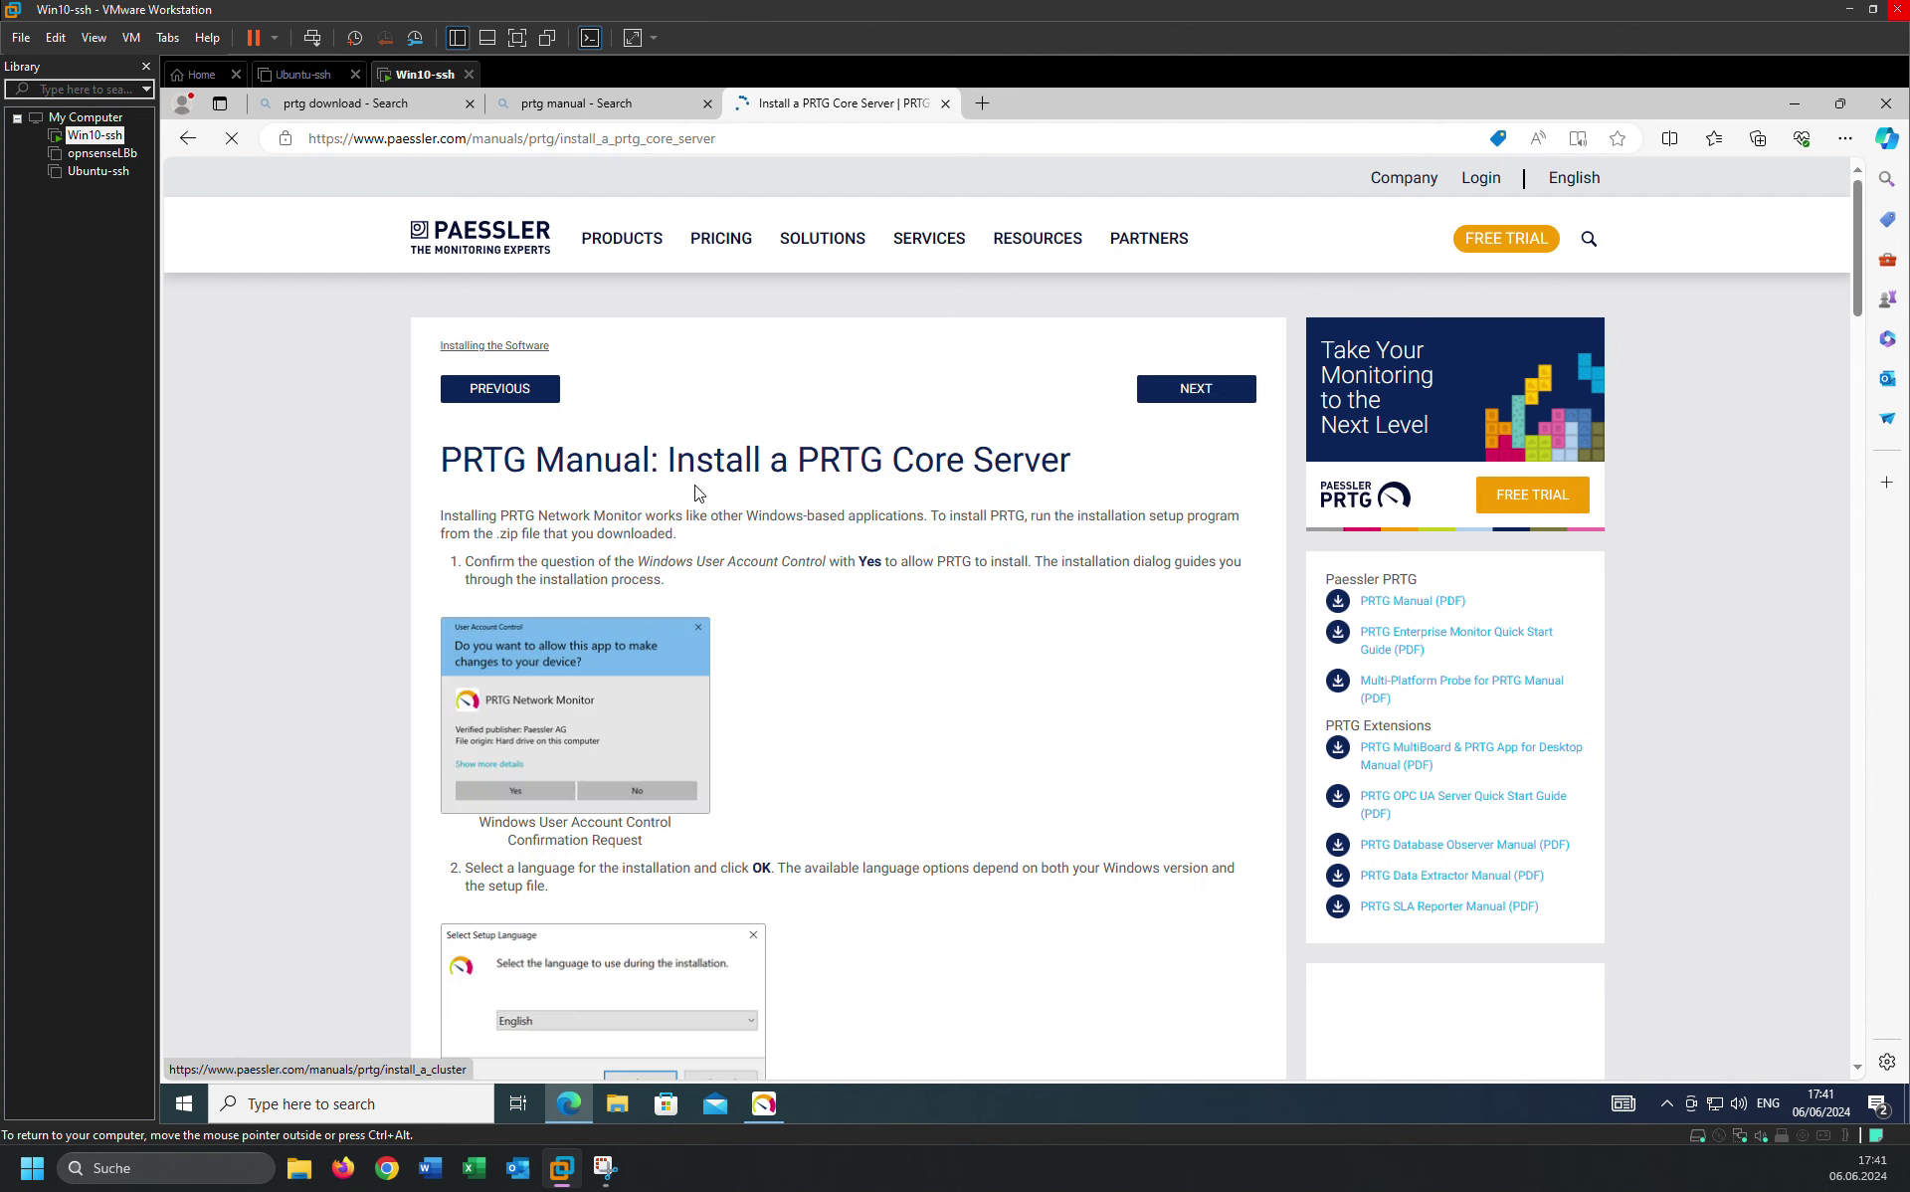
Continue through Install a Cluster, Enter a License Key and Activate the Product to Install a Remote Probe.
left_click(1194, 397)
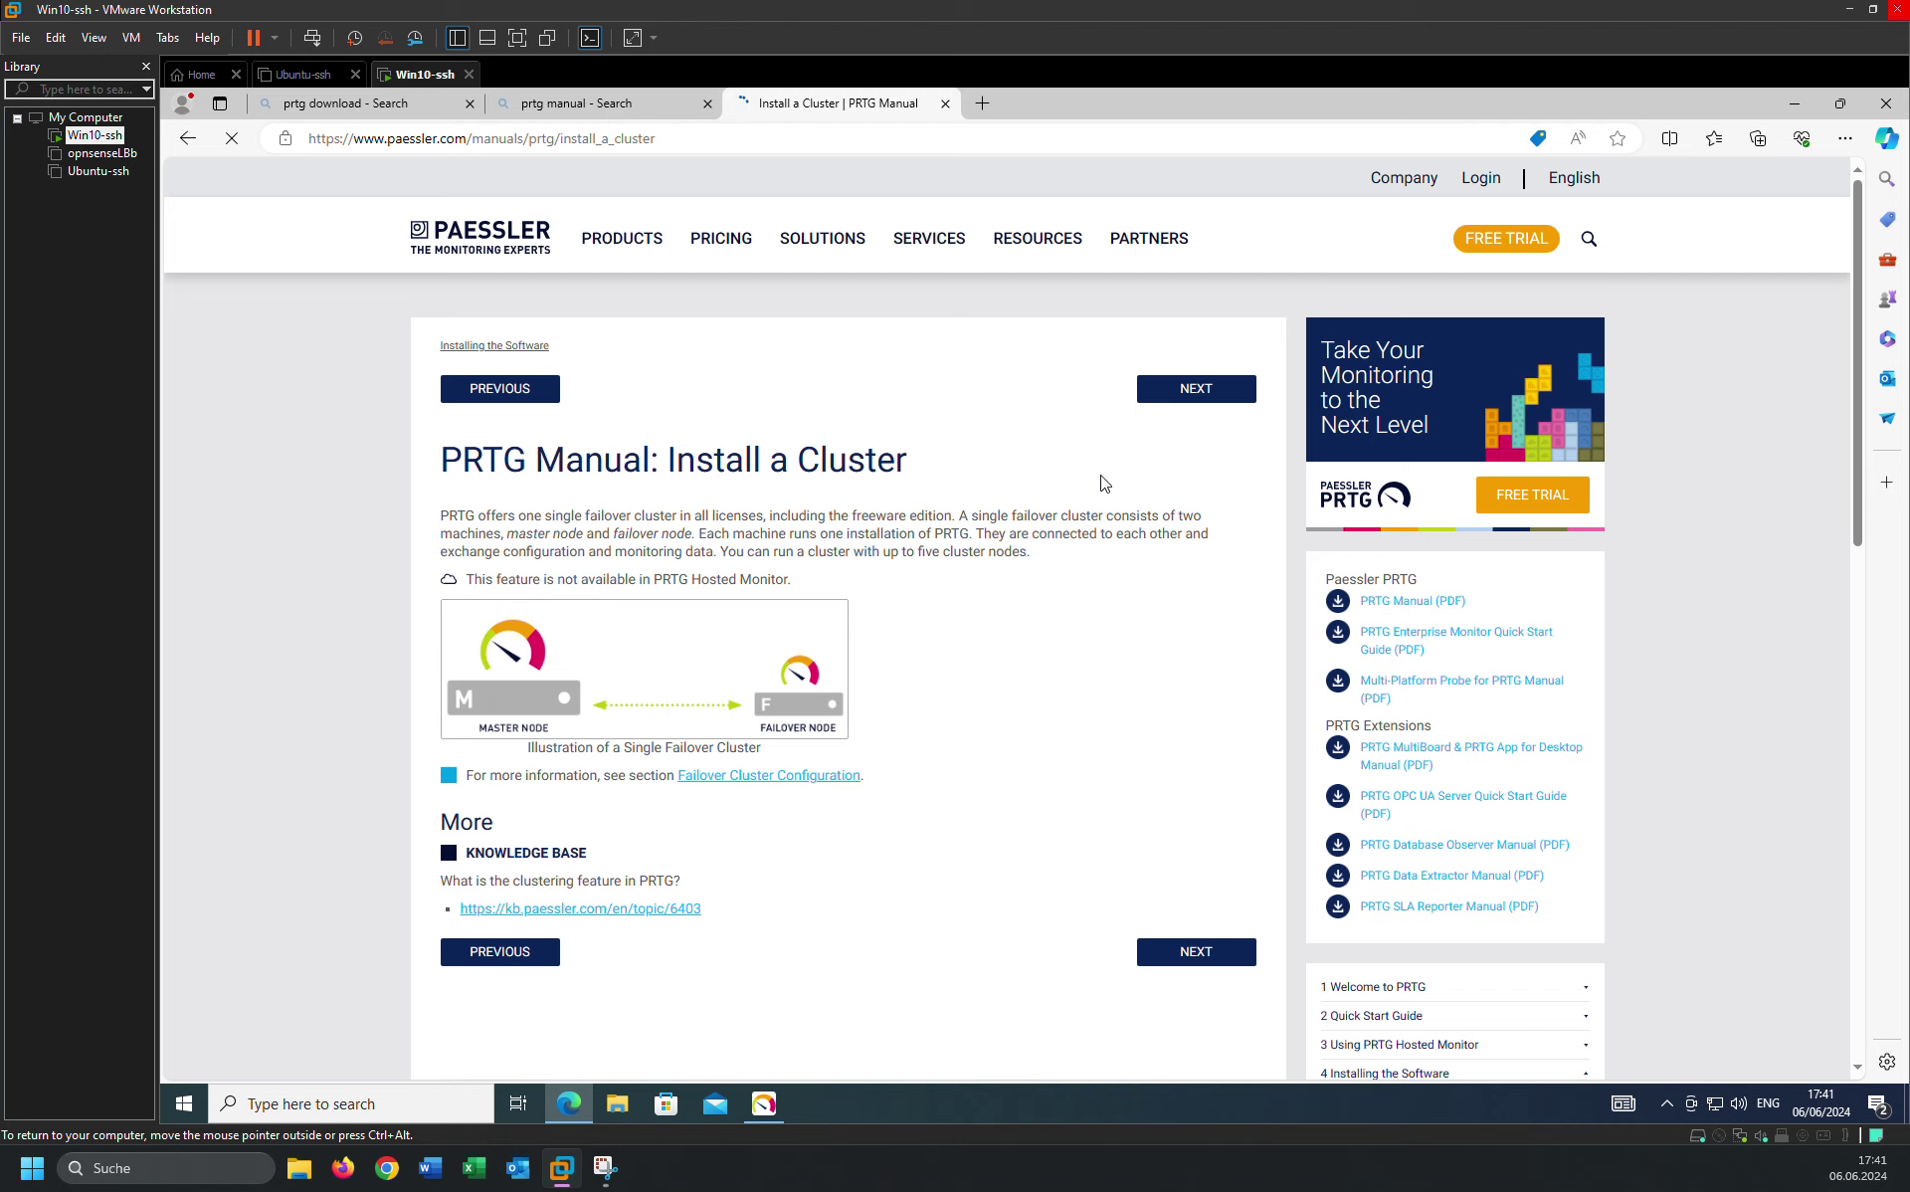
left_click(1168, 400)
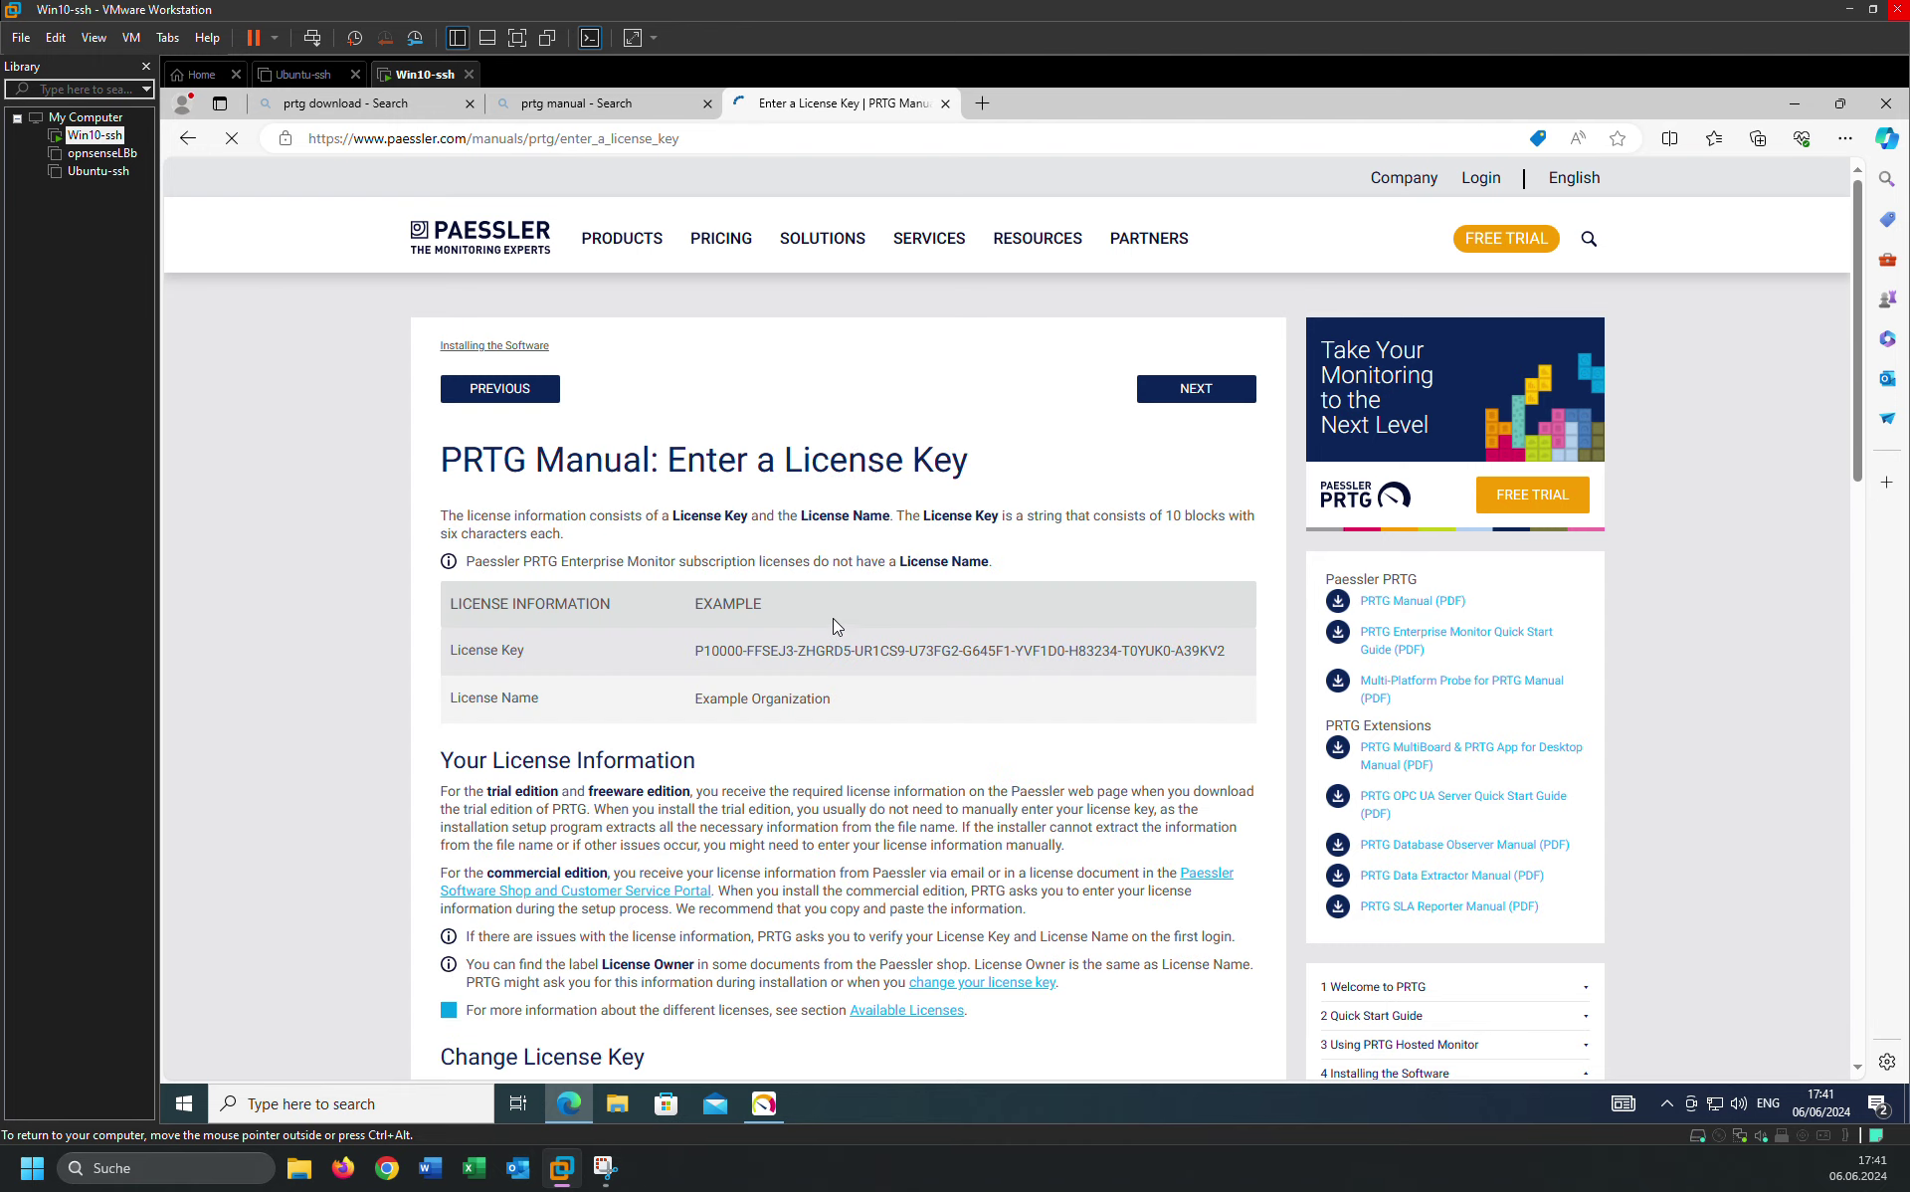
left_click(1211, 403)
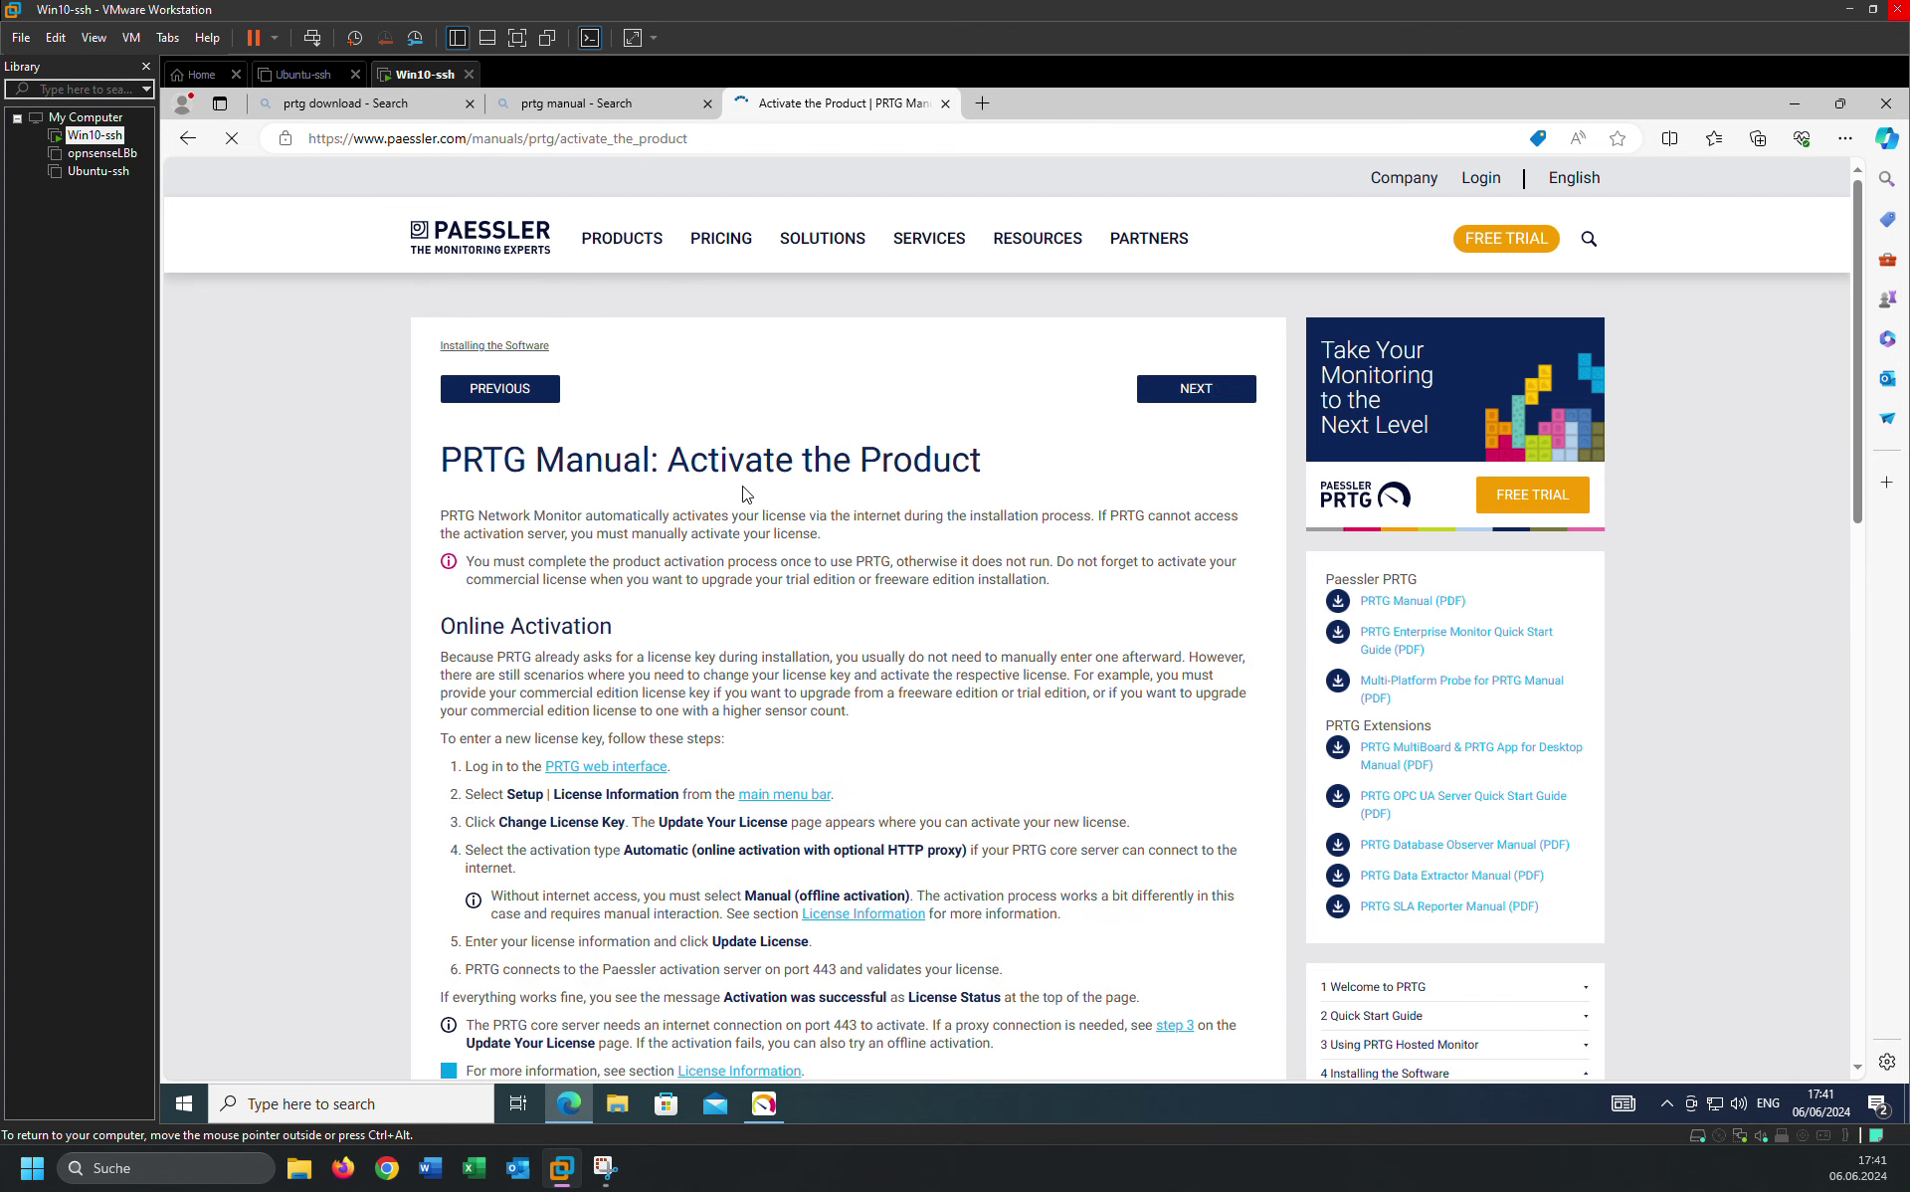
left_click(1195, 402)
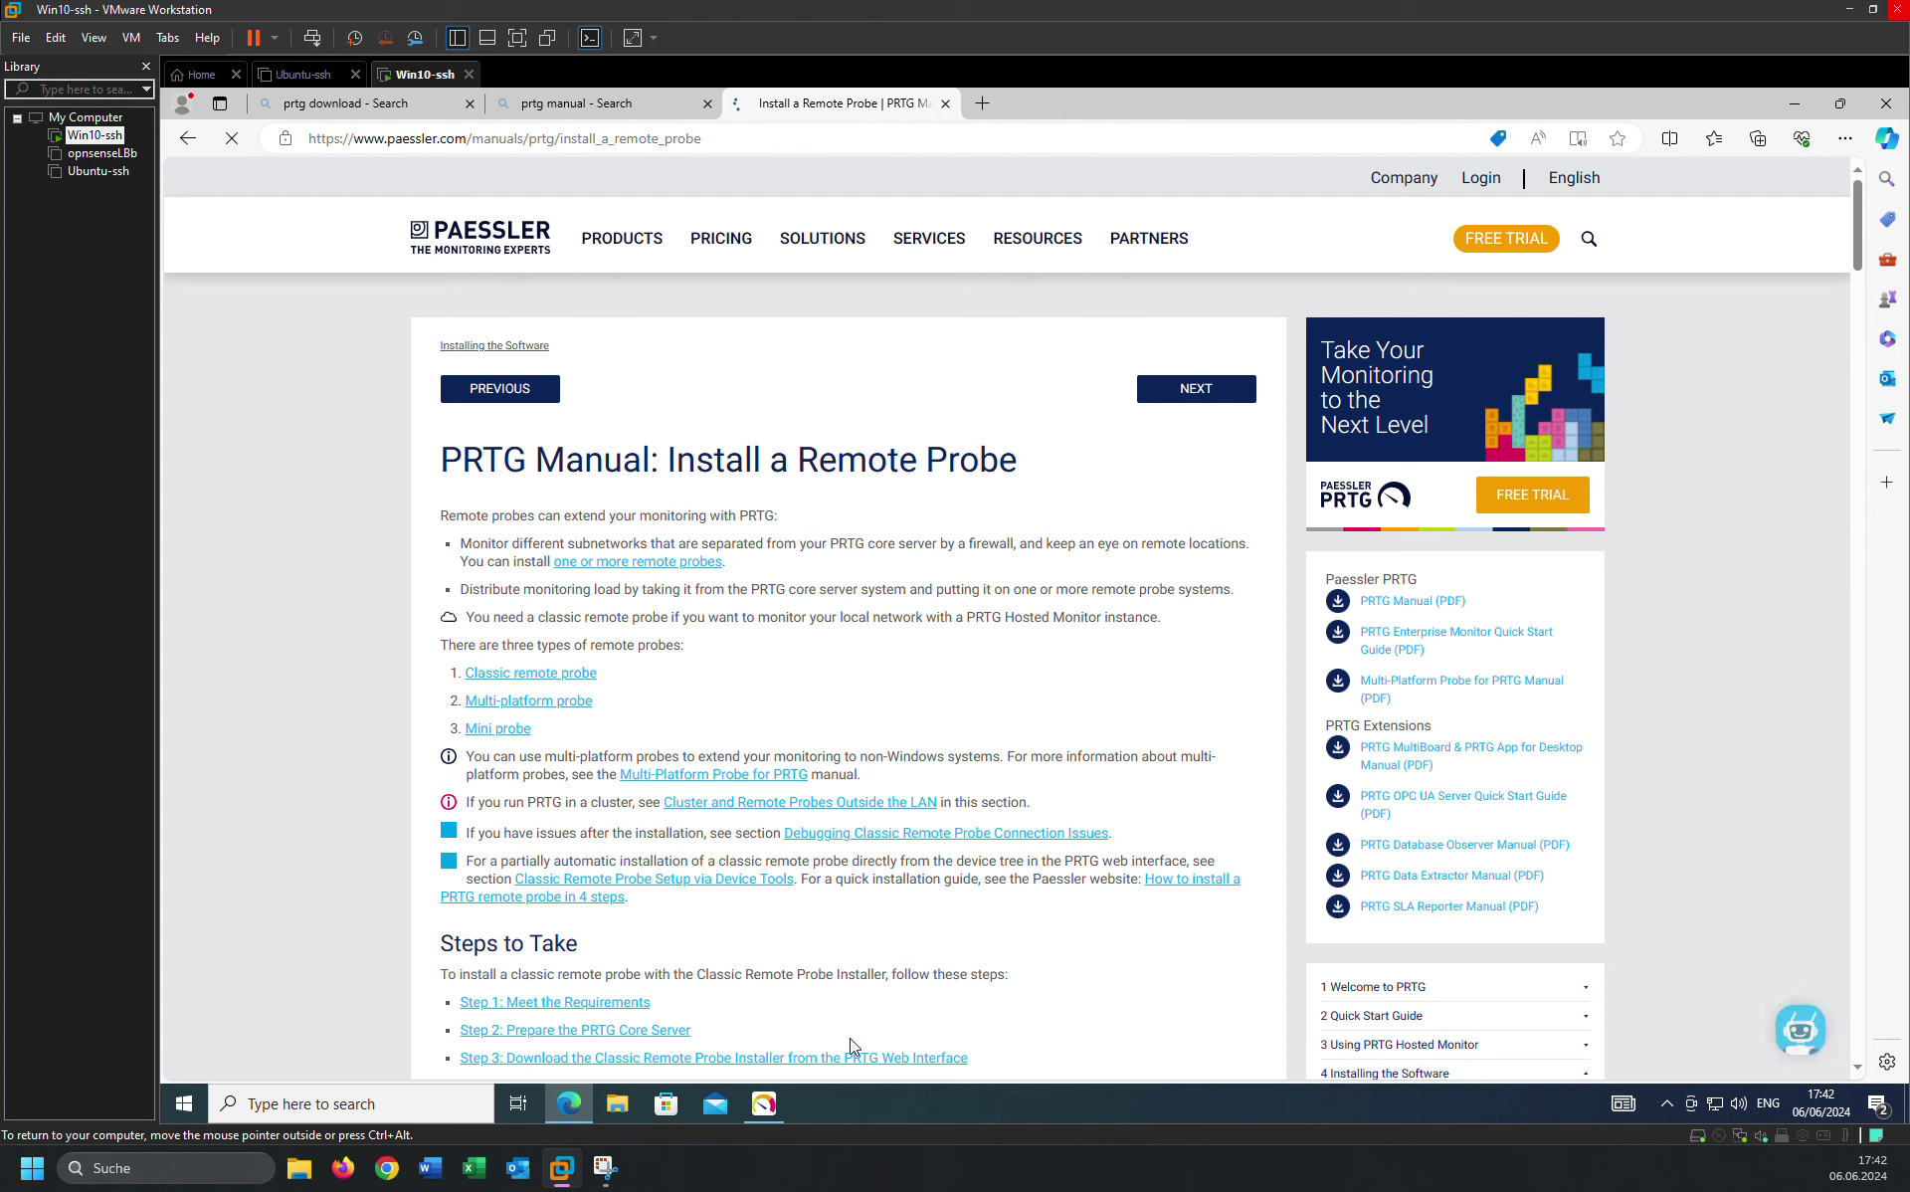
left_click(762, 1108)
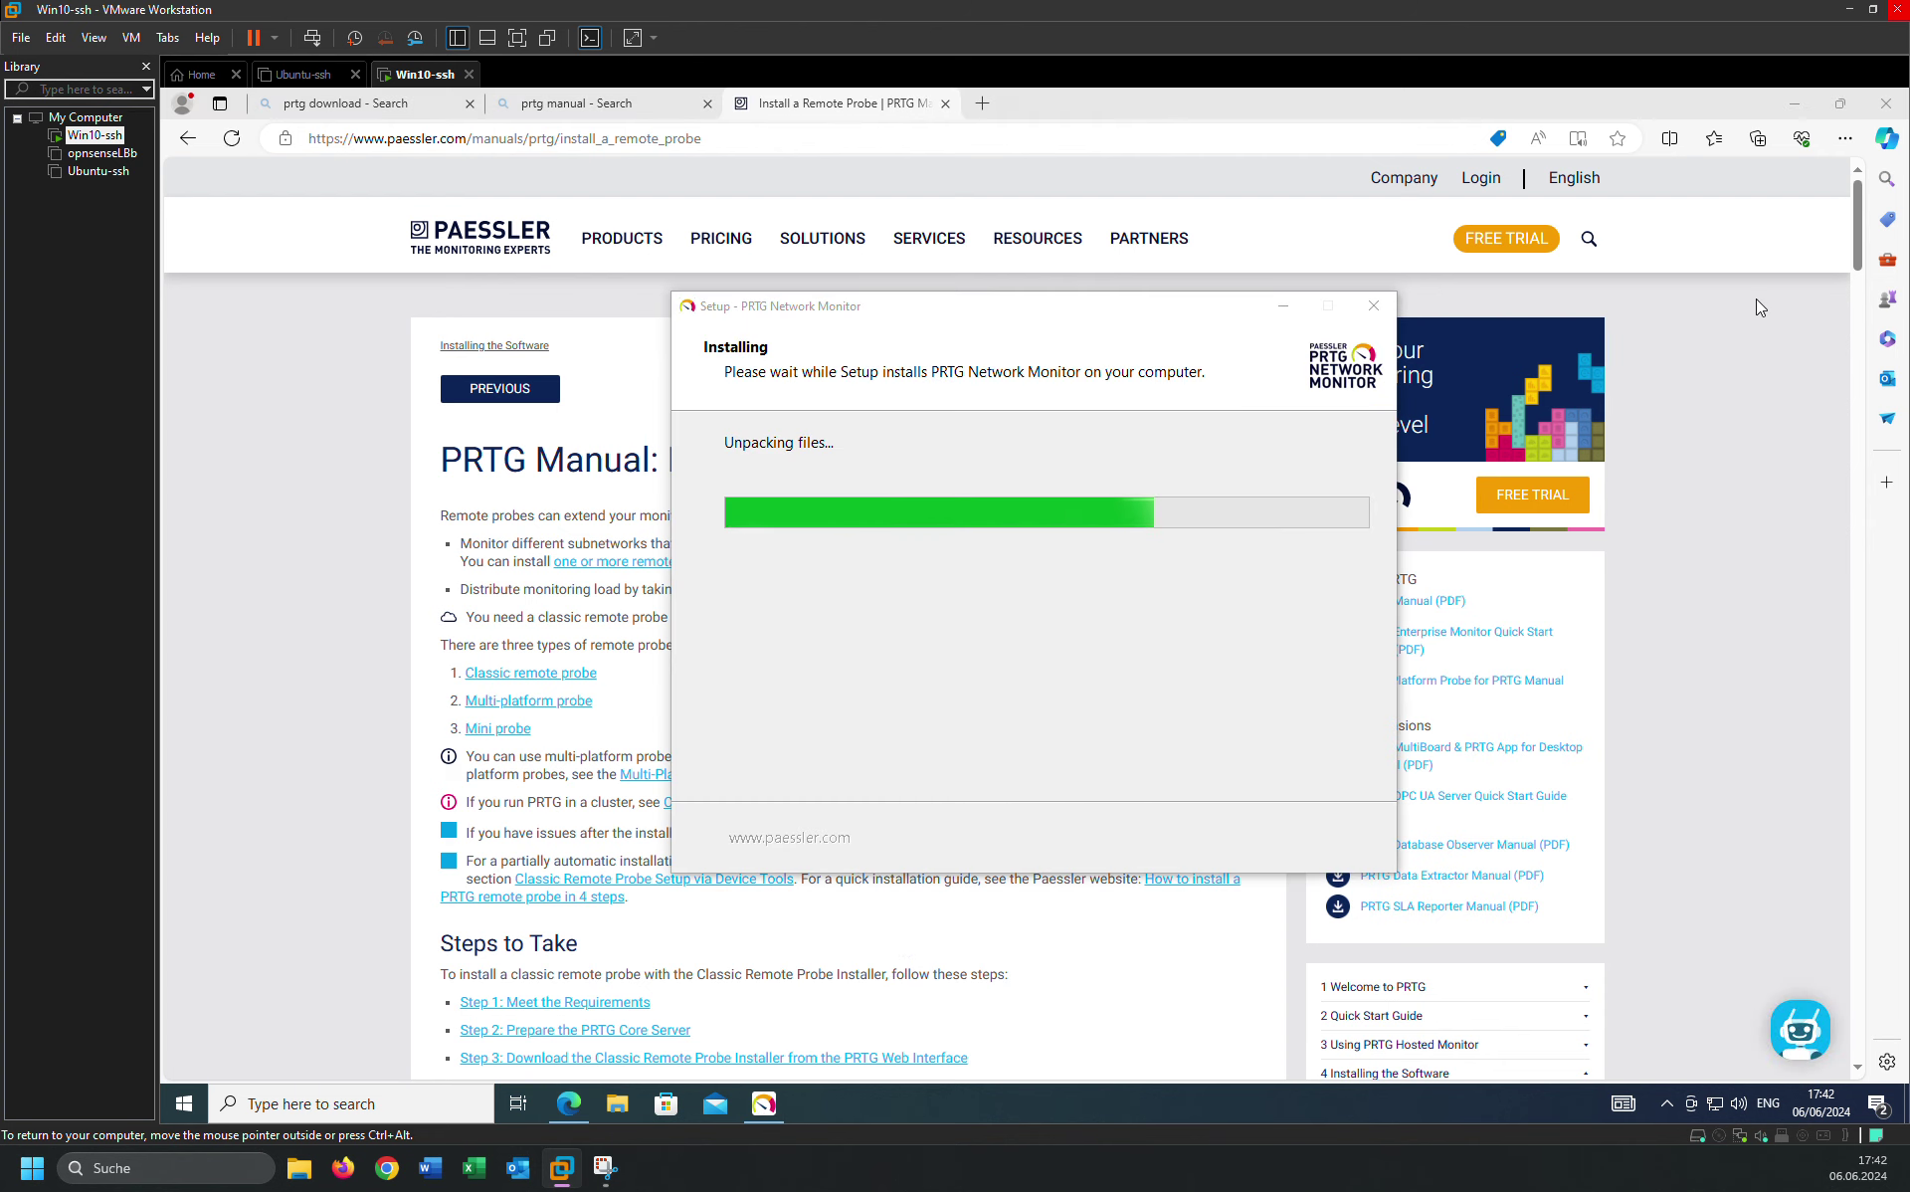
left_click(1858, 120)
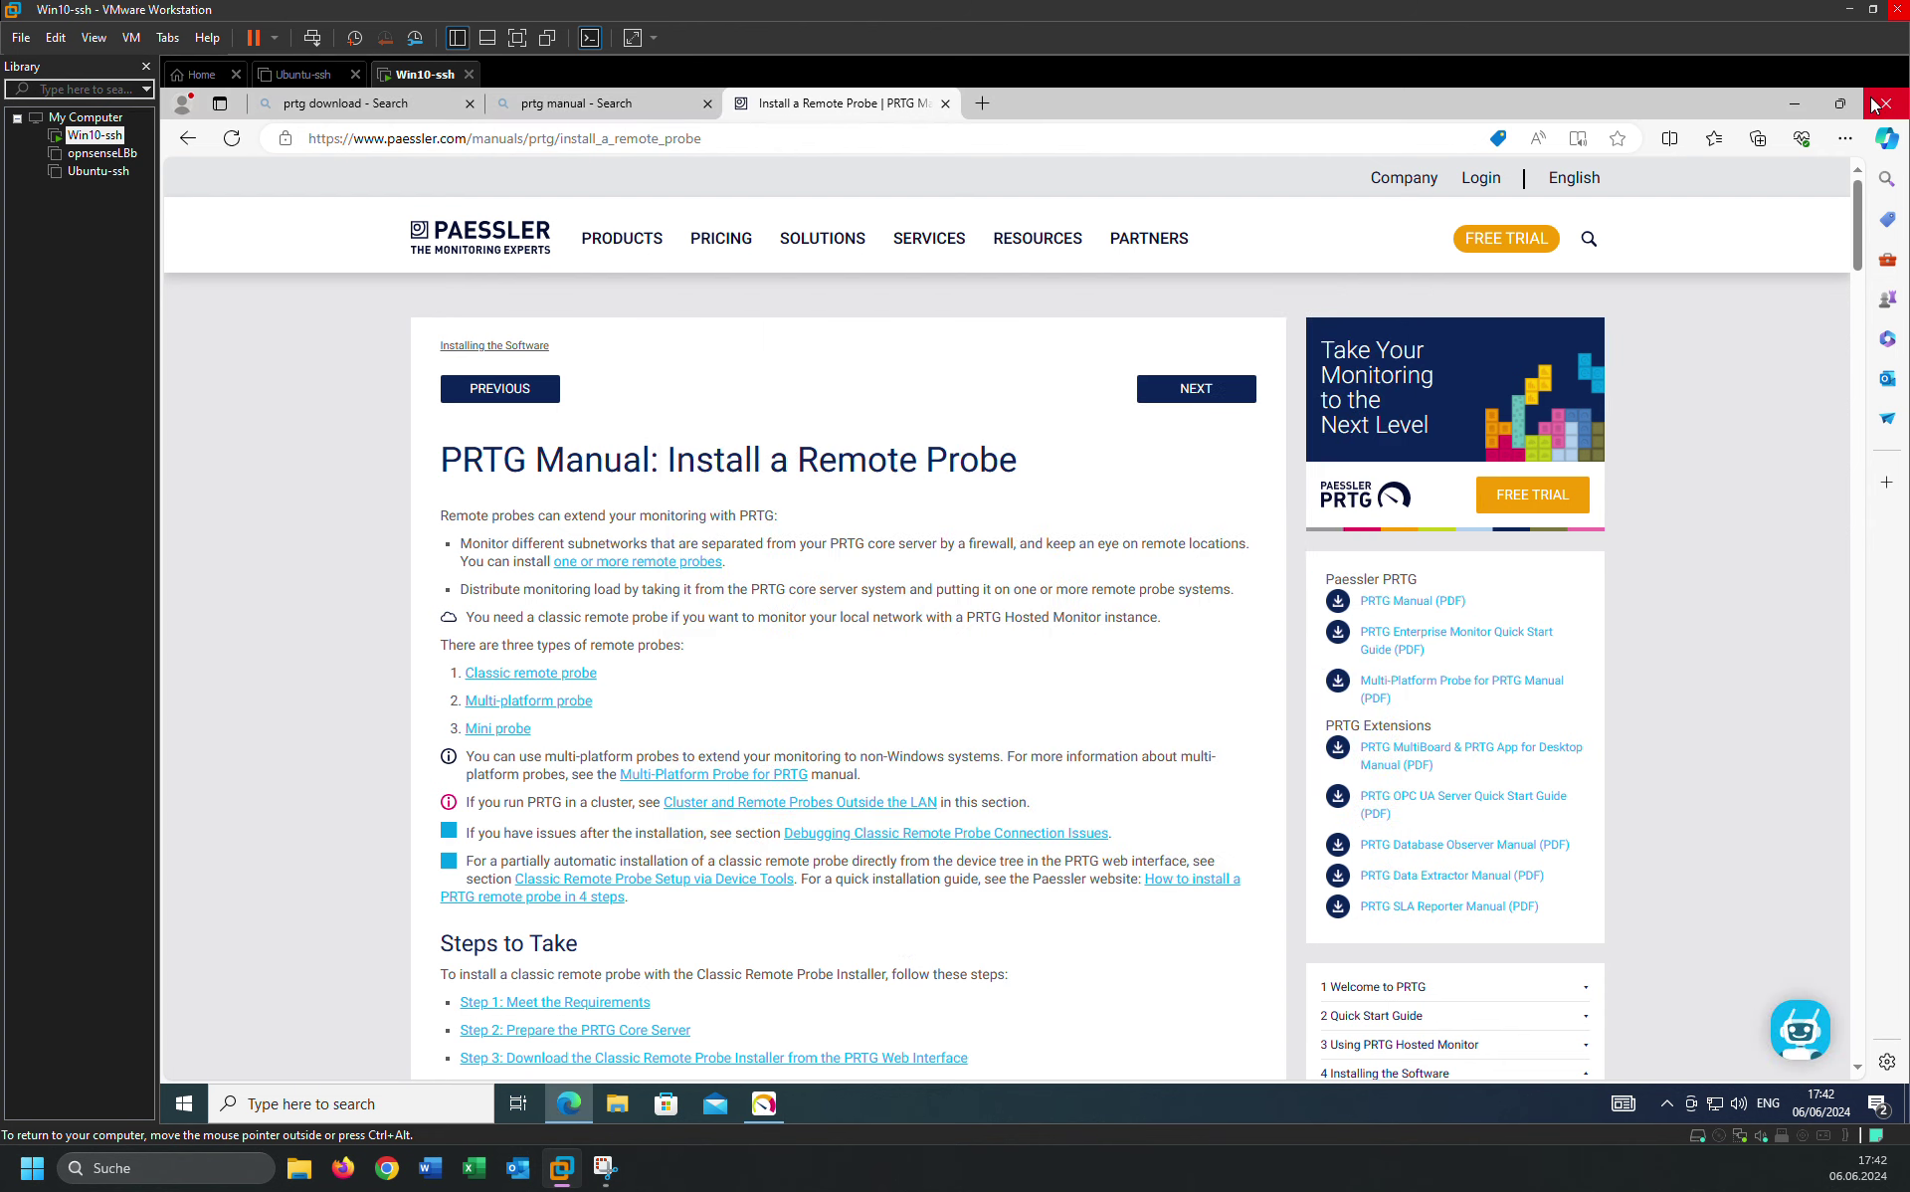
Close the Edge window showing the PRTG manual and refresh the desktop twice.
left_click(1879, 111)
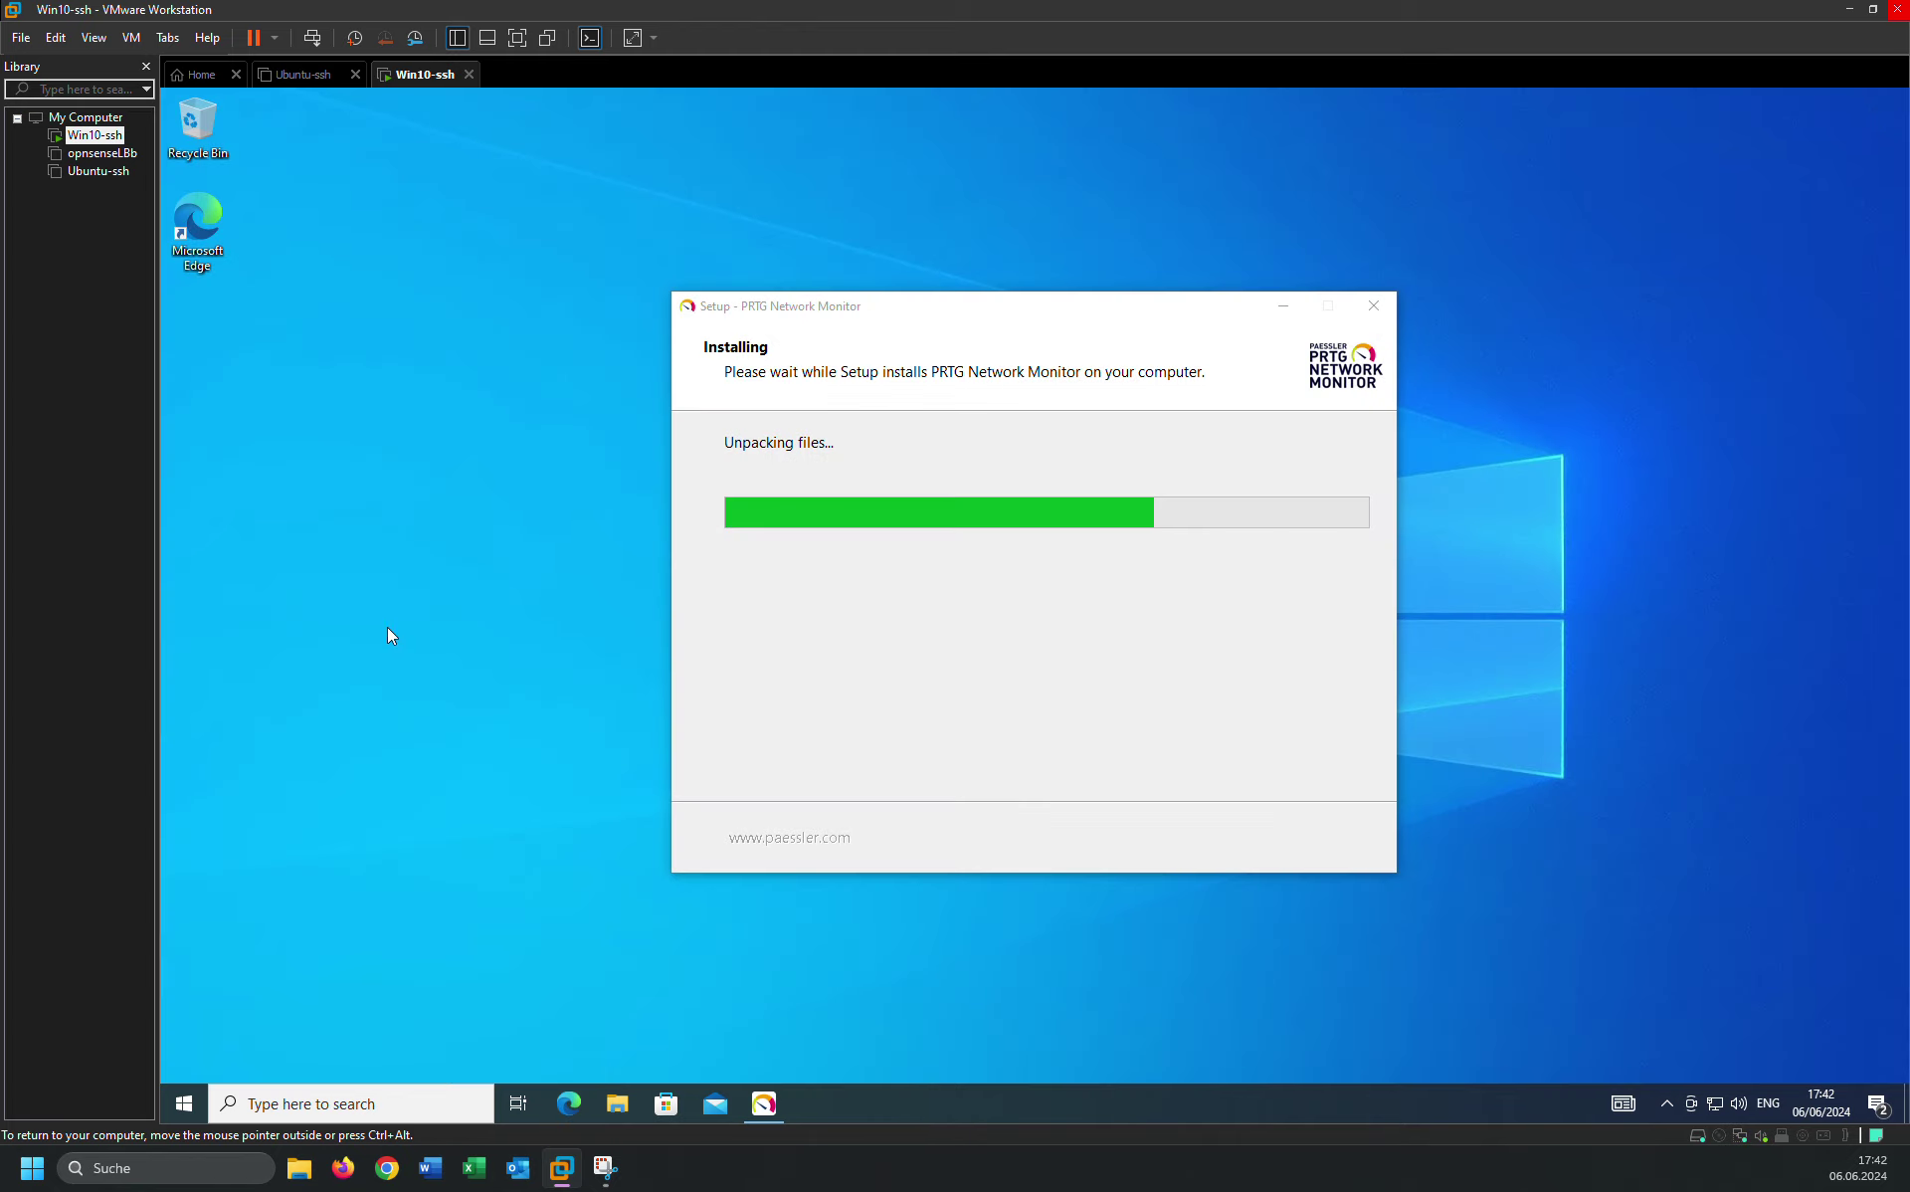
right_click(342, 422)
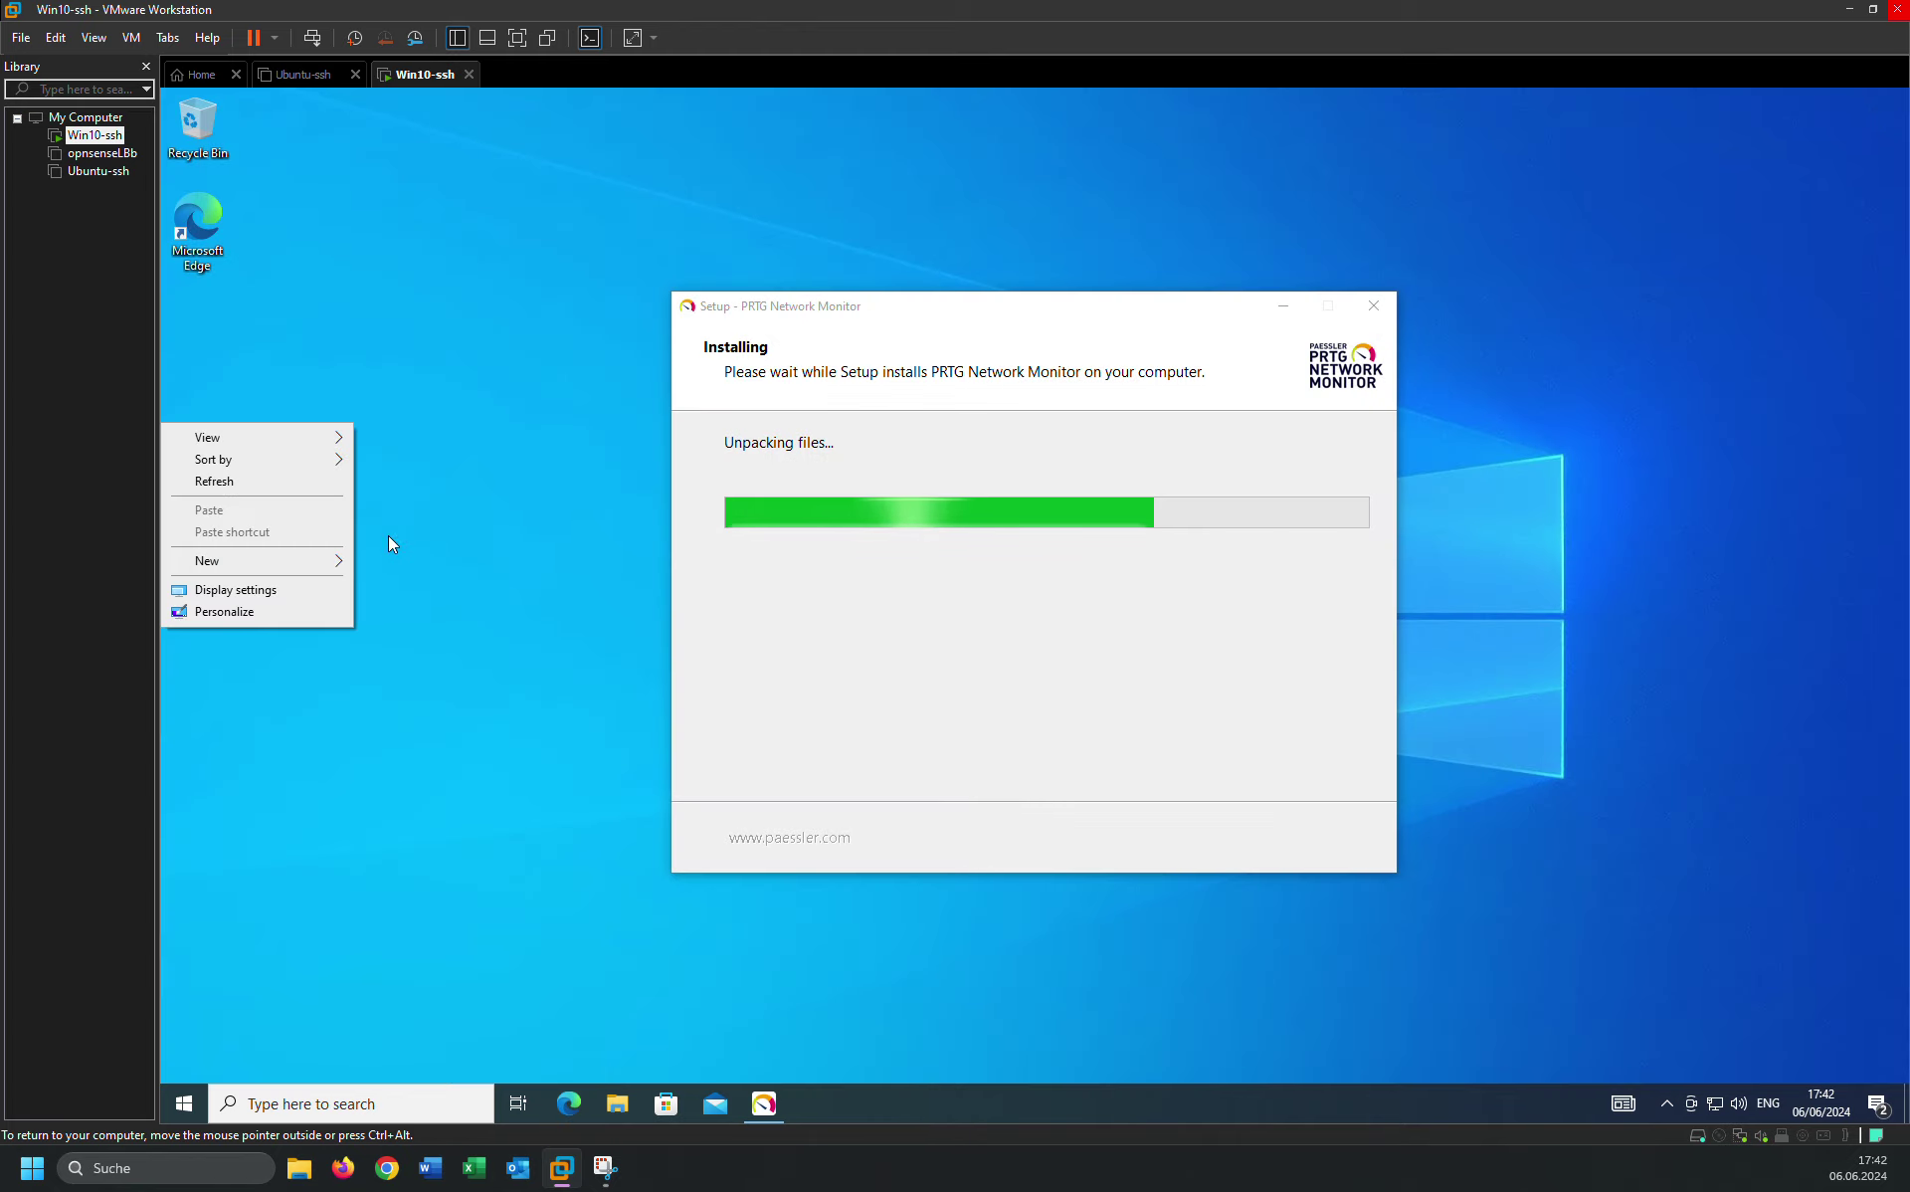
left_click(259, 484)
right_click(378, 390)
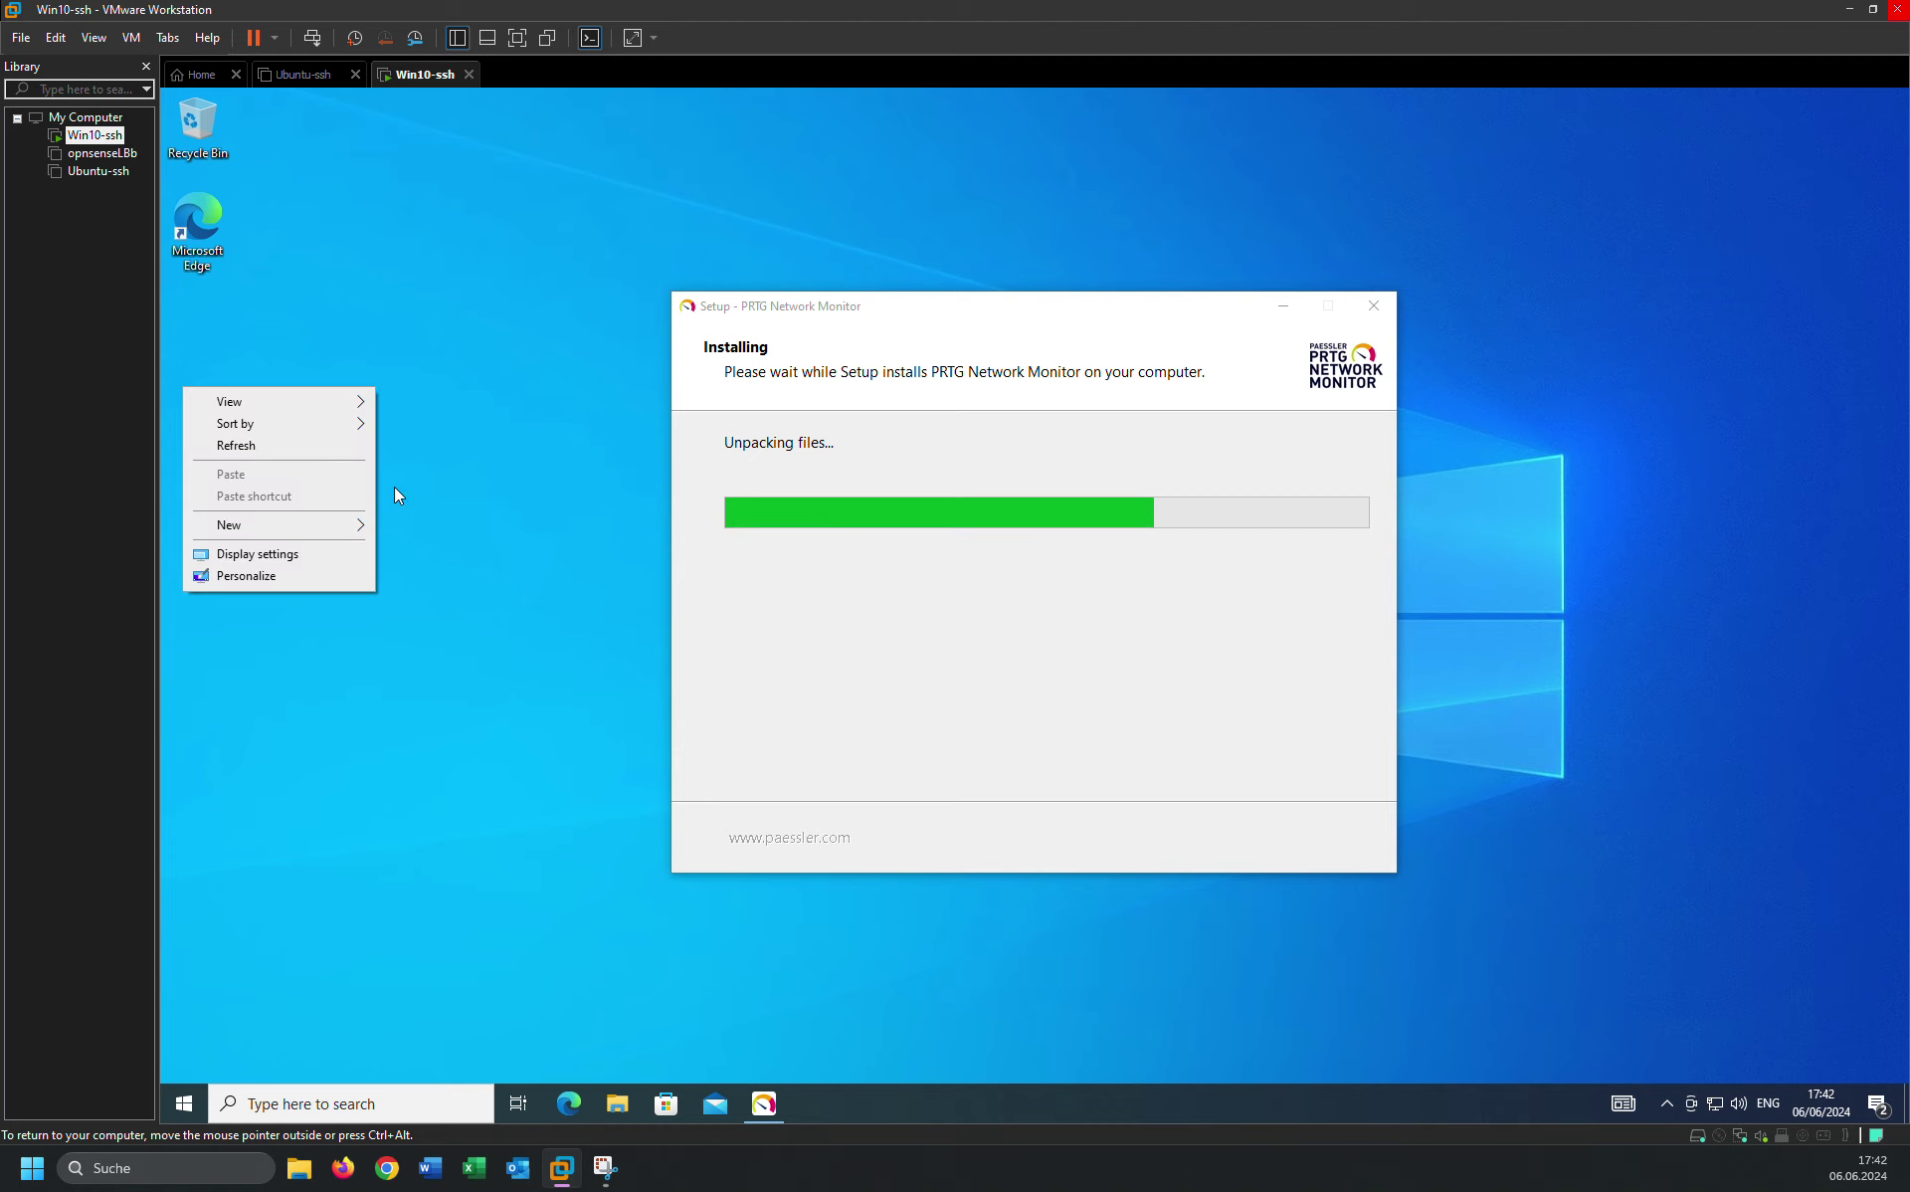
left_click(270, 454)
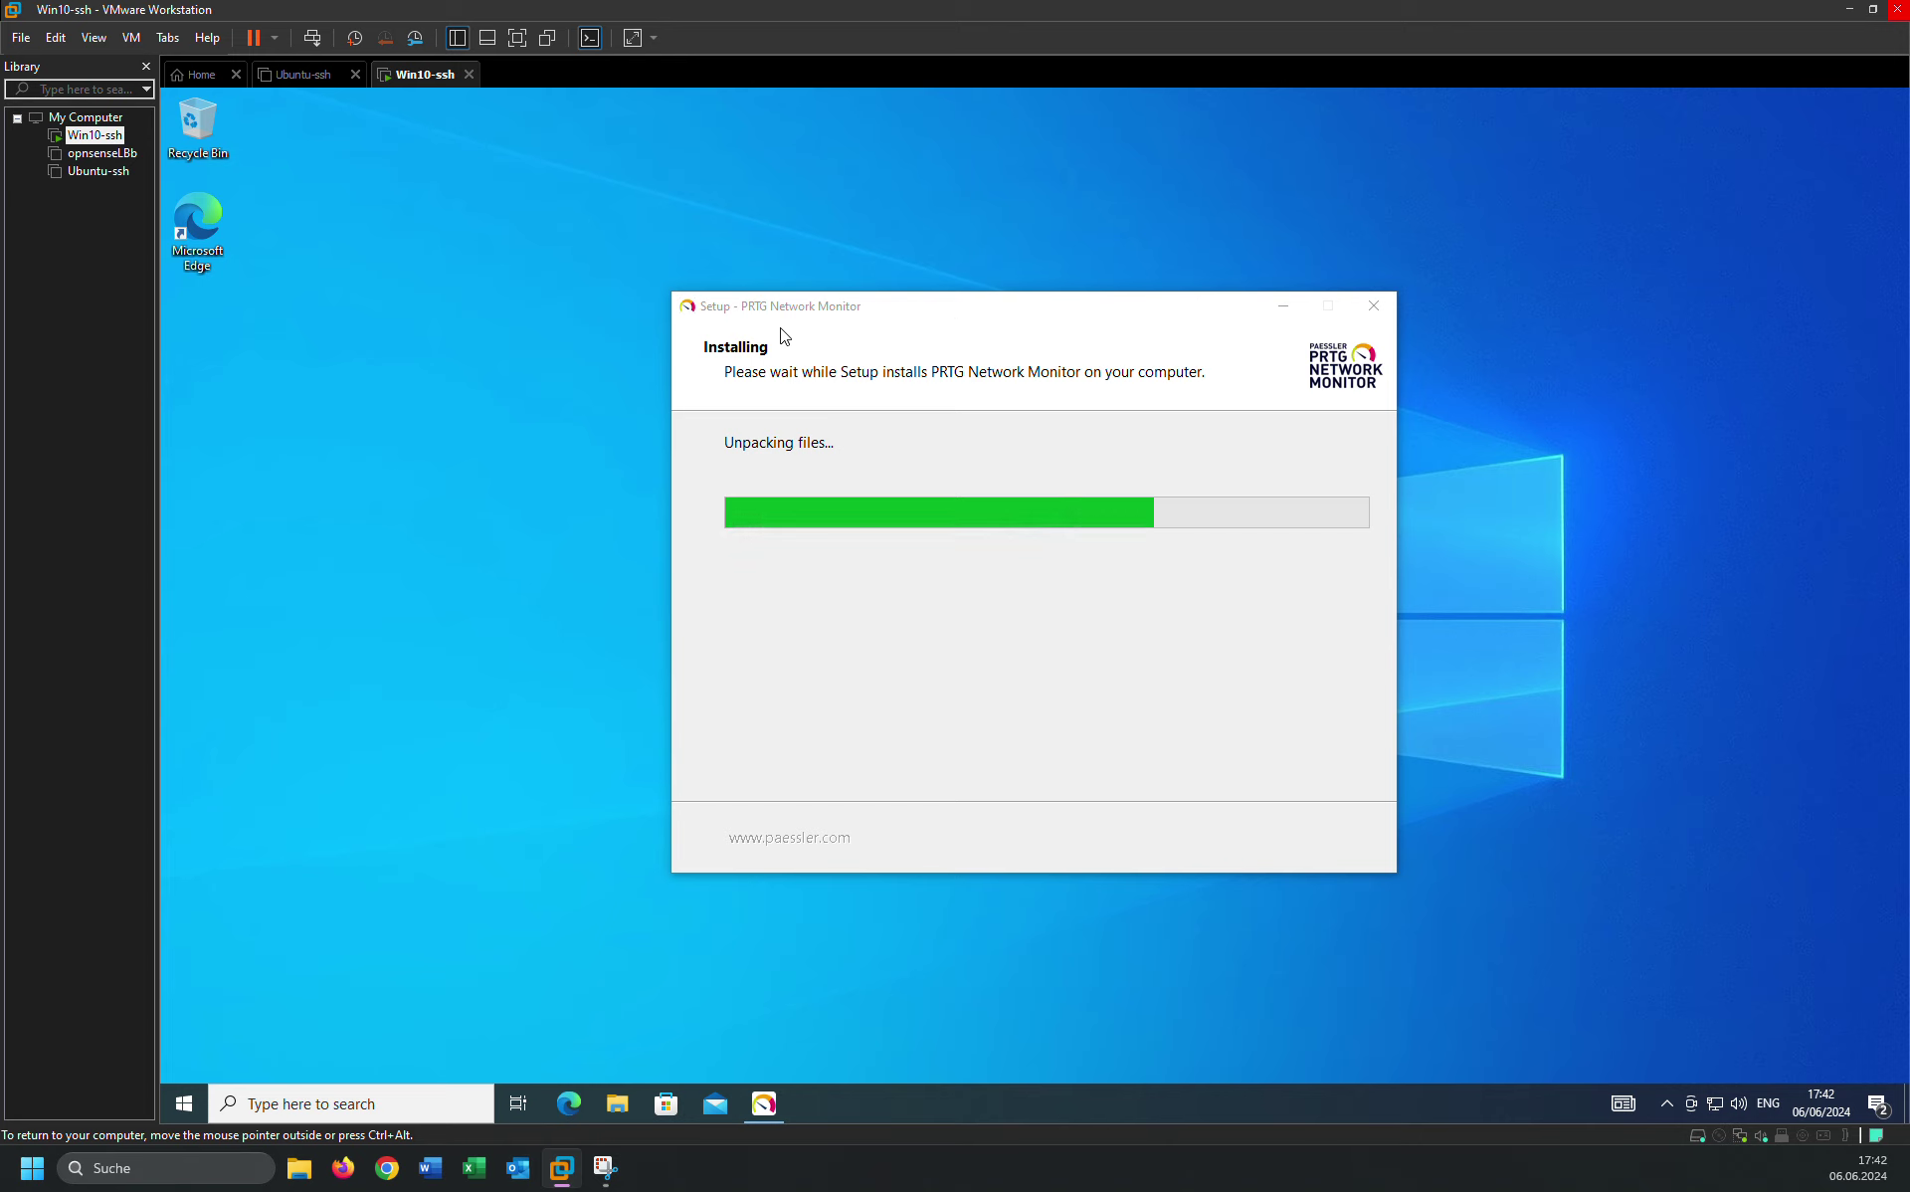
Refresh the desktop twice more while the installer finishes and the PRTG login page opens.
right_click(1555, 527)
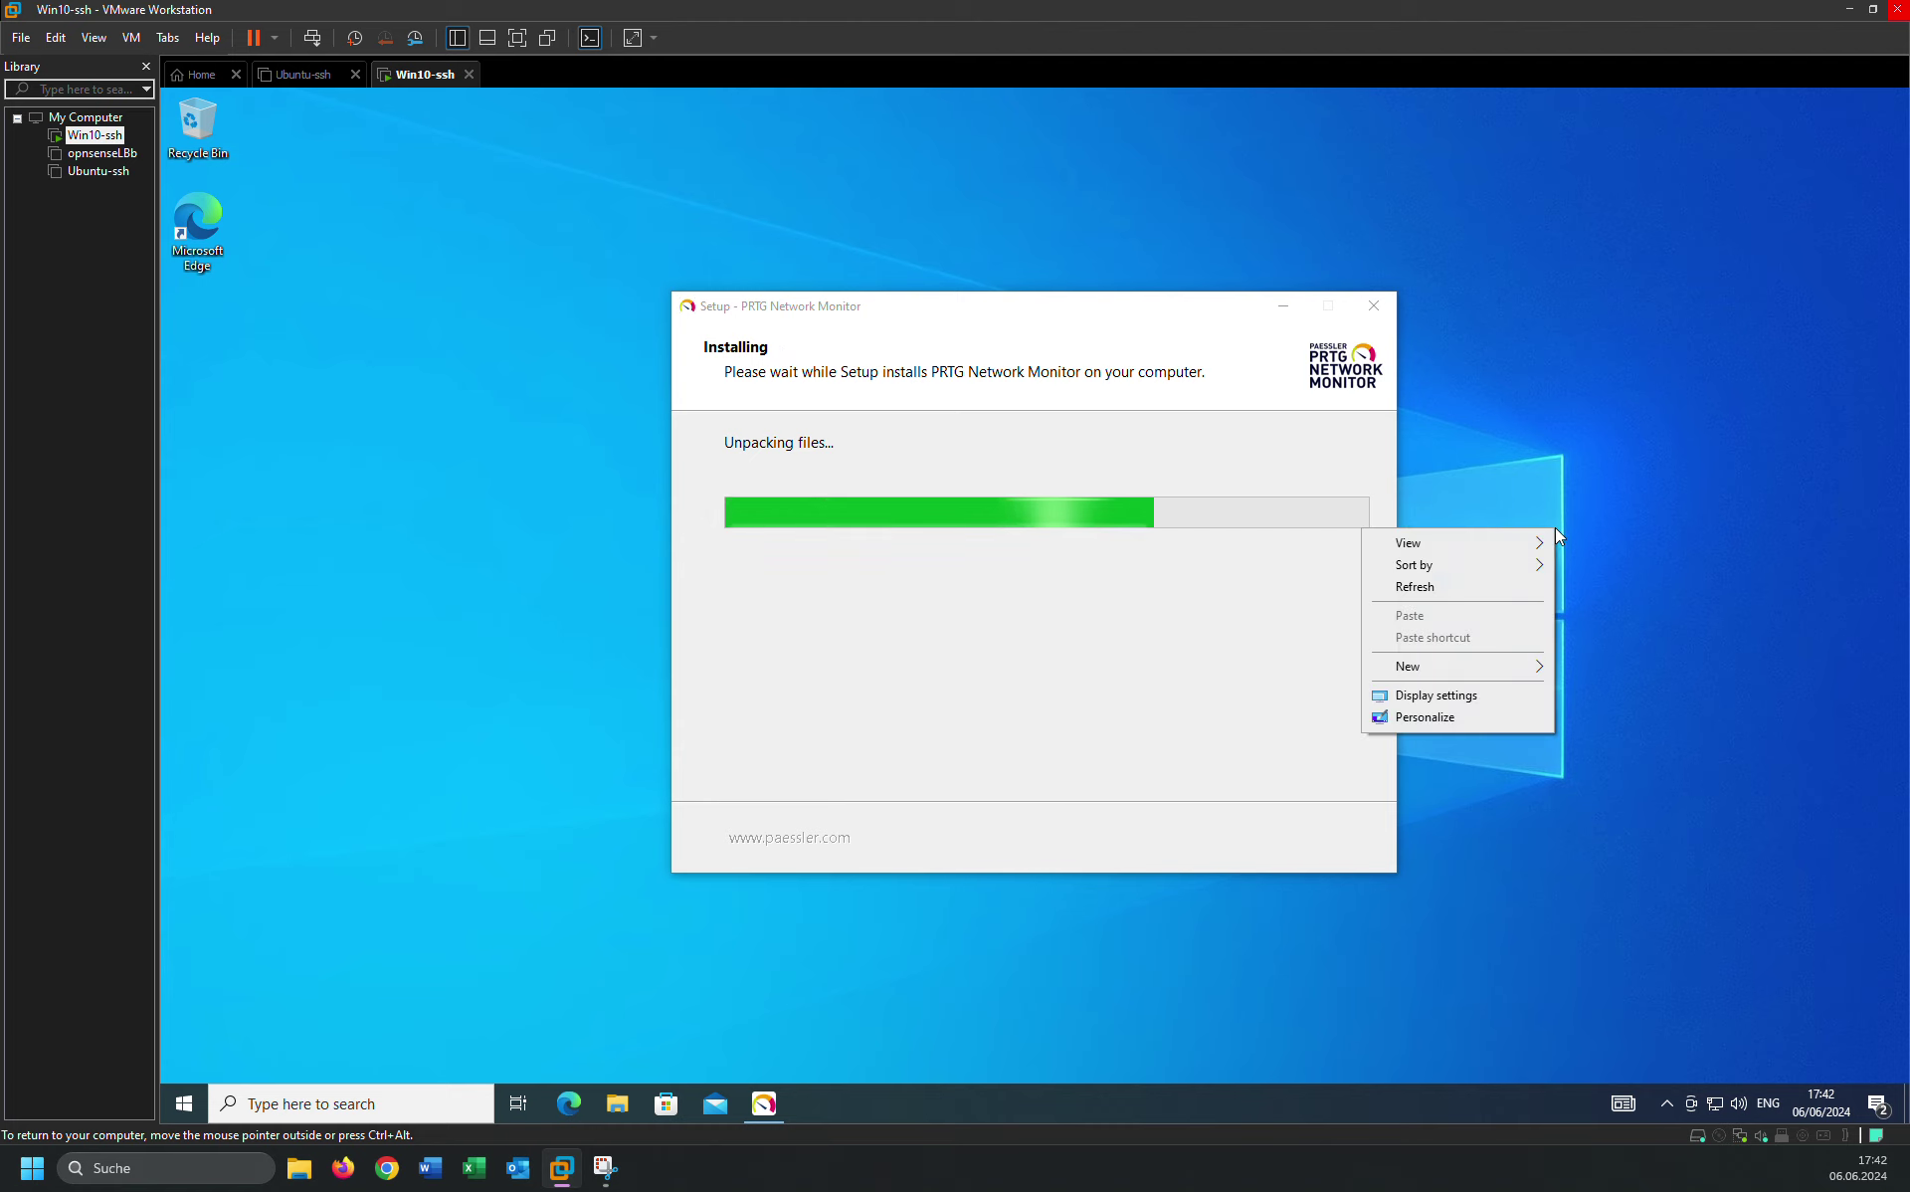
left_click(1477, 593)
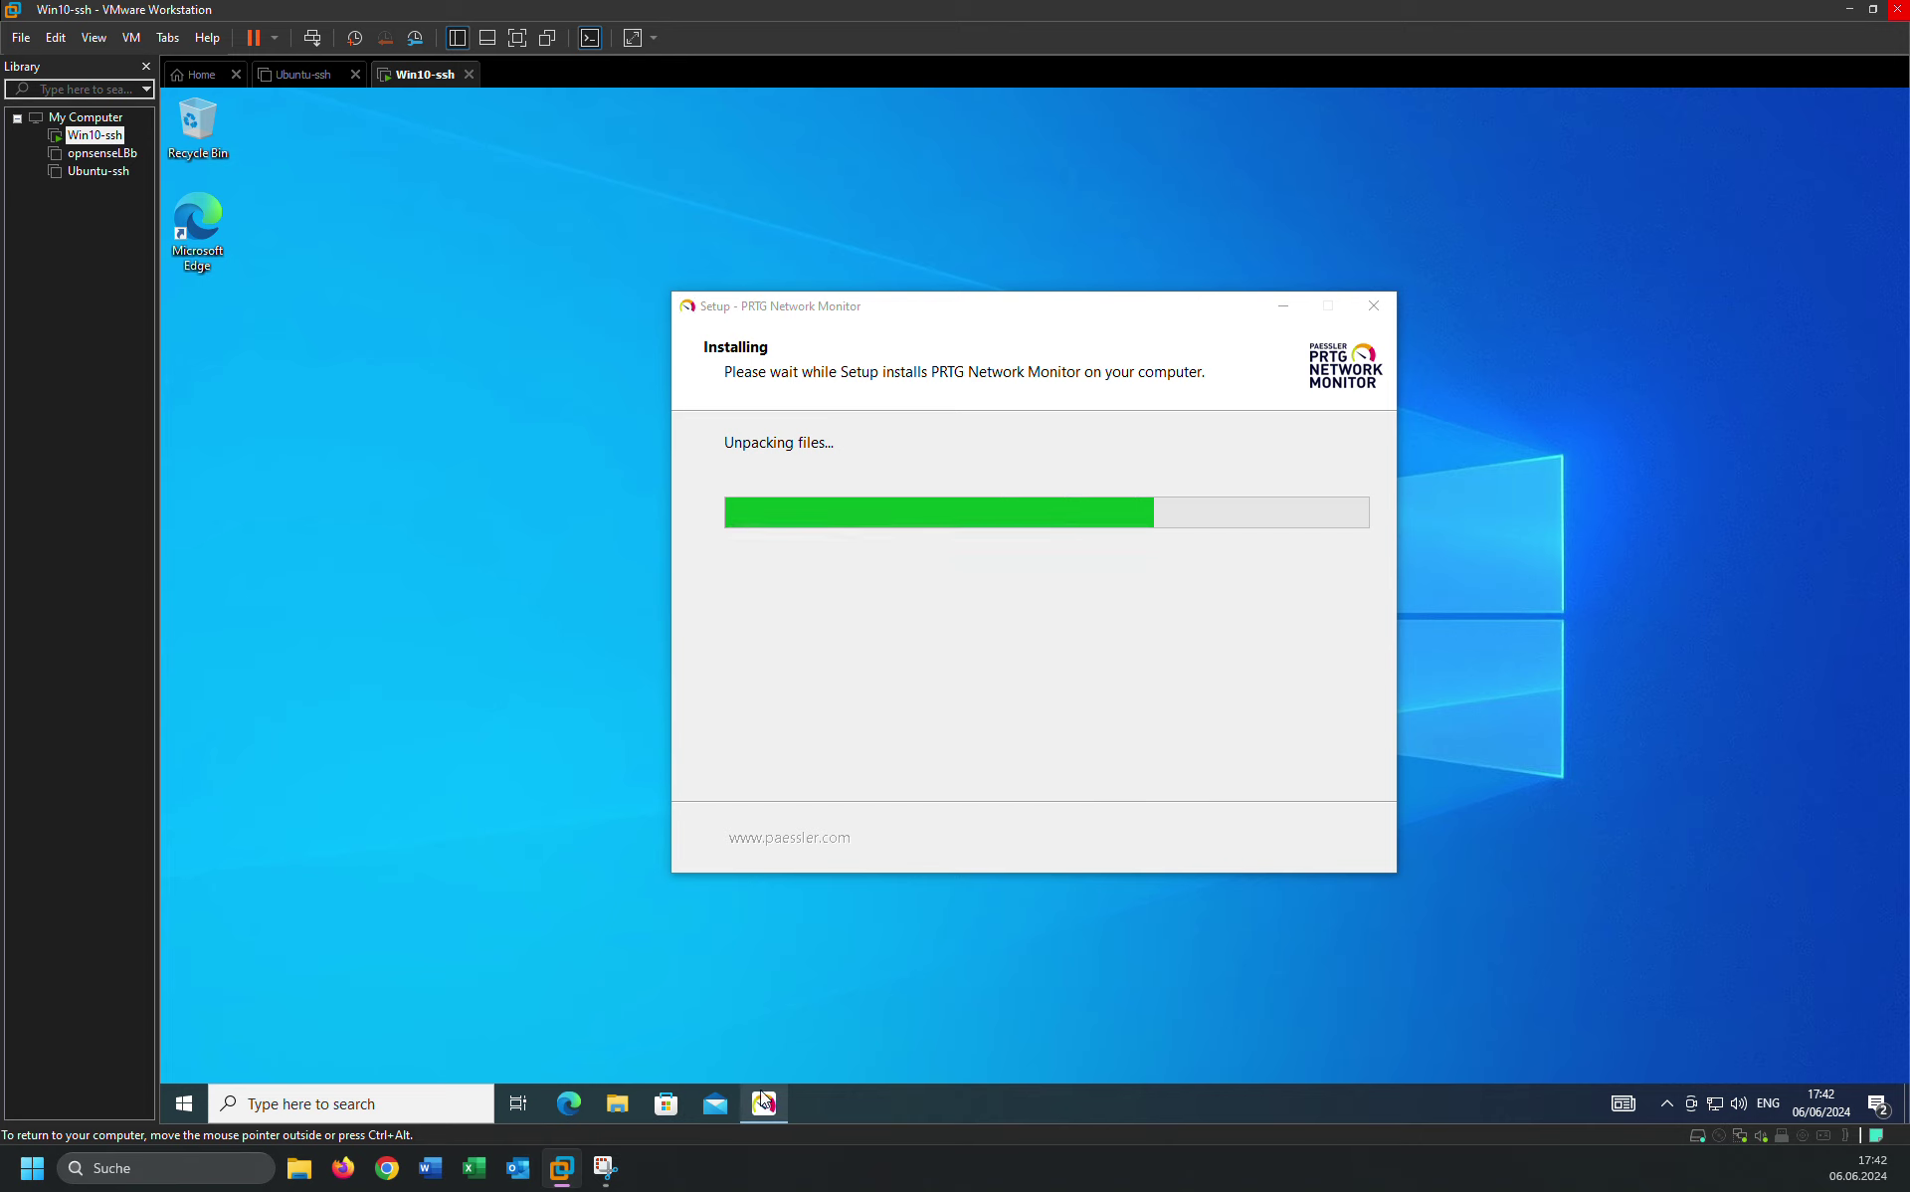
right_click(408, 897)
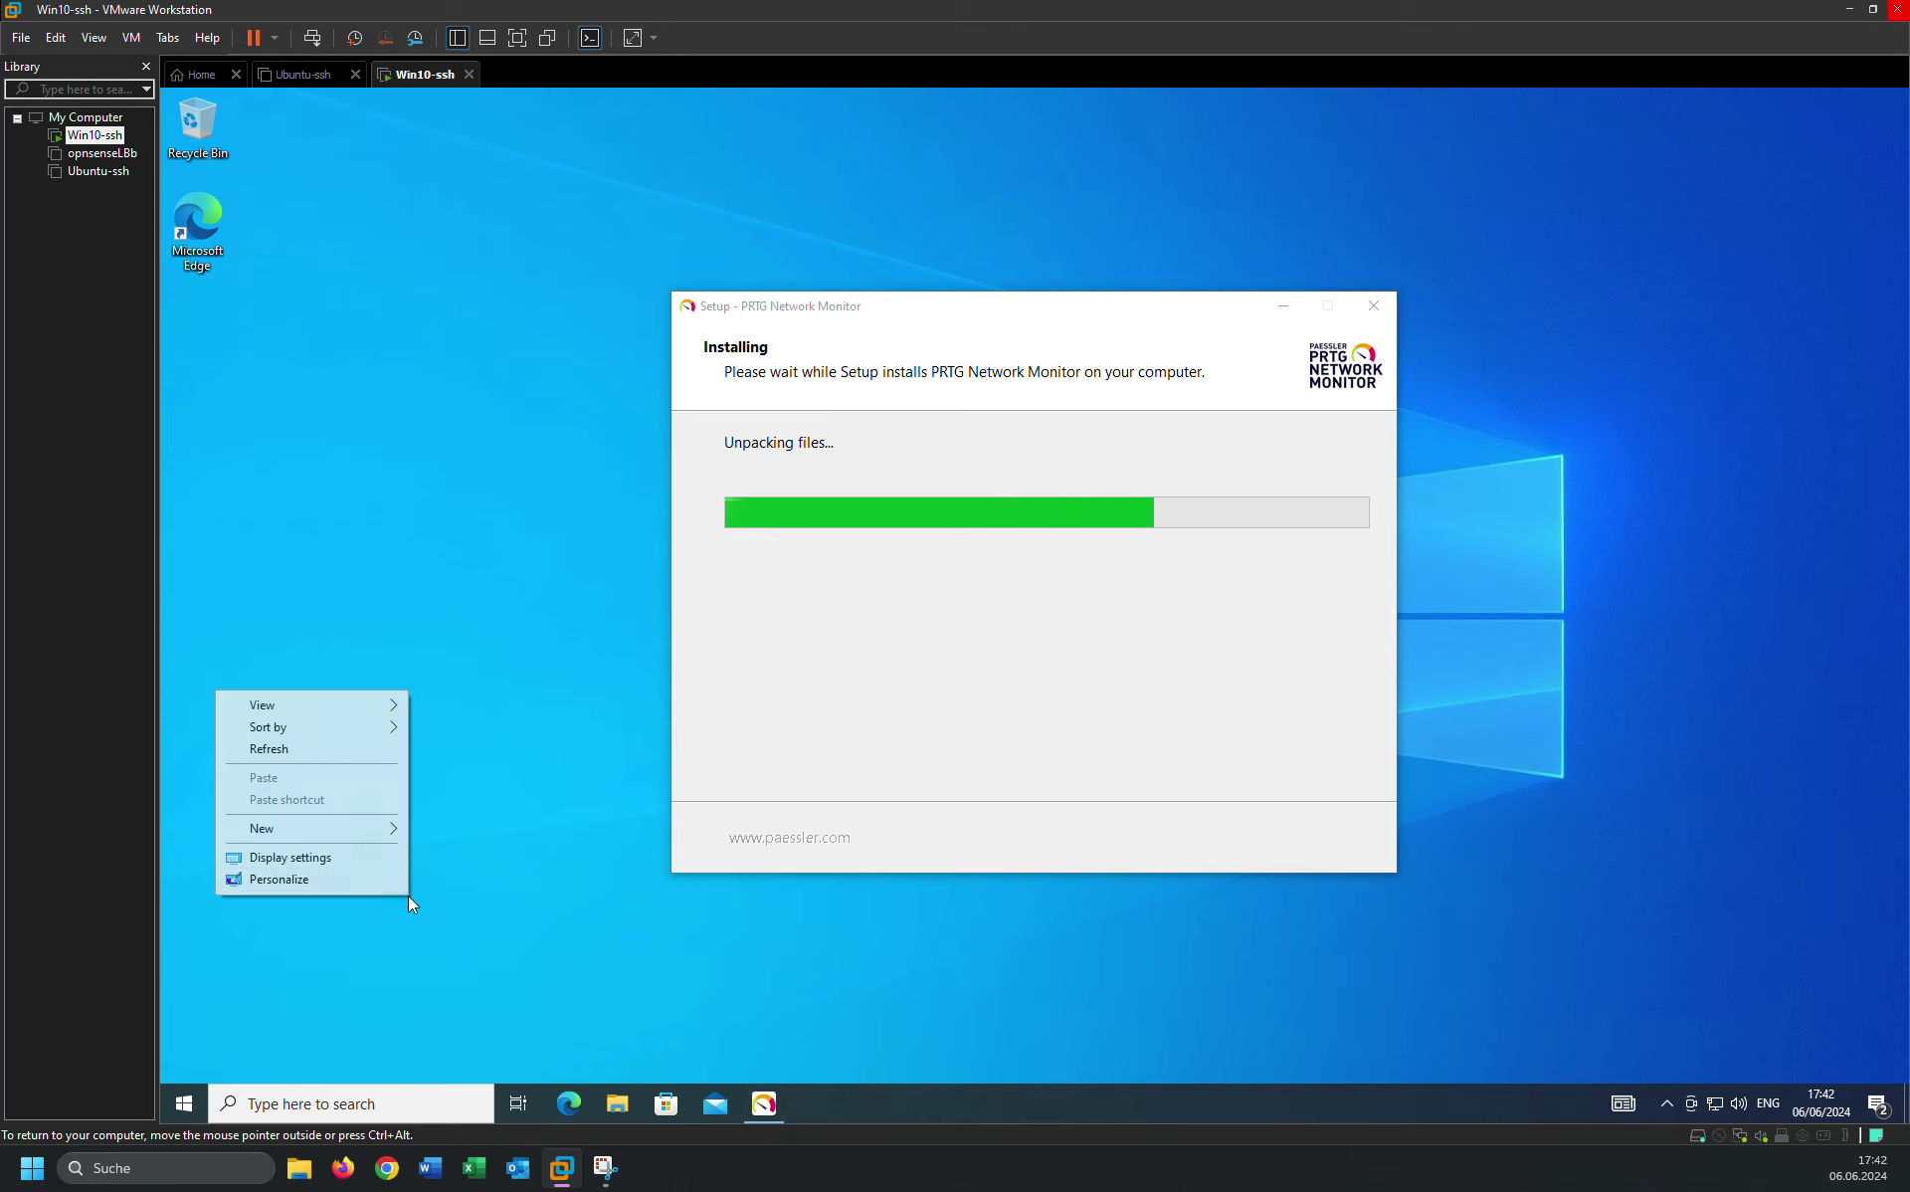
left_click(270, 748)
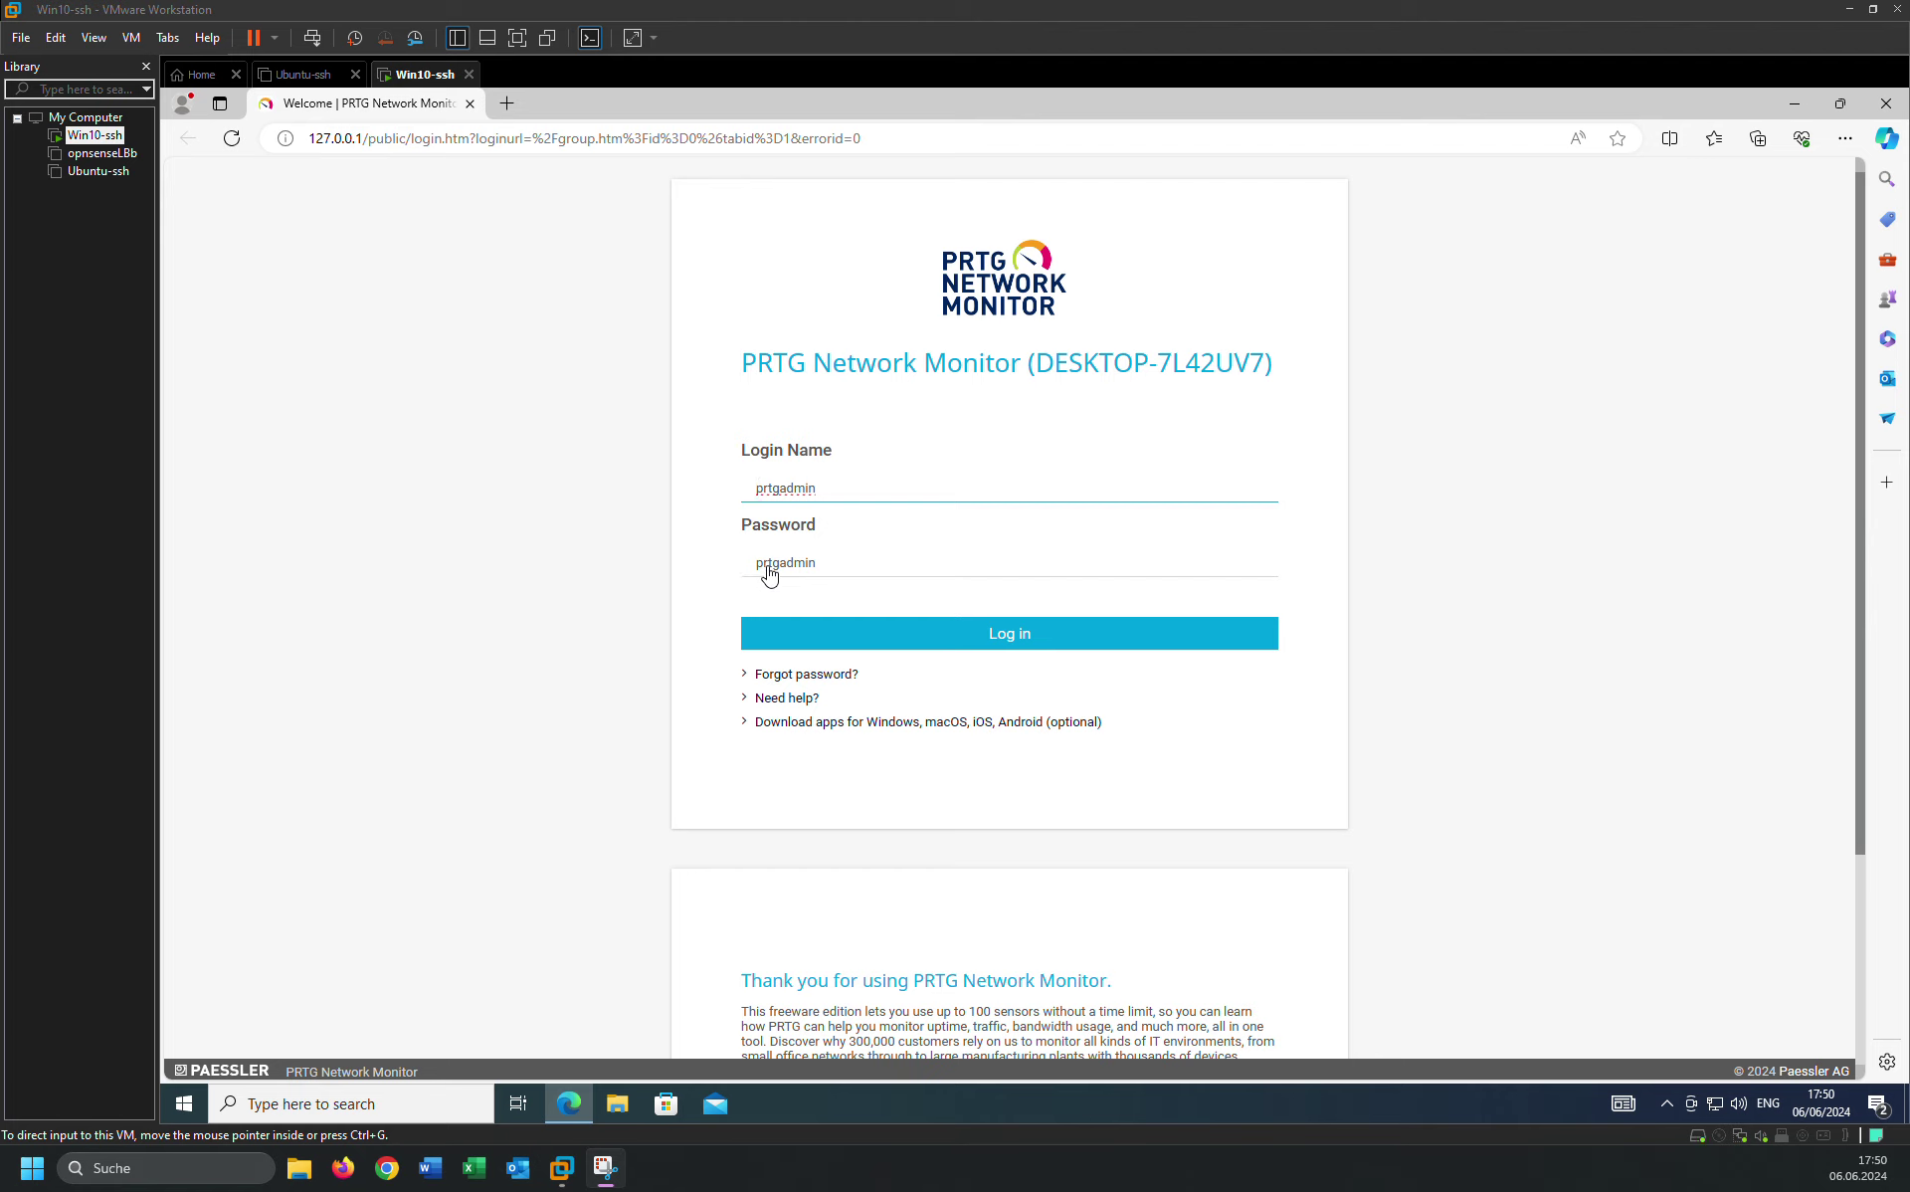
Log in to the PRTG web interface using the prefilled default prtgadmin credentials.
left_click(988, 637)
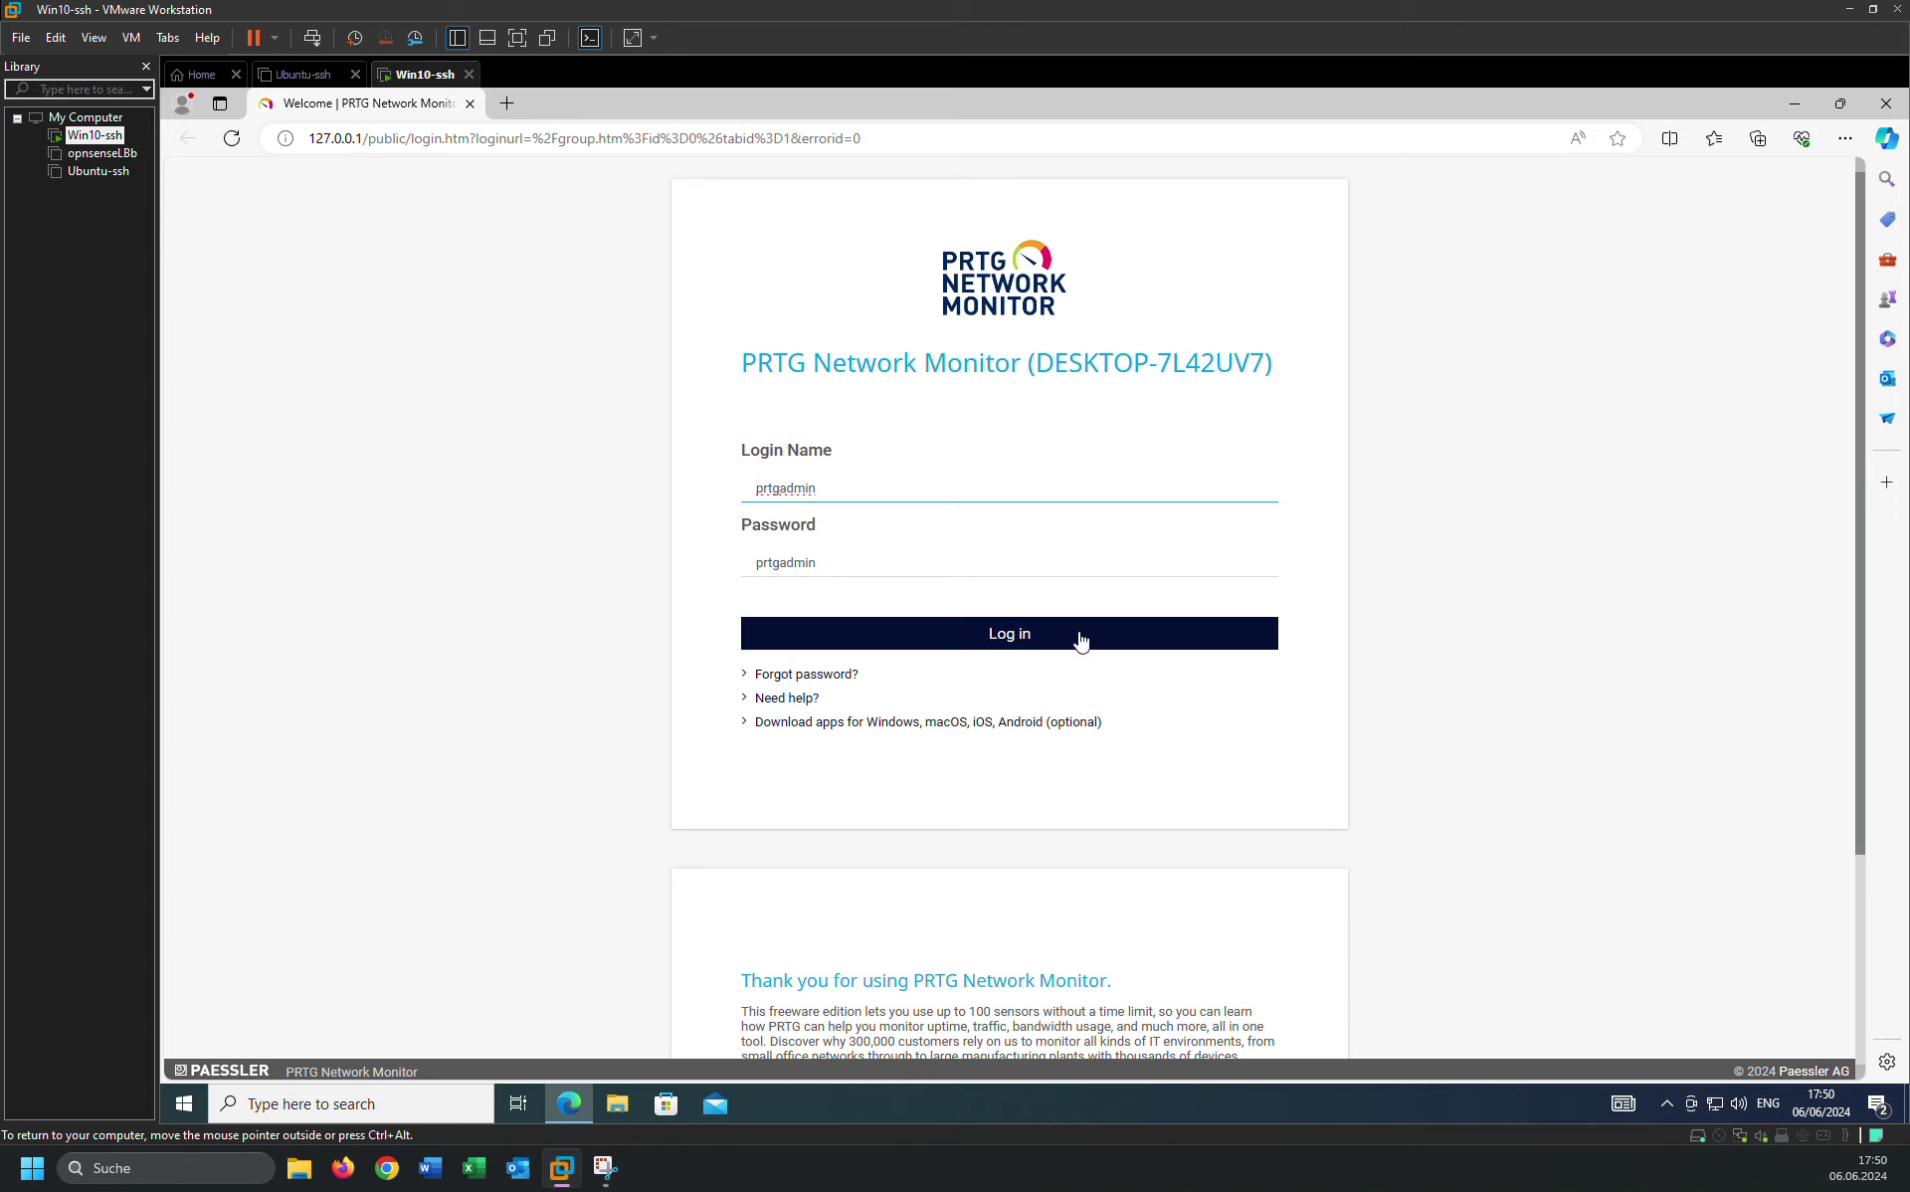
left_click(980, 634)
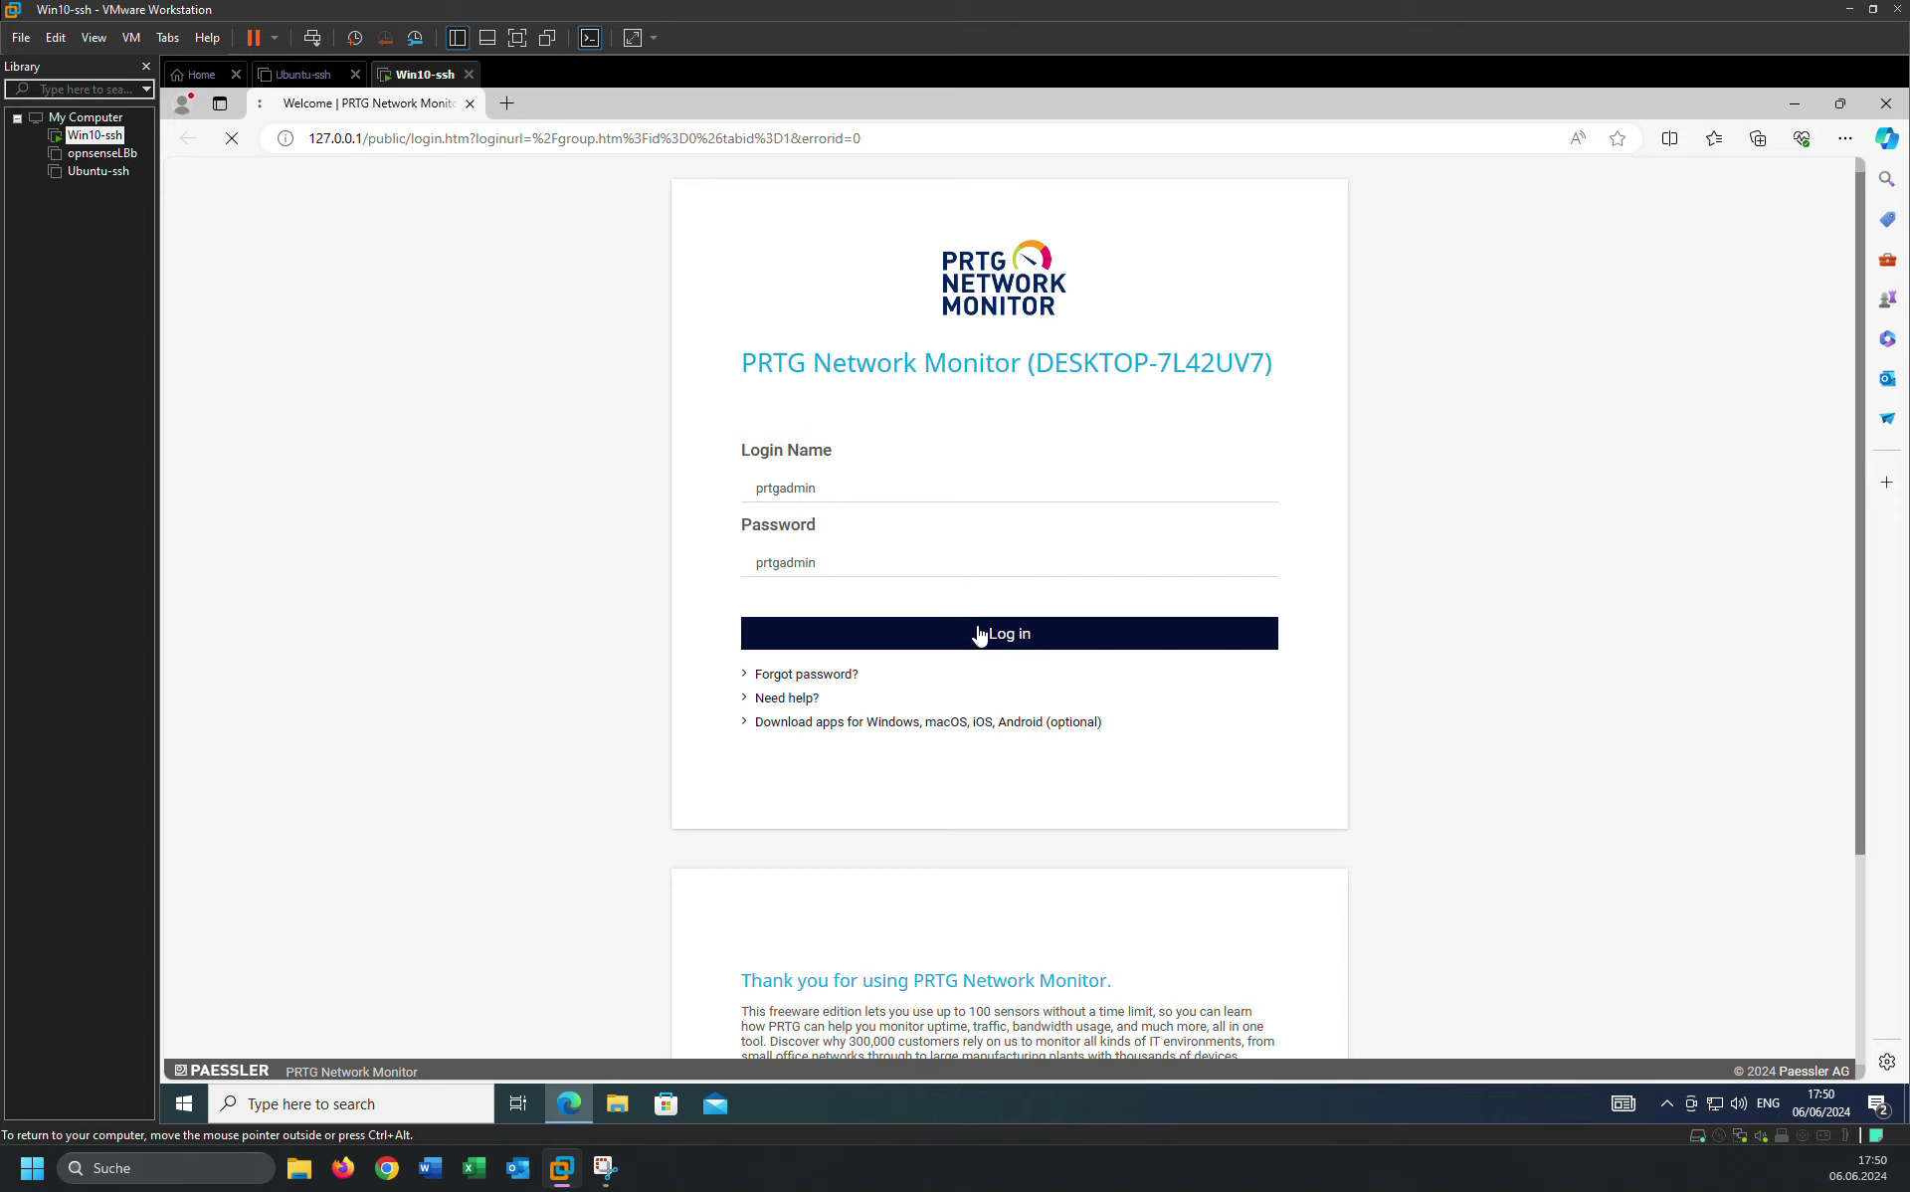